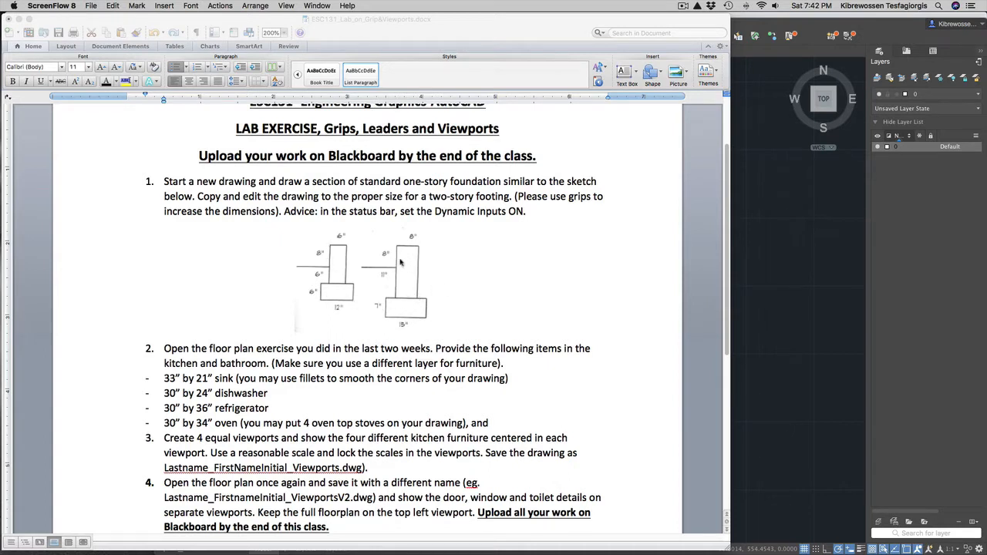
- Switch to AutoCAD, select the foundation wall's left vertical line, and pick up its upper endpoint grip, placing it back on the same point
click(801, 292)
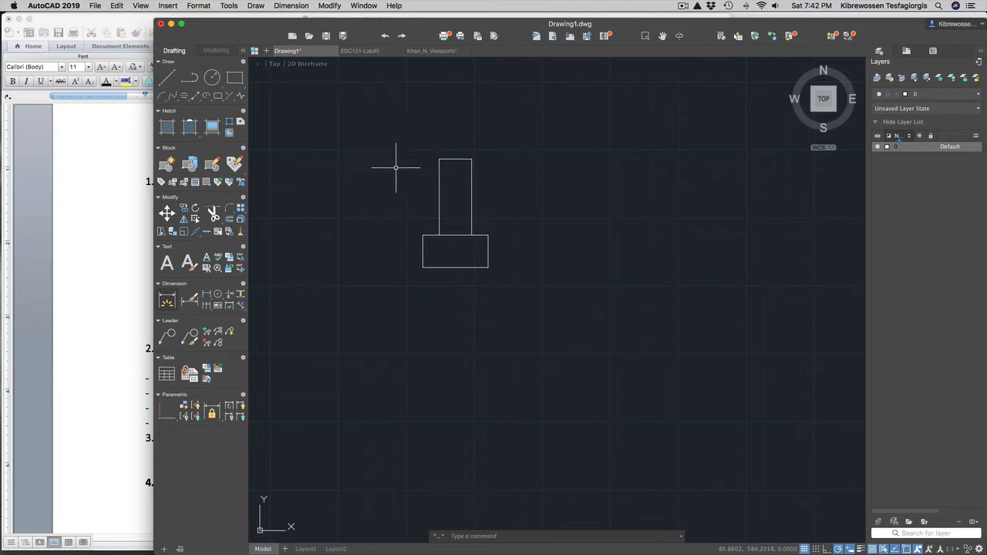
mouse_move(403, 177)
mouse_down()
mouse_move(403, 159)
mouse_move(423, 142)
mouse_move(440, 165)
mouse_move(428, 181)
mouse_move(441, 176)
mouse_move(474, 203)
mouse_up()
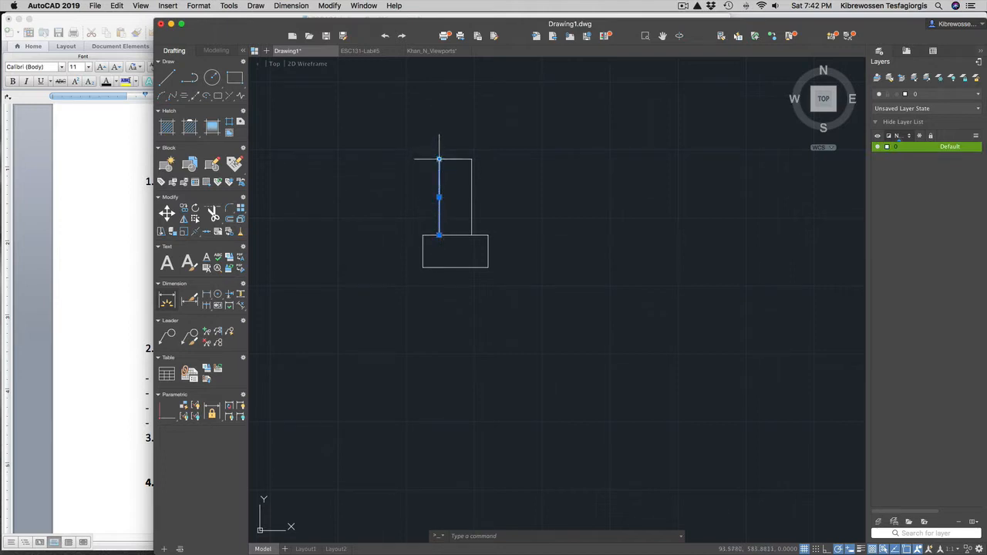
scroll(439, 159, up, 5)
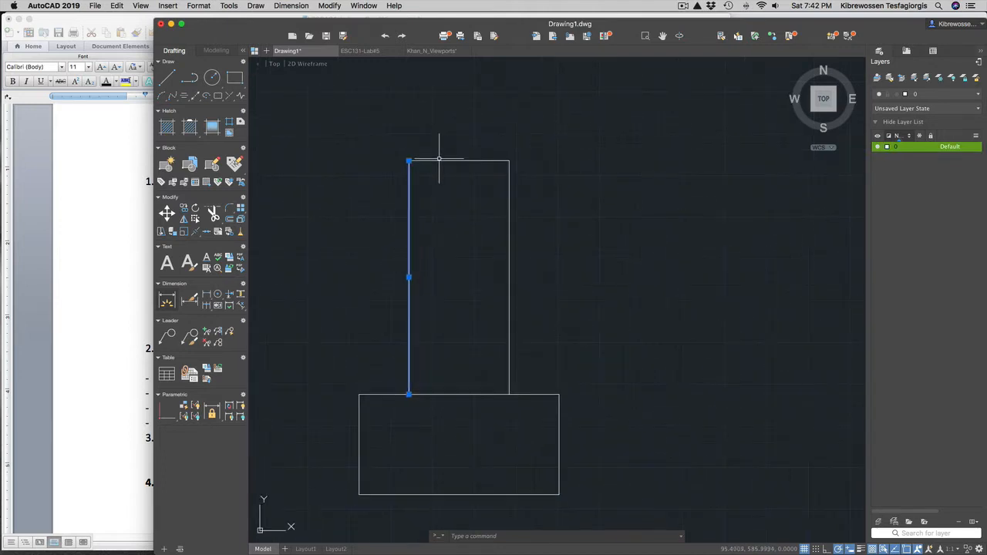
scroll(432, 174, up, 2)
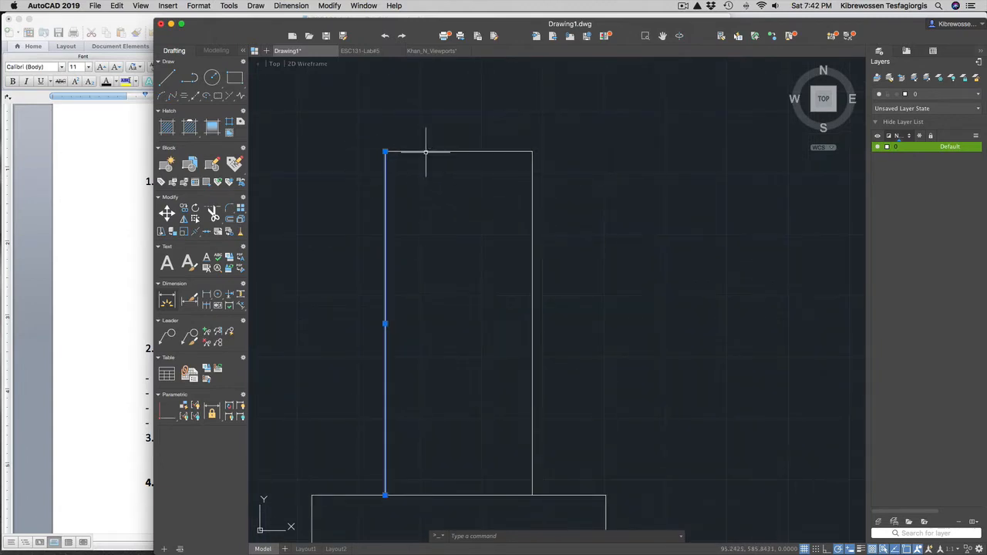
mouse_move(385, 152)
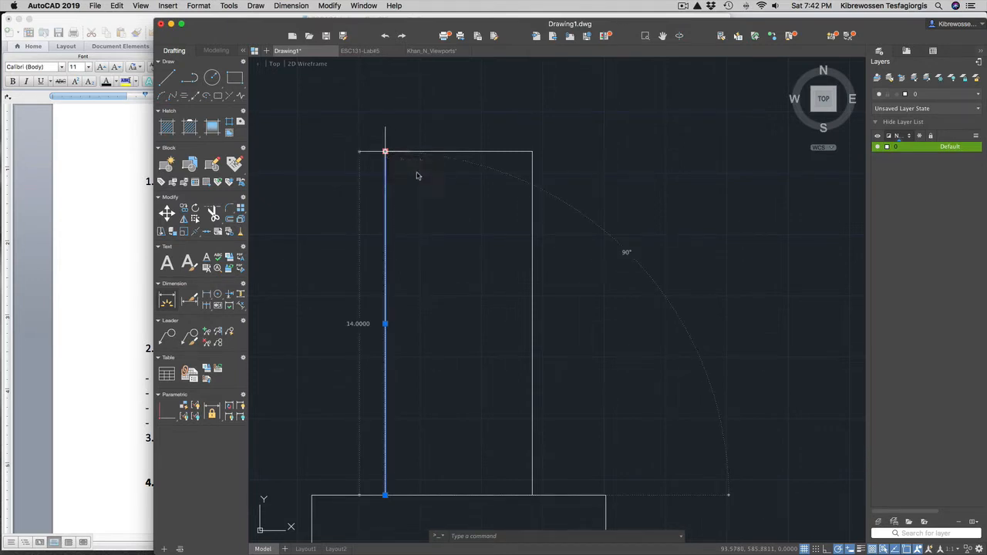
click(384, 151)
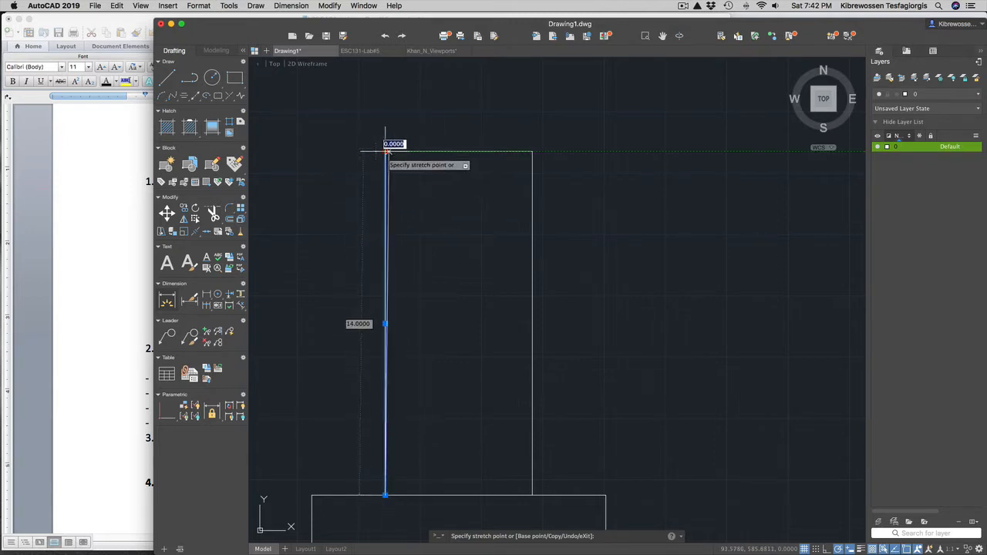
click(385, 152)
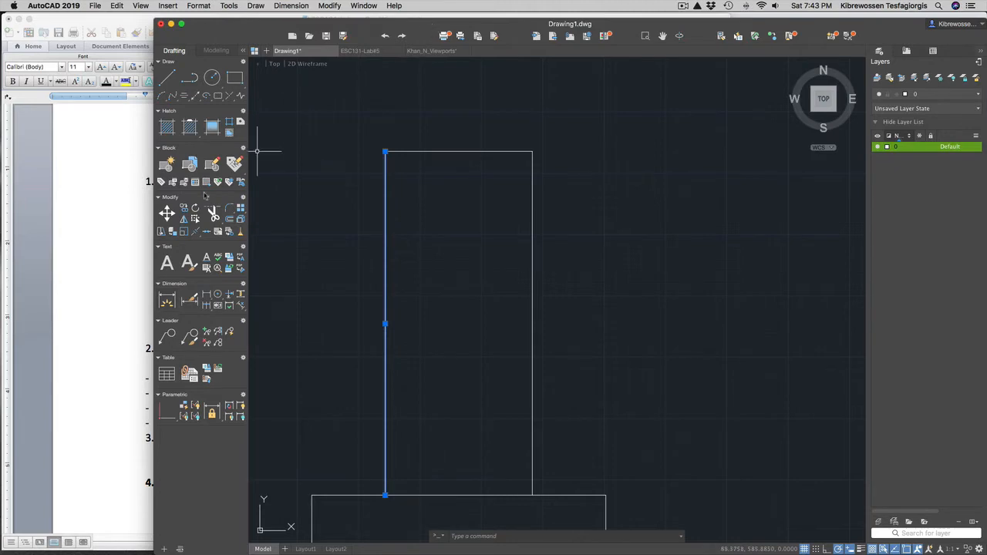
- Switch to the Word lab document to review the foundation sketch dimensions, and return to the AutoCAD drawing
click(123, 220)
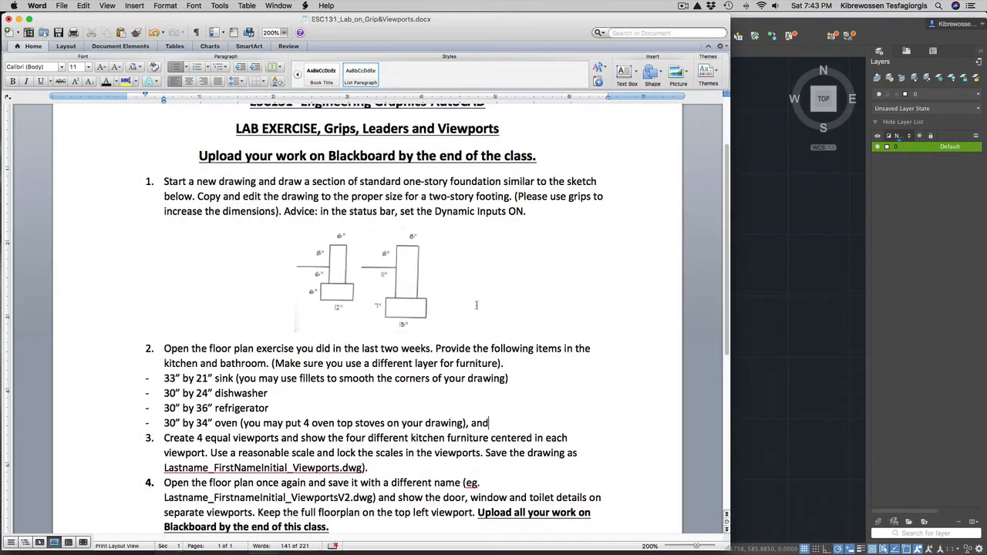
click(352, 288)
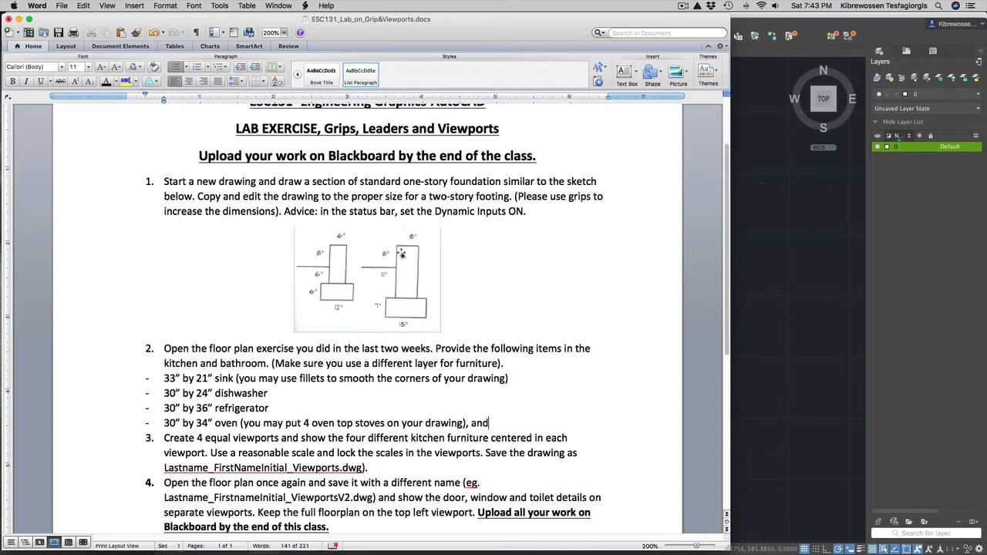
click(799, 288)
click(799, 283)
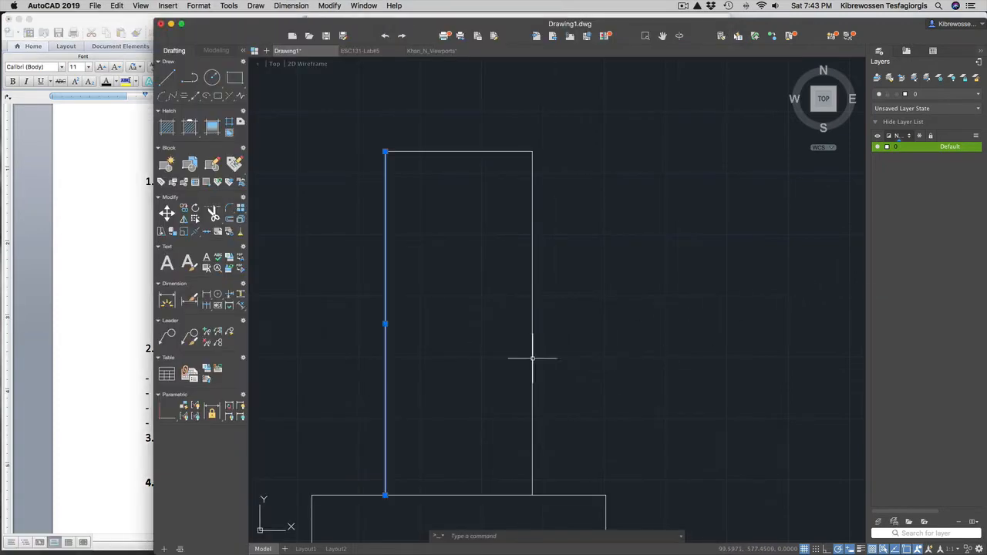
- Pick up the lower endpoint grip of the wall's left line and place it back on the same endpoint
scroll(515, 353, down, 6)
scroll(510, 467, up, 1)
scroll(505, 463, up, 2)
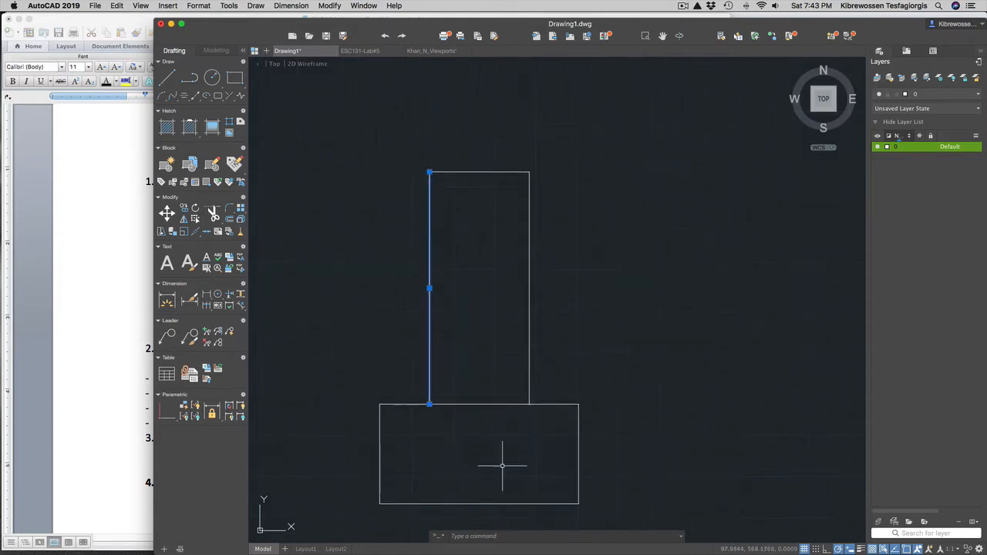
scroll(496, 435, down, 2)
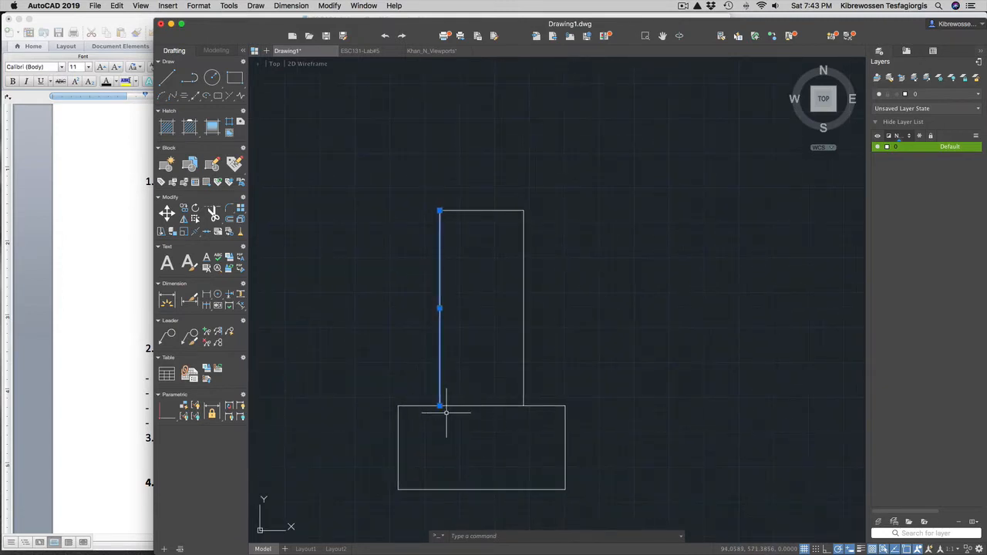
click(440, 406)
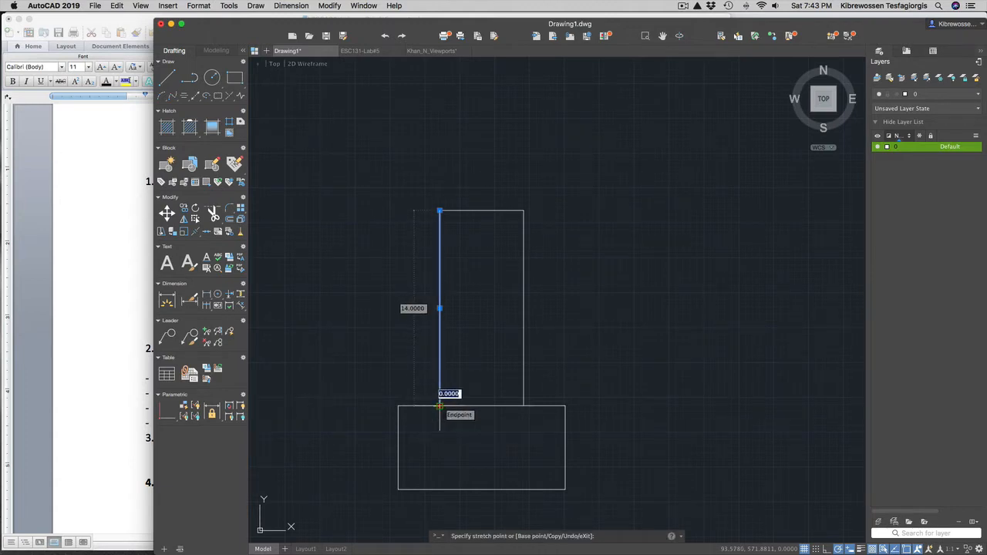
click(439, 406)
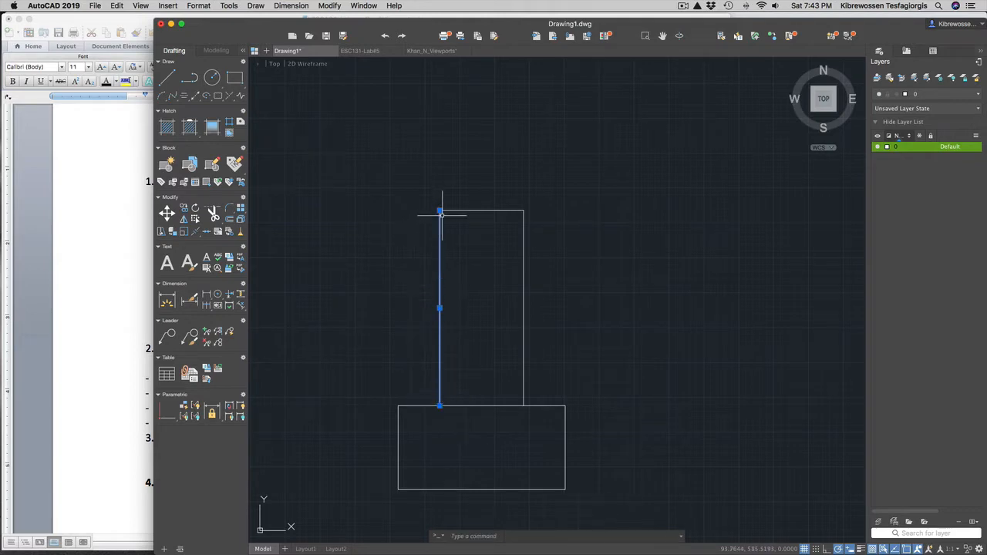
- Stretch the upper endpoint of the wall's left line straight upward by its grip, and undo the stretch
mouse_move(439, 211)
click(440, 211)
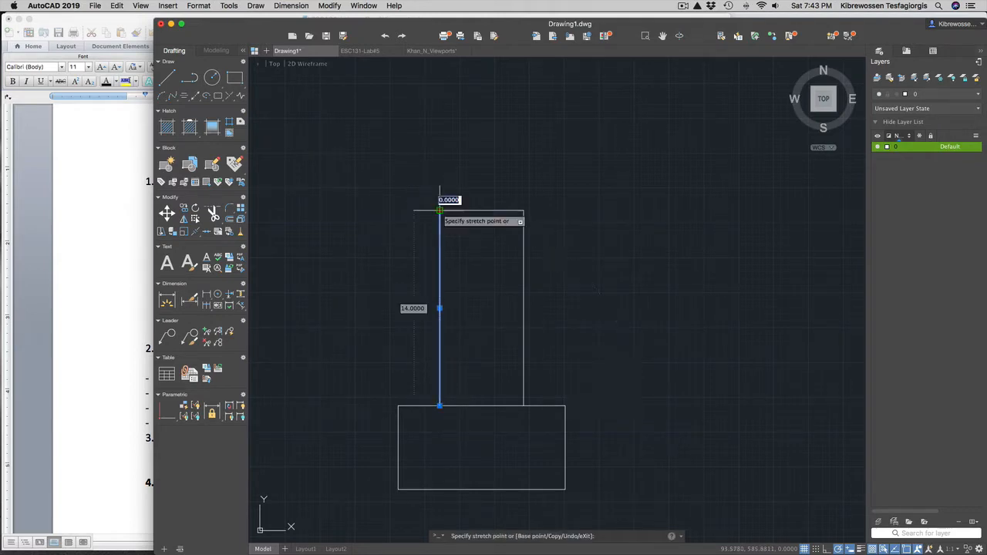
click(440, 120)
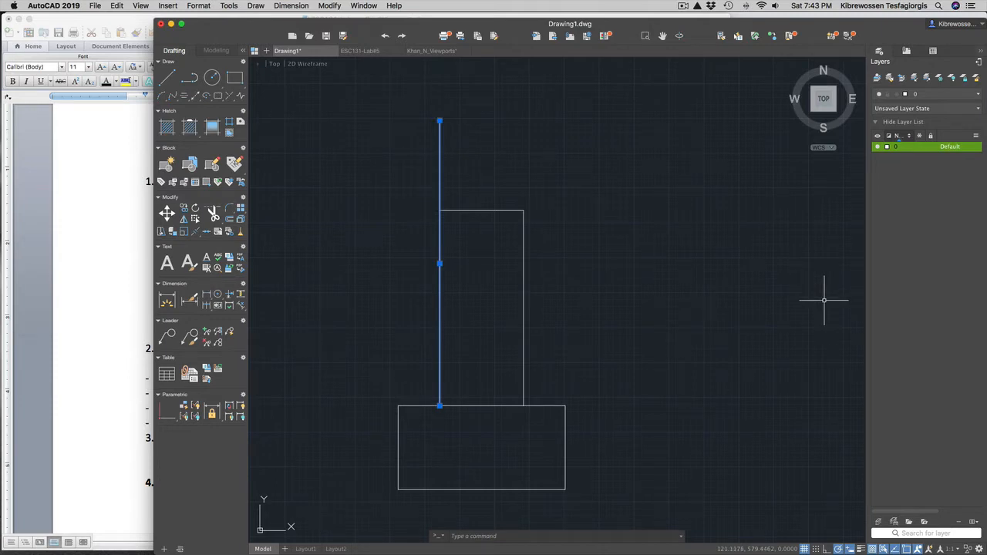
key(super+z)
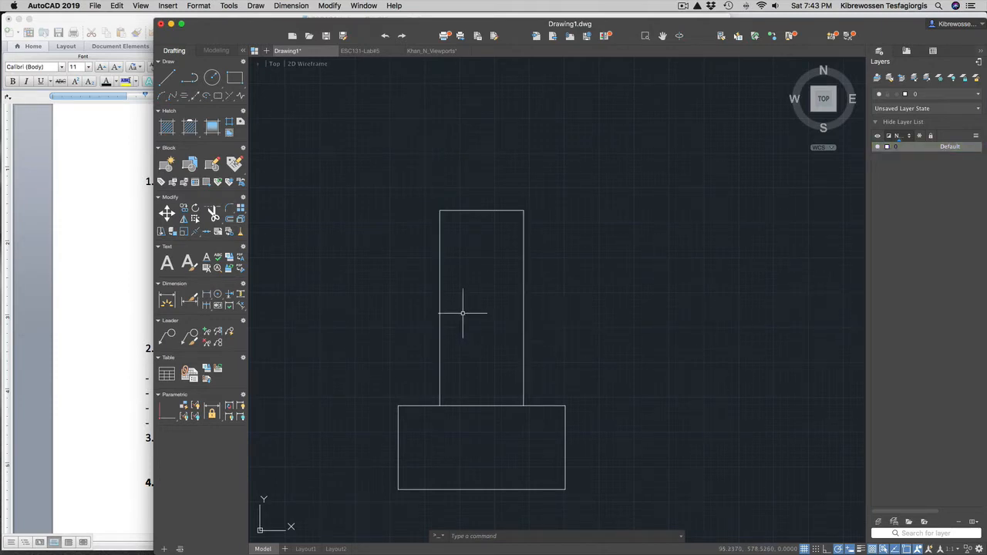
- Move the wall's left line to the right of the foundation by its upper grip, and undo the move
click(440, 303)
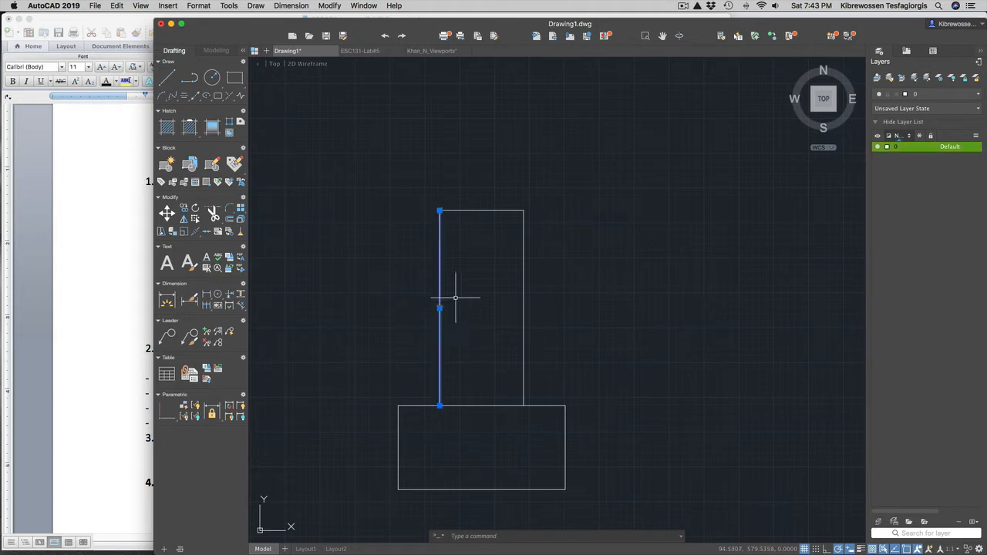
click(440, 210)
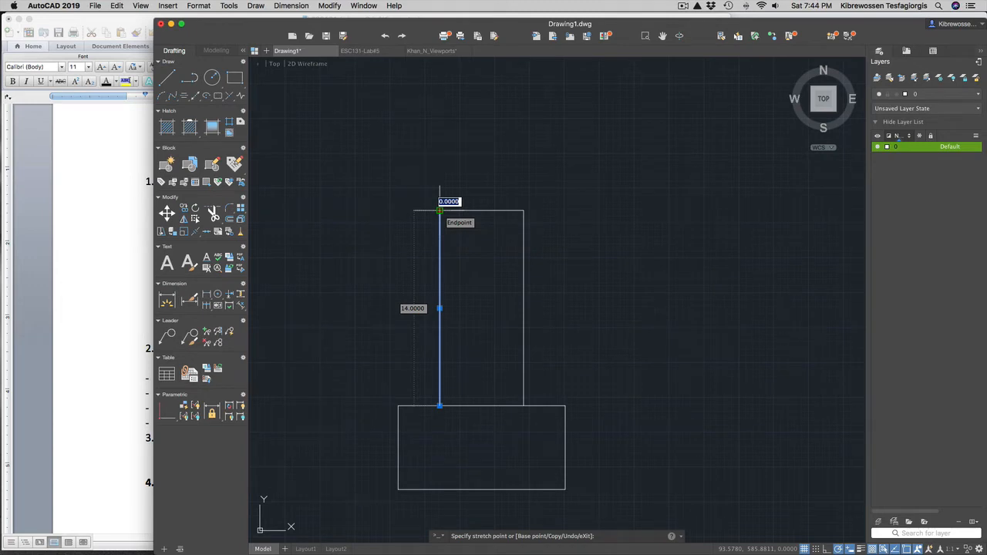
key(space)
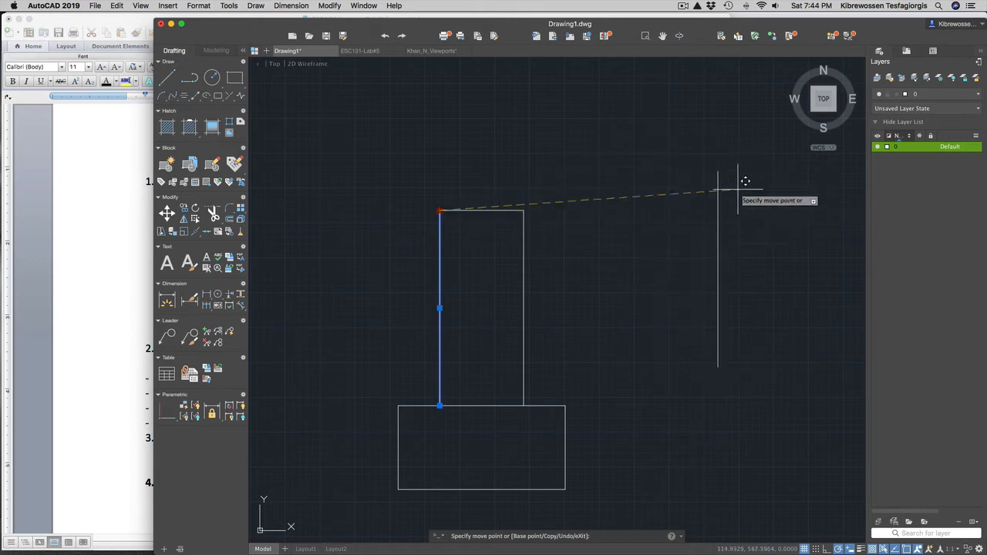
click(694, 189)
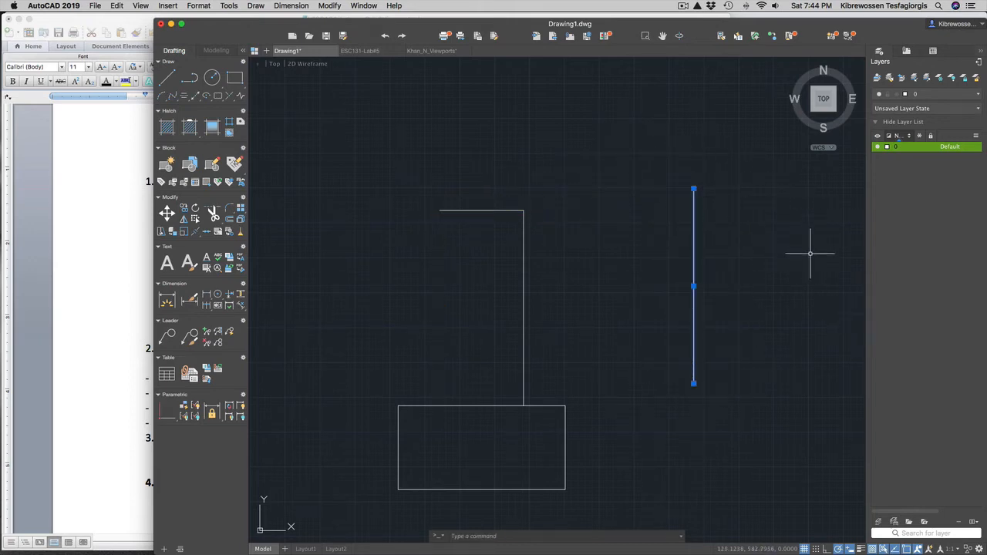
key(super+z)
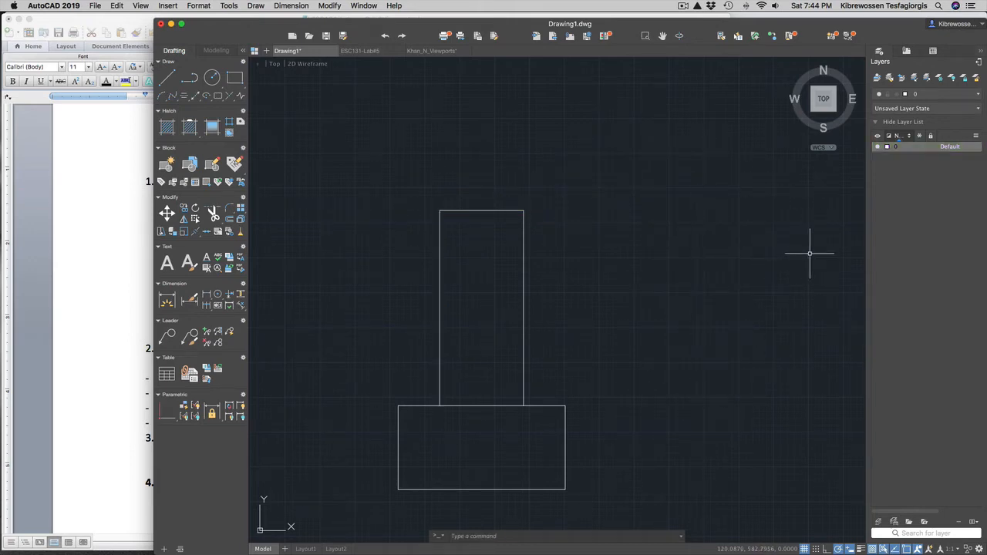
- Try grip rotation of the wall's left line about its upper endpoint, and cancel it
click(441, 266)
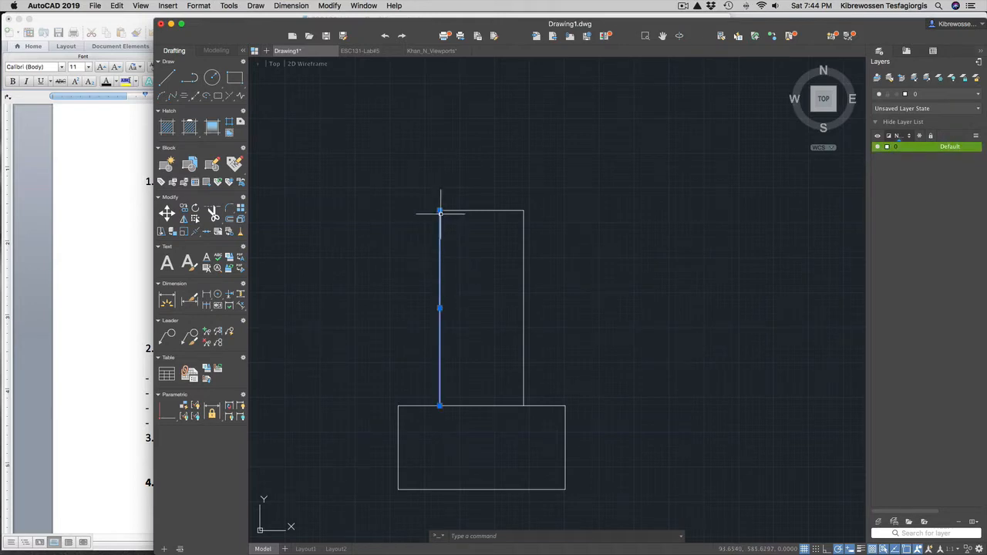
mouse_move(440, 211)
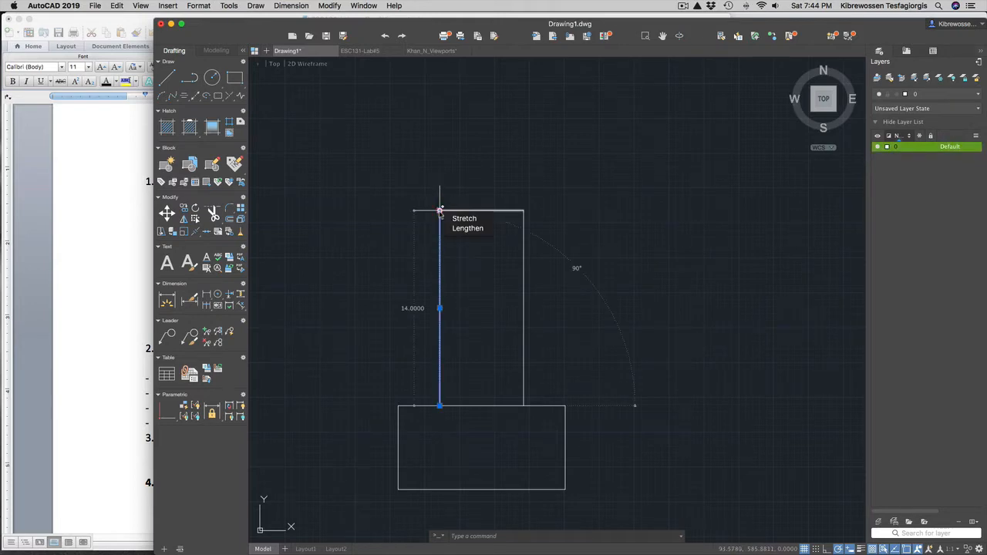
click(440, 211)
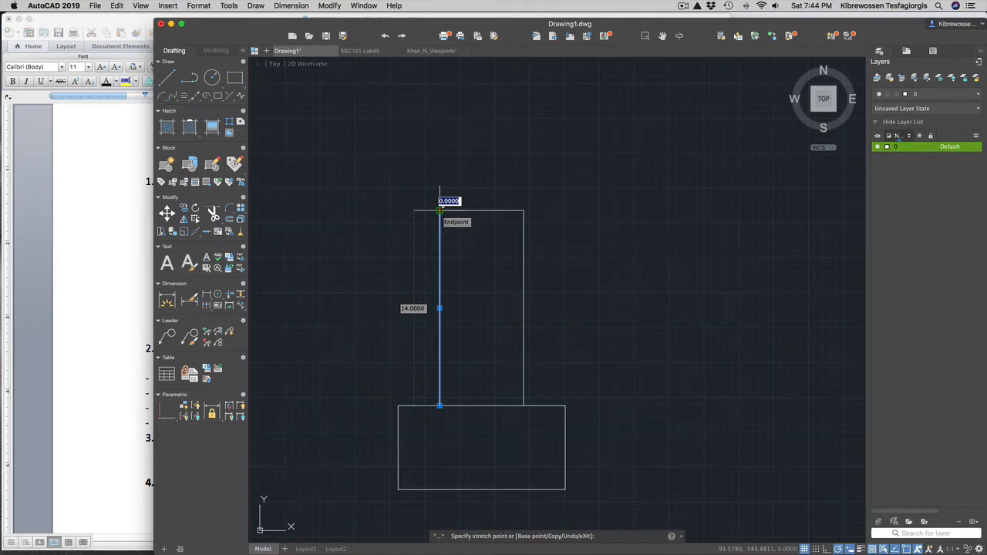
key(space)
key(space)
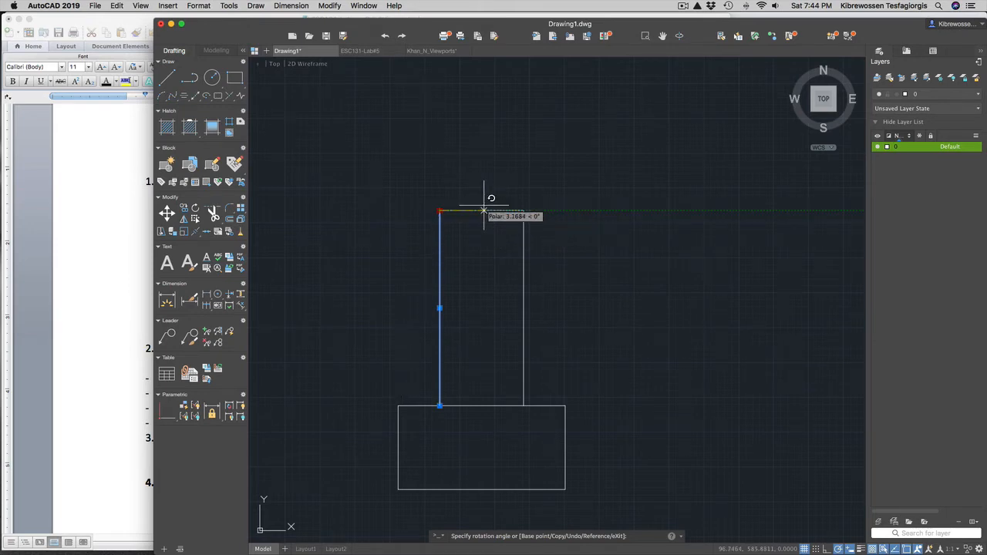
key(Escape)
- Scale the wall's left line by a factor of .5 from its upper endpoint grip, and undo the scaling
mouse_move(439, 211)
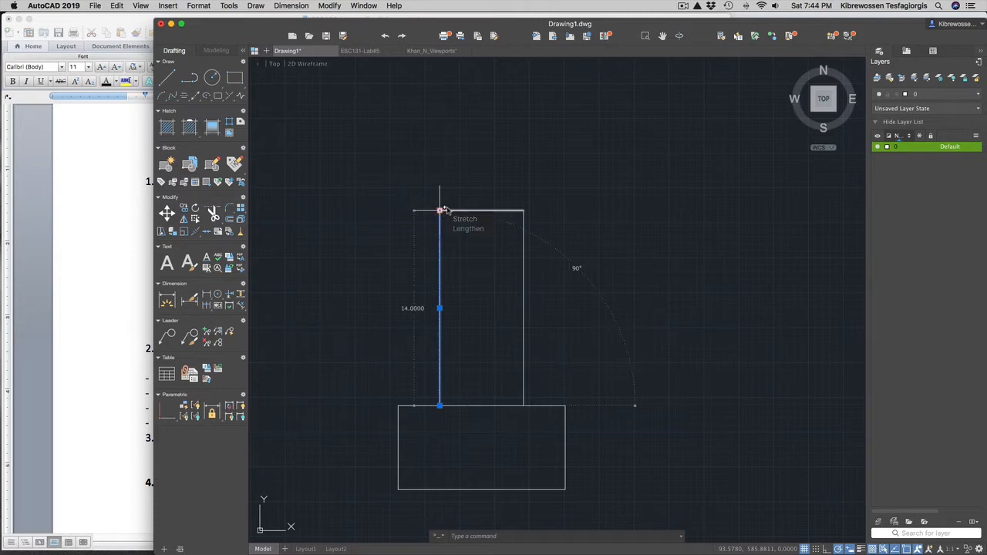
click(440, 211)
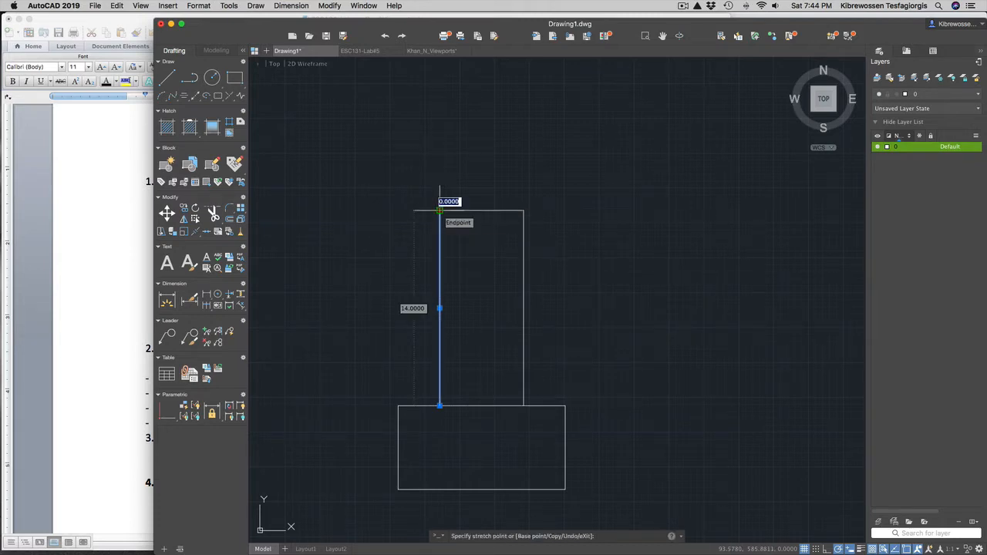
key(space)
key(space)
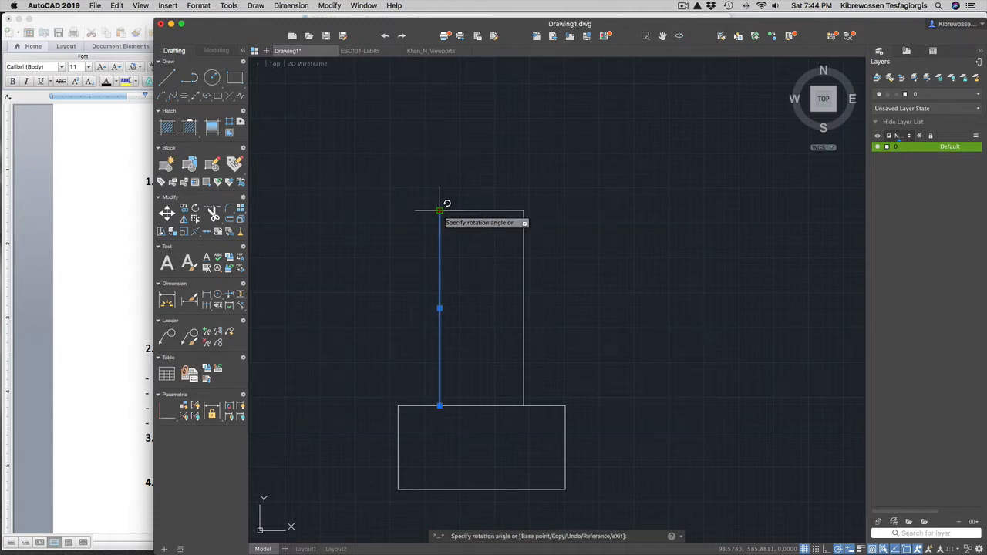
key(space)
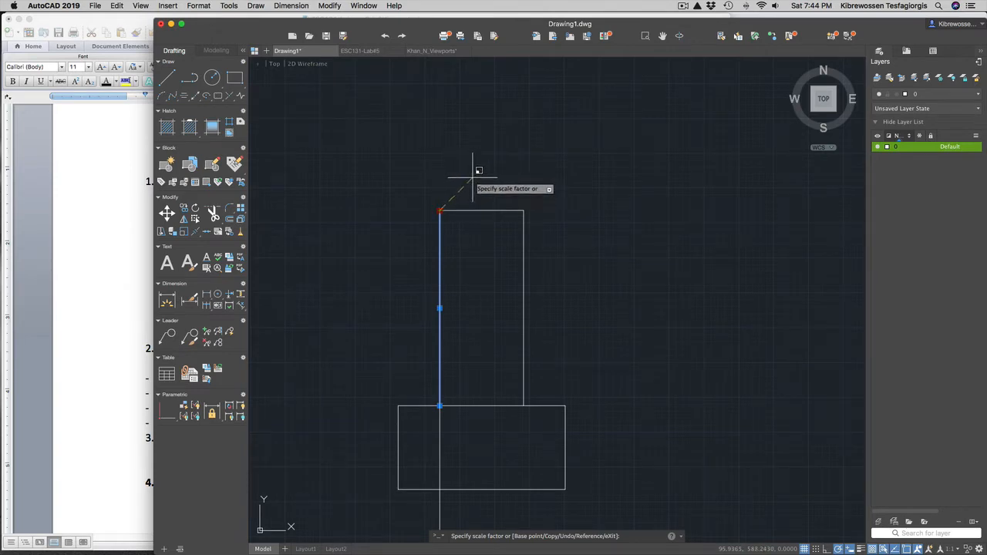
text(.5)
key(Return)
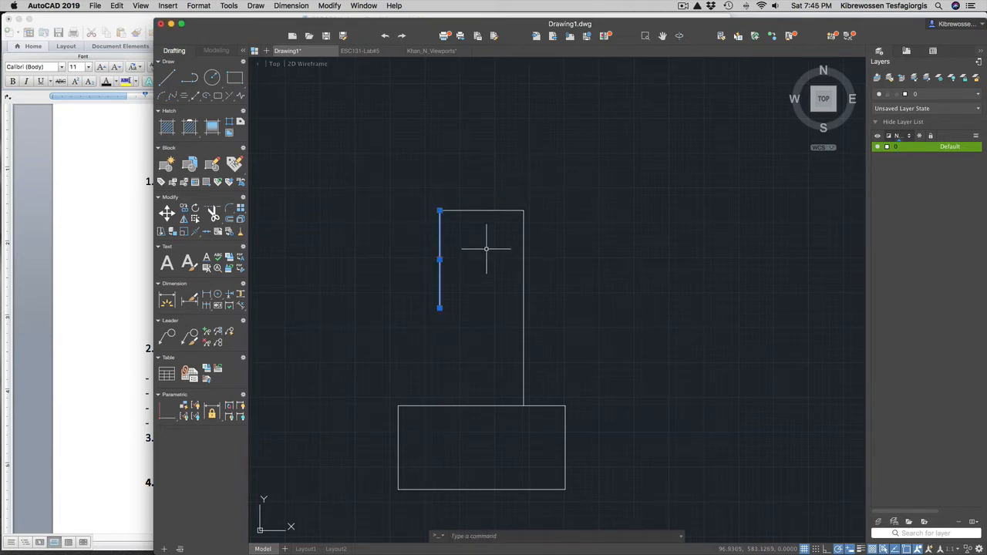
key(super+z)
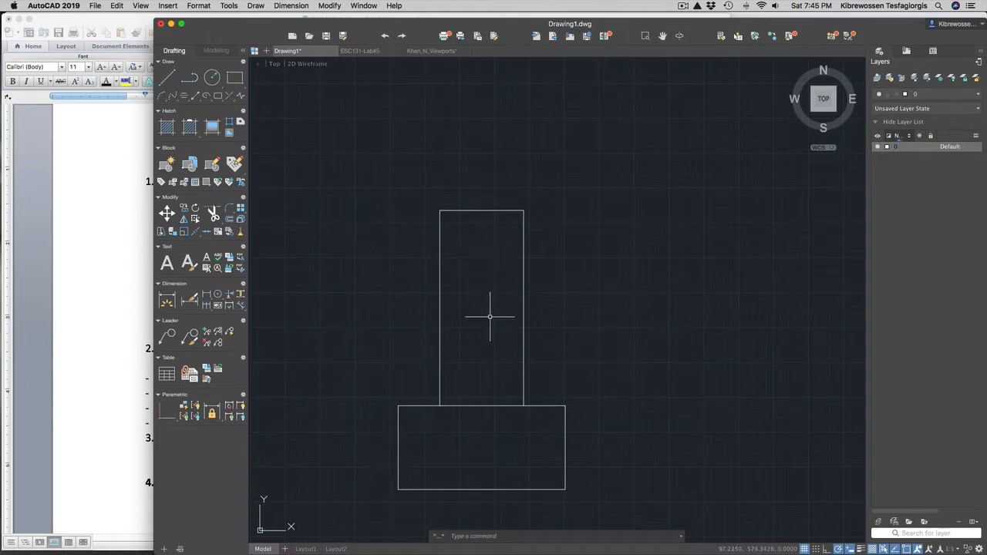
- Copy the entire foundation section to the clipboard and paste the copy to the right of the original
scroll(484, 319, up, 1)
scroll(484, 319, down, 3)
scroll(485, 324, down, 1)
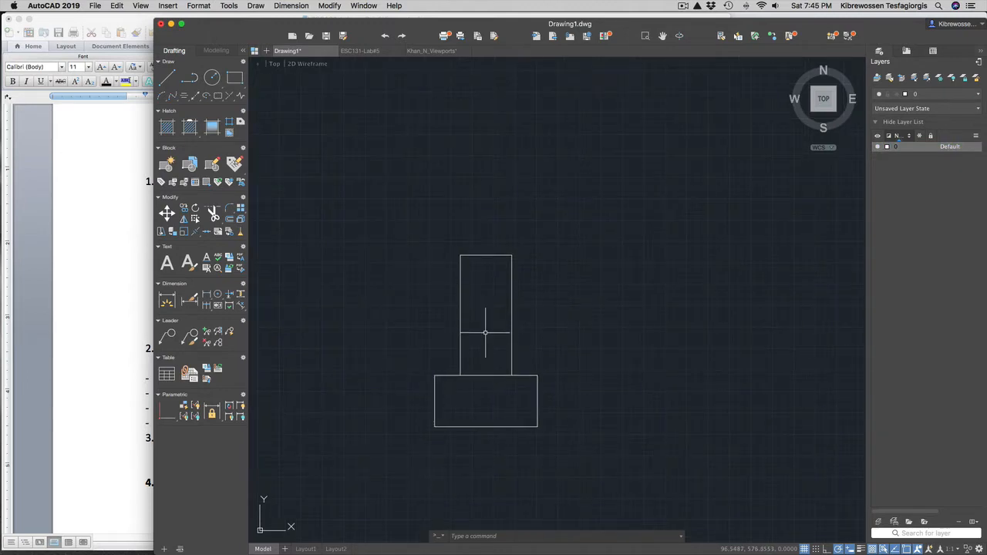
scroll(485, 344, up, 3)
scroll(486, 343, down, 1)
scroll(486, 343, down, 1)
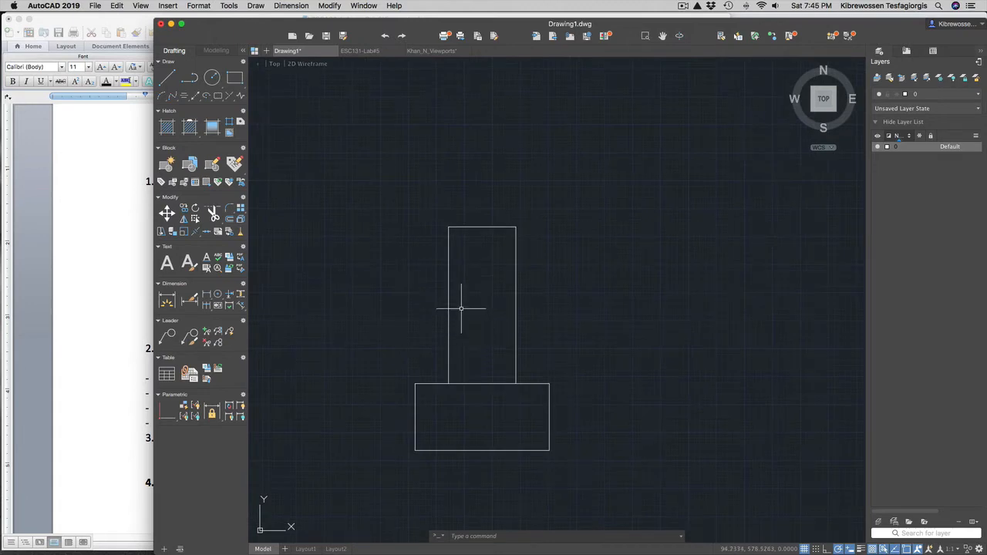
mouse_move(379, 229)
mouse_down()
mouse_move(489, 192)
mouse_move(615, 406)
mouse_move(536, 507)
mouse_move(385, 455)
mouse_up()
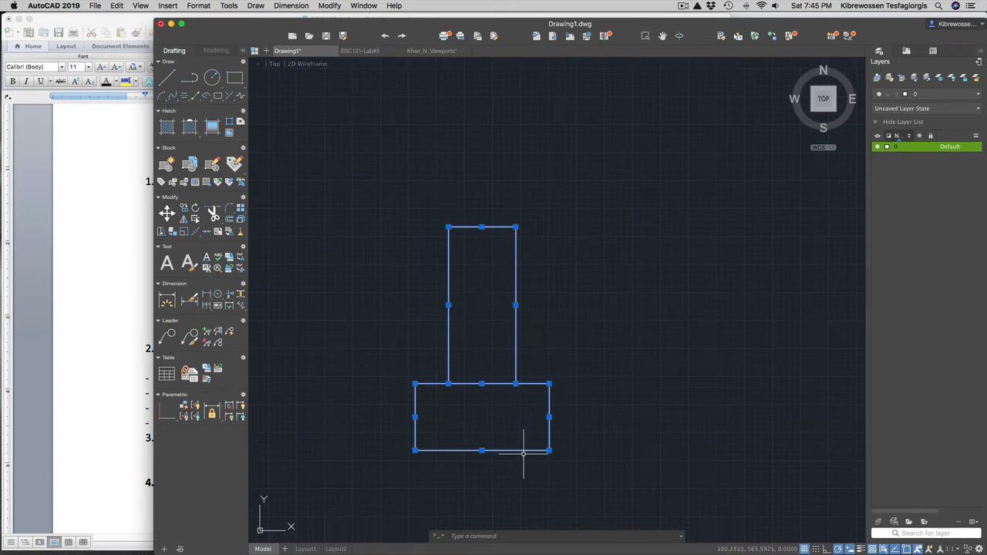
key(super+c)
key(super+v)
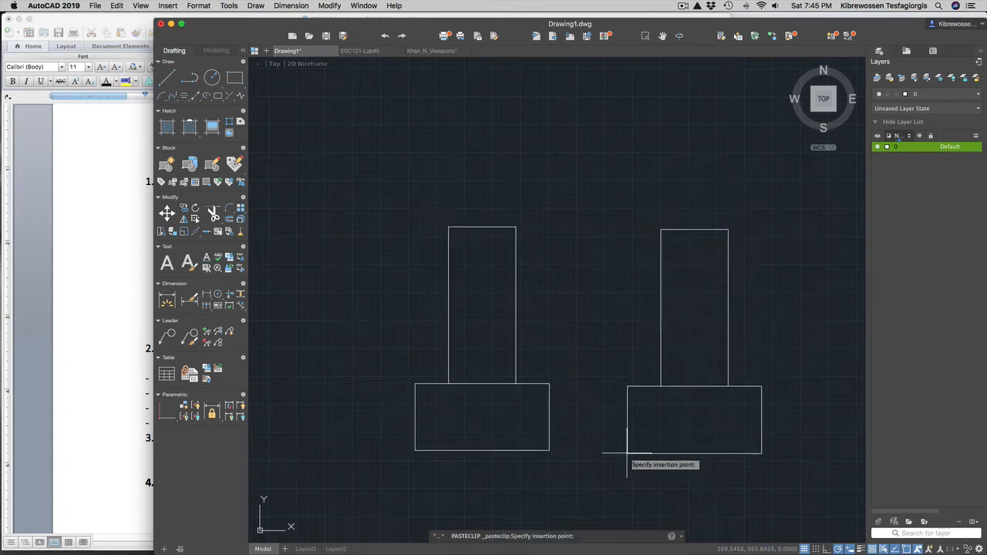
click(625, 449)
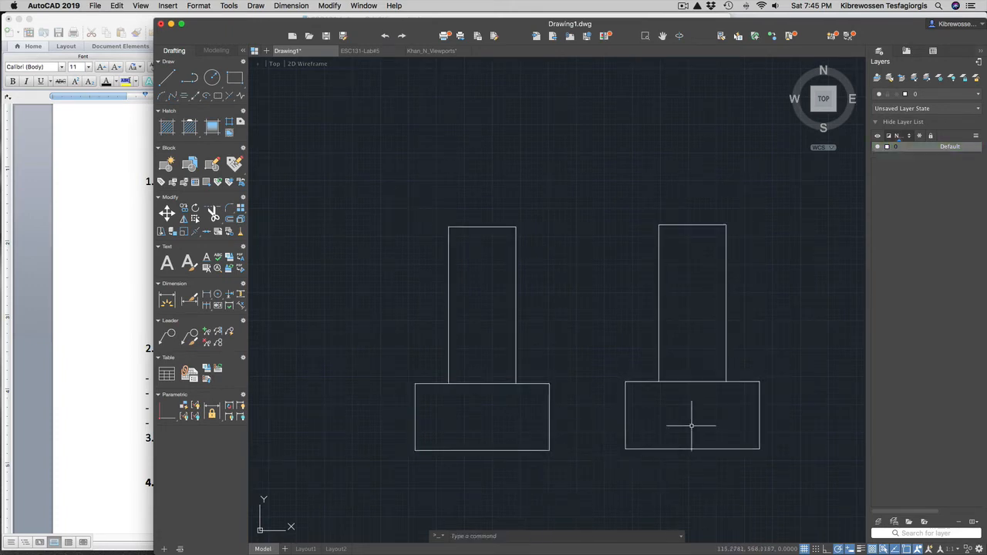
- Check the two-story footing dimensions in the Word lab exercise, and select the copied wall's side and top lines in AutoCAD
click(106, 235)
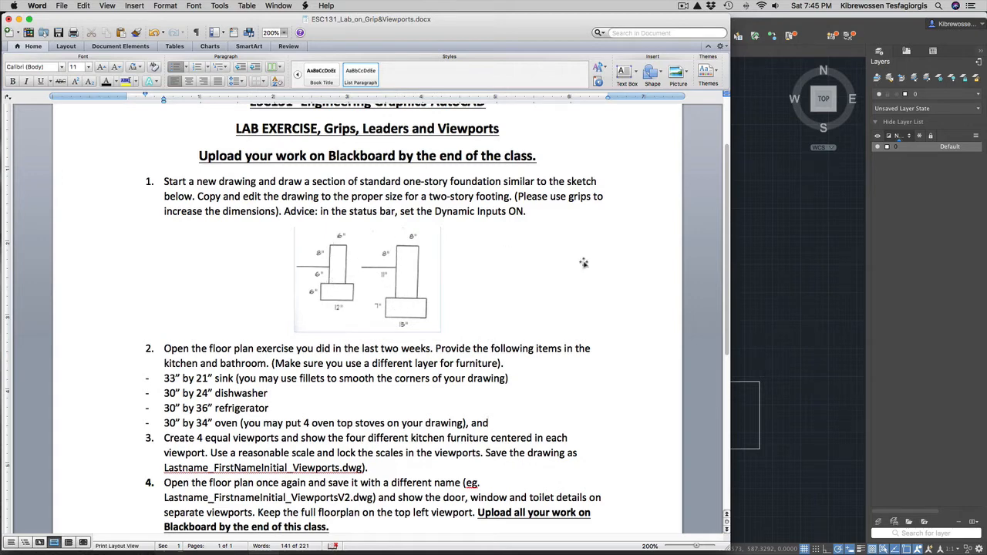
click(800, 274)
click(788, 303)
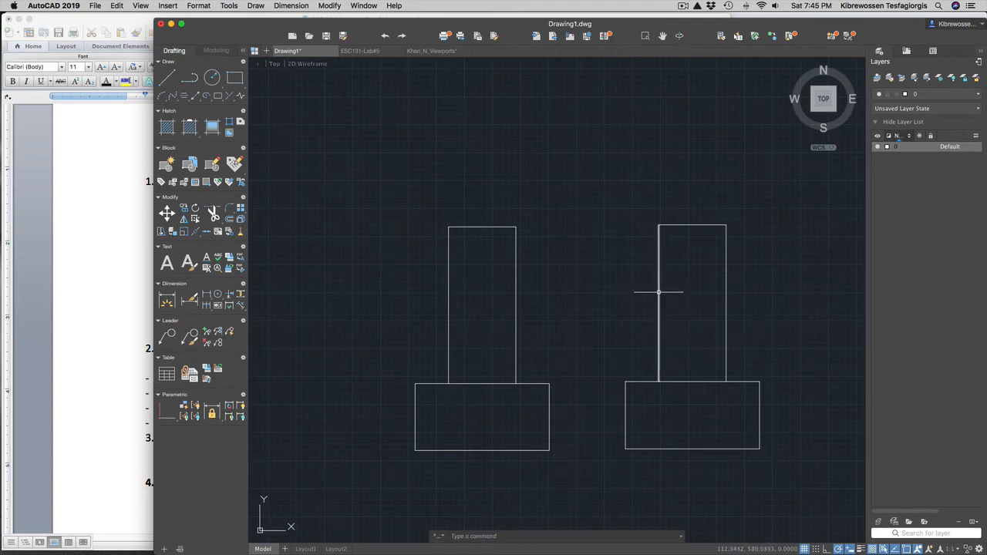
click(659, 291)
click(727, 297)
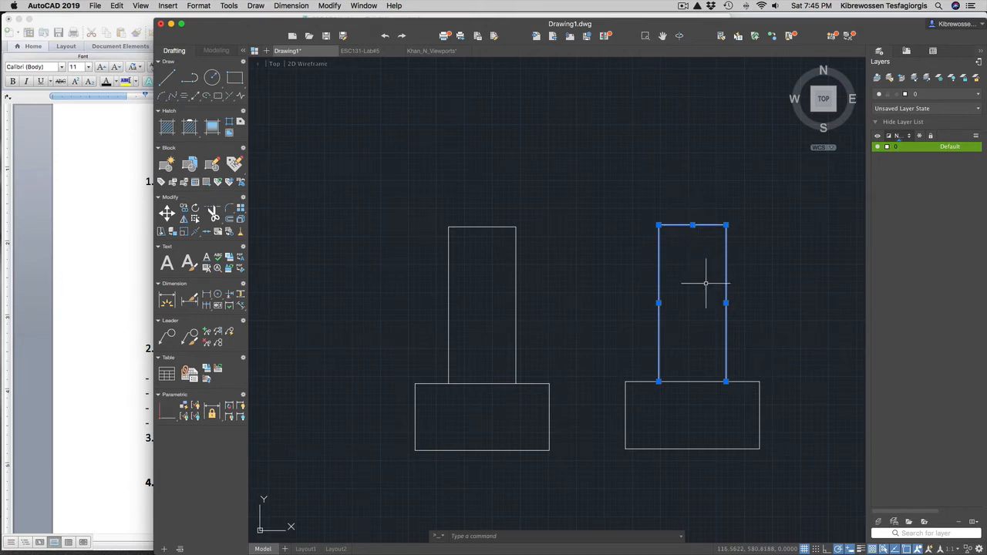
click(658, 226)
key(Escape)
click(659, 225)
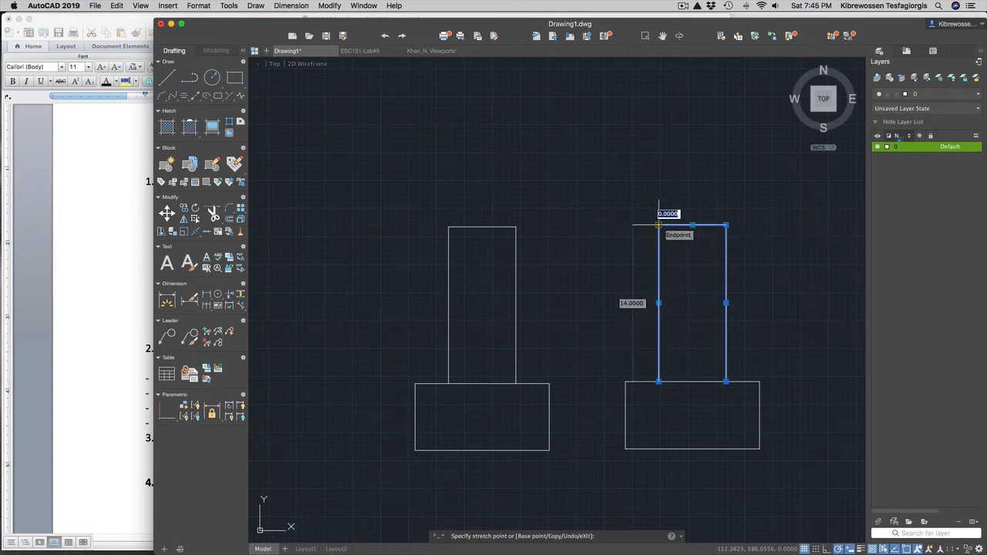
click(659, 226)
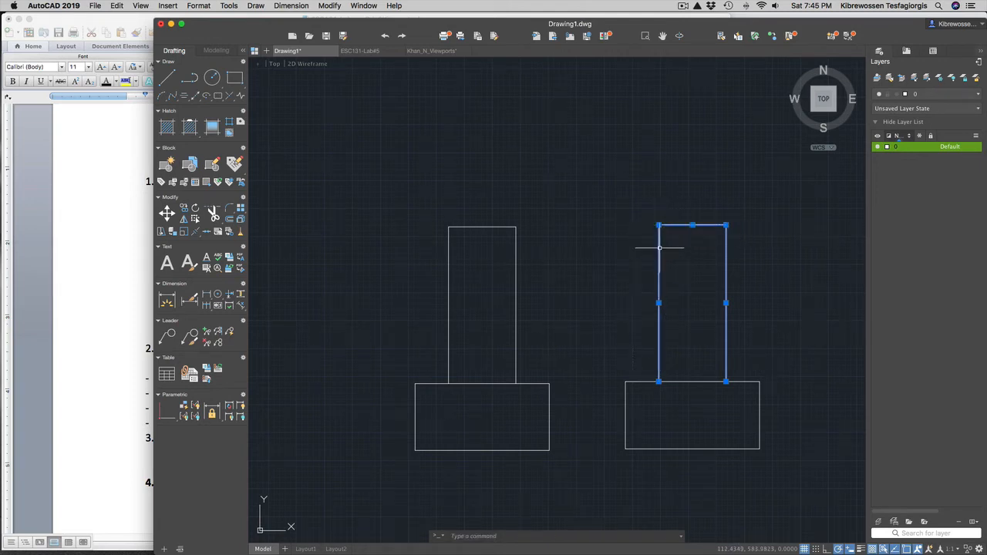
- Stretch the copied wall's top edge straight up by 5 using its three upper grips together
shift+click(659, 225)
shift+click(693, 225)
shift+click(726, 225)
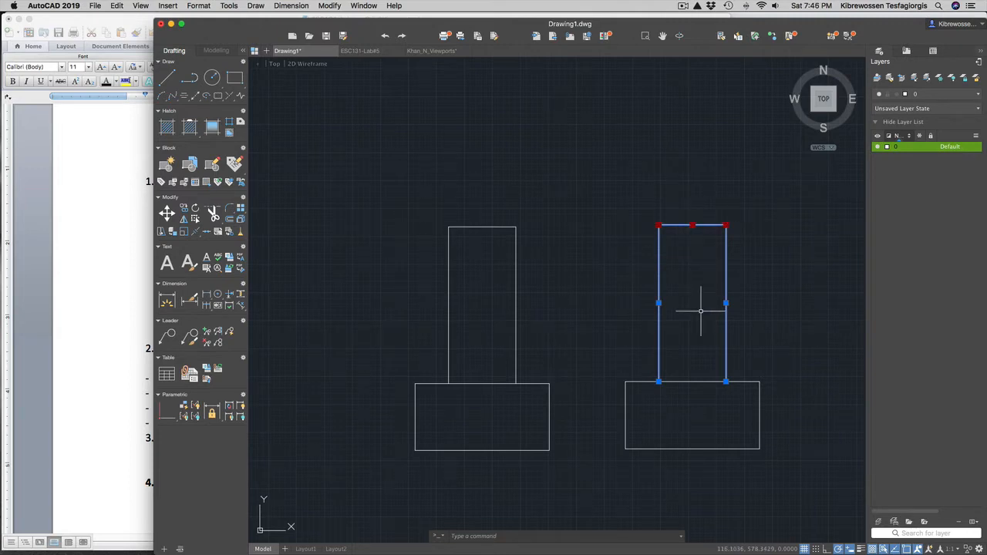
click(693, 225)
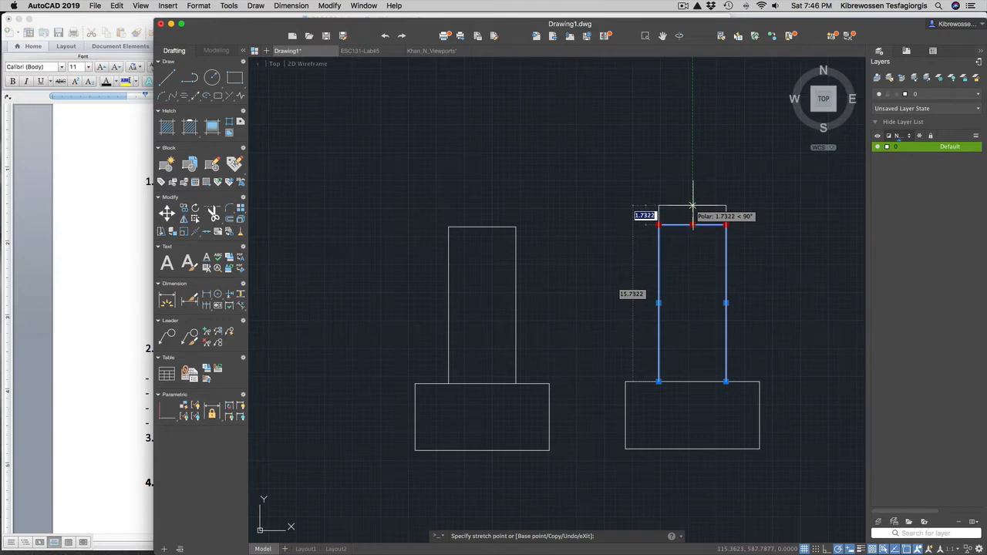
text(5)
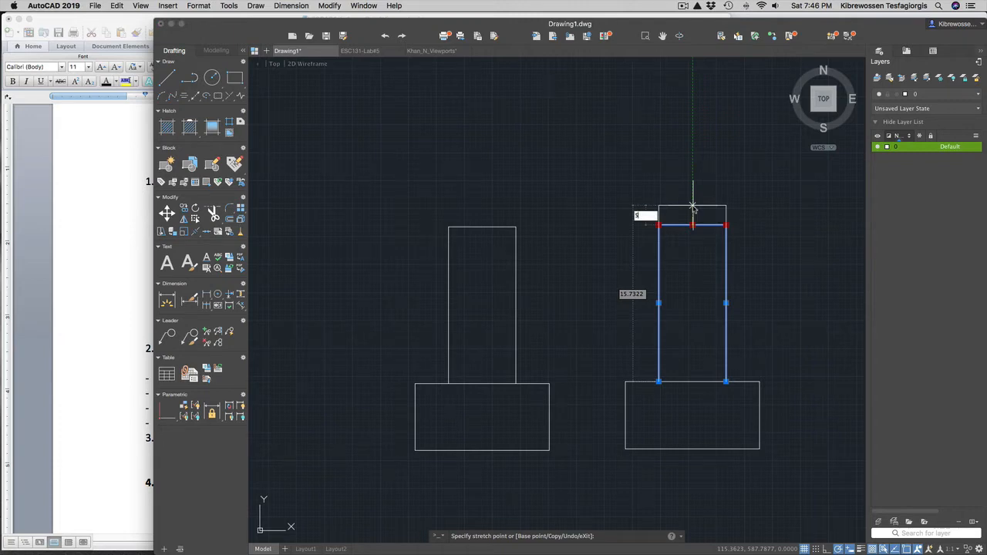
key(Return)
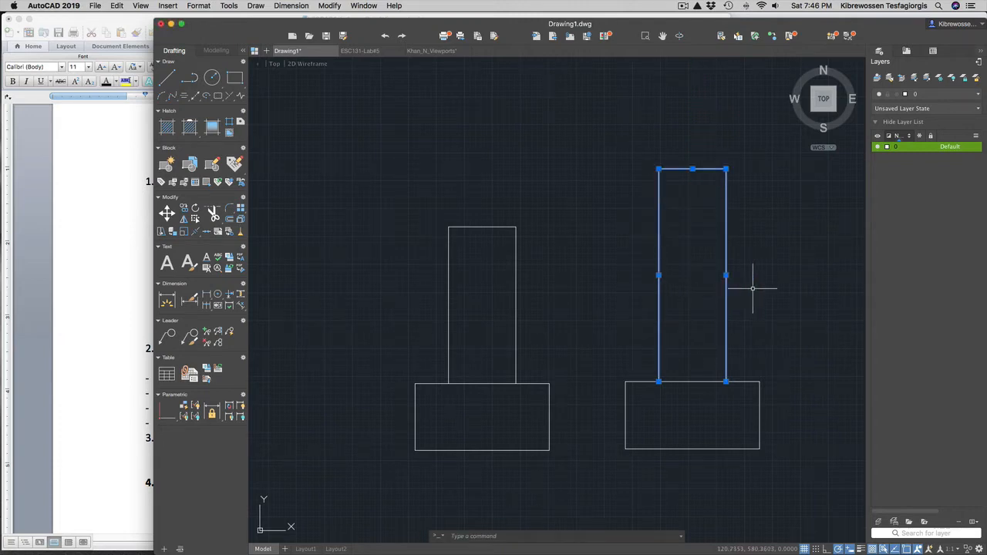
key(Escape)
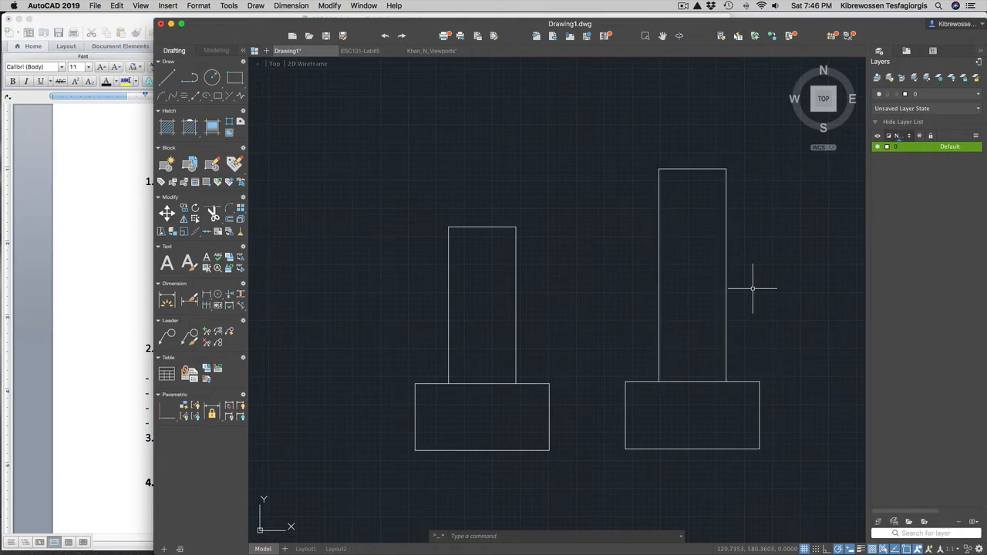
- Check the two-story footing's base dimensions in the Word lab exercise and return to the AutoCAD drawing
click(68, 402)
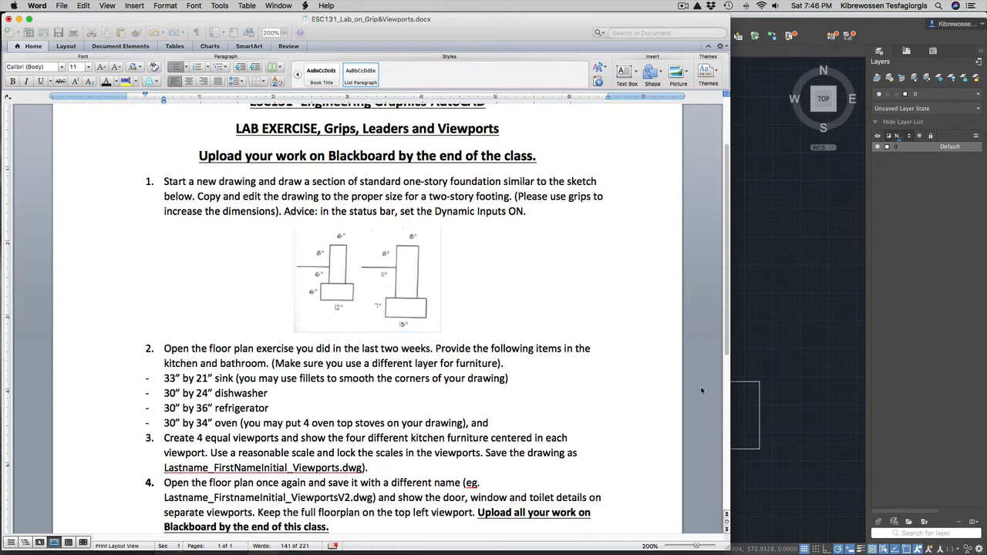
click(779, 358)
click(779, 356)
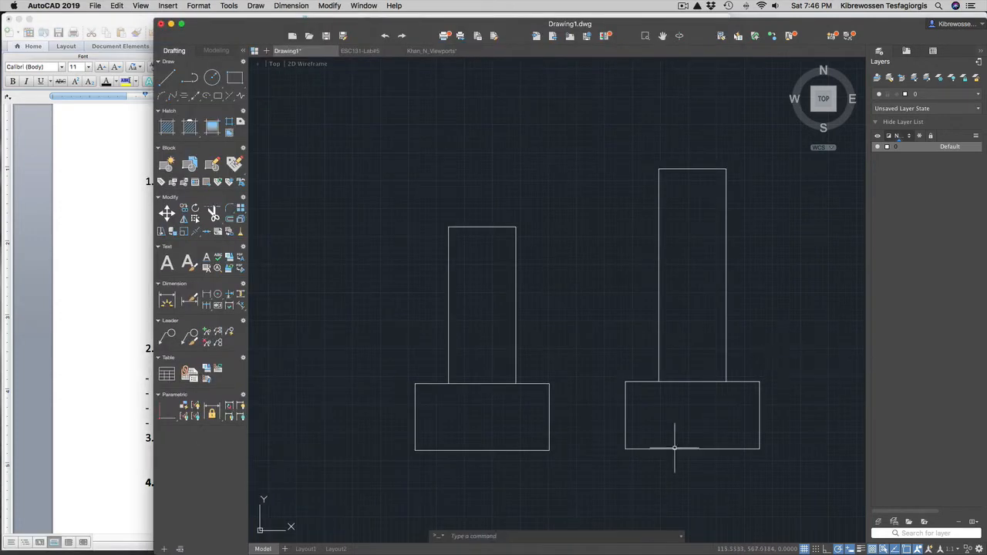
click(626, 414)
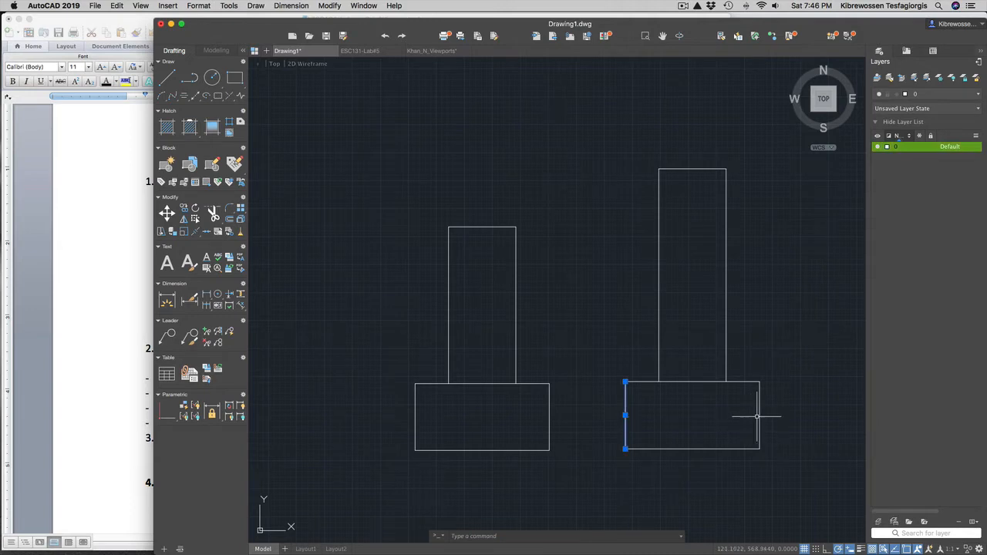
click(760, 415)
click(691, 448)
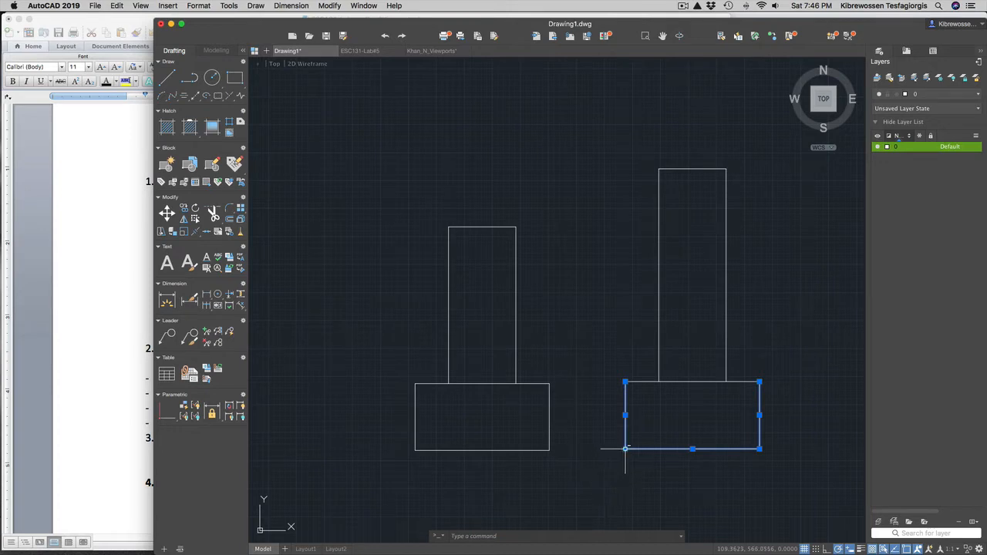
shift+middle_drag(626, 451, 630, 456)
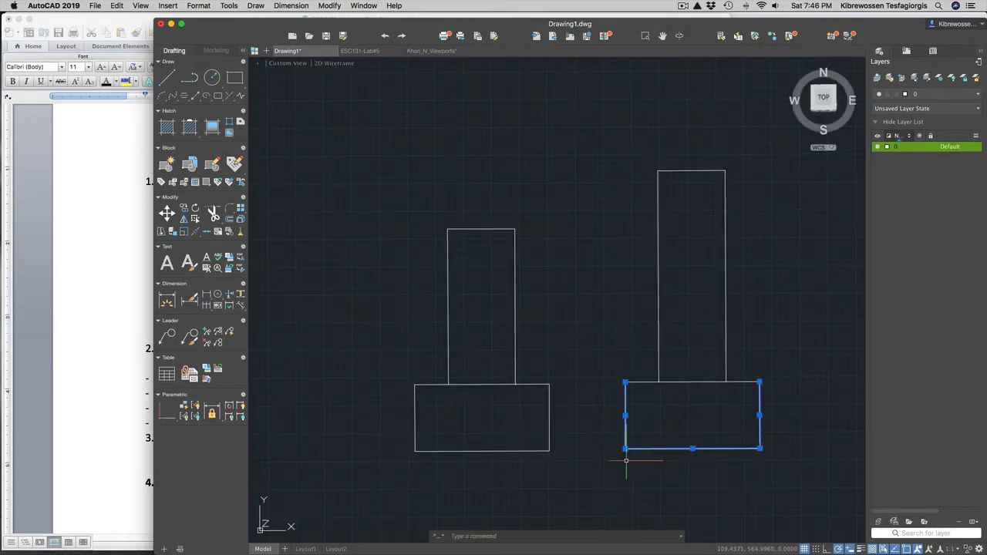
key(Escape)
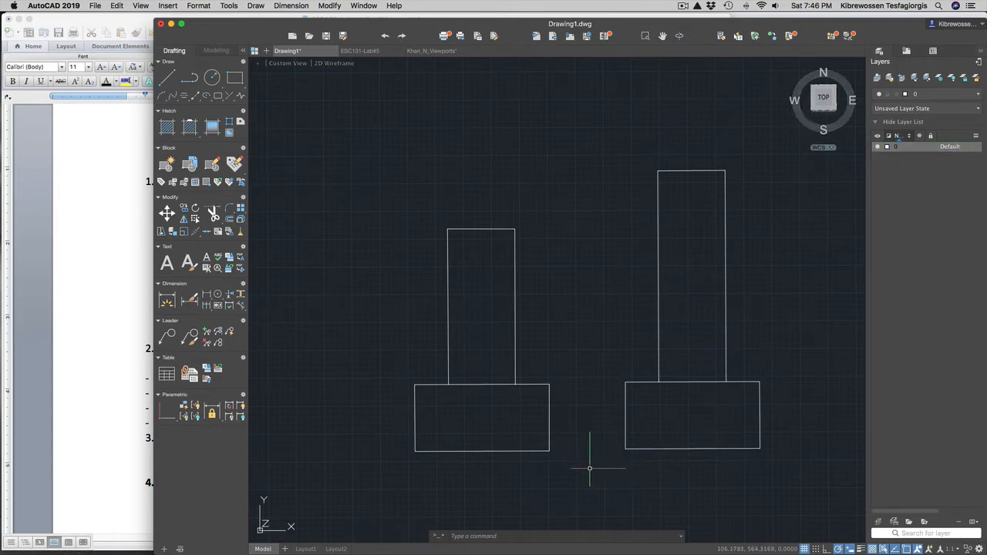
key(super+z)
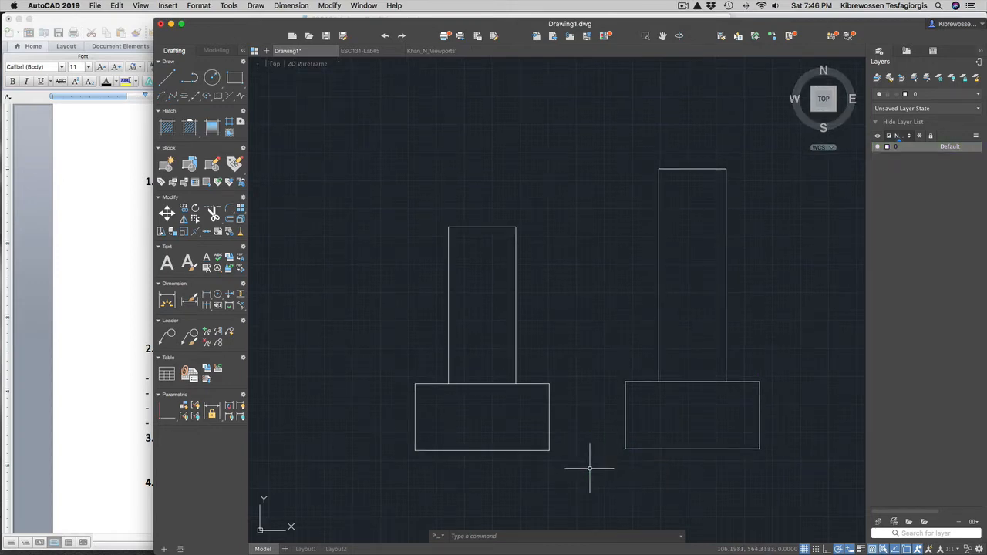
- Stretch the bottom edge of the copied footing base straight down by 1 using its three lower grips together
click(625, 429)
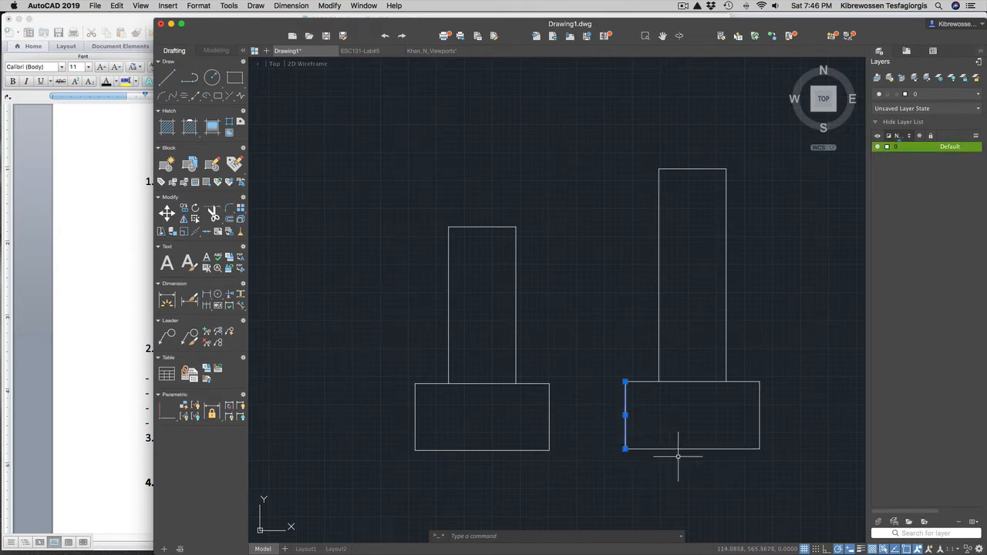
click(760, 423)
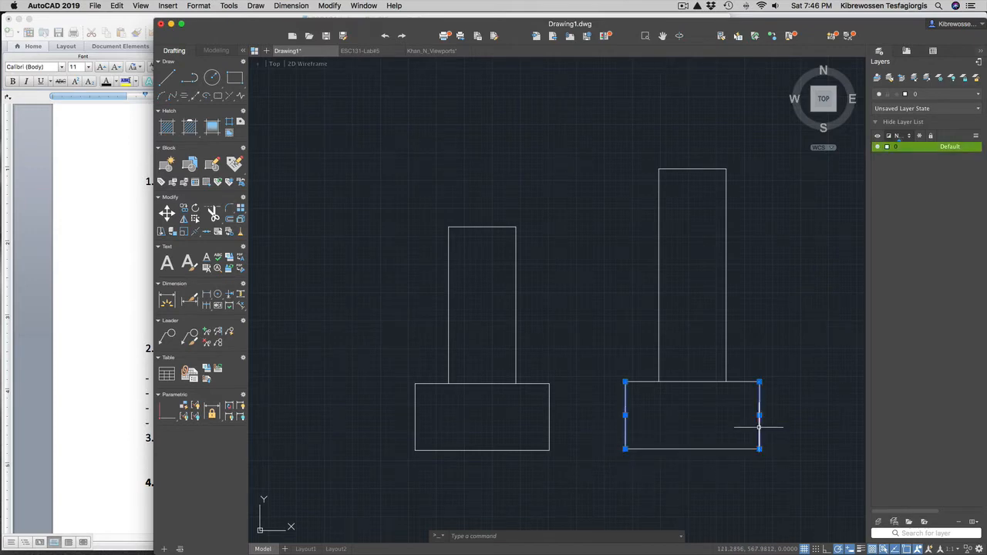
click(714, 448)
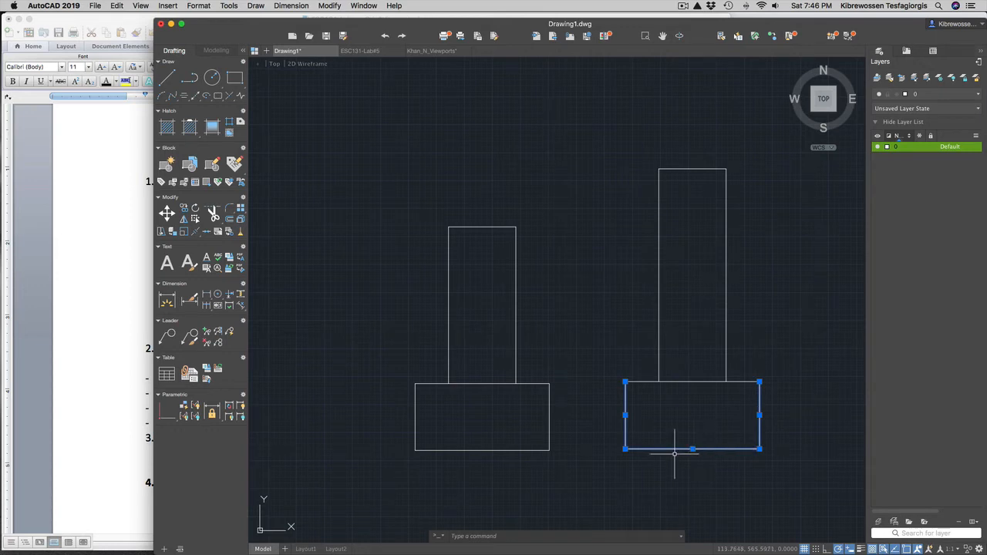
click(626, 449)
shift+click(693, 448)
shift+click(760, 448)
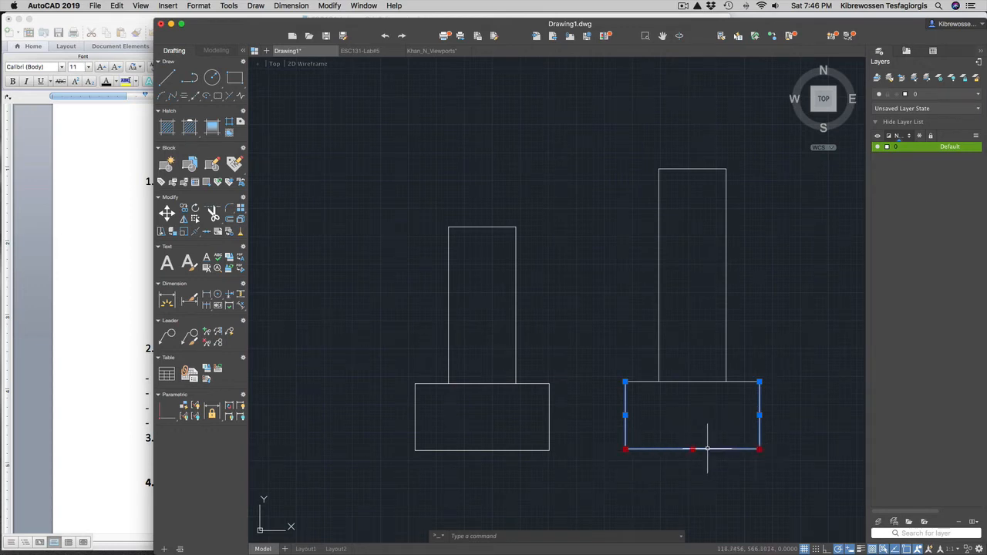
click(693, 449)
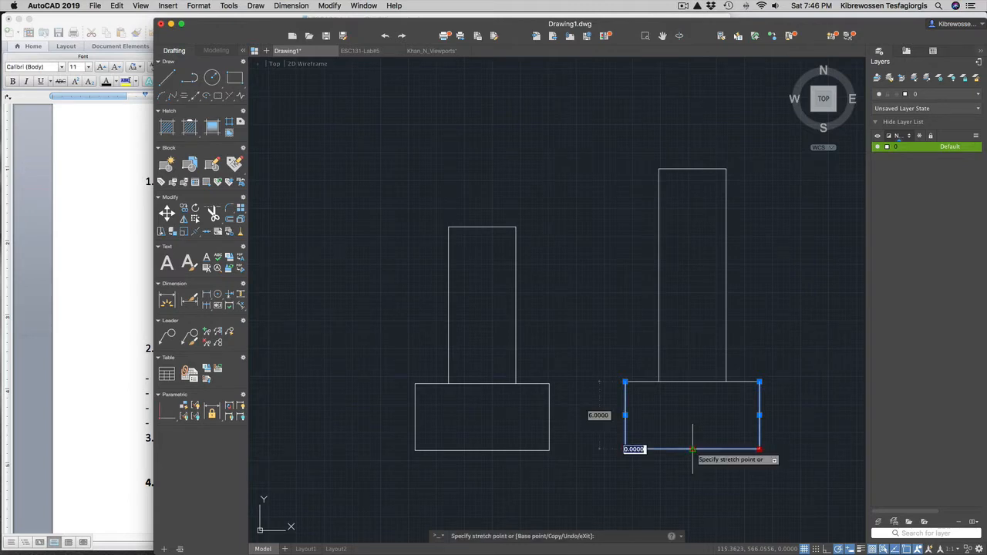
text(1)
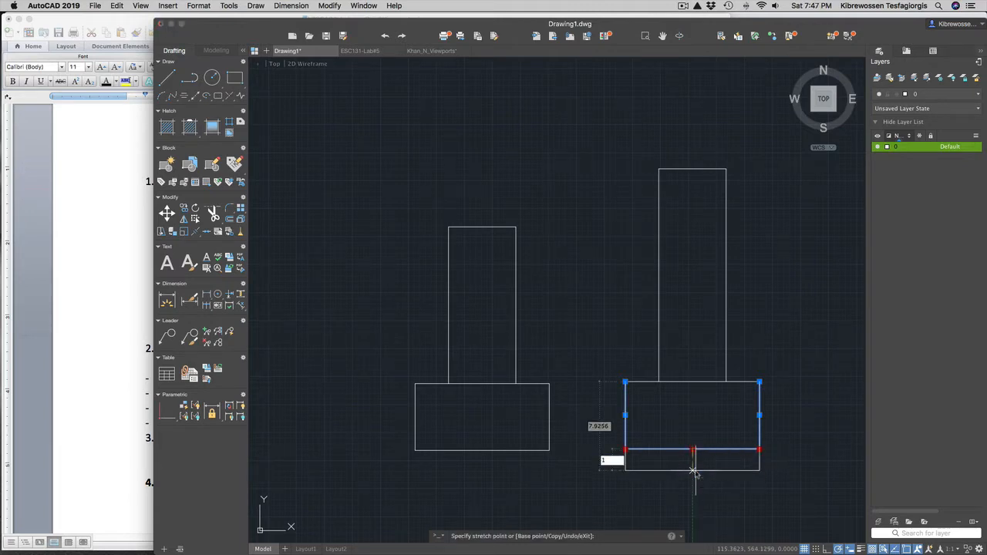
key(Return)
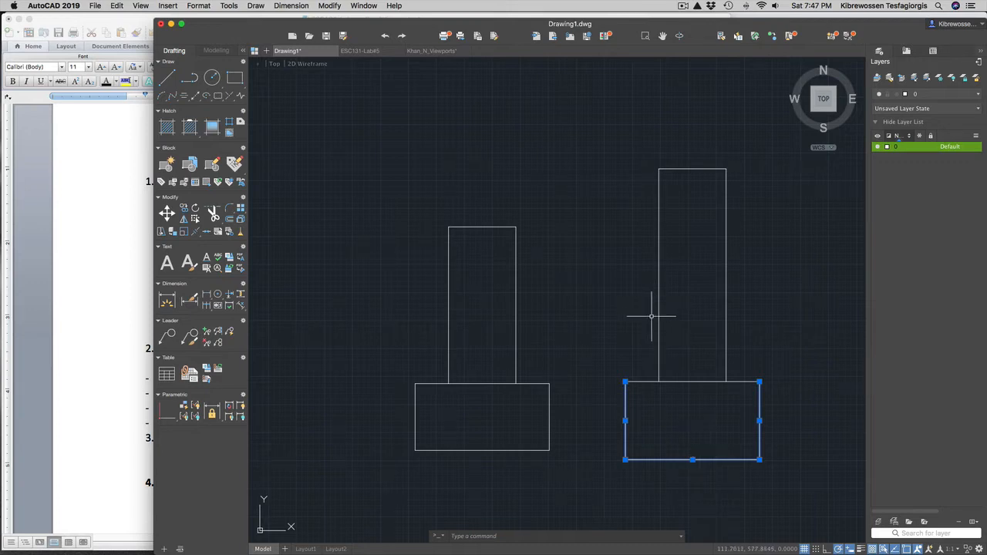
key(Escape)
- Rotate the whole copied section by 45 degrees about its lower-left corner grip, and undo the rotation
mouse_move(599, 161)
mouse_down()
mouse_move(806, 170)
mouse_move(824, 240)
mouse_move(813, 397)
mouse_move(735, 500)
mouse_move(623, 480)
mouse_move(619, 465)
mouse_up()
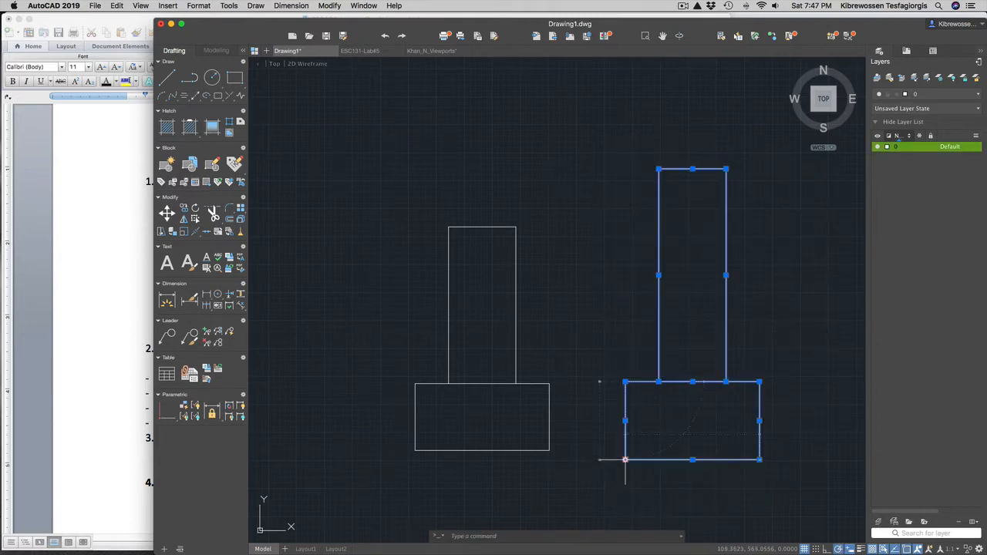
click(625, 459)
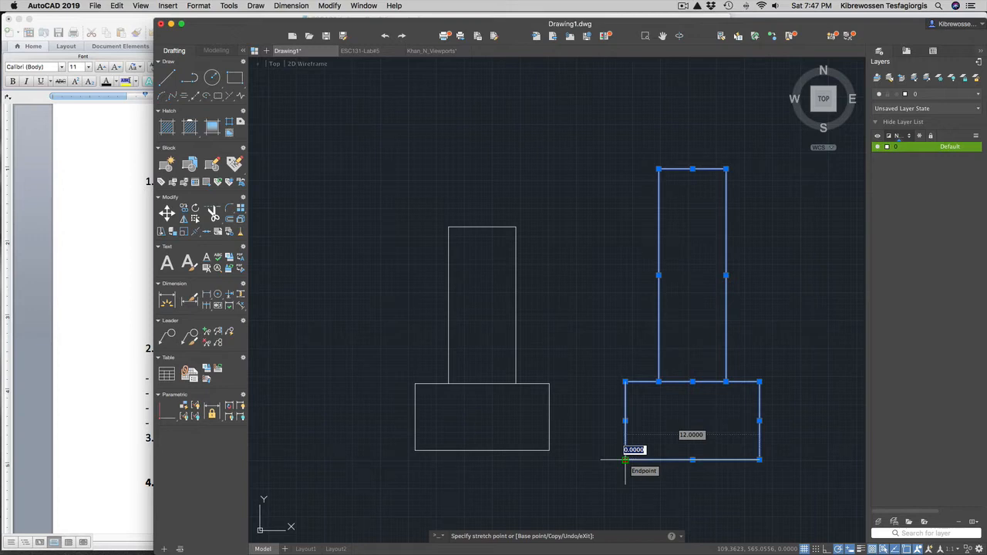
key(space)
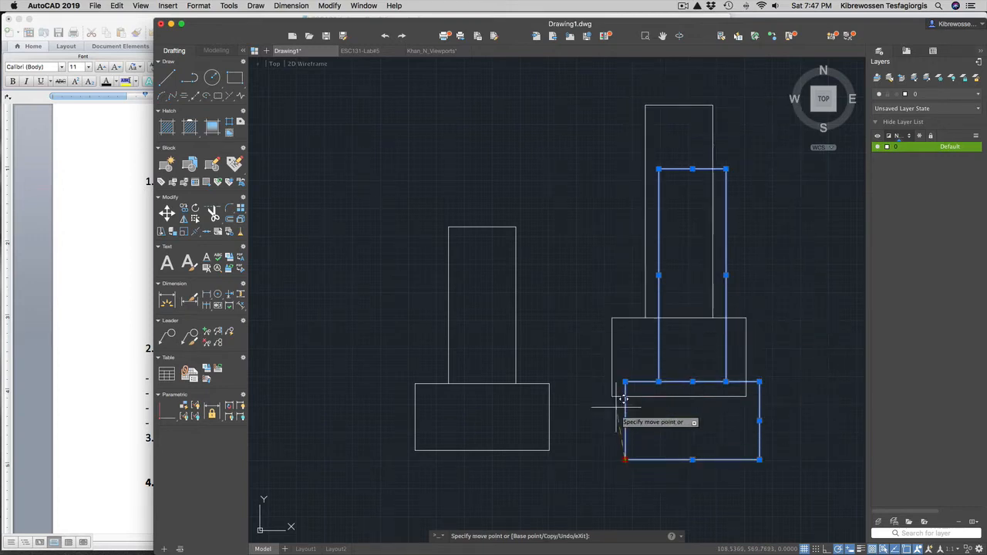
key(space)
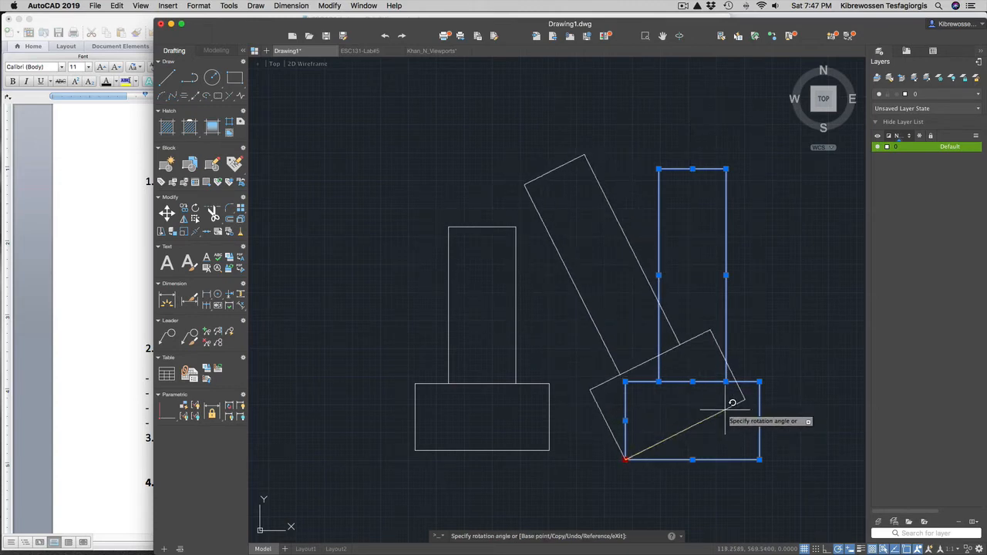
text(45)
key(Return)
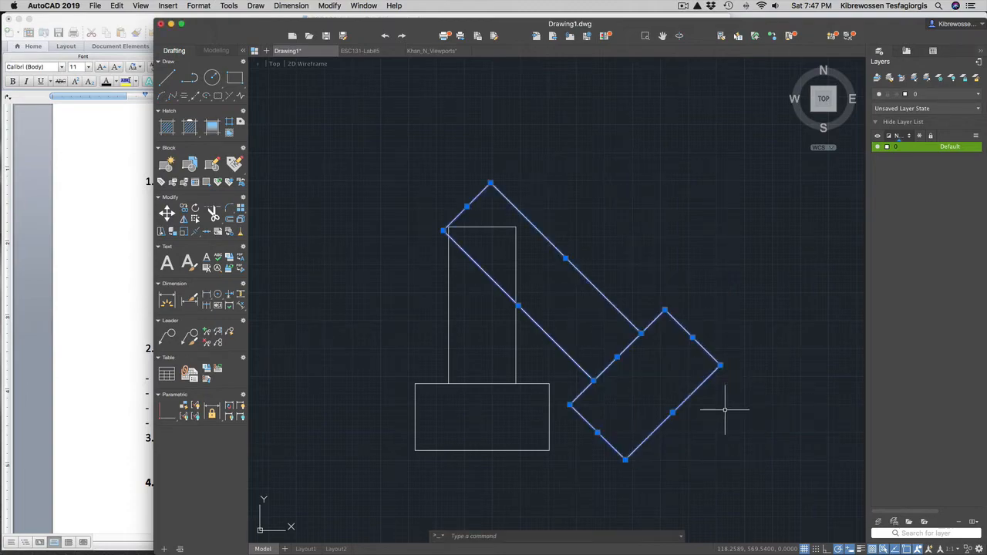
key(super+z)
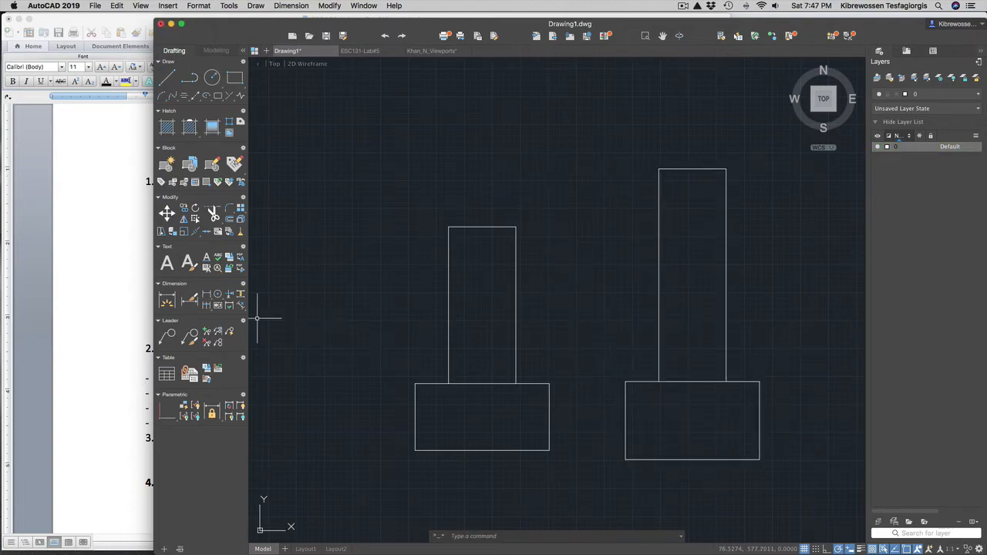
- Read the kitchen and bathroom furniture task in the Word lab exercise, and bring up the ESC131-Lab#5 floor plan in AutoCAD
click(90, 319)
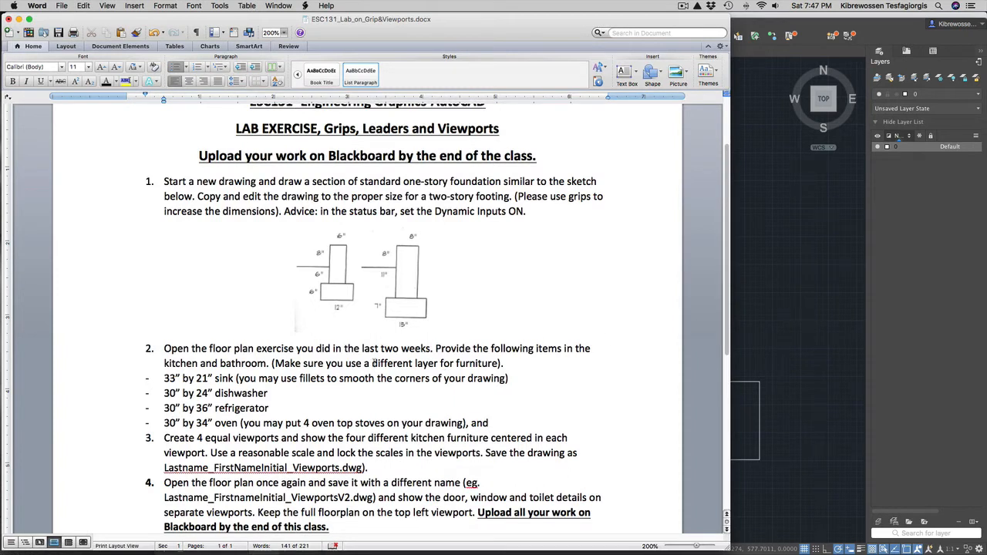
scroll(800, 324, down, 1)
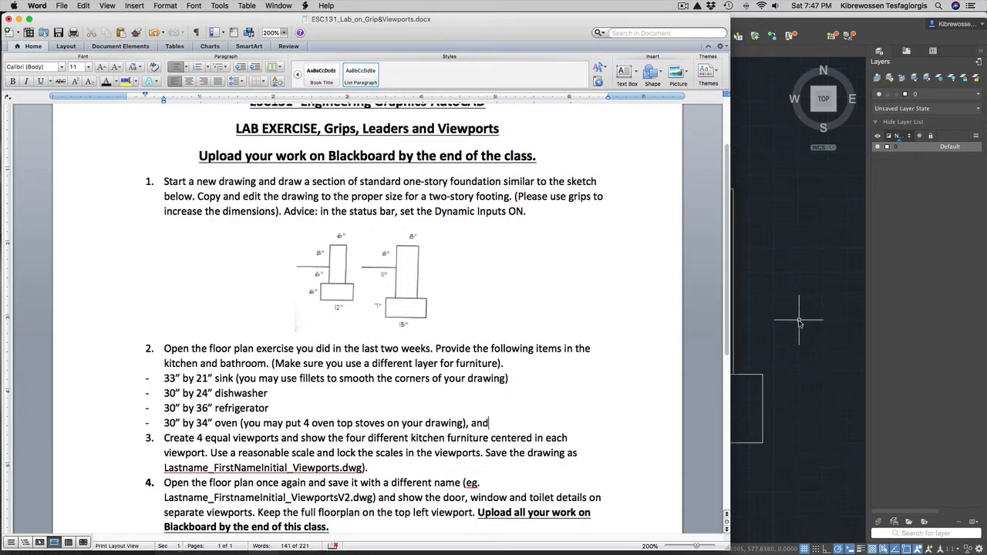
scroll(779, 332, down, 2)
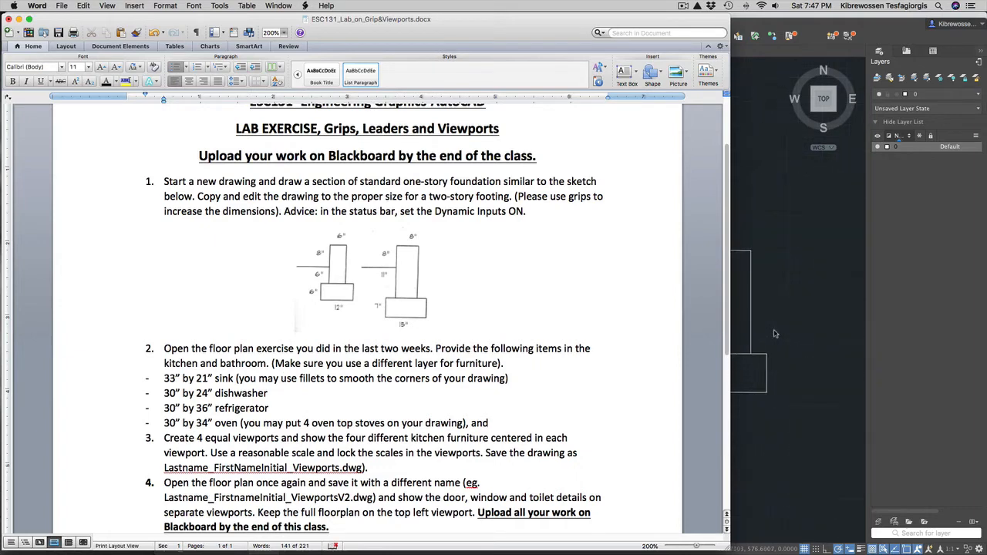
click(772, 379)
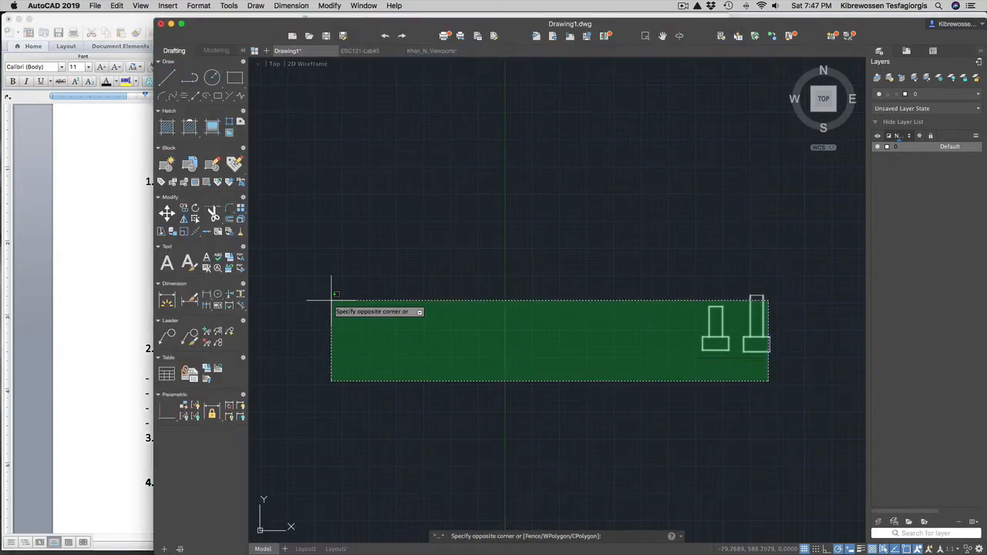
click(419, 307)
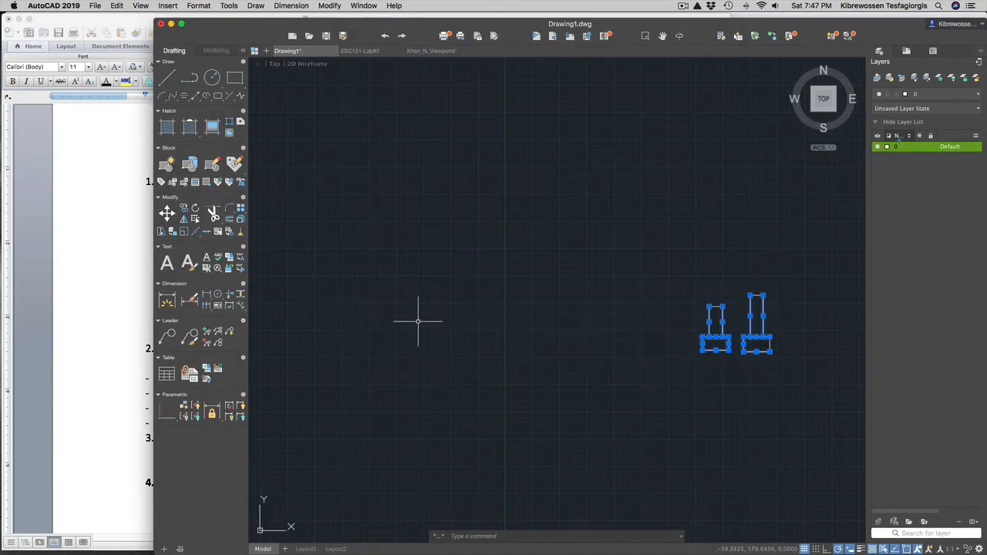
click(361, 51)
scroll(400, 316, down, 3)
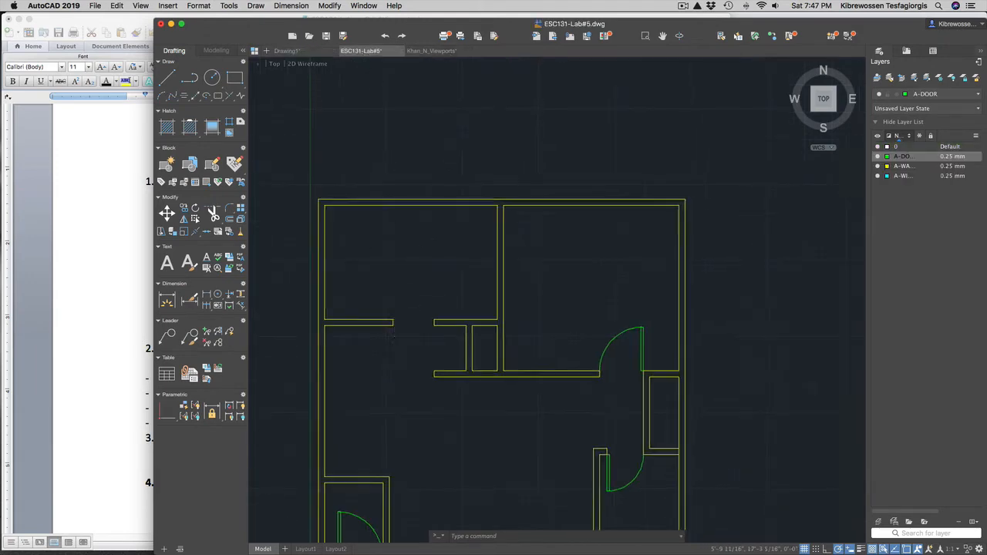
scroll(394, 362, up, 3)
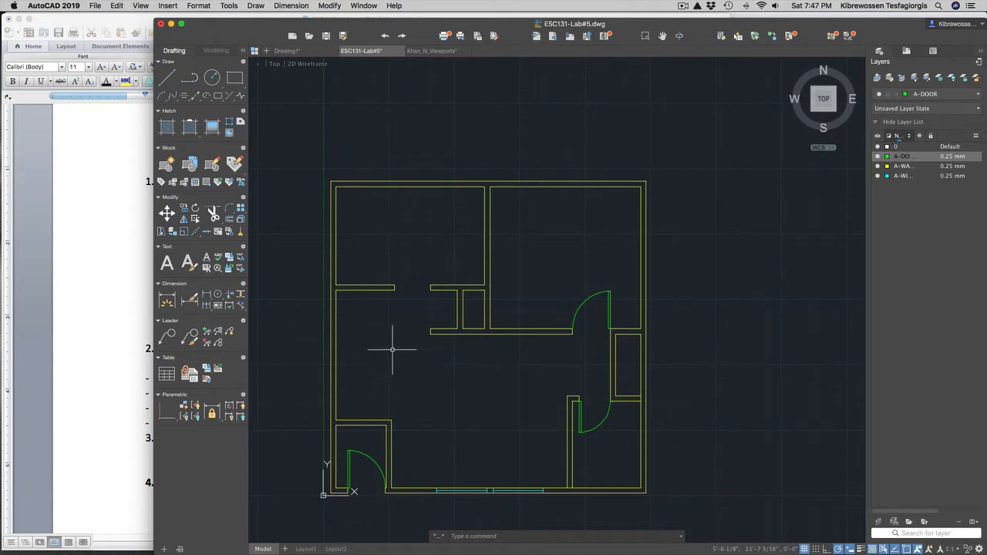
- Close the open Viewports drawing without saving its changes, and reposition the AutoCAD window beside the lab exercise
drag(395, 23, 718, 31)
click(772, 51)
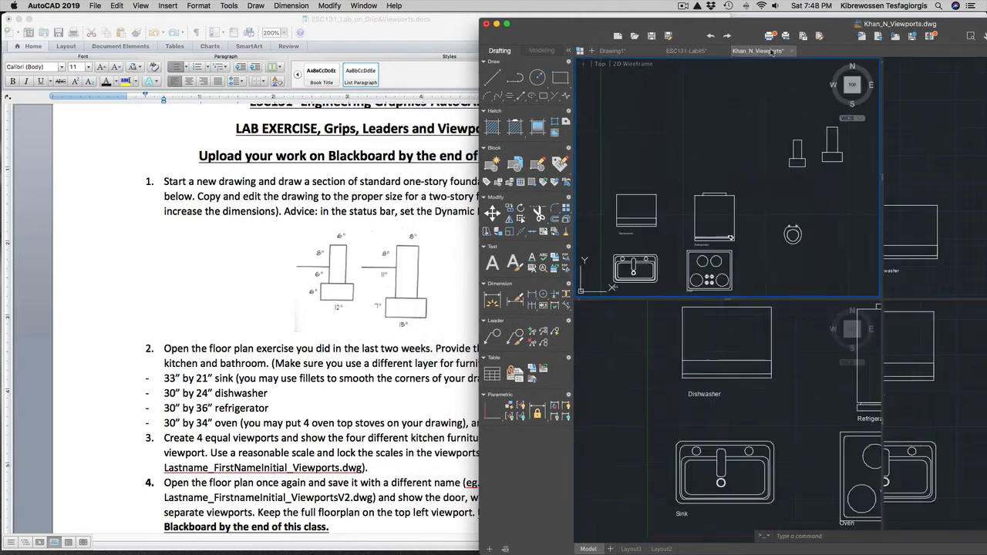
click(790, 52)
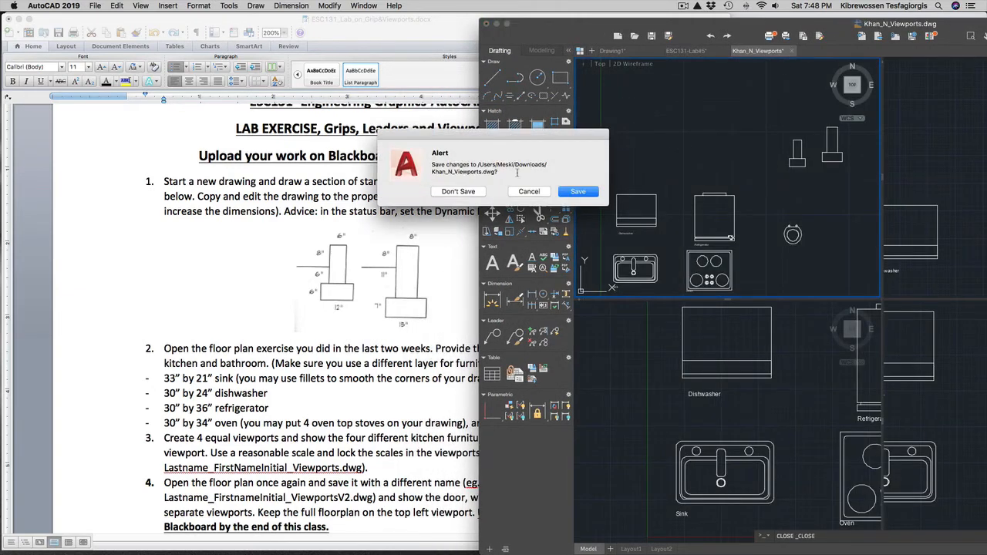
click(465, 192)
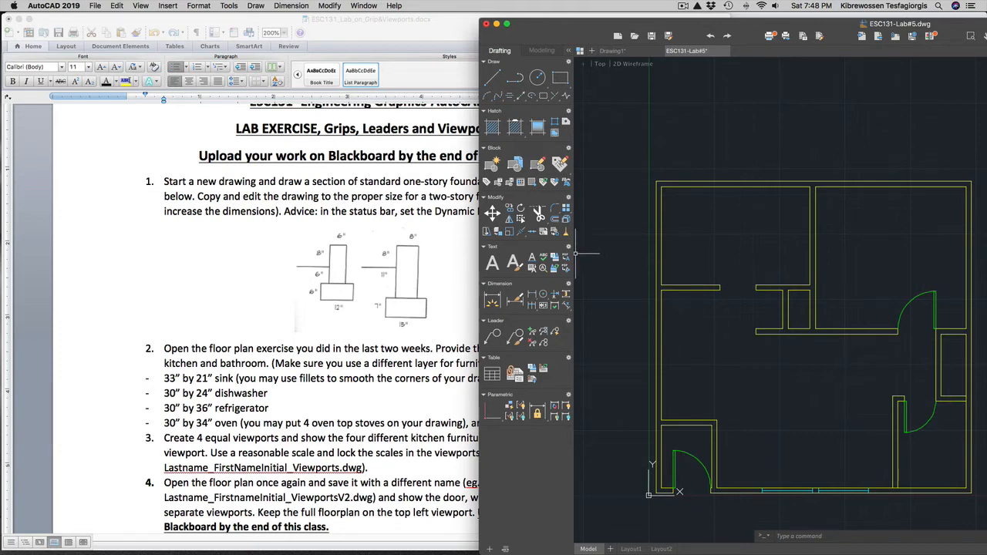
scroll(610, 222, up, 1)
drag(744, 28, 861, 149)
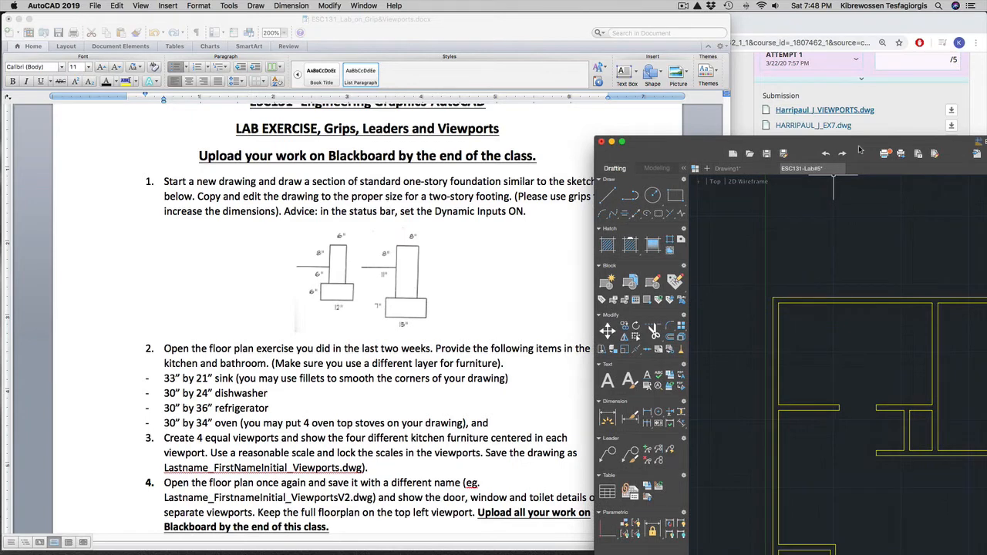
drag(860, 149, 567, 11)
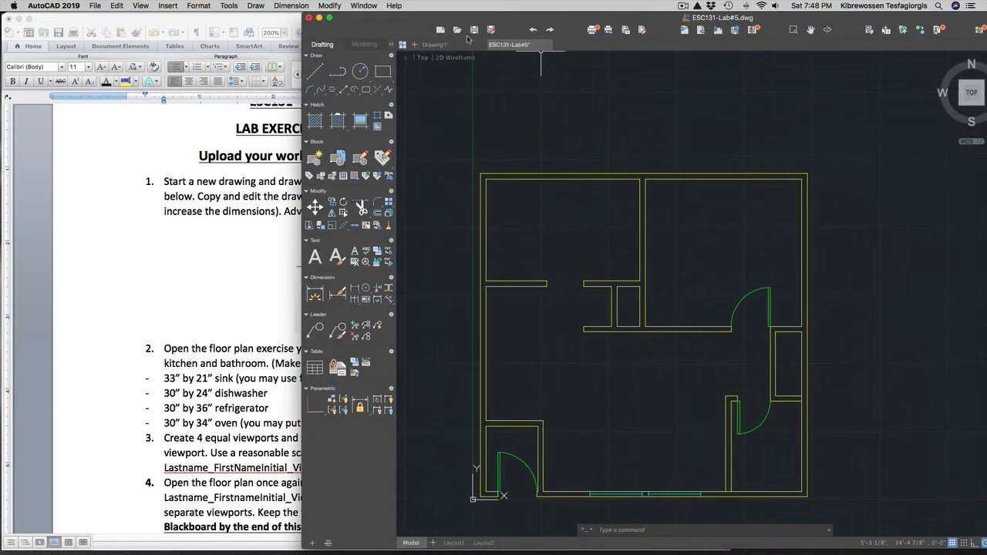
- Select the dishwasher, refrigerator, sink and oven with their labels in Drawing1 and copy them to the clipboard
click(444, 45)
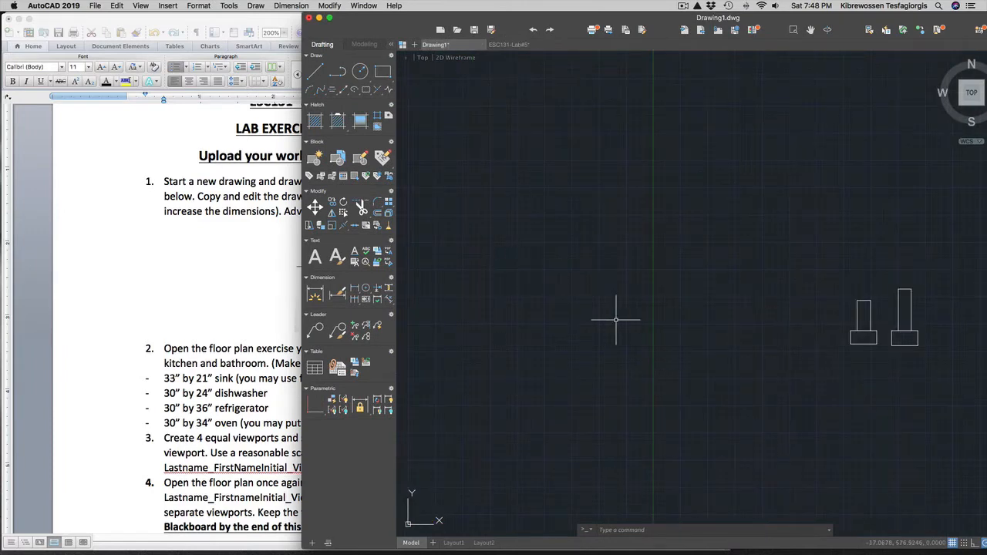
scroll(621, 316, down, 5)
scroll(652, 440, up, 6)
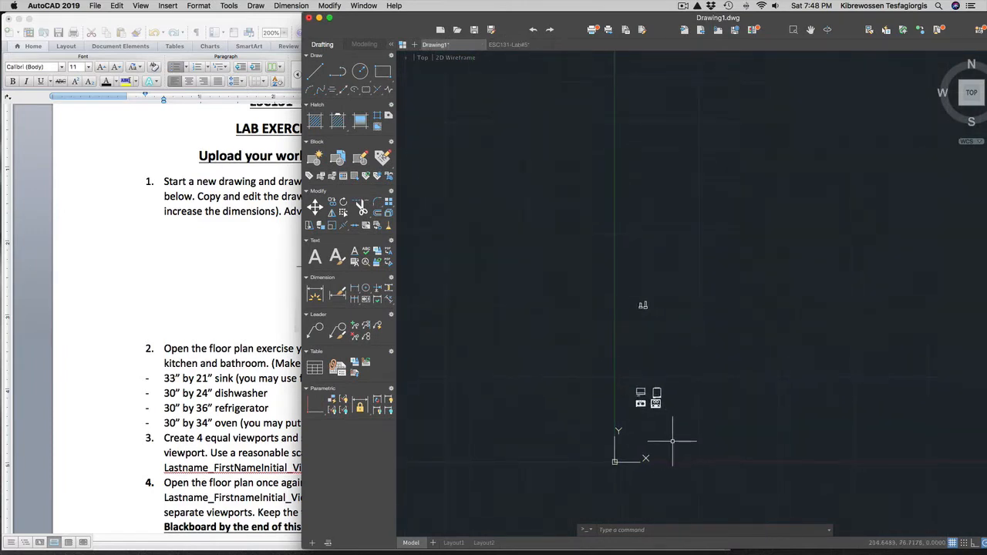
scroll(655, 436, up, 3)
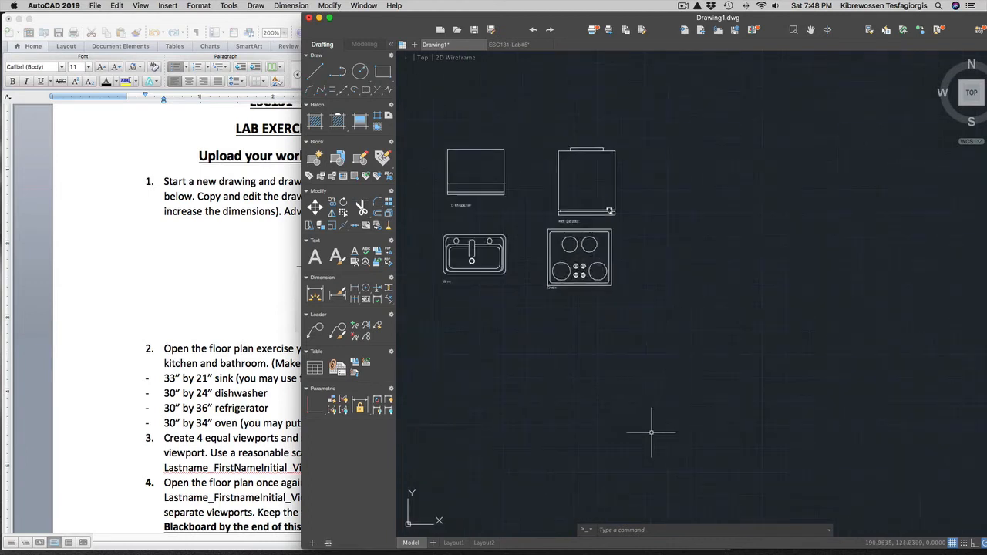
scroll(509, 378, down, 2)
scroll(462, 299, up, 3)
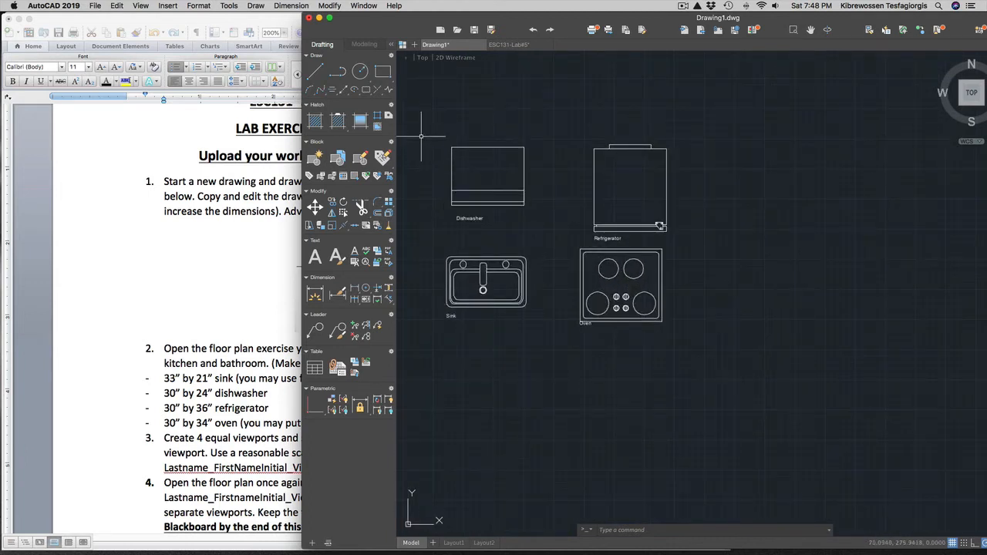
mouse_move(421, 136)
mouse_down()
mouse_move(708, 129)
mouse_move(719, 337)
mouse_move(571, 391)
mouse_move(452, 353)
mouse_move(432, 363)
mouse_move(529, 315)
mouse_up()
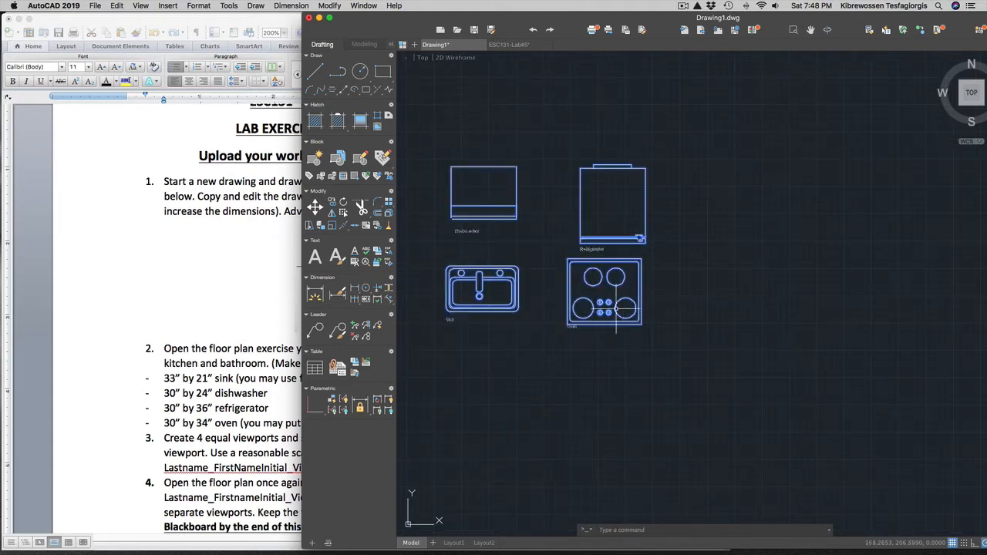
- Paste the copied kitchen fixtures into the ESC131-Lab#5 drawing, just above the floor plan's upper-left room
click(514, 45)
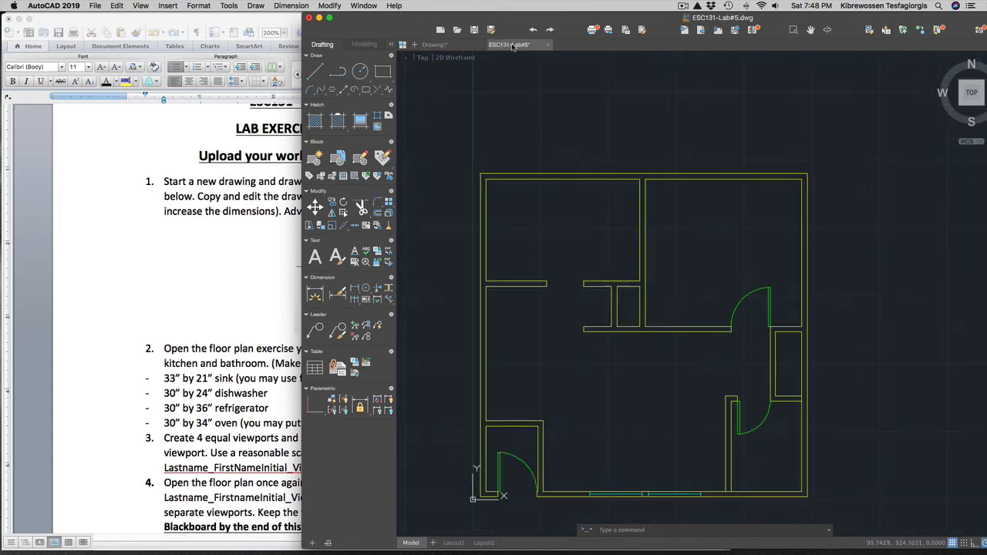
key(super+v)
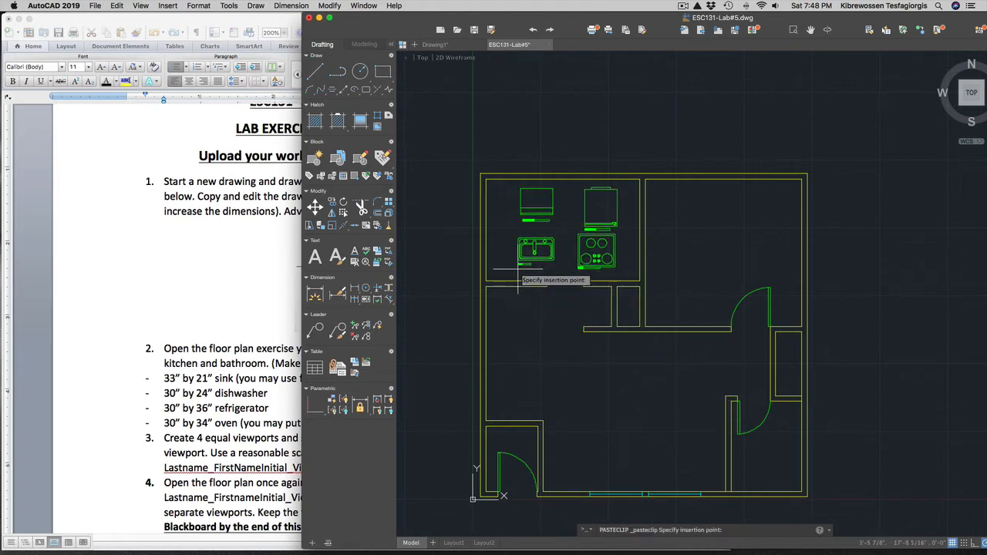
click(547, 162)
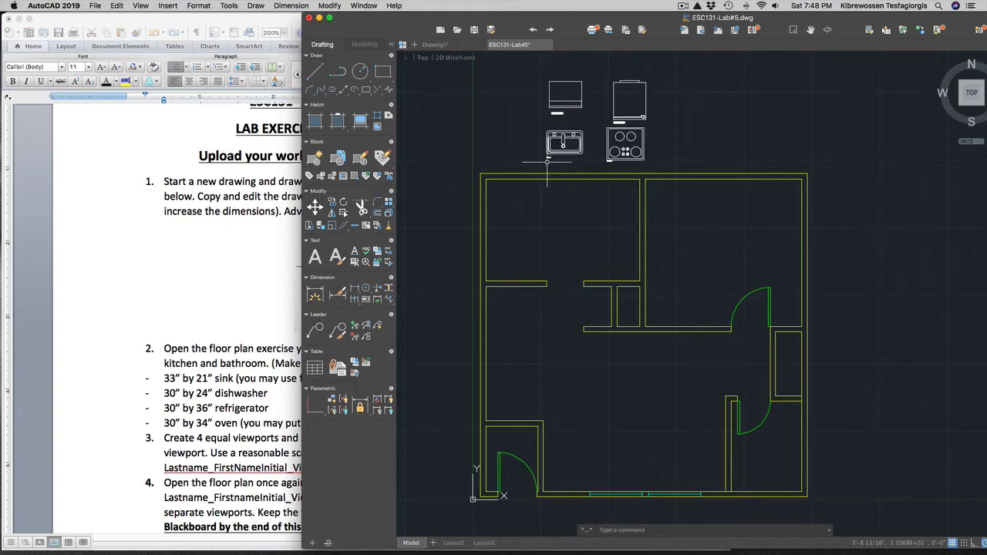
- Bring the layer list into view and create a new layer named A-APPL
double_click(799, 19)
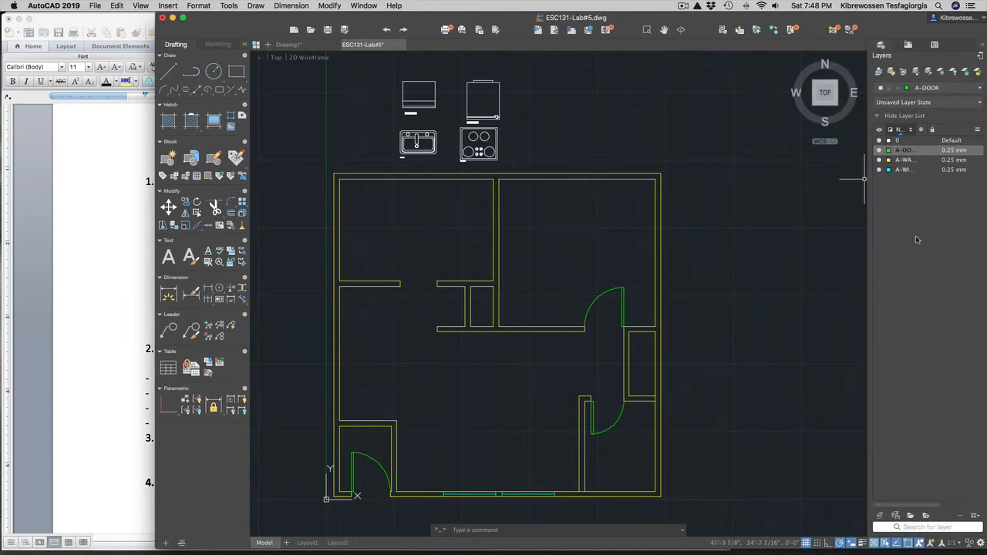
click(881, 517)
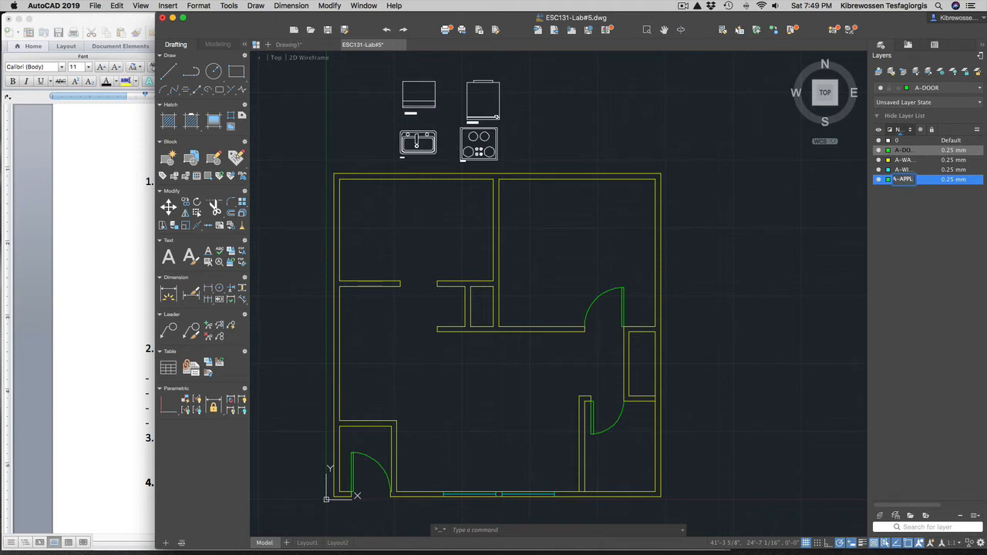
text(A-APPL)
key(Return)
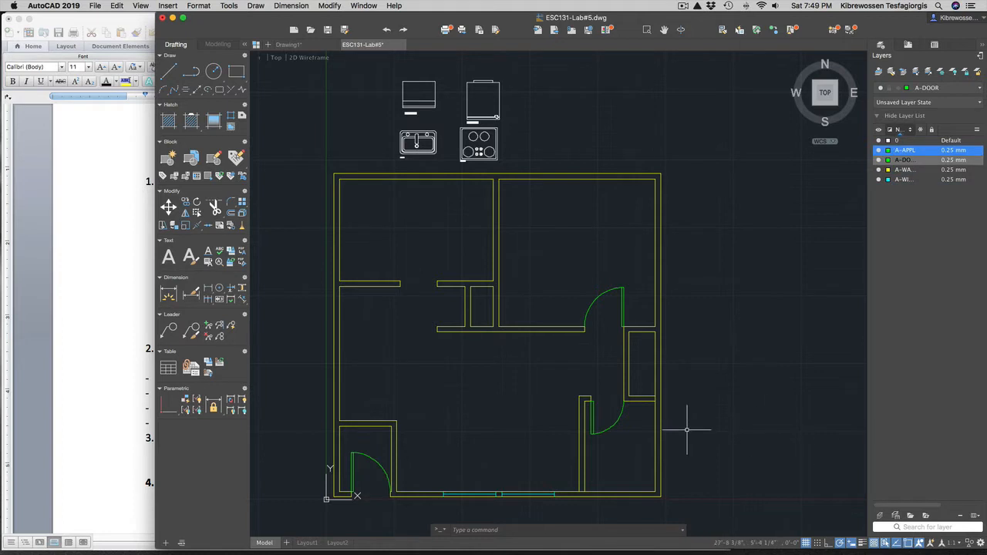
- Set the A-APPL layer's color to index color 92, a darker green than the door layer's
click(889, 150)
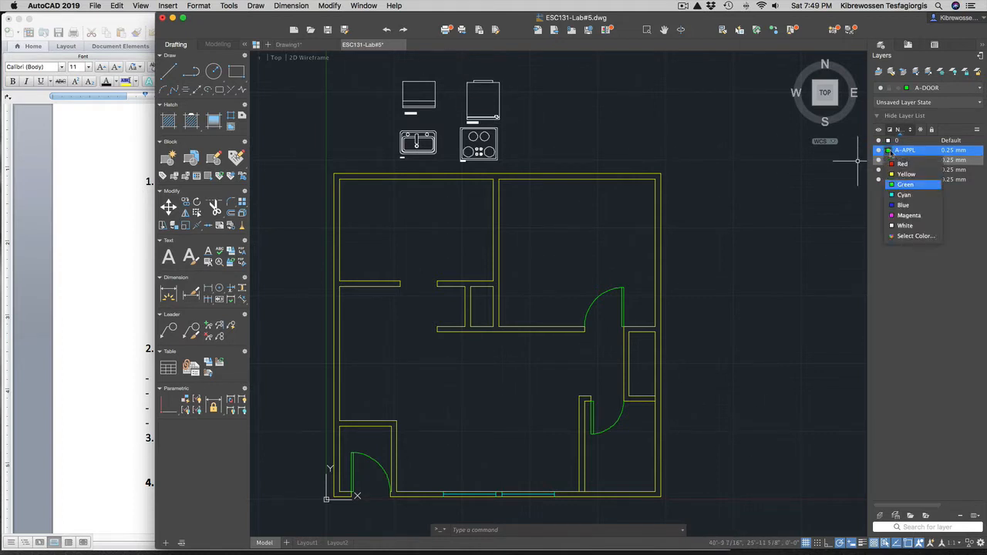
click(909, 198)
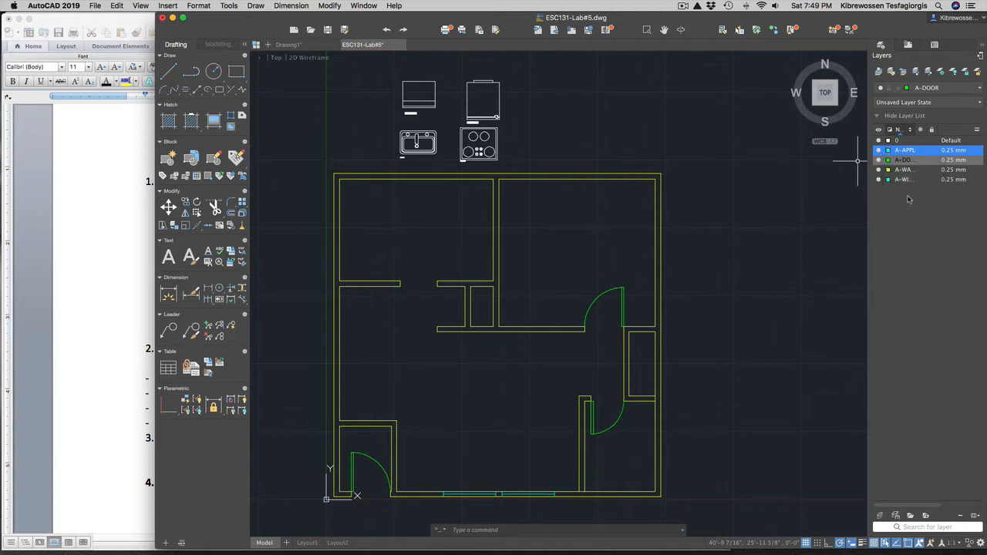
click(889, 152)
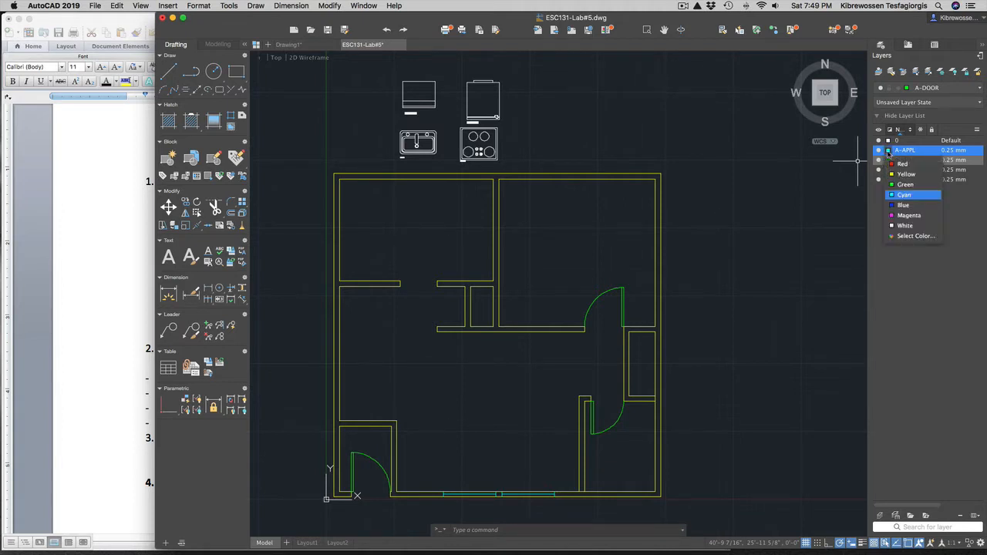
click(918, 237)
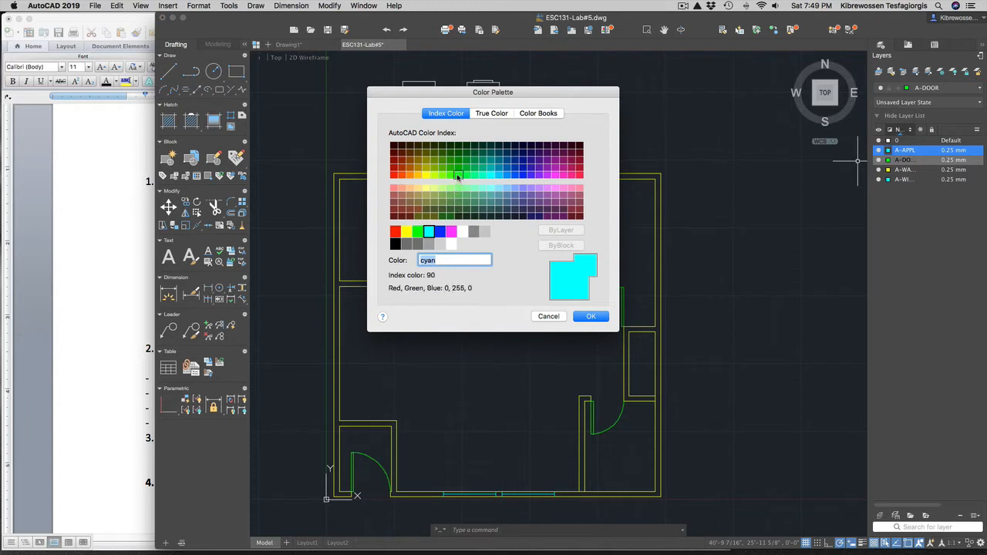
click(458, 166)
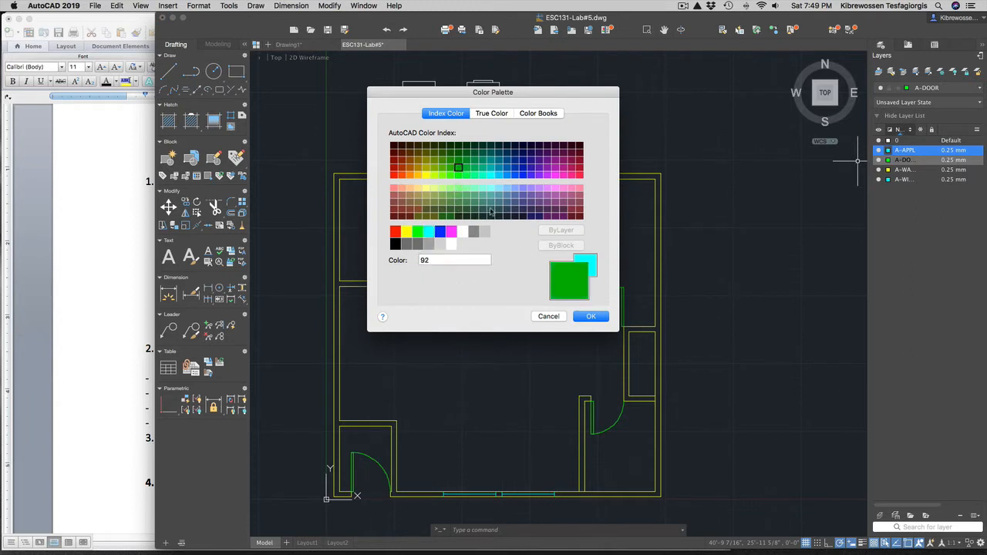
click(592, 317)
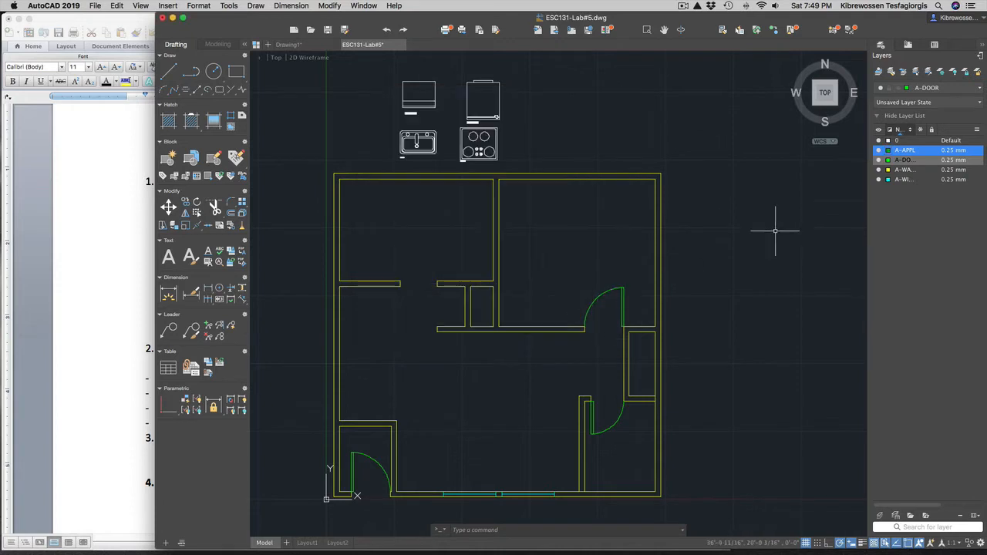
- Move the sink with its label into the floor plan's upper-left room, setting its back near the middle of the upper wall
scroll(405, 88, up, 1)
scroll(405, 87, up, 2)
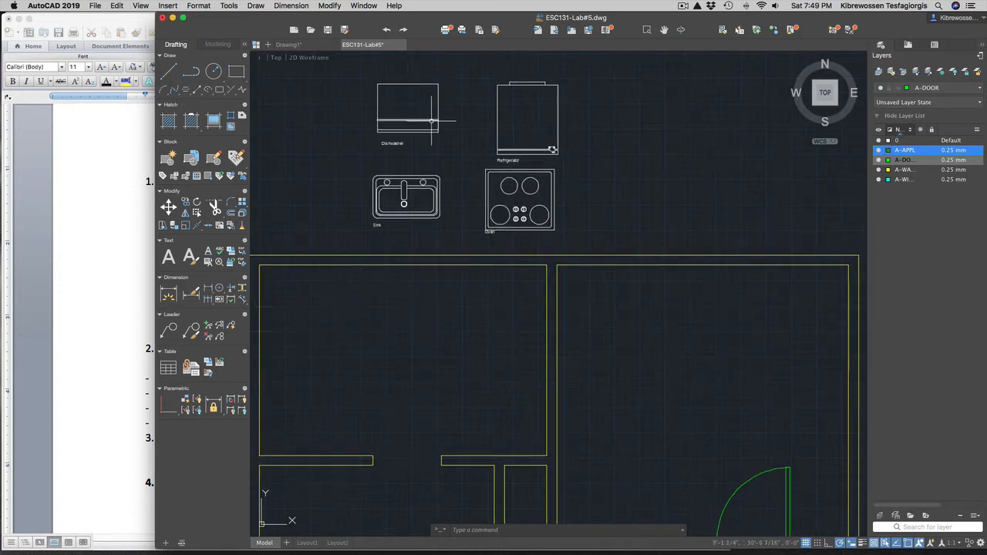
scroll(351, 114, down, 1)
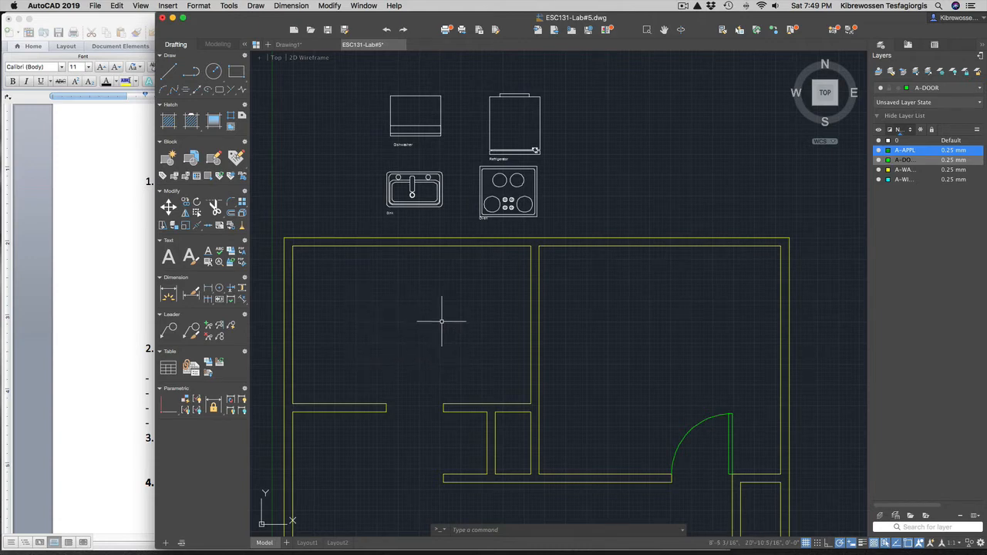
scroll(442, 324, up, 1)
scroll(442, 324, down, 1)
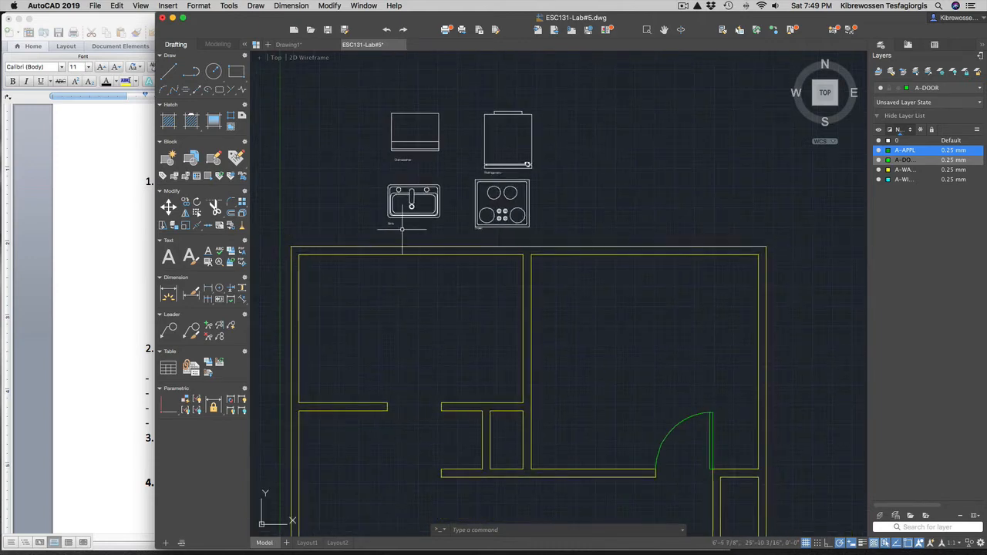
scroll(402, 229, up, 2)
scroll(417, 223, up, 1)
mouse_move(370, 168)
mouse_down()
mouse_move(468, 155)
mouse_move(476, 239)
mouse_move(351, 241)
mouse_move(353, 227)
mouse_up()
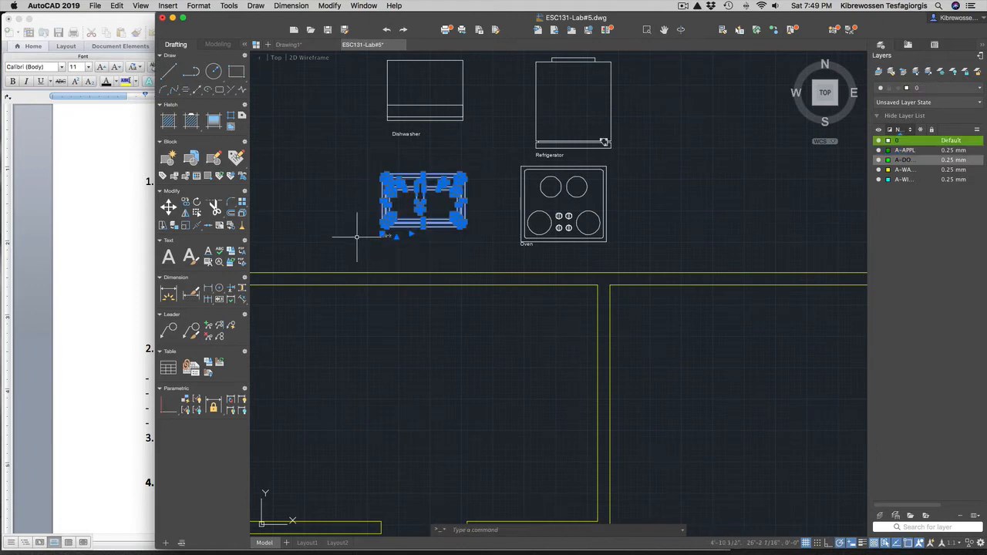
scroll(382, 220, up, 4)
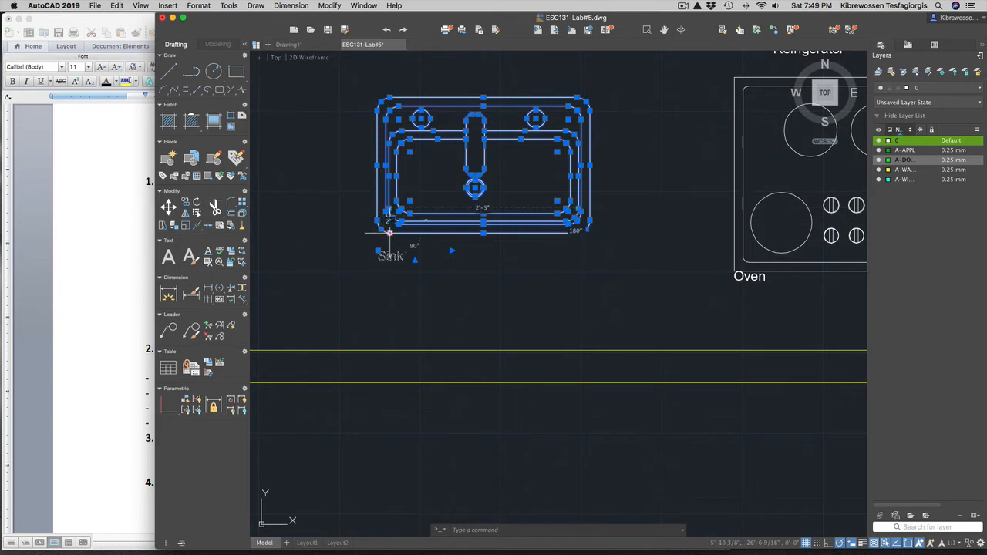
click(390, 232)
key(space)
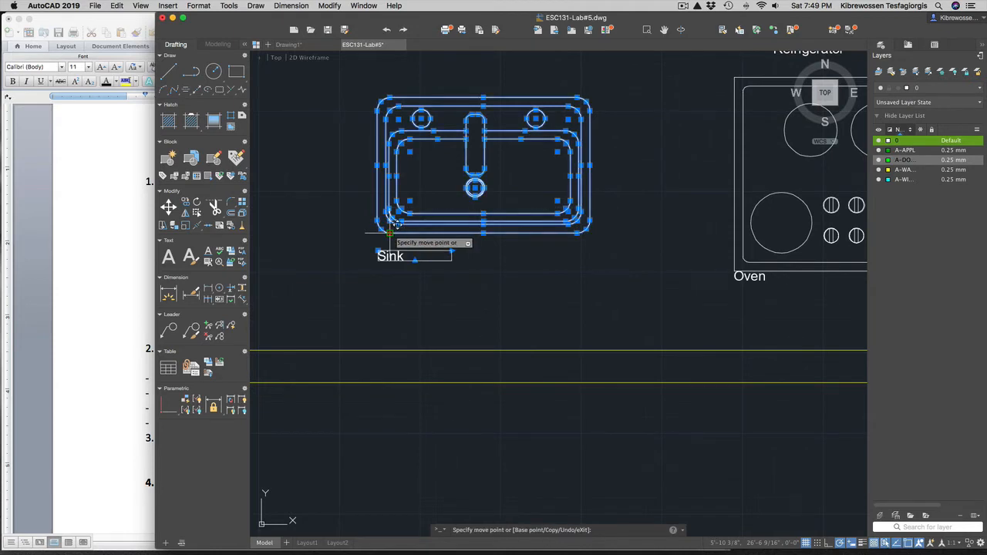
scroll(451, 327, down, 5)
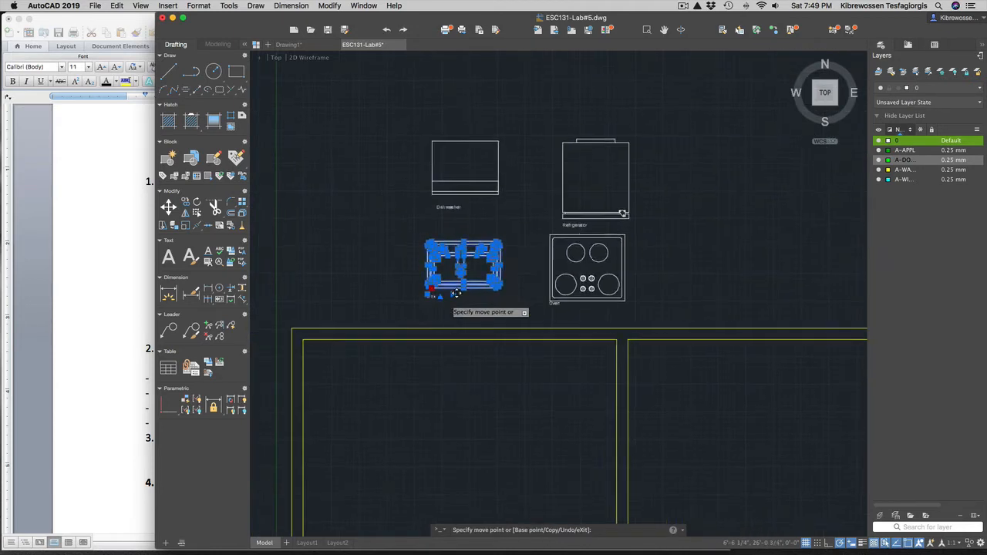
click(437, 384)
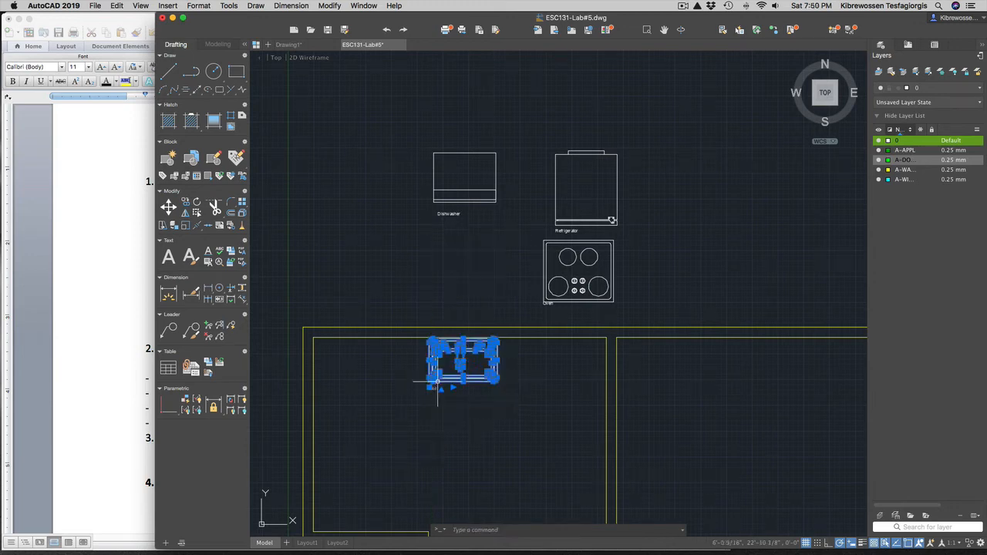
key(Escape)
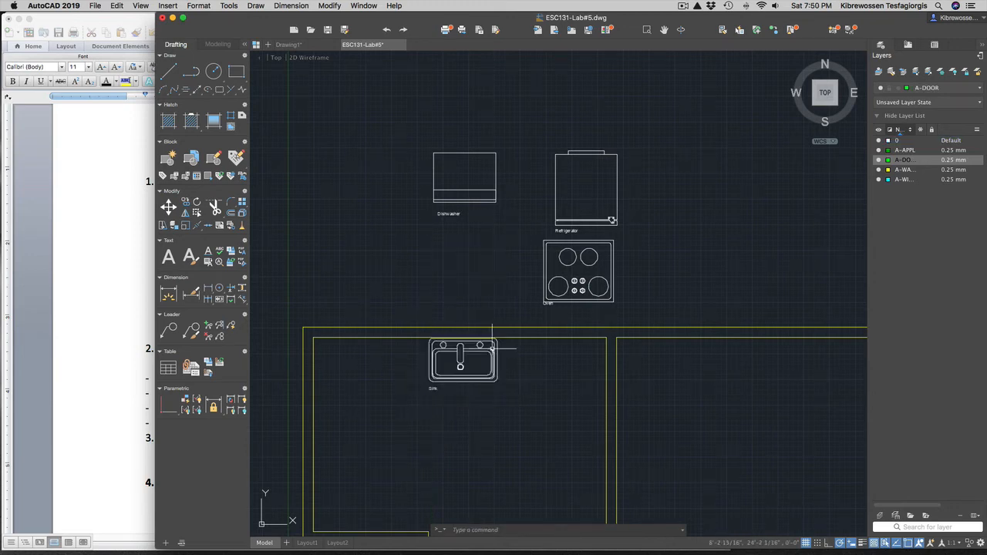
- Try to move the dishwasher by its top midpoint to the kitchen's upper wall beside the sink
scroll(458, 335, up, 4)
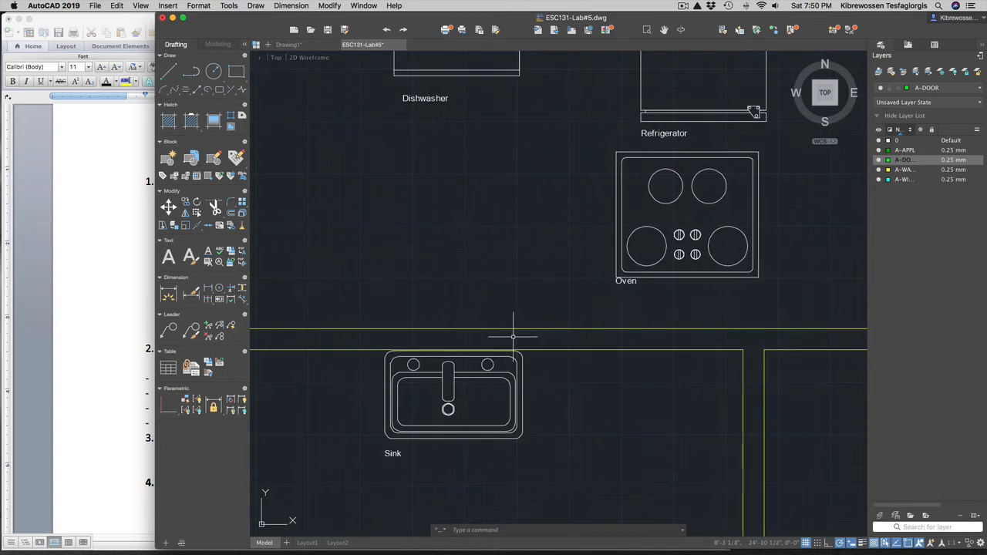
scroll(513, 336, down, 3)
scroll(506, 406, up, 1)
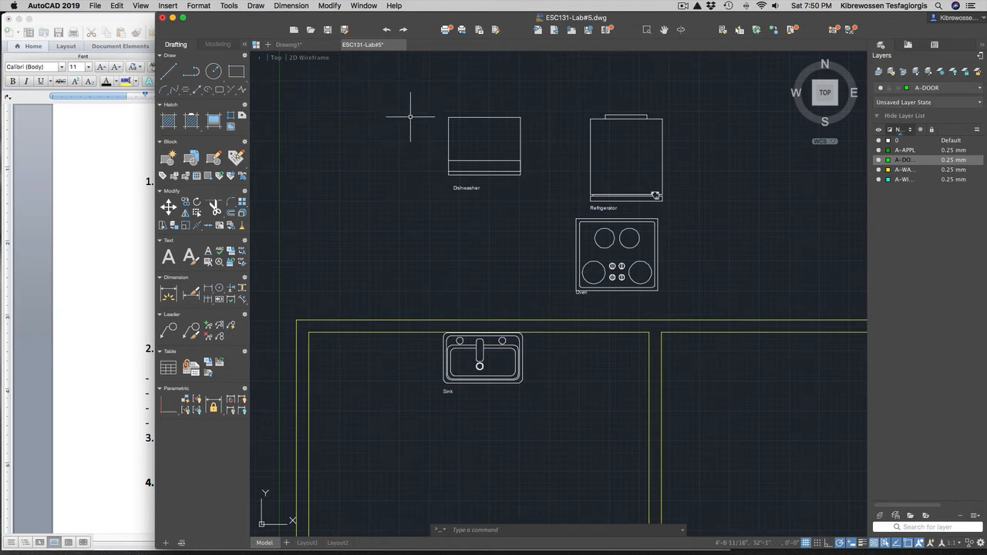
mouse_move(406, 120)
mouse_down()
mouse_move(414, 100)
mouse_move(524, 111)
mouse_move(540, 176)
mouse_move(475, 213)
mouse_move(444, 181)
mouse_up()
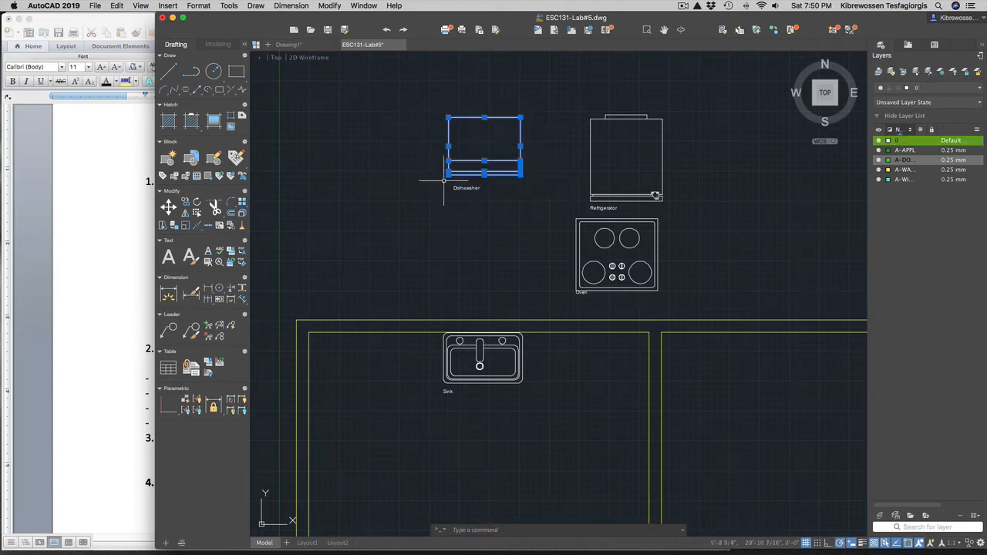
click(484, 117)
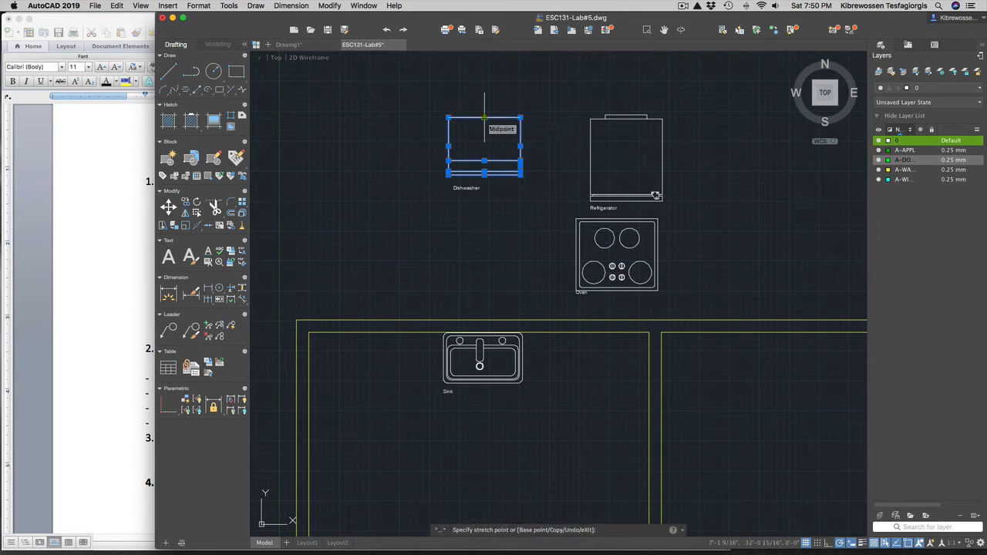
key(space)
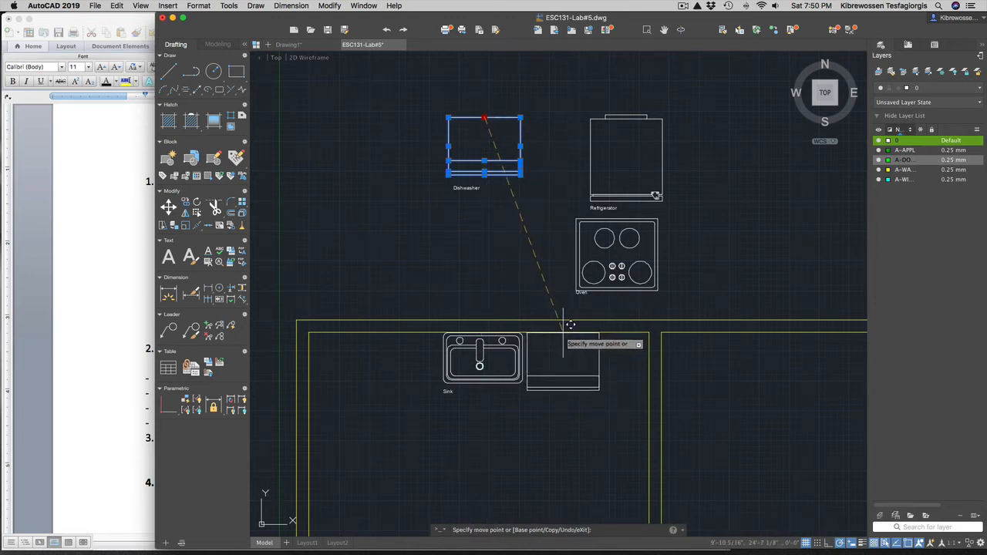
click(562, 325)
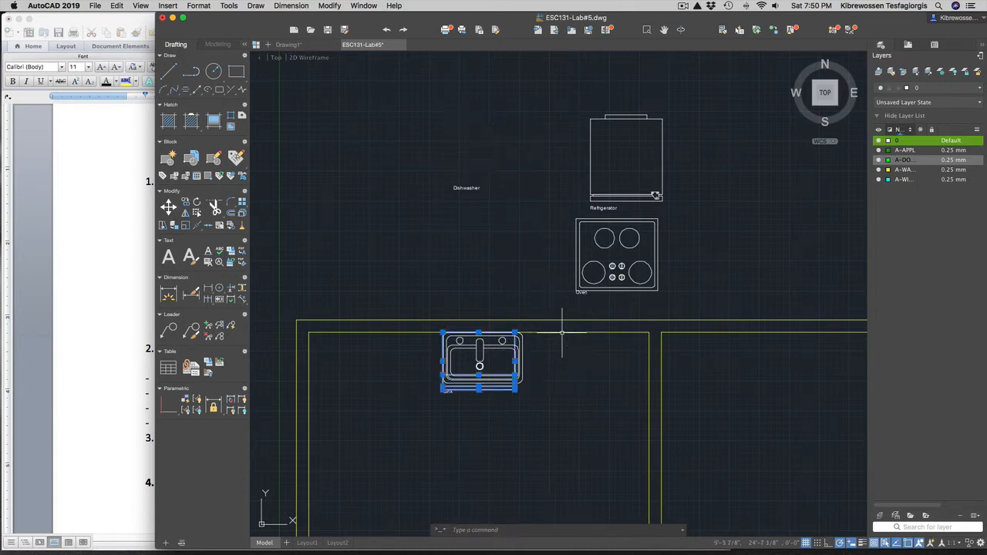
key(super+z)
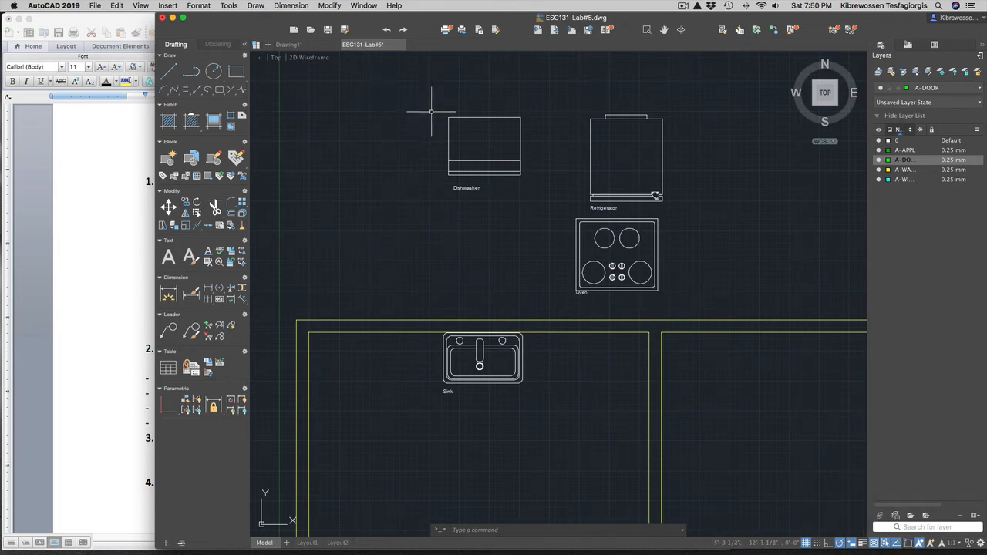
- Move the dishwasher without its label by its top midpoint against the kitchen's upper wall, directly right of the sink
mouse_move(431, 112)
mouse_down()
mouse_move(452, 92)
mouse_move(533, 121)
mouse_move(540, 181)
mouse_move(437, 183)
mouse_up()
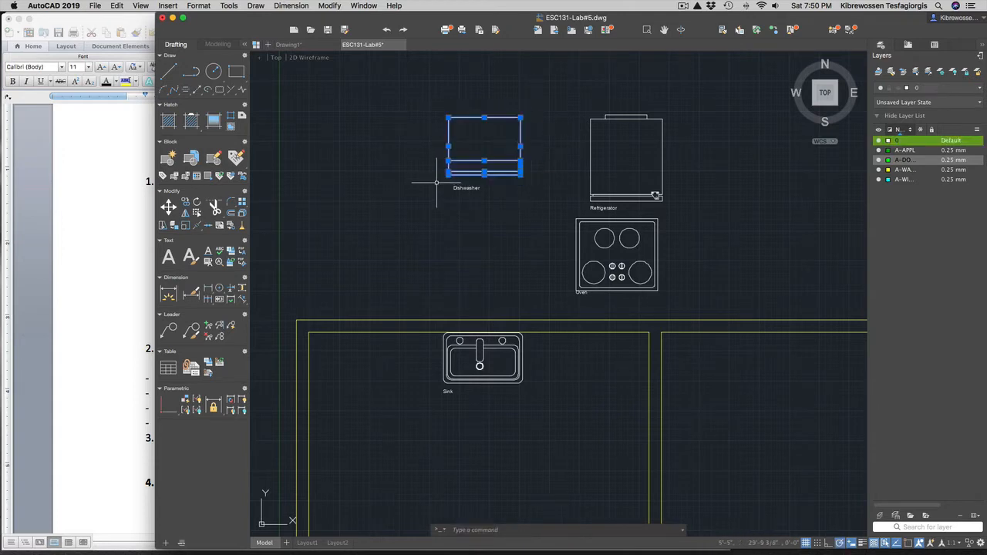
click(484, 117)
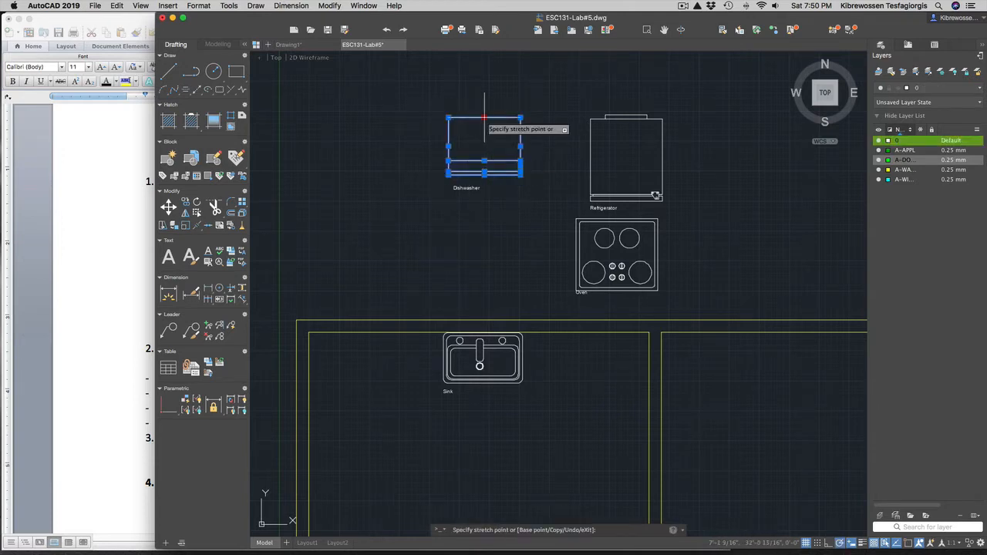
key(space)
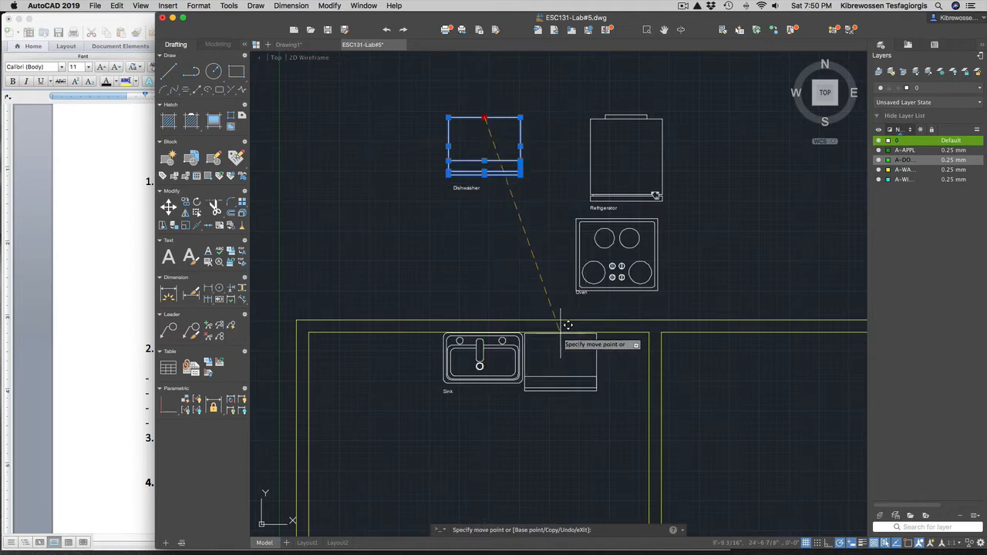
click(567, 325)
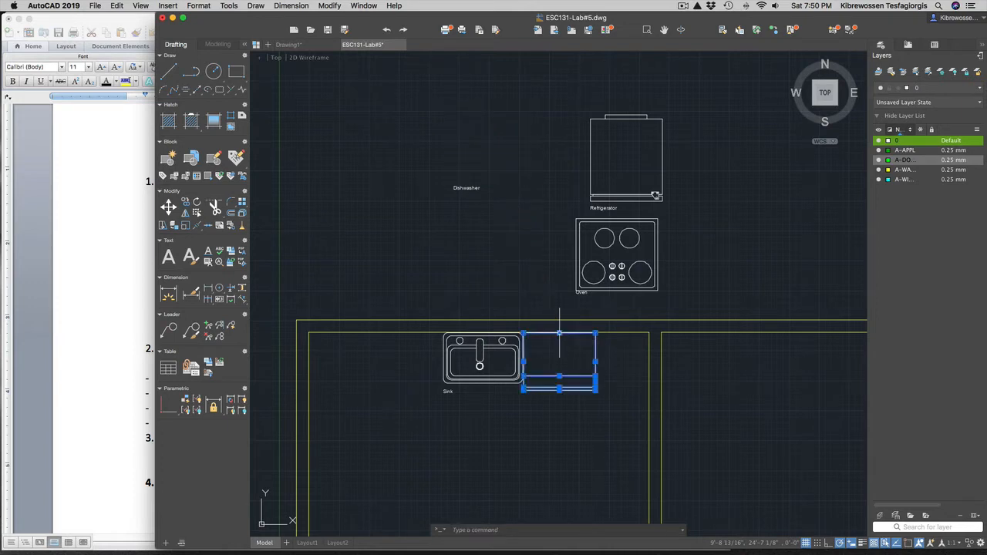
key(Escape)
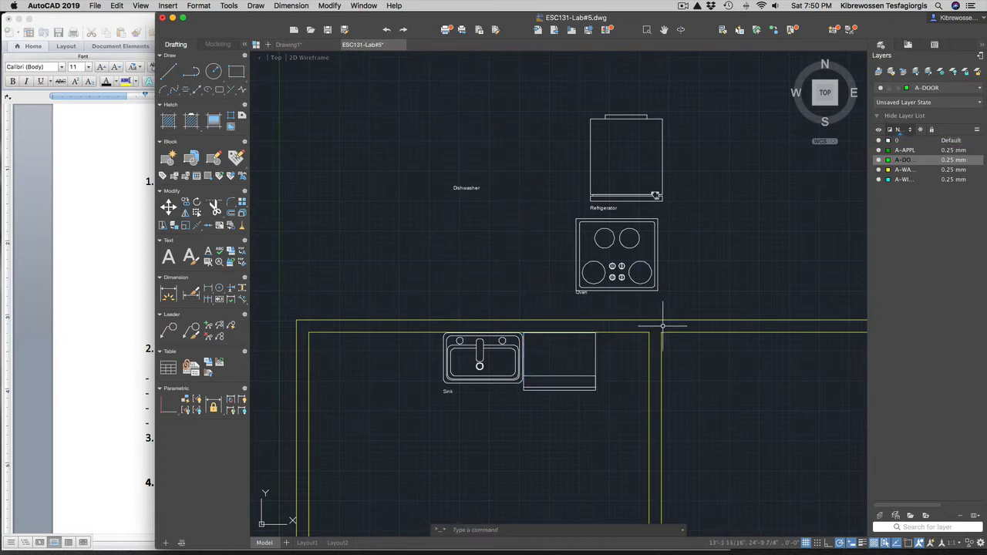
- Move the oven without its label by its top midpoint against the kitchen's upper wall, just left of the sink
scroll(540, 218, up, 5)
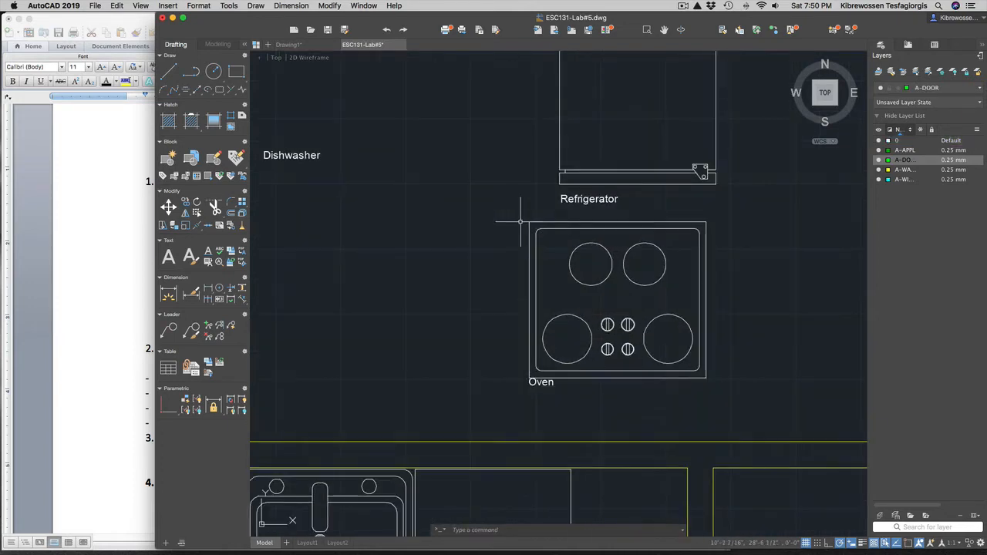
mouse_move(512, 218)
mouse_down()
mouse_move(671, 221)
mouse_move(727, 247)
mouse_move(727, 357)
mouse_move(705, 397)
mouse_move(628, 401)
mouse_move(540, 363)
mouse_move(513, 371)
mouse_move(518, 378)
mouse_up()
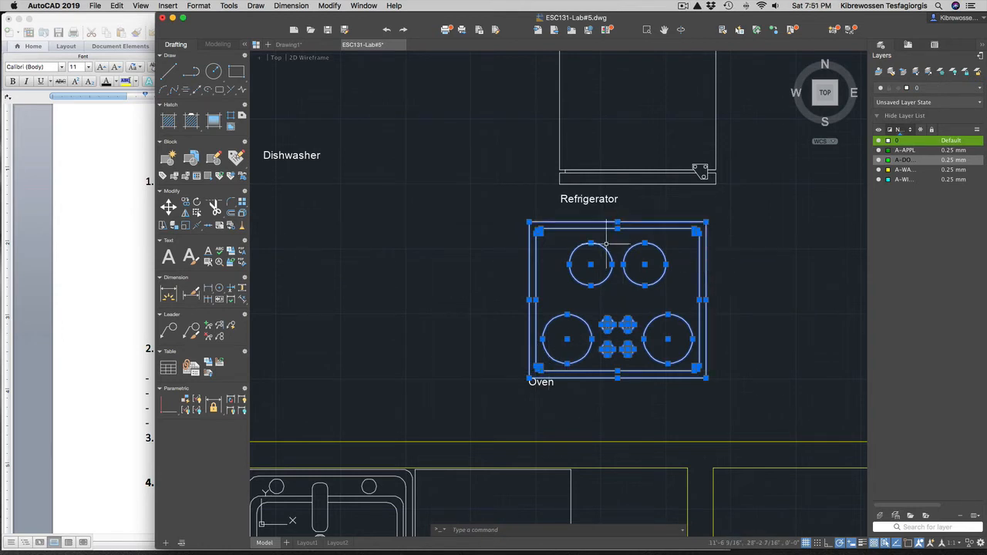
click(618, 224)
key(space)
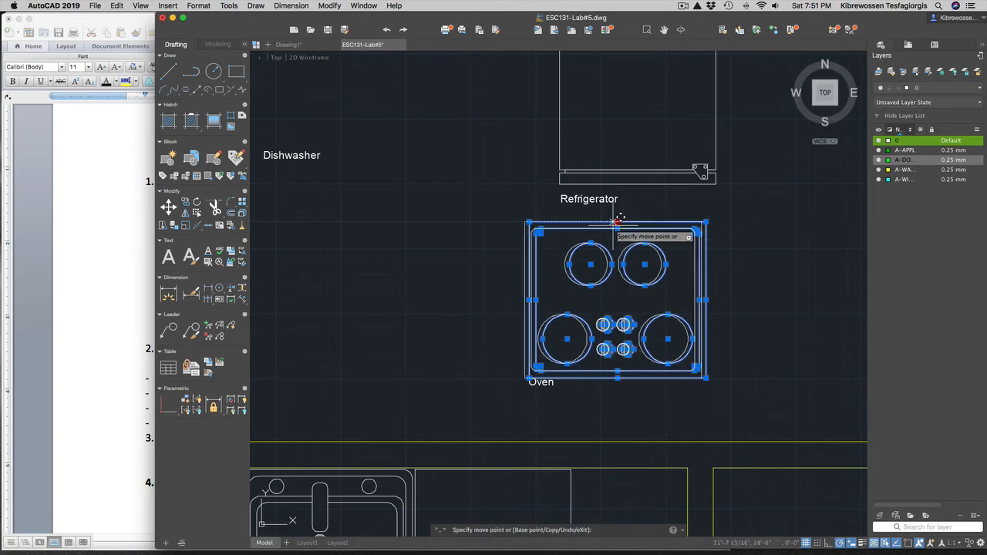
scroll(445, 288, up, 2)
scroll(498, 260, down, 6)
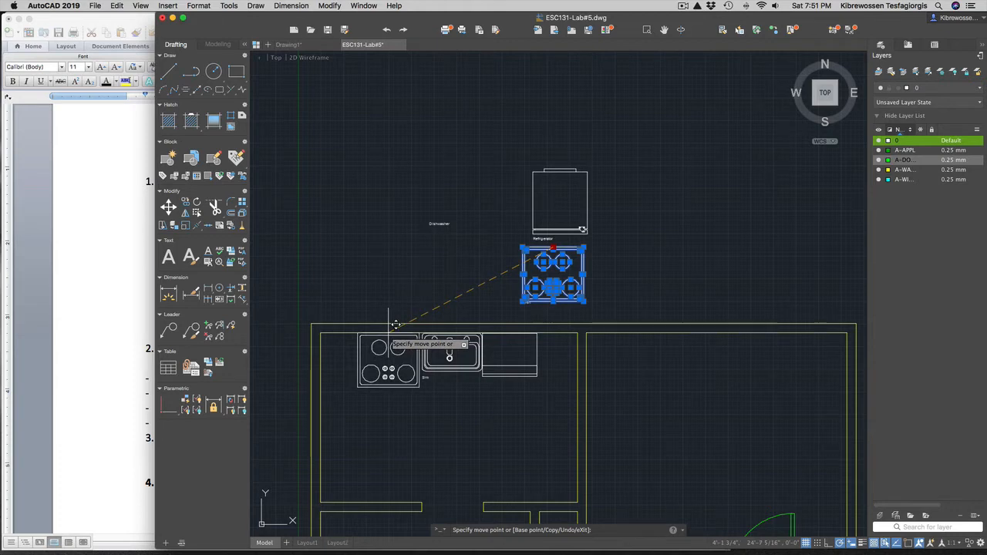
click(388, 333)
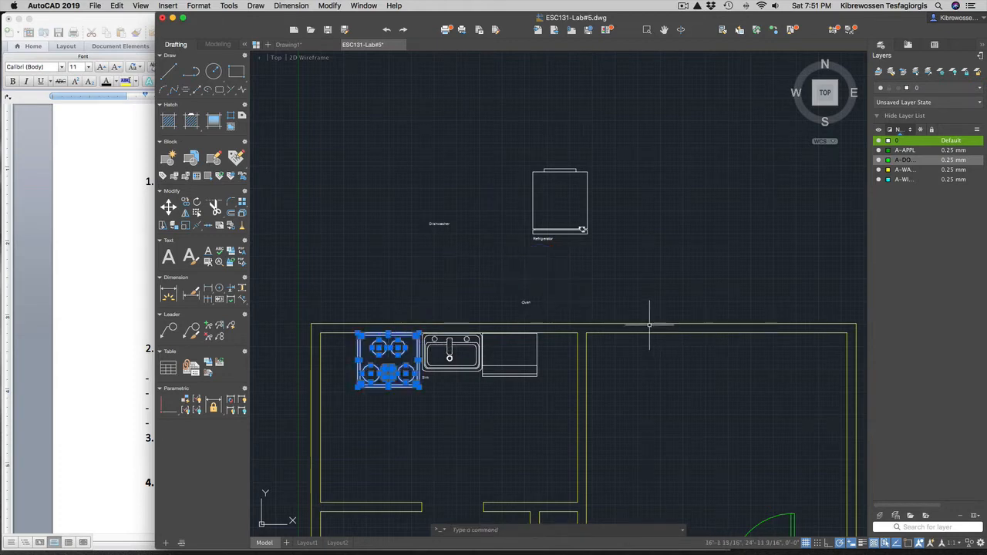
key(Escape)
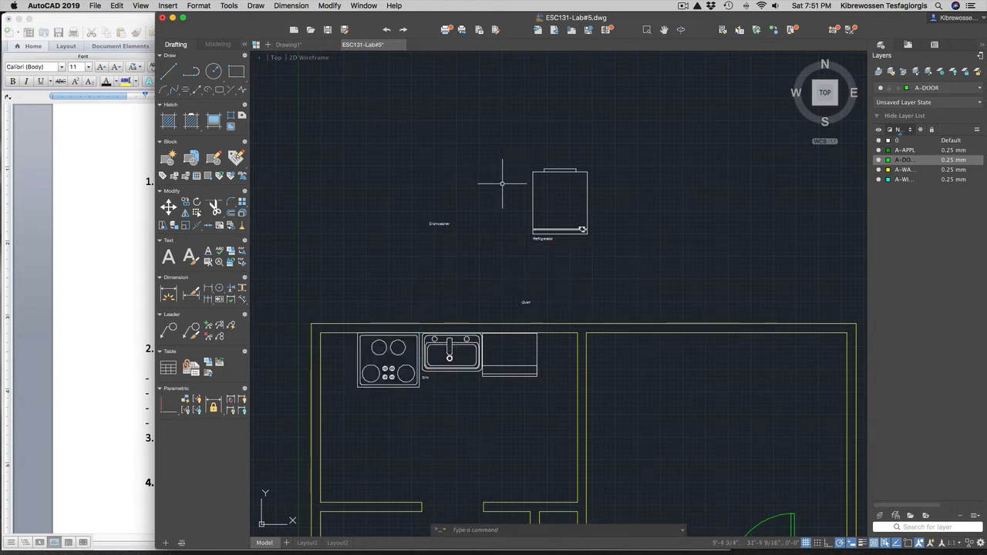
- Move the refrigerator with its label by its top midpoint into the kitchen's lower-left area, beside the left wall
mouse_move(498, 171)
mouse_down()
mouse_move(579, 147)
mouse_move(595, 243)
mouse_move(529, 242)
mouse_move(515, 228)
mouse_up()
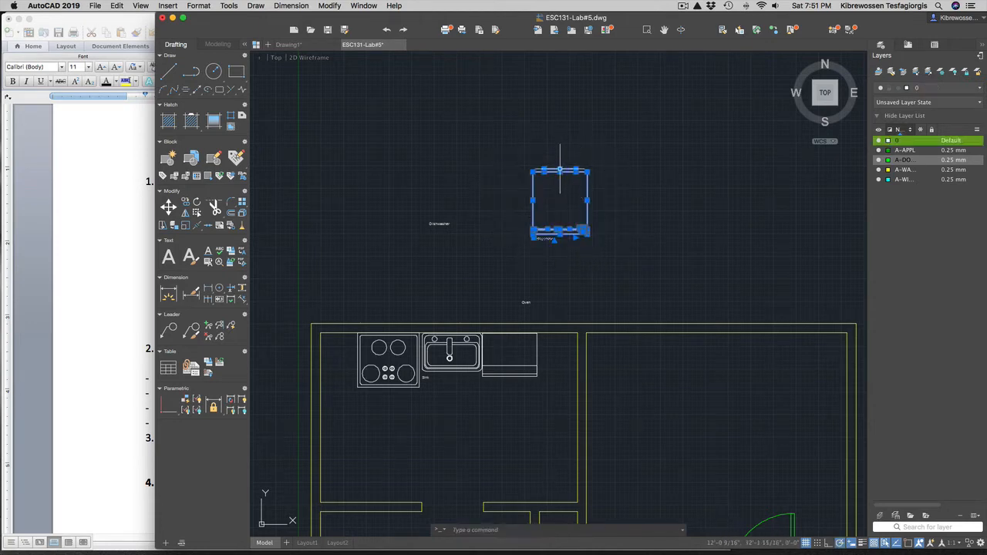
click(560, 169)
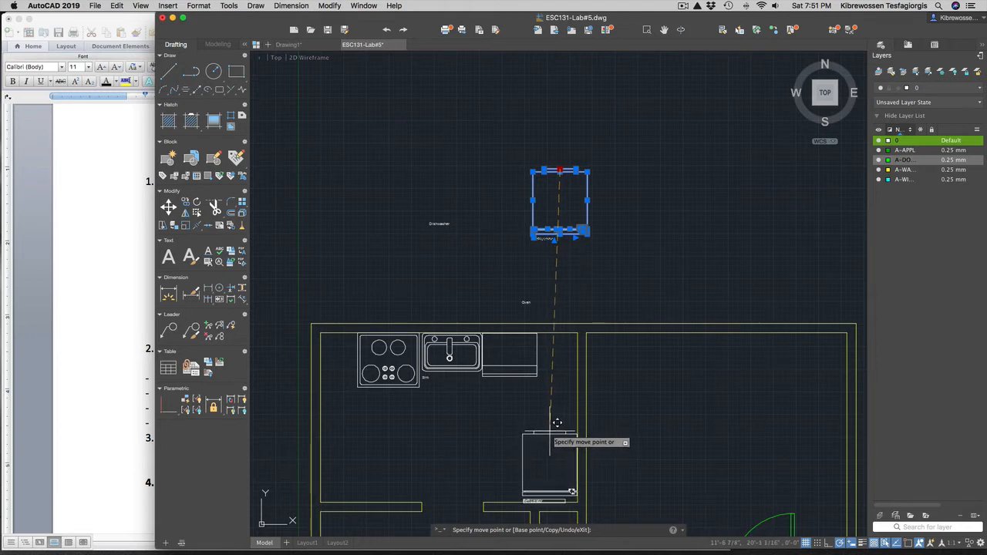
click(349, 423)
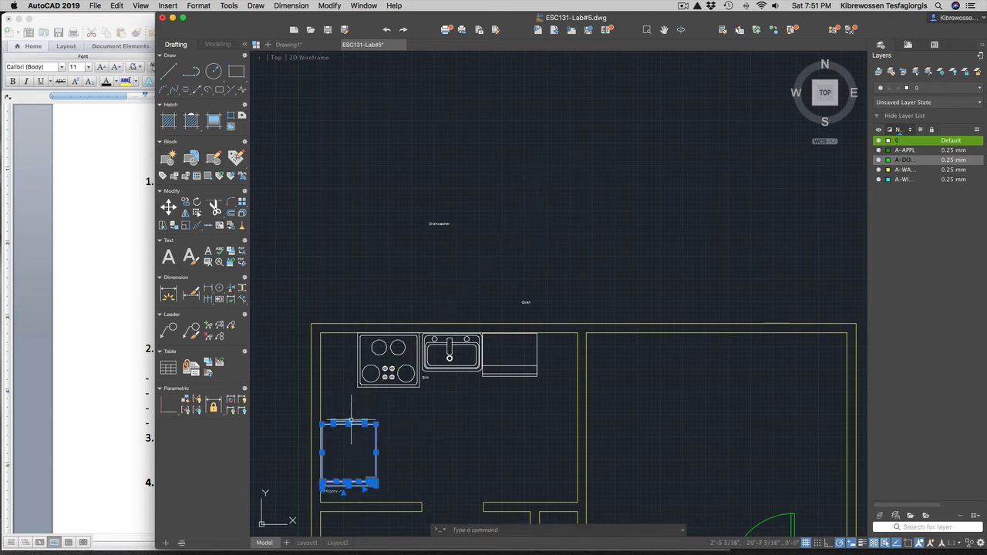
- Rotate the refrigerator and its label 90° counterclockwise about the midpoint of its back so the front faces right
click(349, 423)
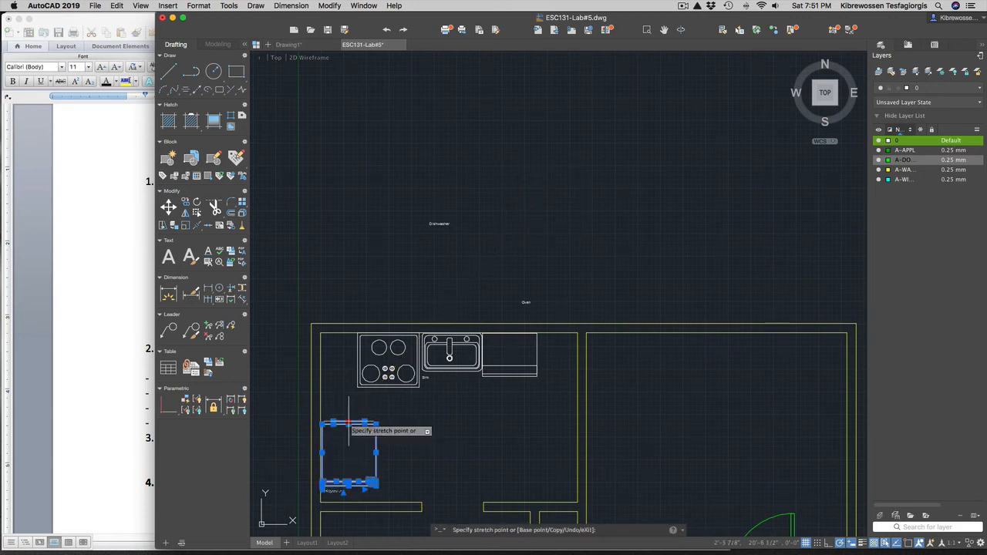
key(space)
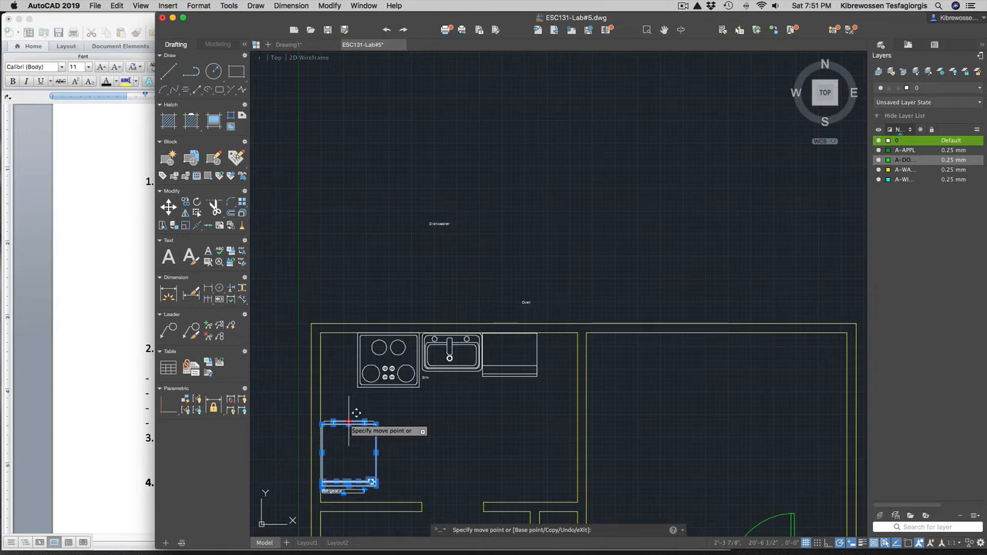
key(space)
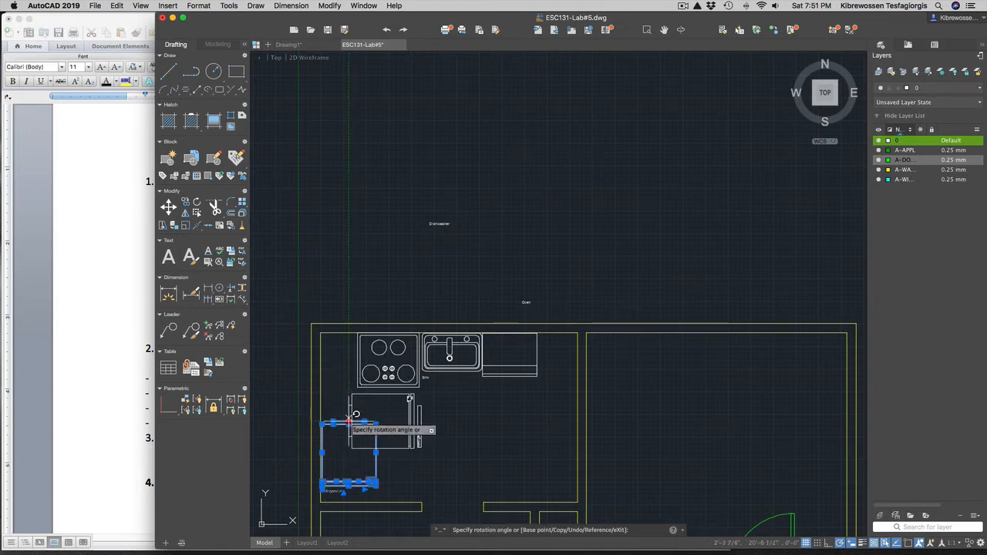
click(348, 415)
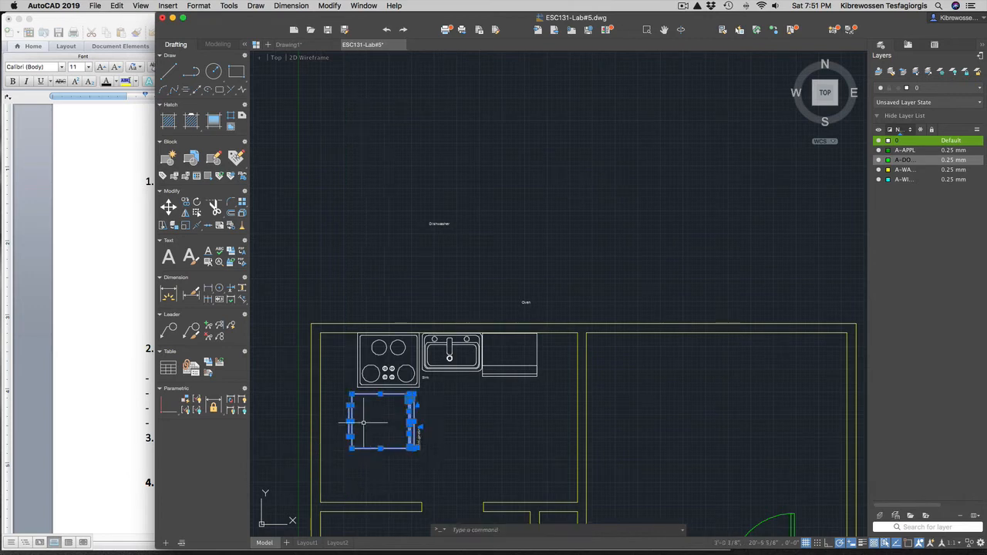
- Move the refrigerator and its label against the kitchen's left wall and down to just above the lower wall
click(349, 421)
key(space)
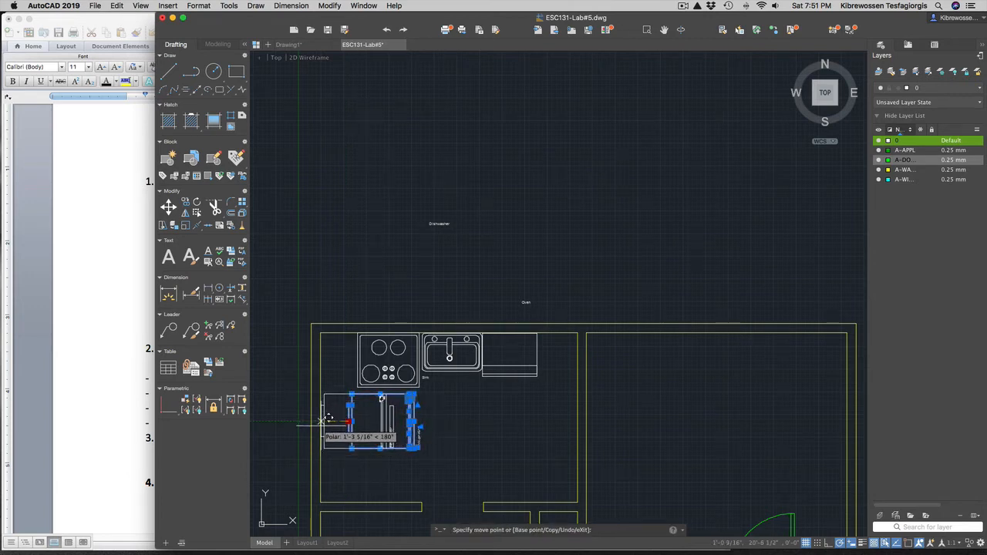
click(322, 423)
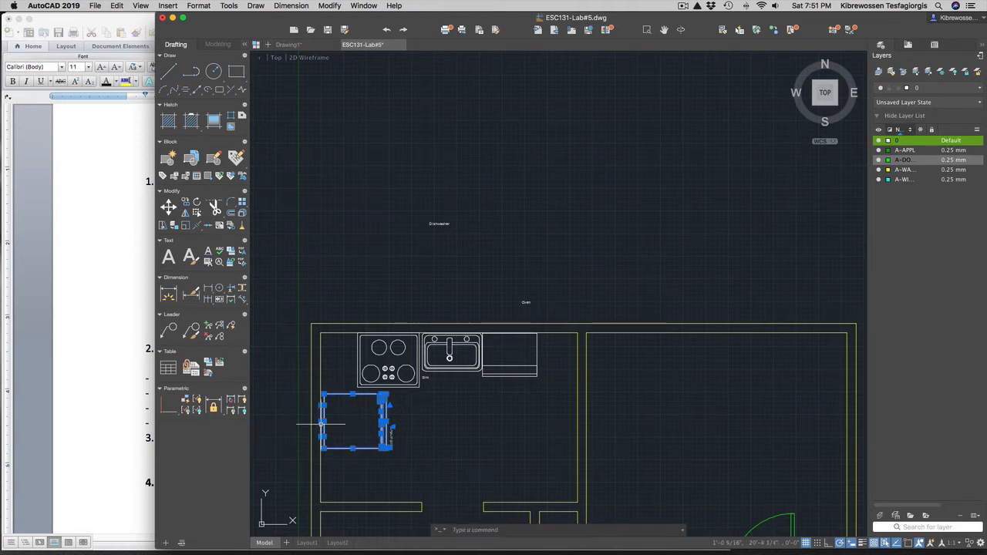
click(322, 421)
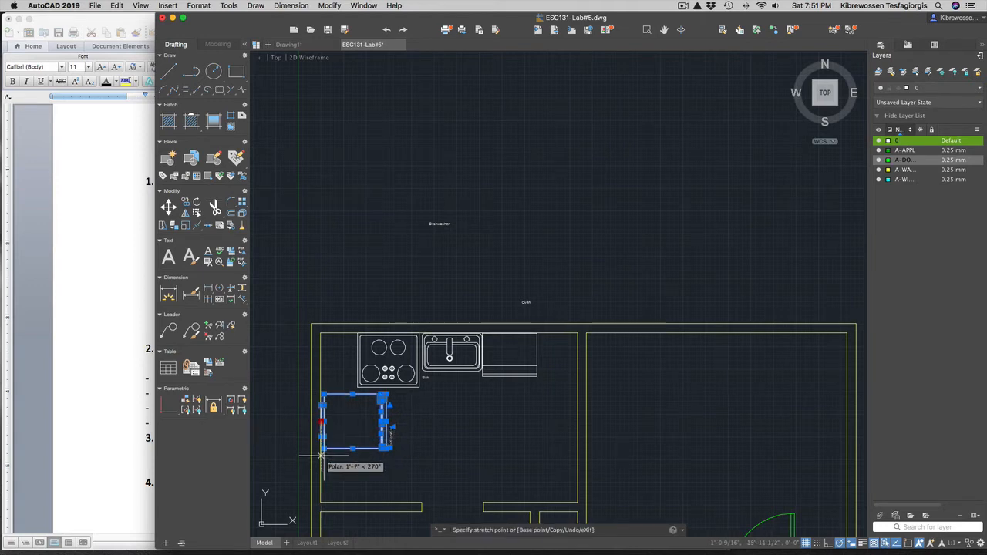
key(space)
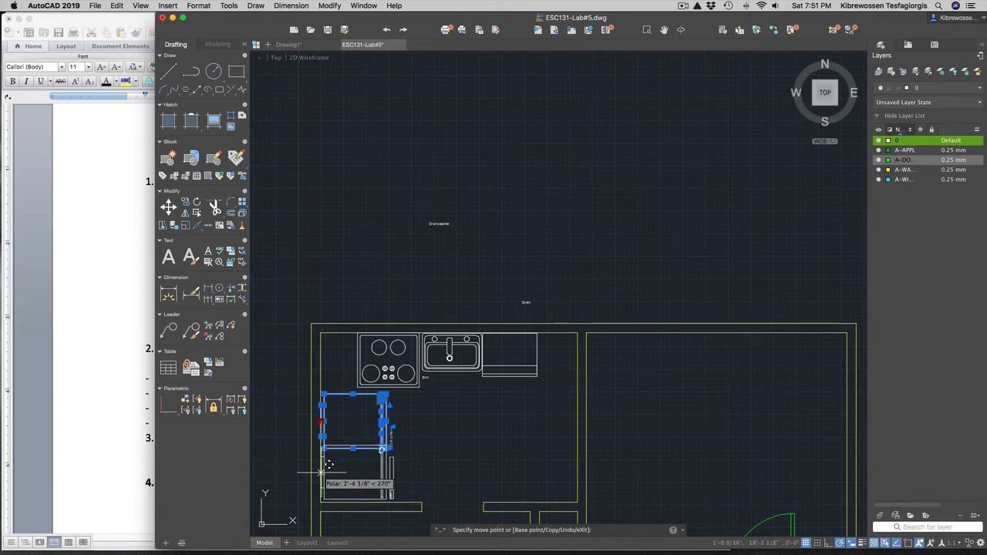
click(322, 473)
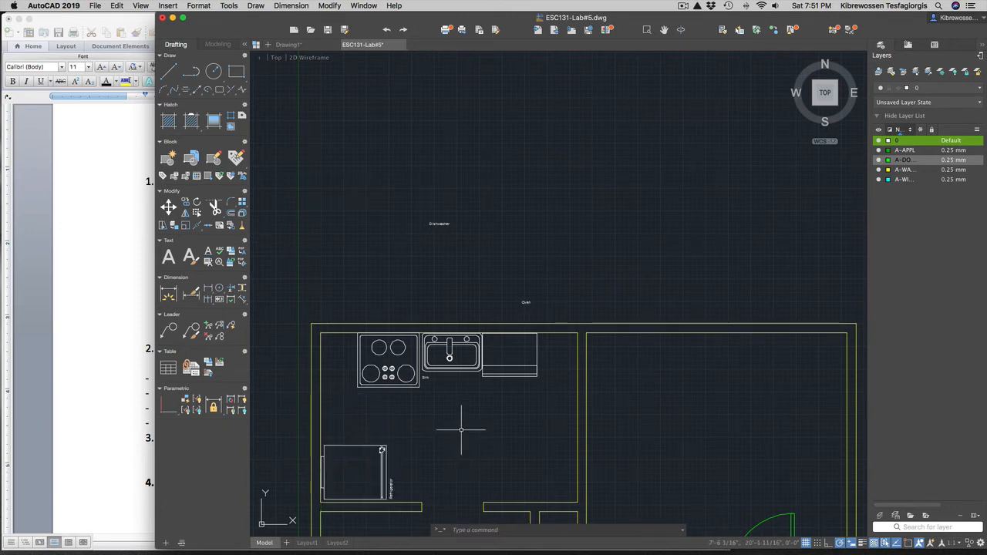
key(Escape)
- Examine the appliance placement in the kitchen and the surrounding rooms and doors of the floor plan
scroll(545, 419, down, 3)
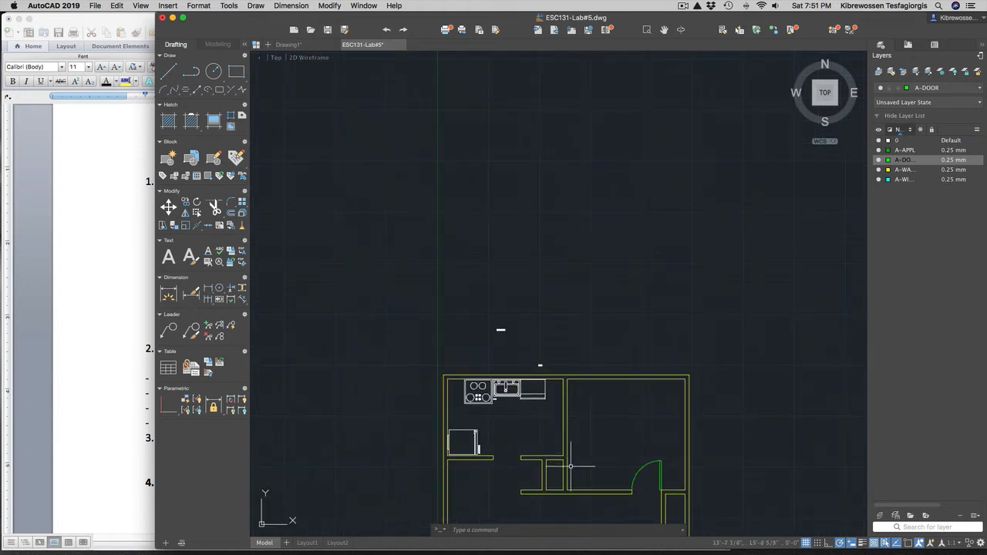
scroll(569, 458, up, 2)
scroll(568, 459, up, 3)
scroll(568, 455, down, 4)
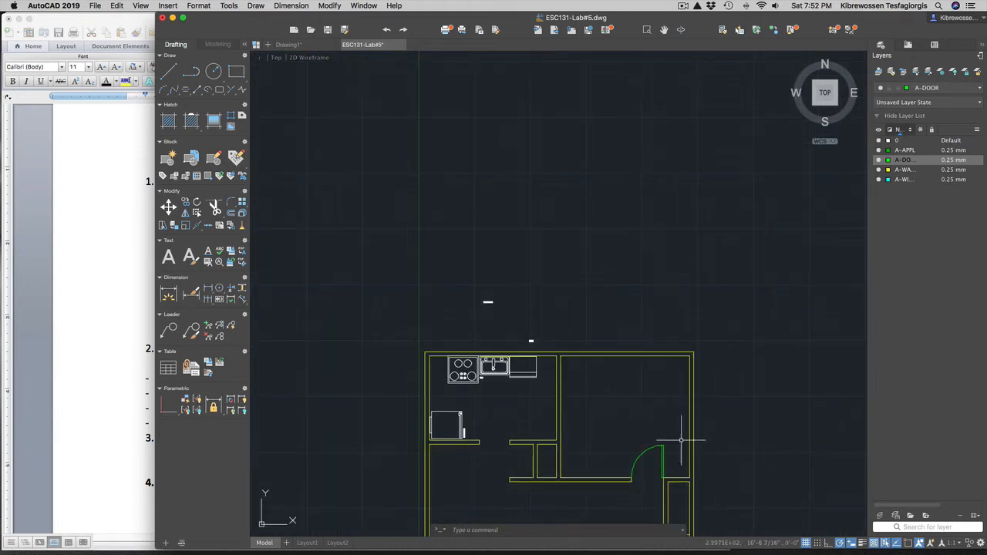
scroll(626, 432, up, 4)
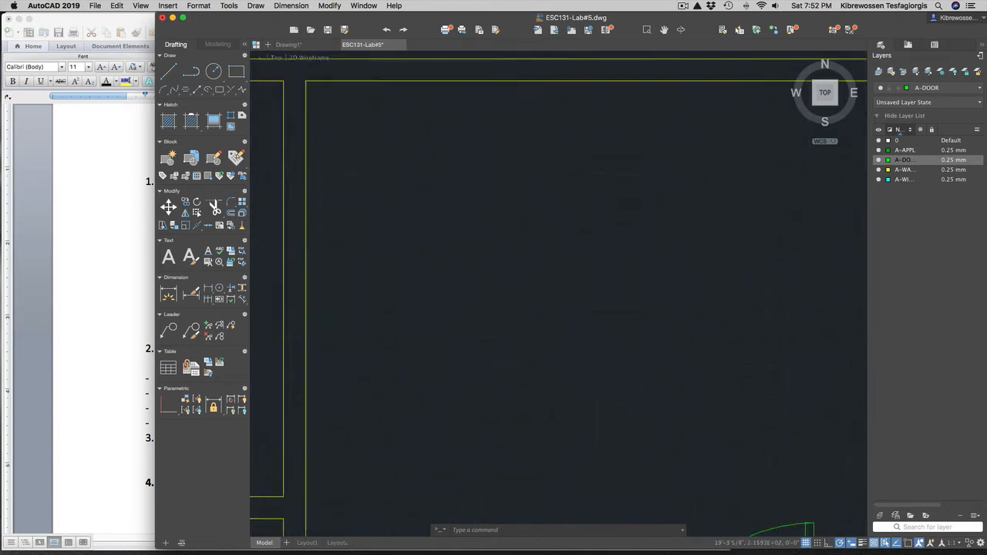
scroll(626, 428, down, 5)
scroll(652, 494, up, 5)
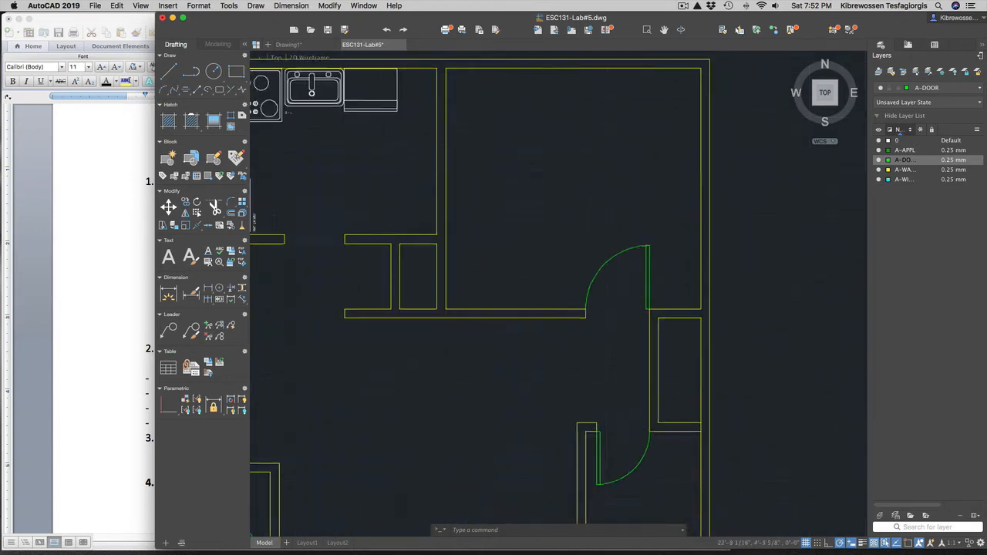
scroll(647, 485, down, 3)
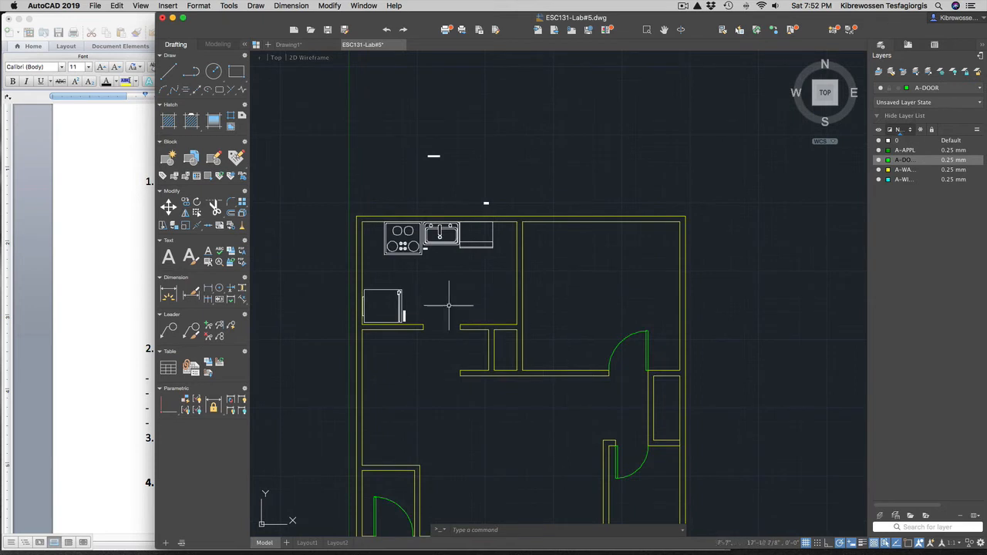
- Select all lines similar to the dishwasher's front line across the appliances and put them on the A-APPL layer
right_click(473, 243)
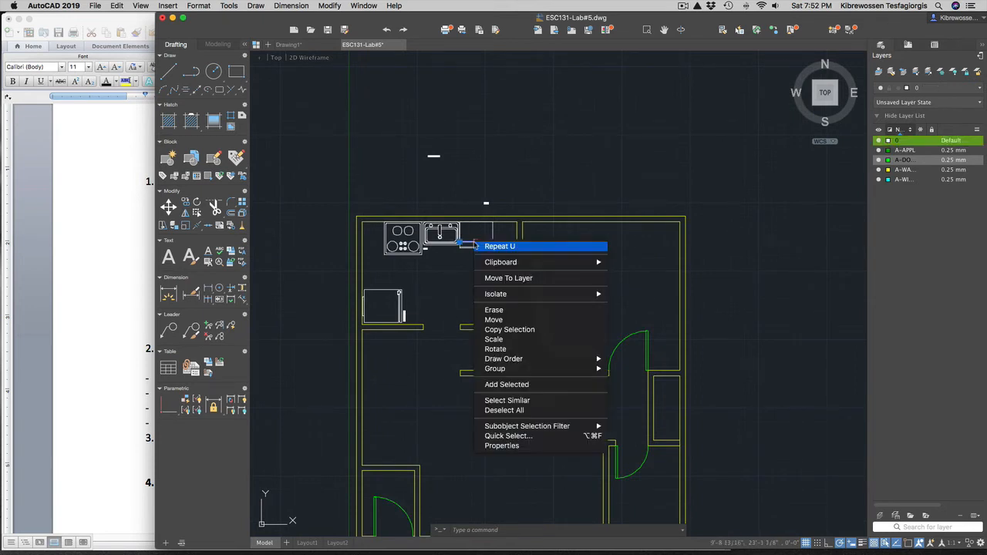
click(507, 402)
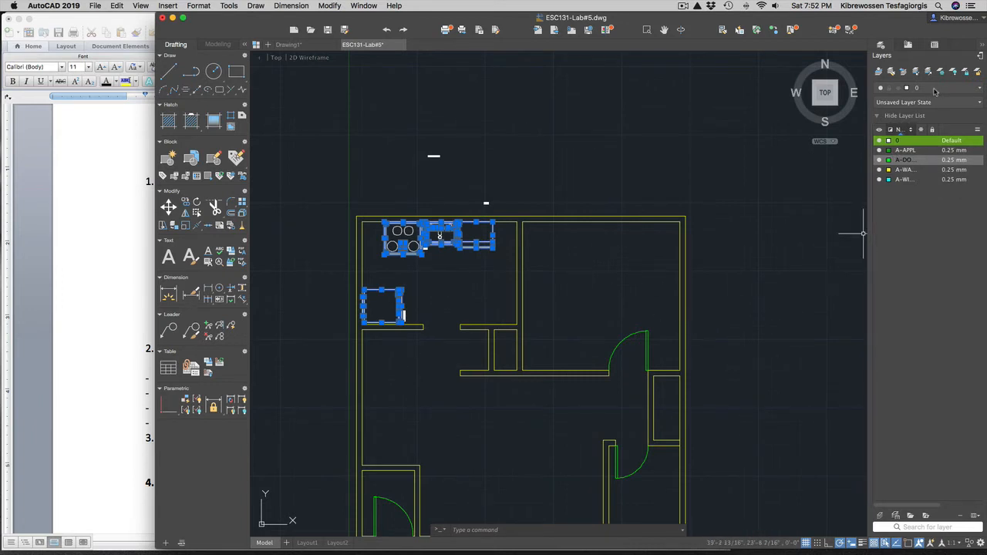
click(981, 90)
click(920, 111)
key(Escape)
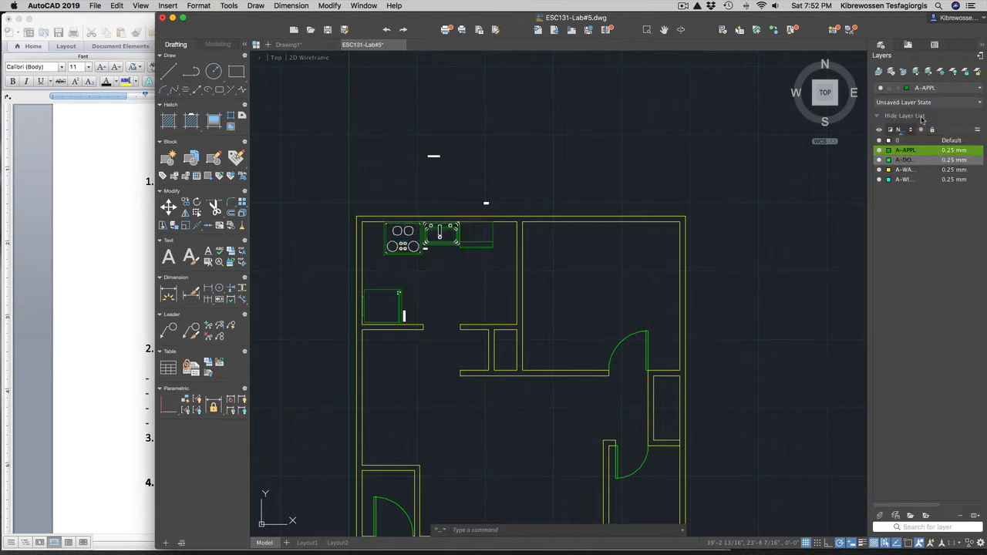
key(Escape)
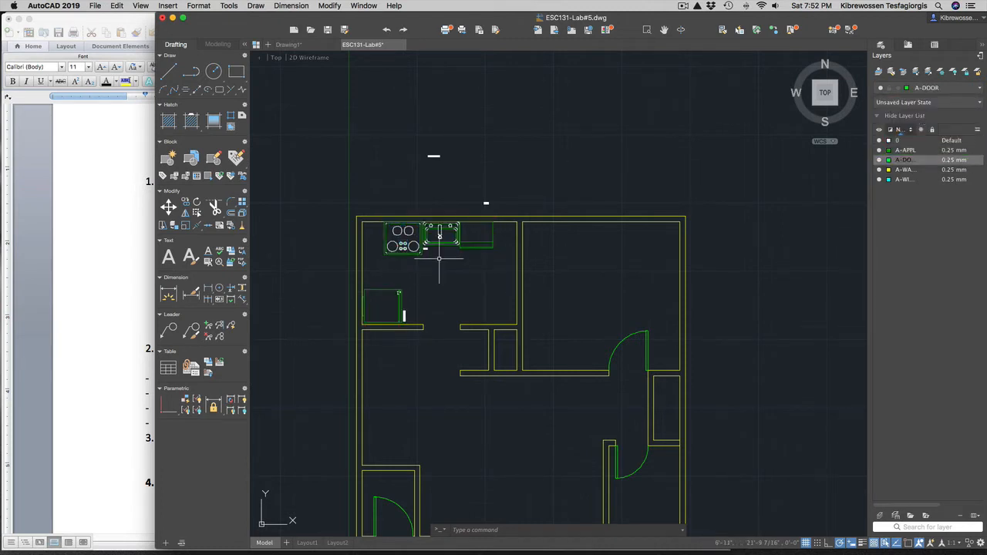
- Select all circles similar to an oven burner, including those on the sink and refrigerator, and put them on the A-APPL layer
scroll(439, 259, up, 8)
scroll(370, 208, down, 2)
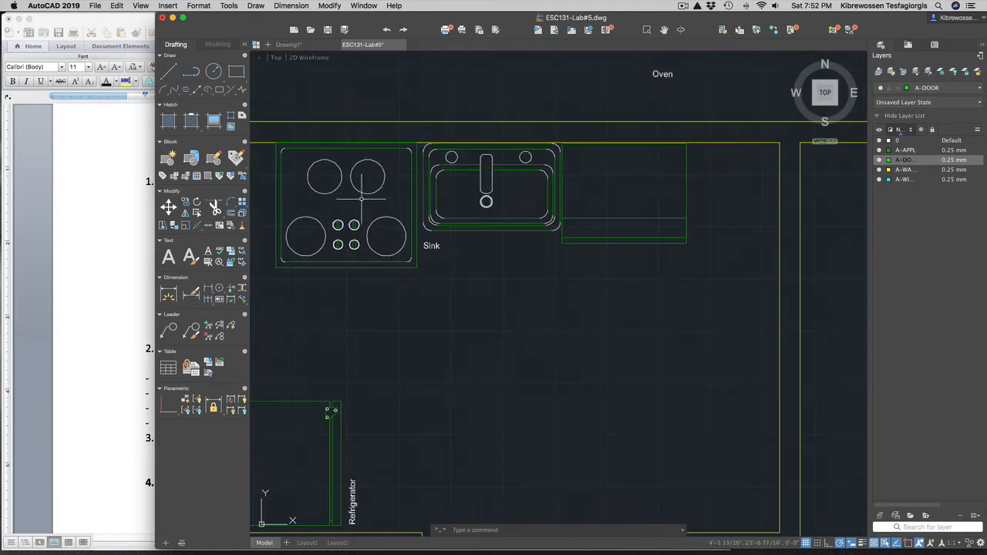
click(340, 175)
scroll(341, 172, up, 1)
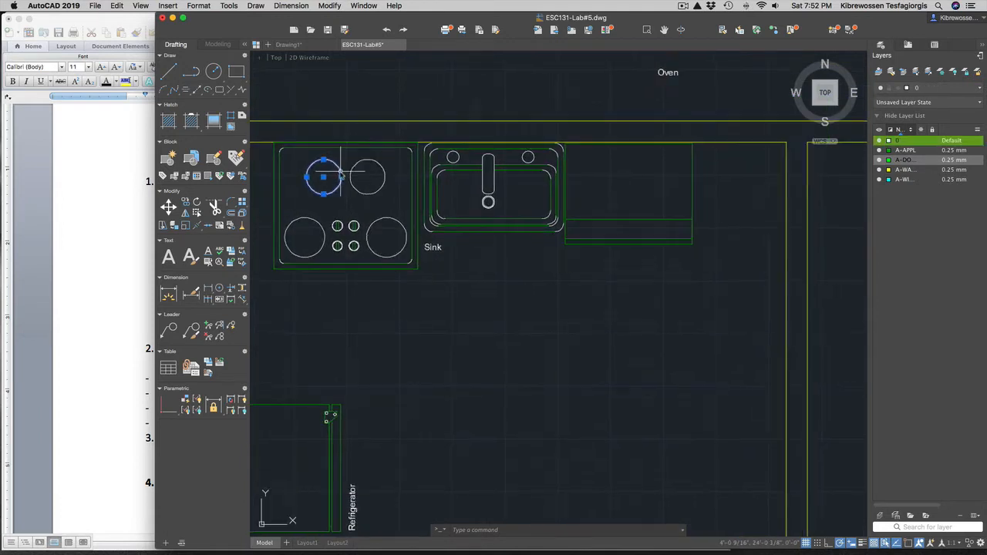
right_click(340, 174)
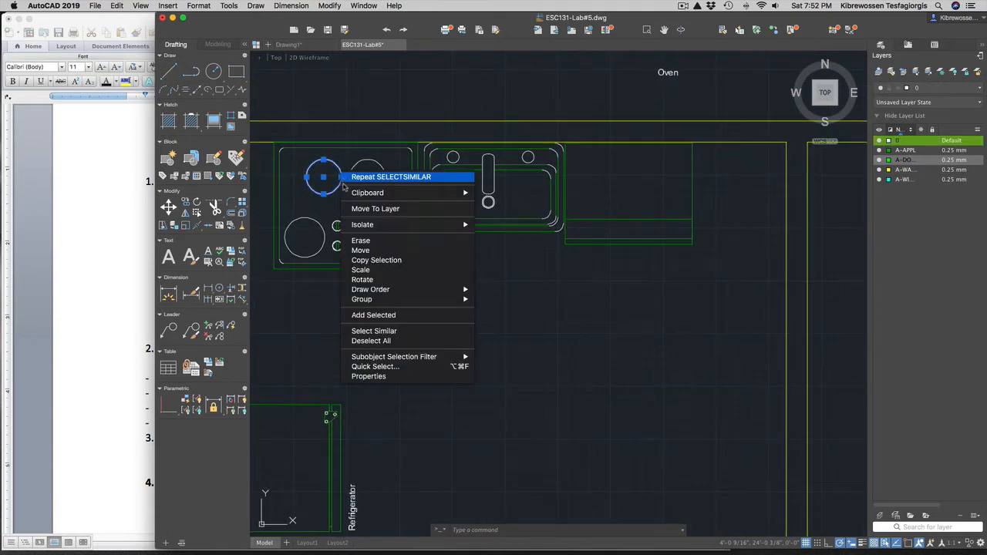
click(383, 331)
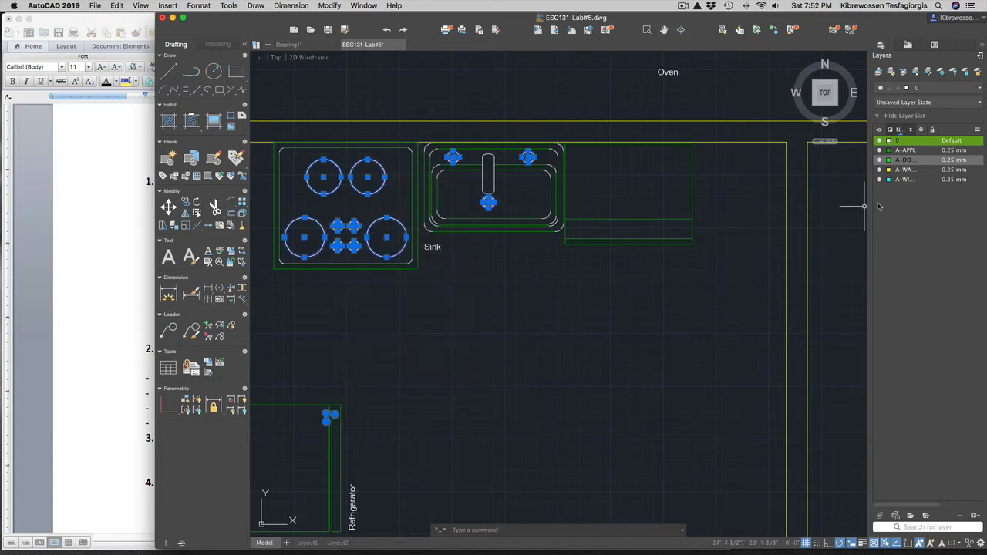
click(940, 91)
click(932, 118)
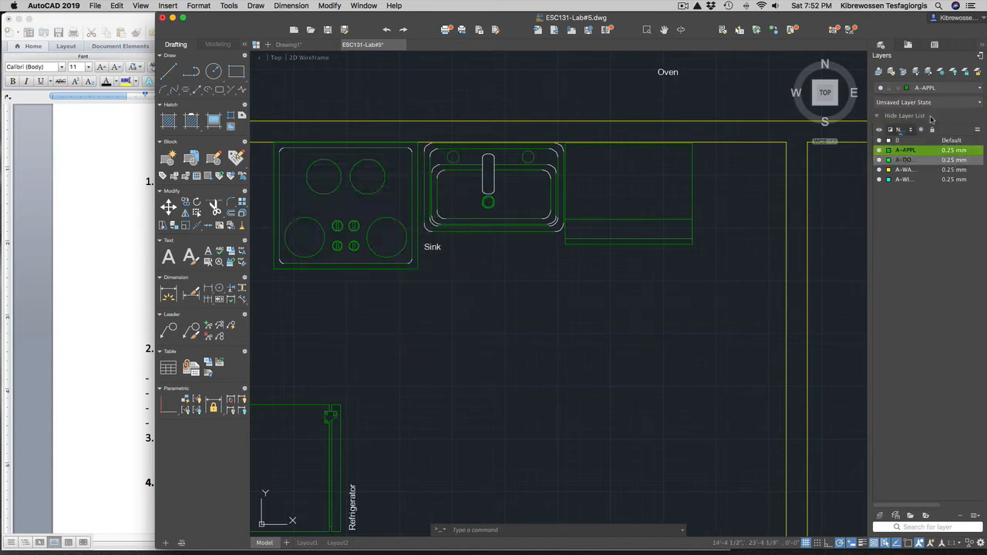
key(Escape)
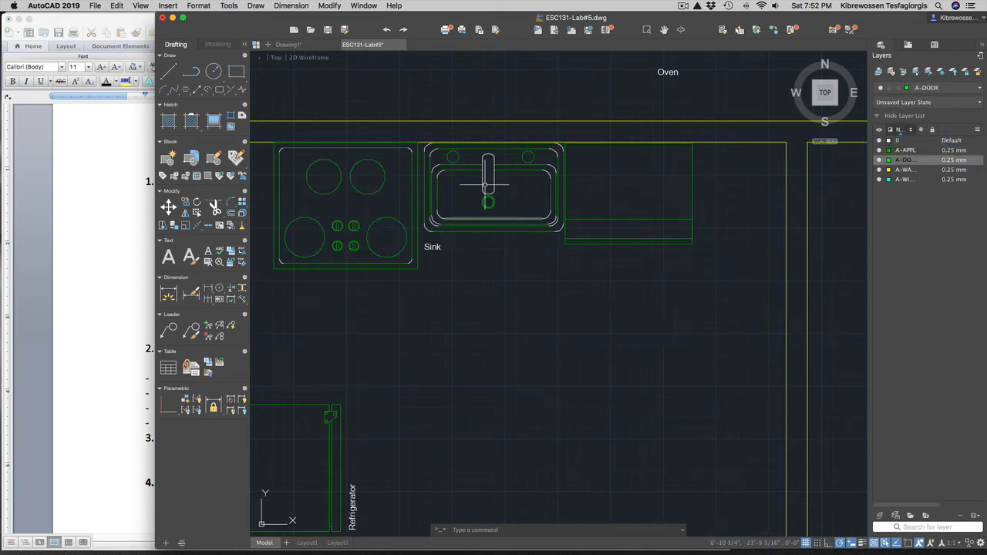
- Select the sink's faucet polyline and any similar polylines and put them on the A-APPL layer
click(487, 172)
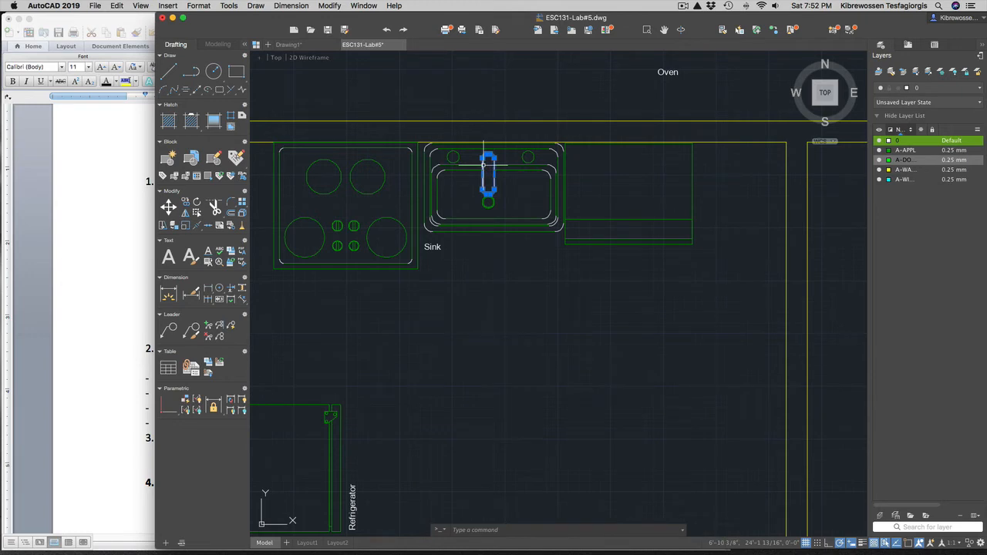
right_click(483, 164)
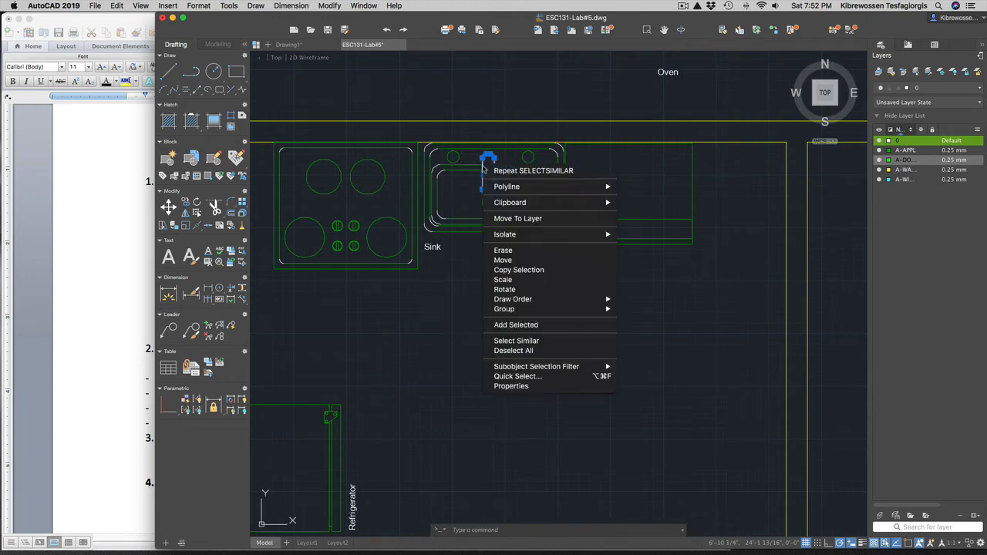
click(534, 341)
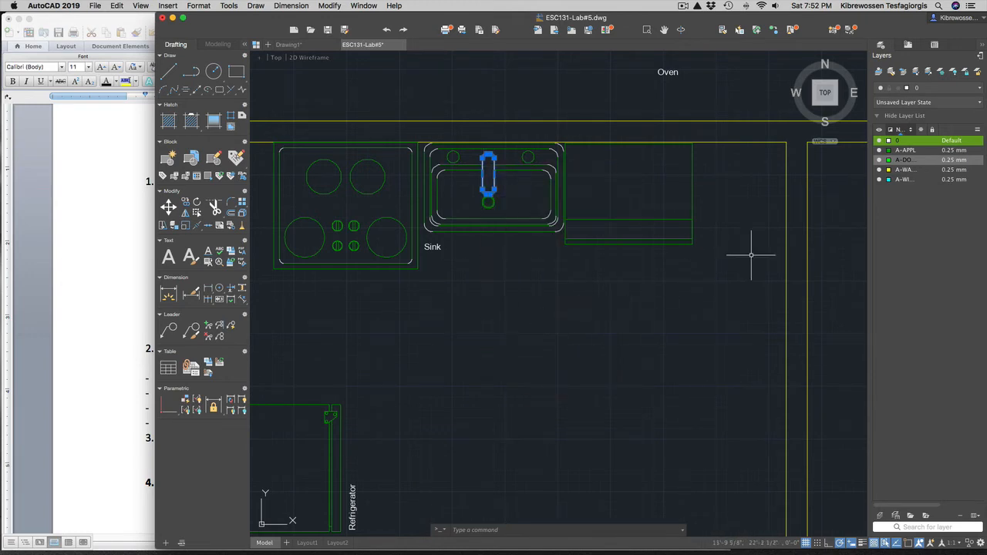
click(929, 91)
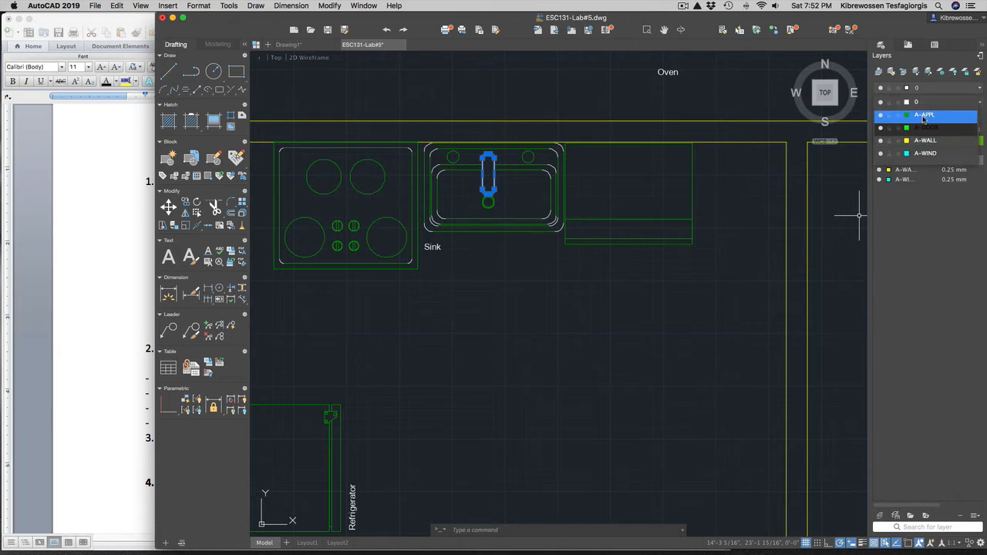
click(925, 127)
key(Escape)
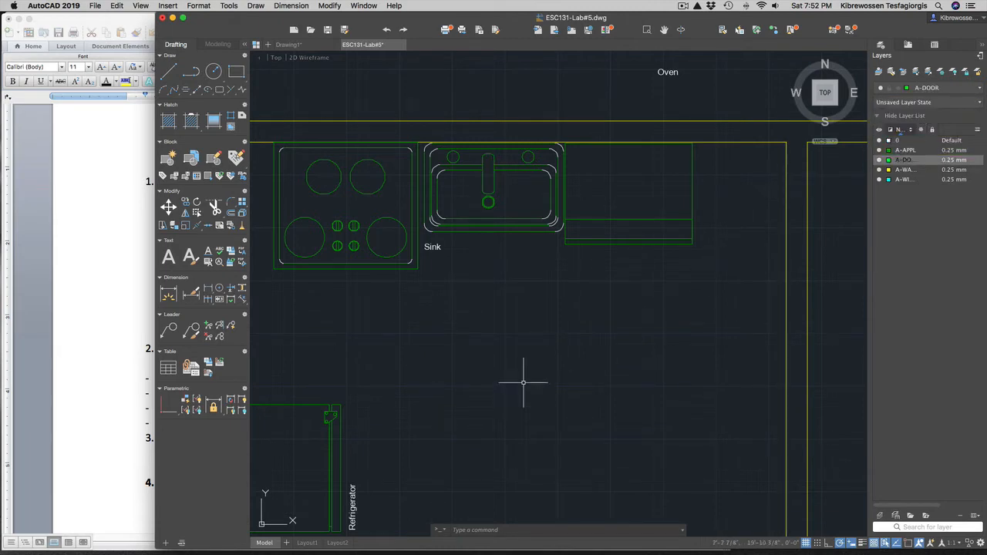
- Delete the Sink, Dishwasher, Oven and Refrigerator text labels
scroll(523, 382, down, 5)
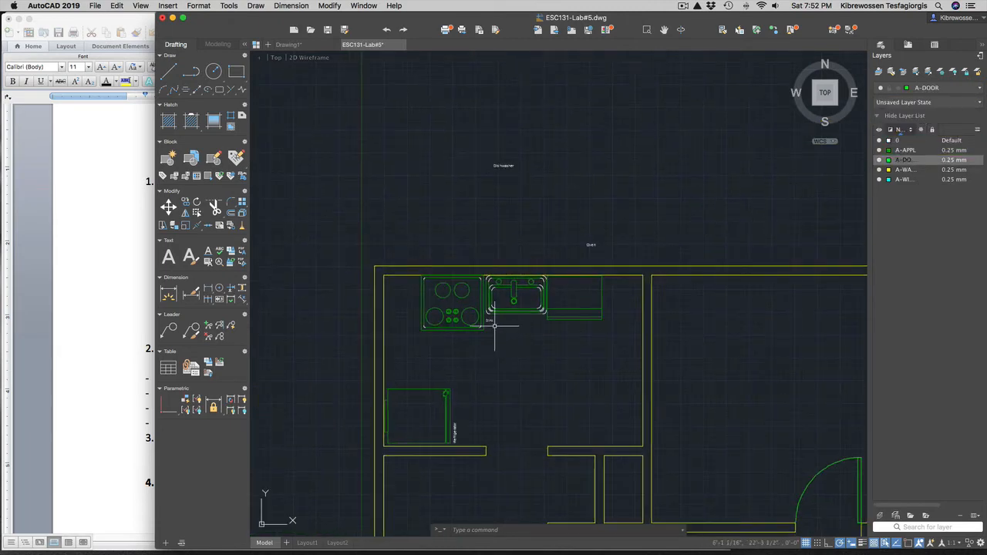
click(490, 319)
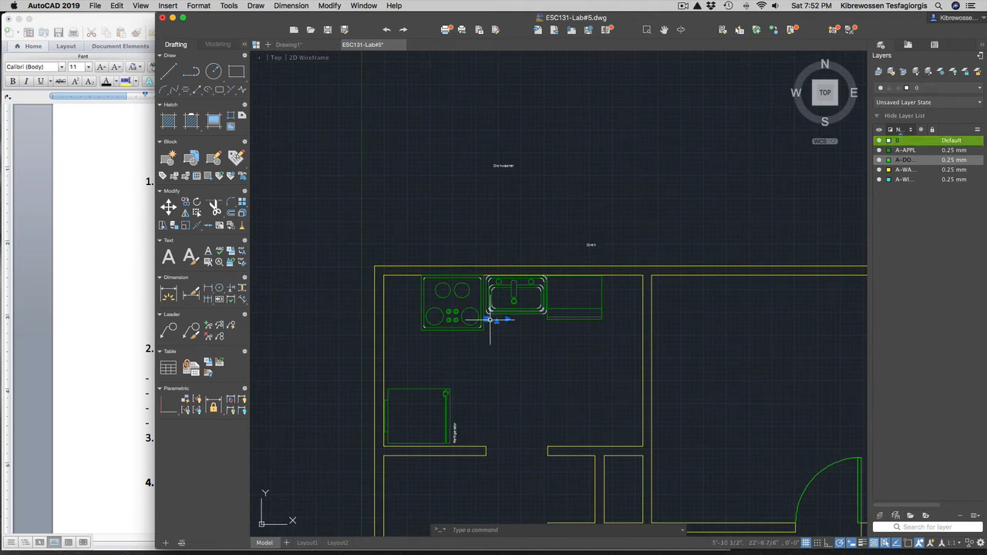
key(Escape)
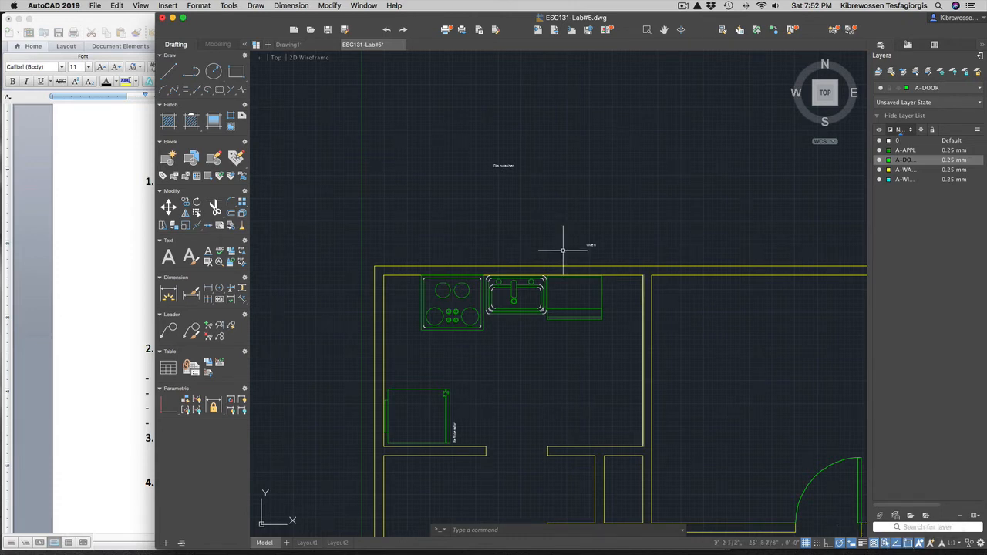
click(497, 165)
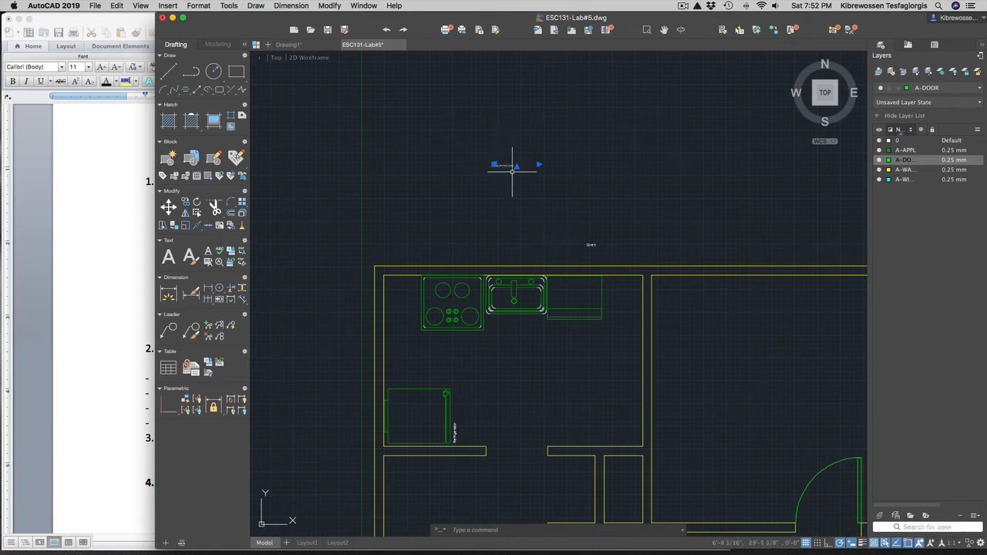
click(591, 245)
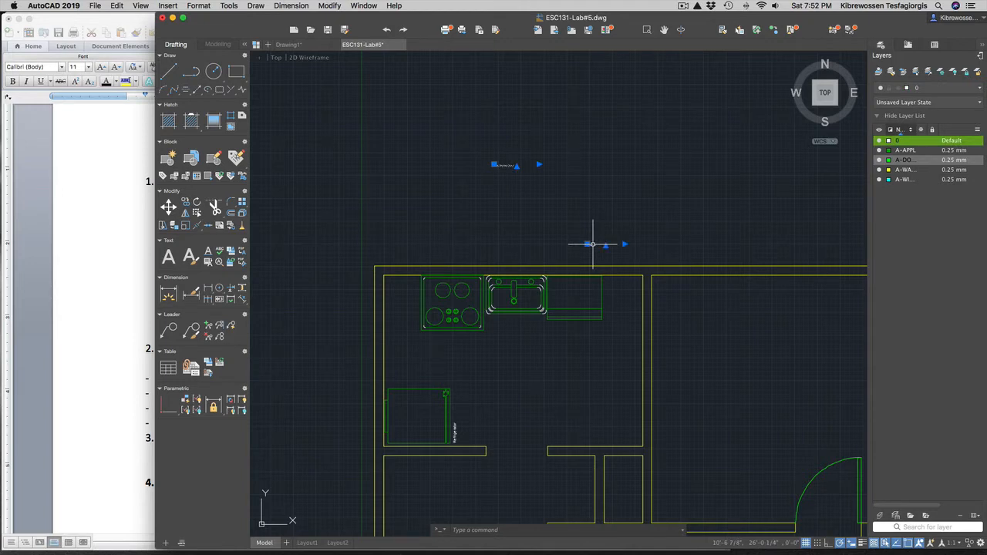
click(455, 430)
key(Delete)
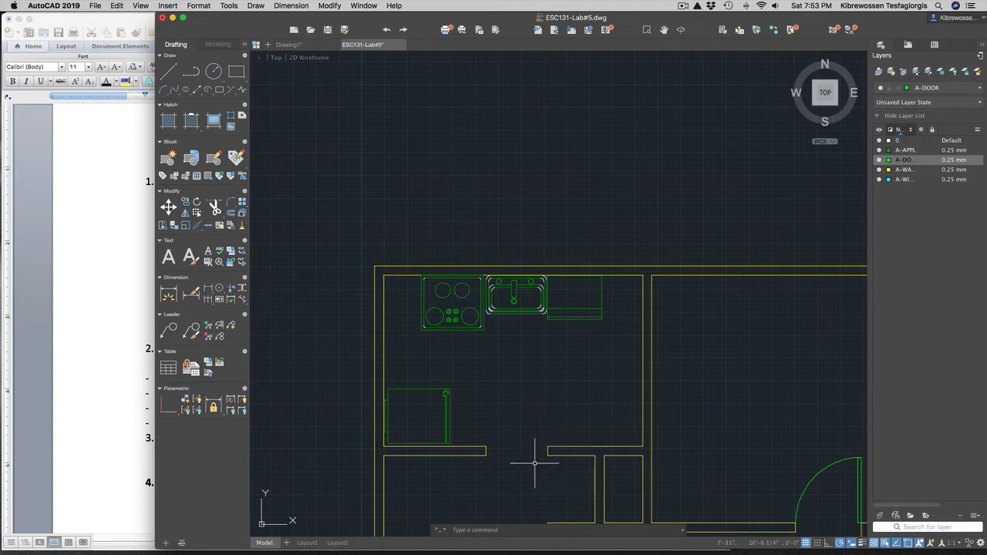
- Review the whole floor plan with the kitchen appliances in place
scroll(761, 484, down, 5)
scroll(761, 483, up, 5)
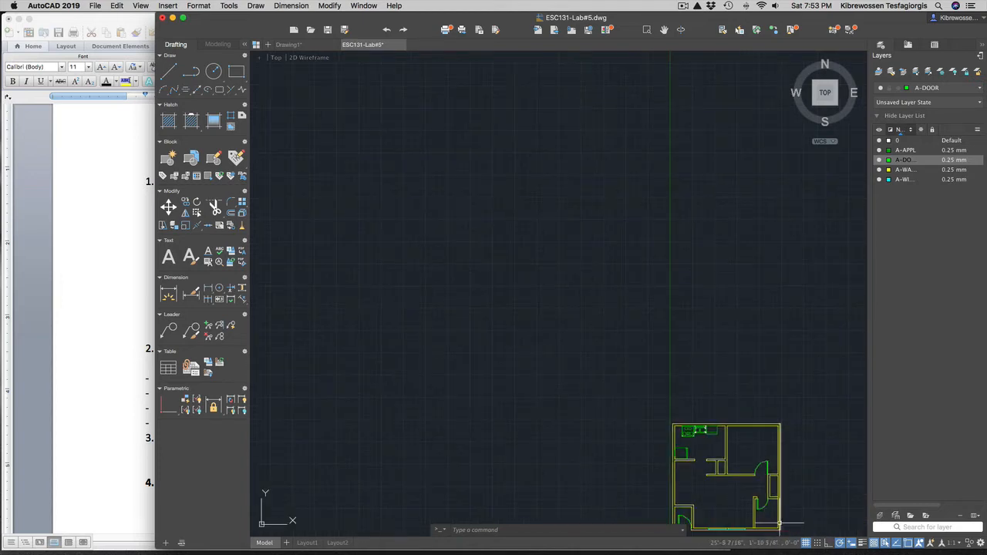
scroll(741, 509, down, 7)
scroll(738, 522, up, 10)
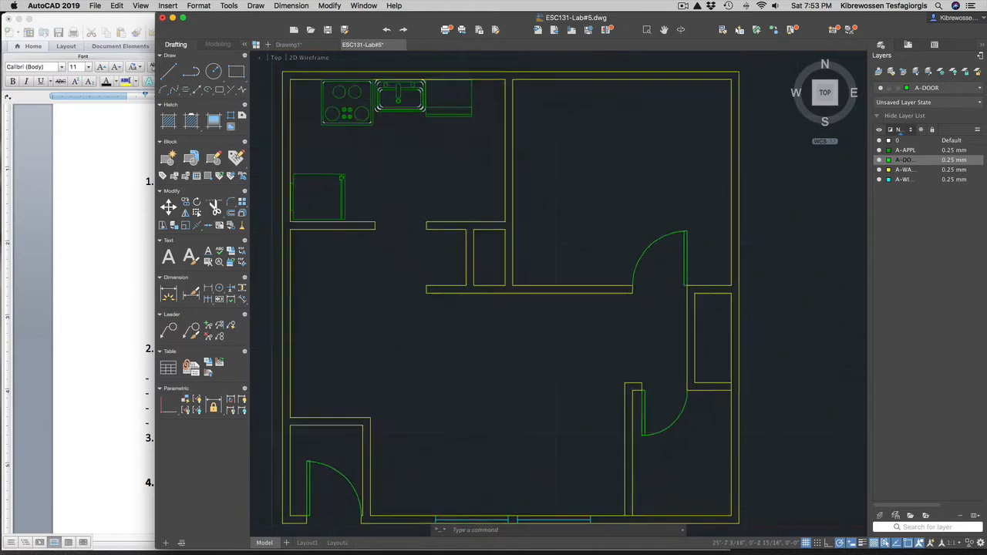
scroll(668, 459, down, 3)
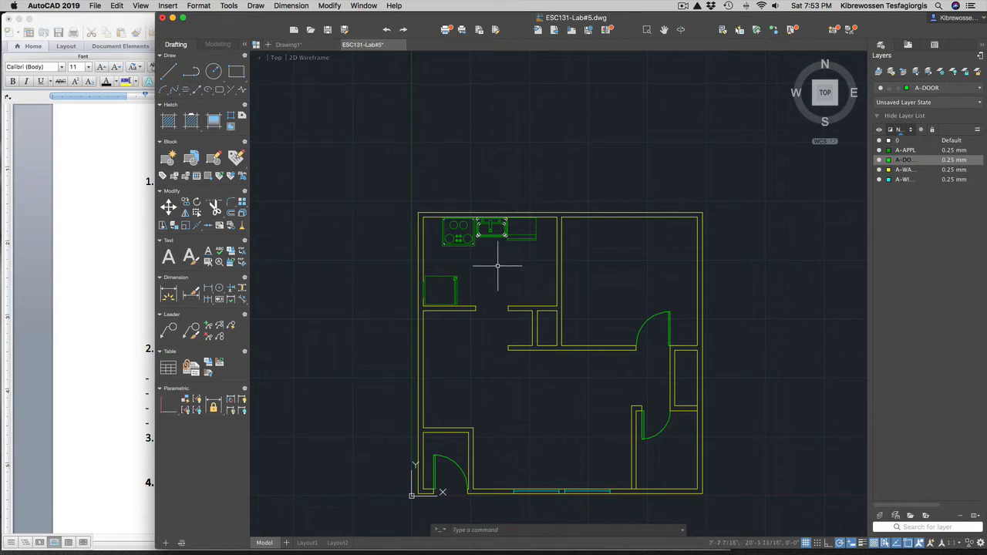
scroll(474, 148, down, 3)
scroll(522, 160, up, 3)
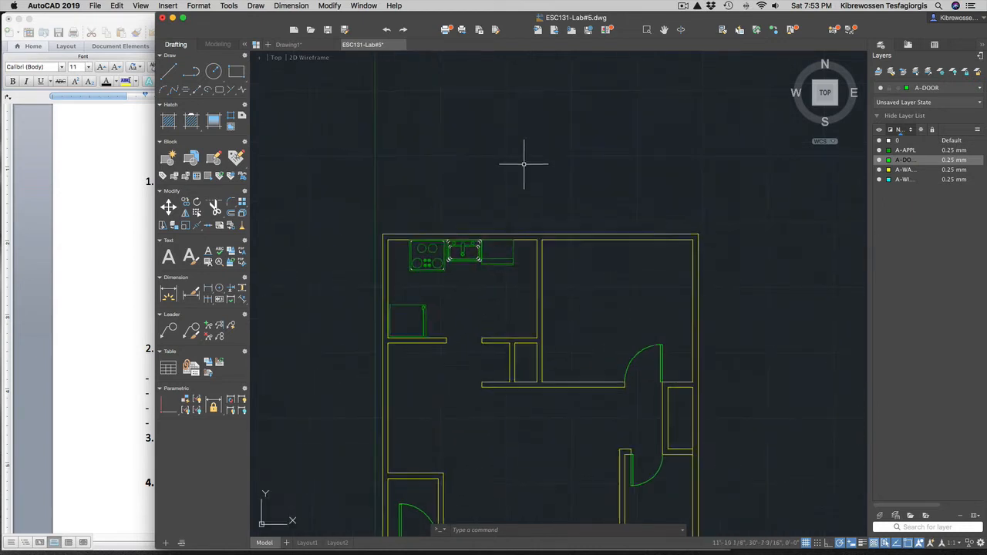
- Draw a closed rectangle 8 inches wide and 15 inches high from lines in the empty area above the kitchen
scroll(498, 143, up, 2)
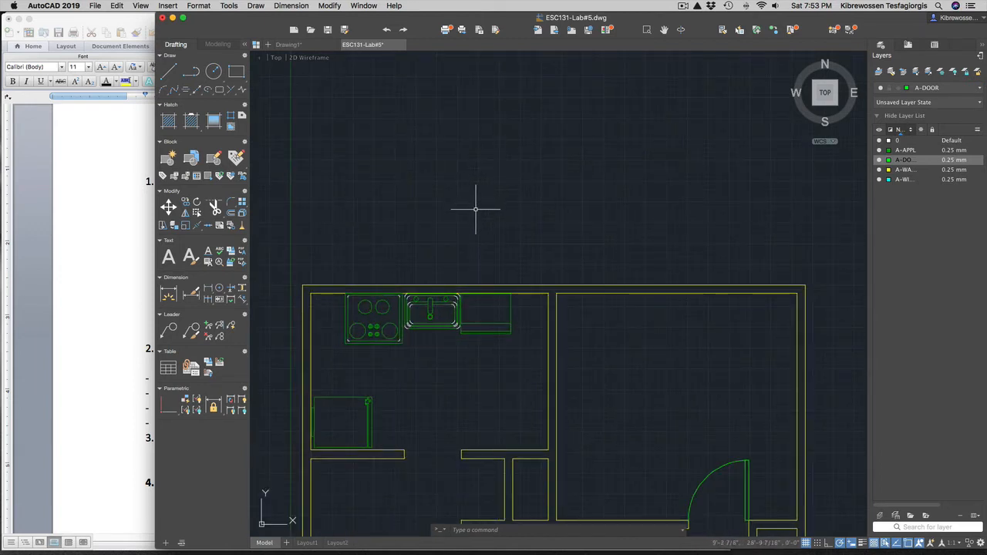
click(168, 71)
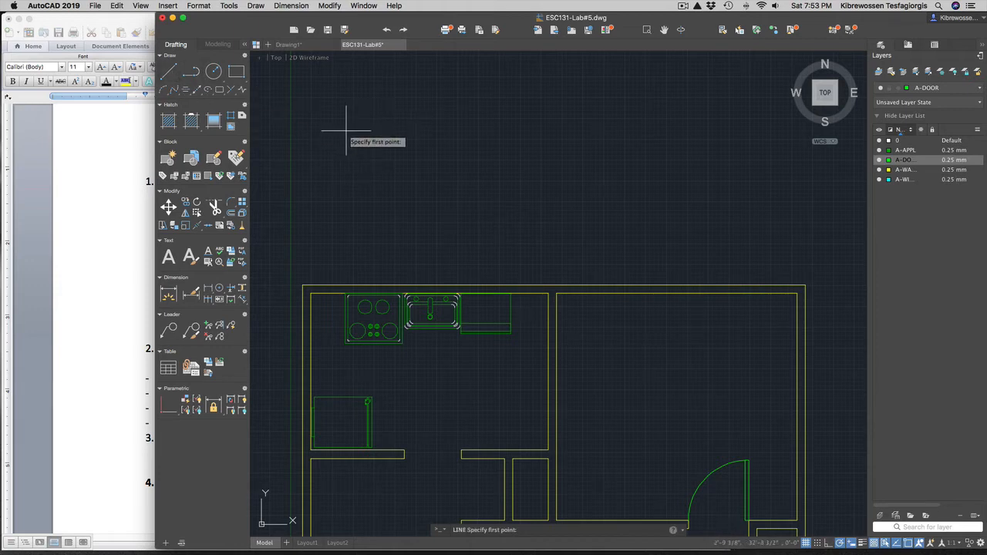
click(390, 118)
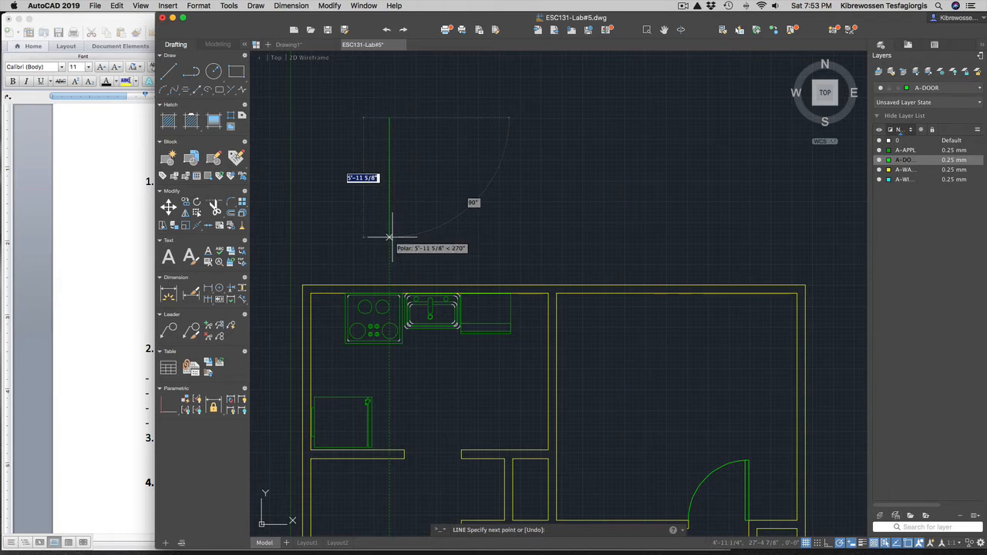
text(15)
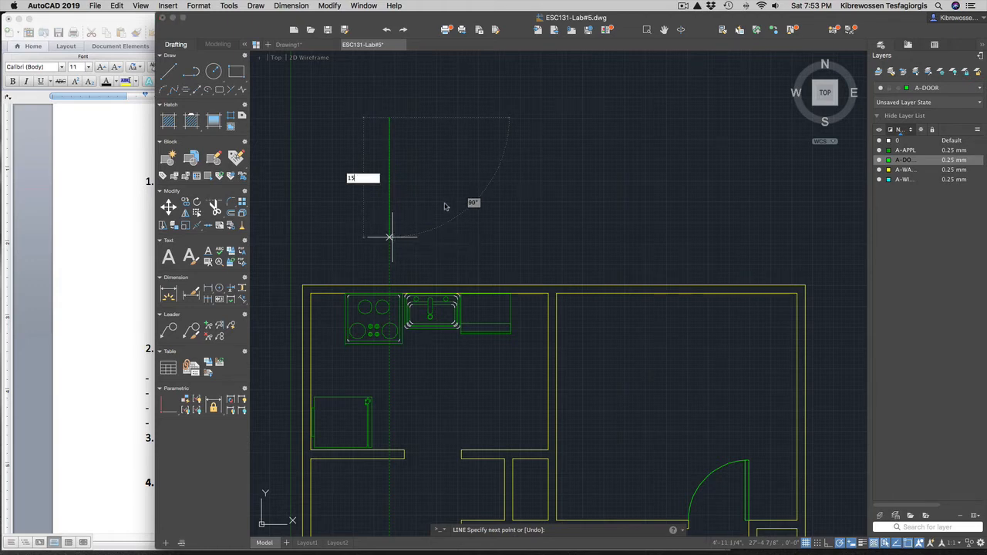
key(Return)
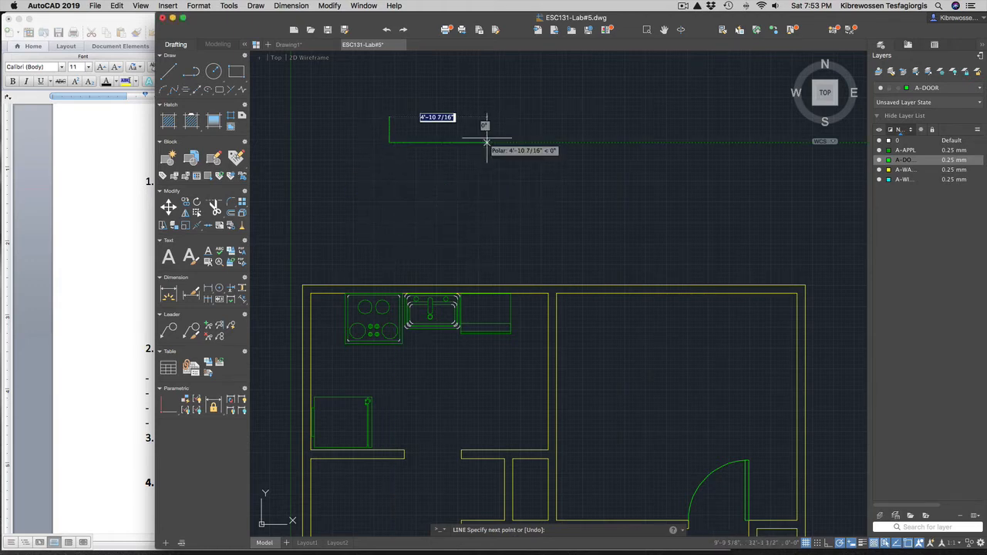
text(8)
key(Return)
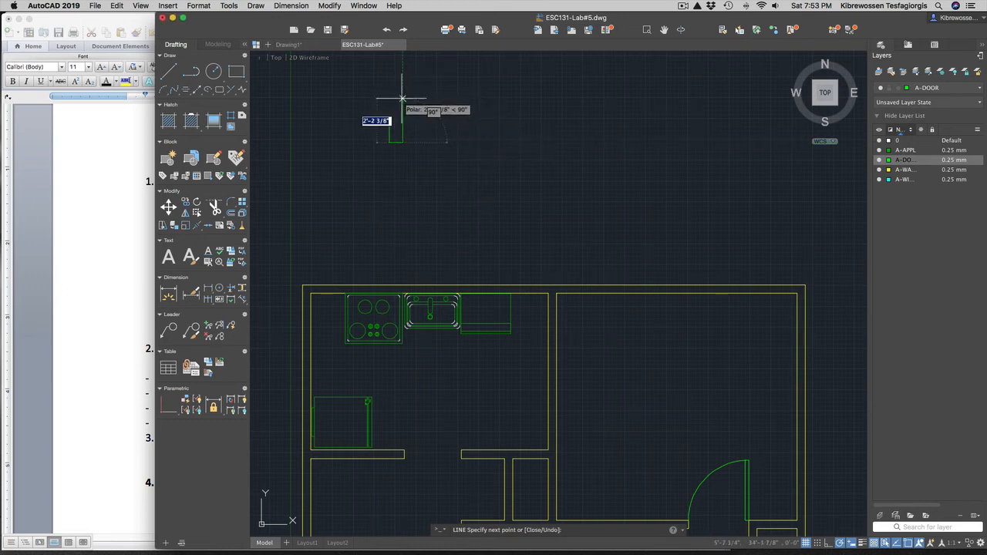
text(15)
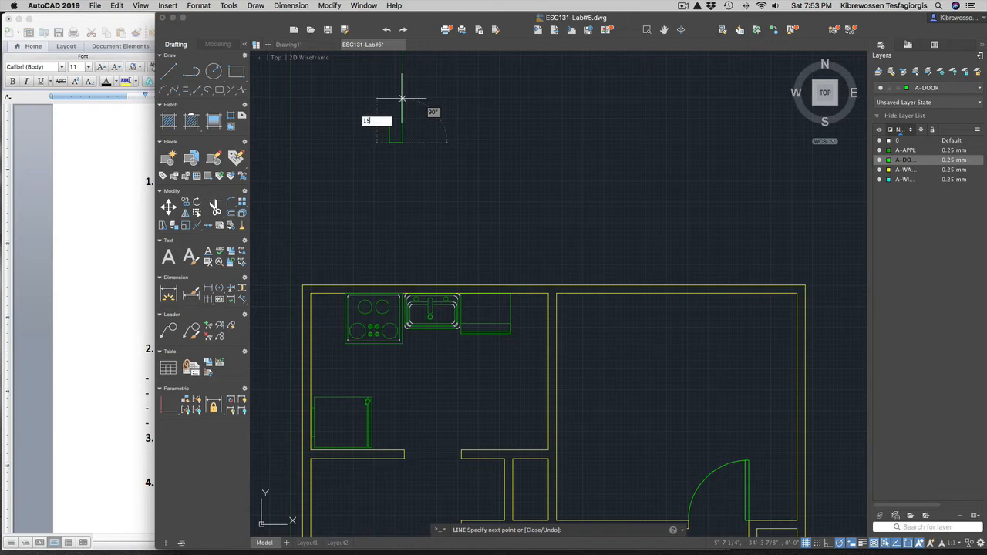
key(Return)
text(c)
key(Return)
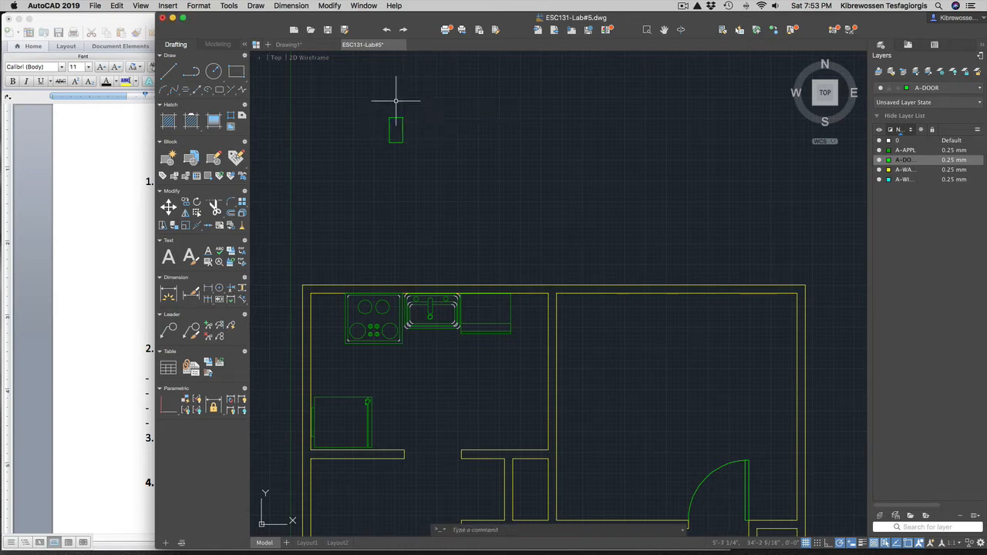
scroll(393, 102, up, 10)
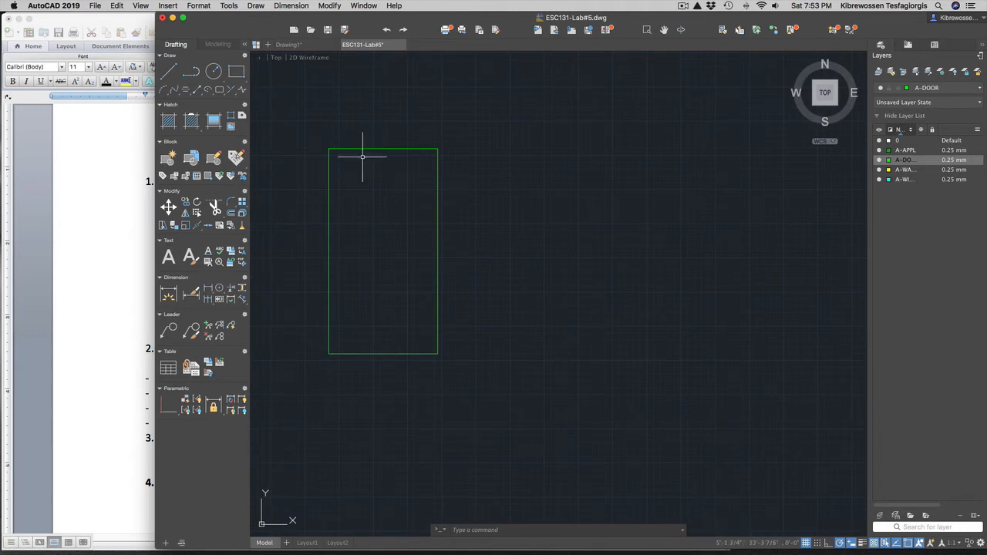
text(fill)
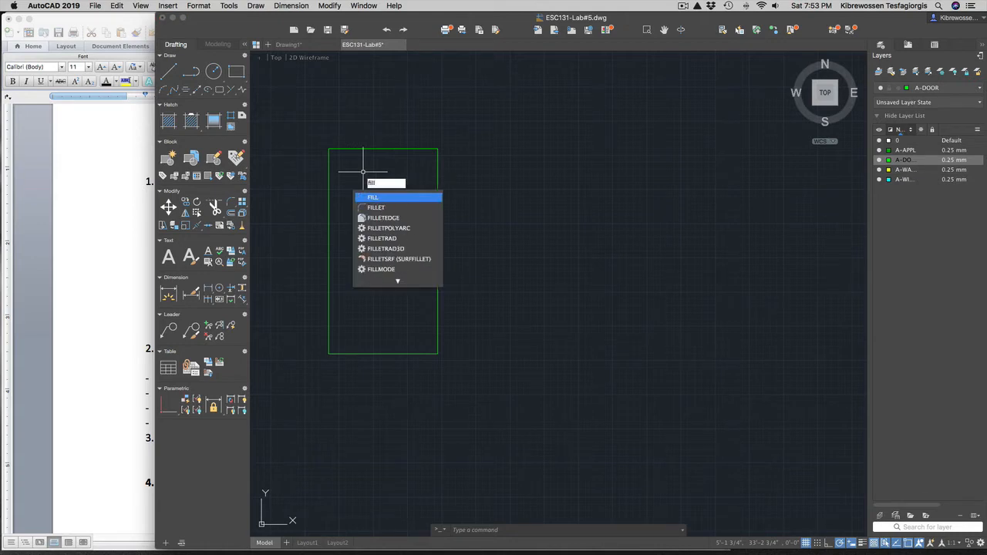
key(Return)
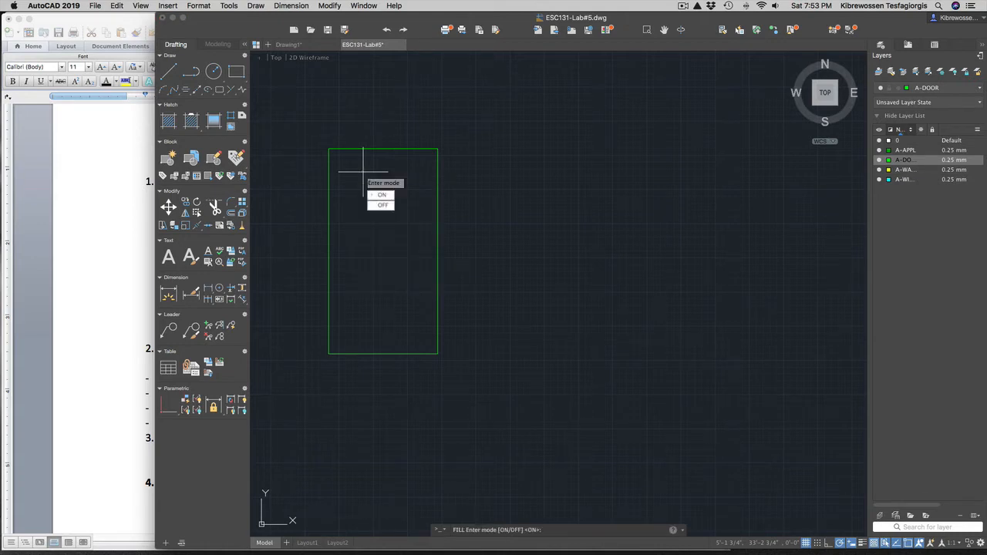
key(Escape)
- Try to fillet the rectangle's upper-left corner without setting a fillet radius
text(fillwt)
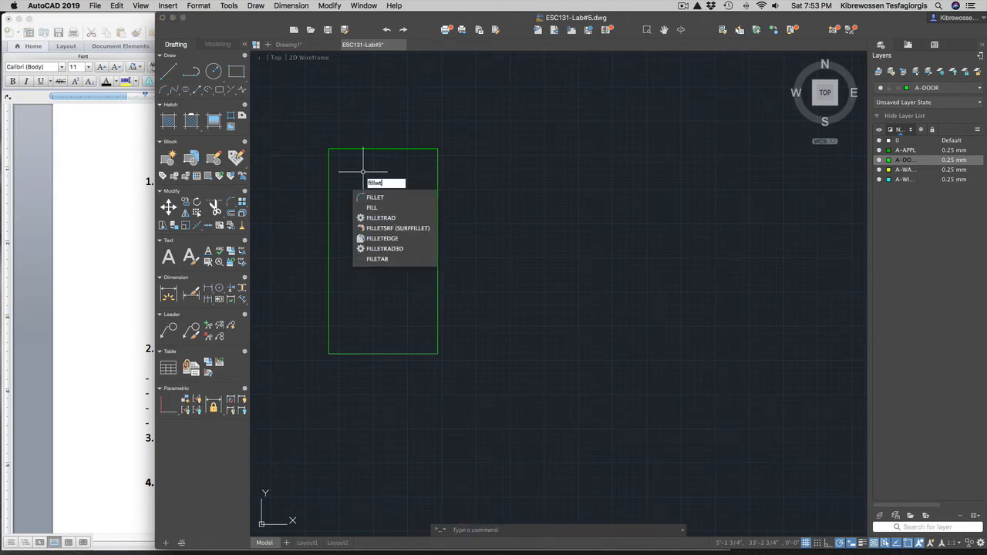
key(Down)
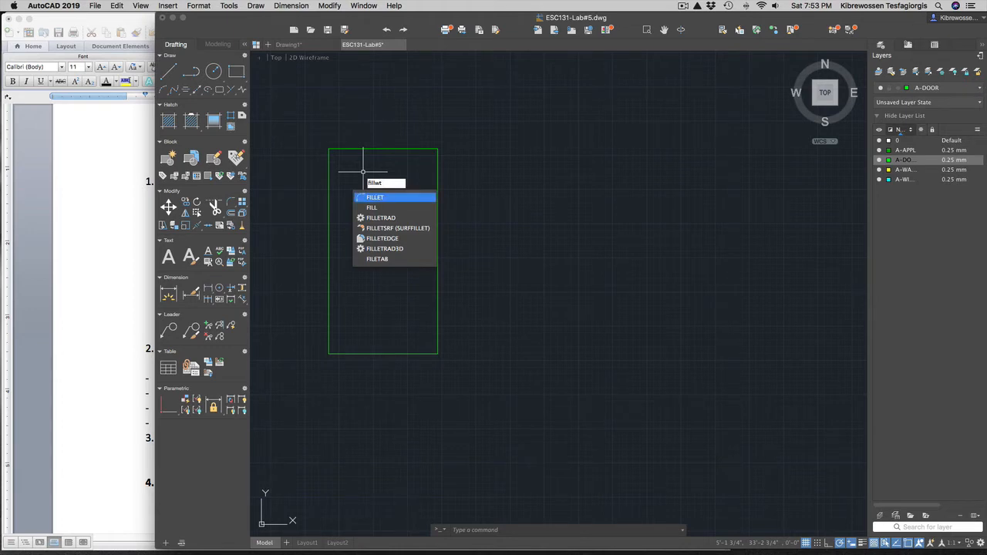
key(Return)
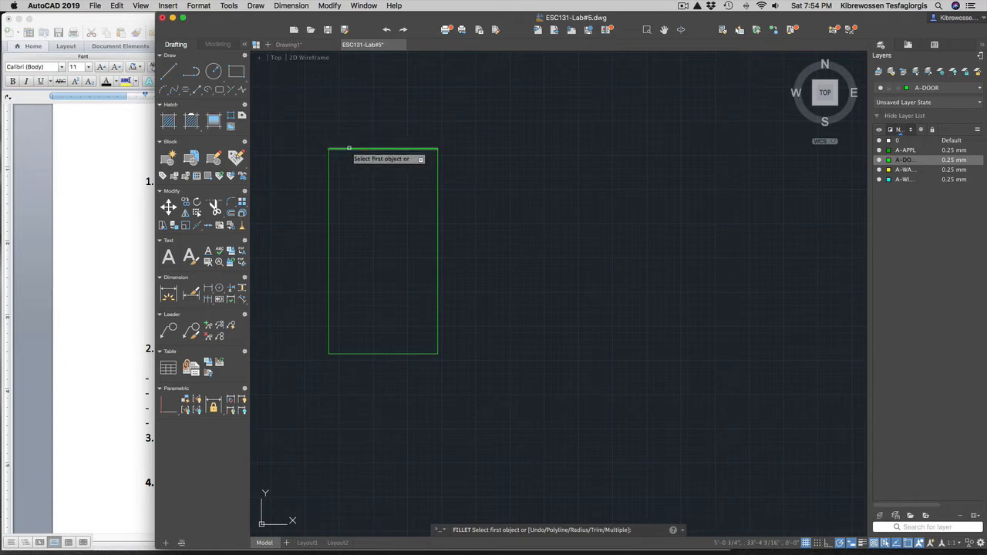
click(348, 149)
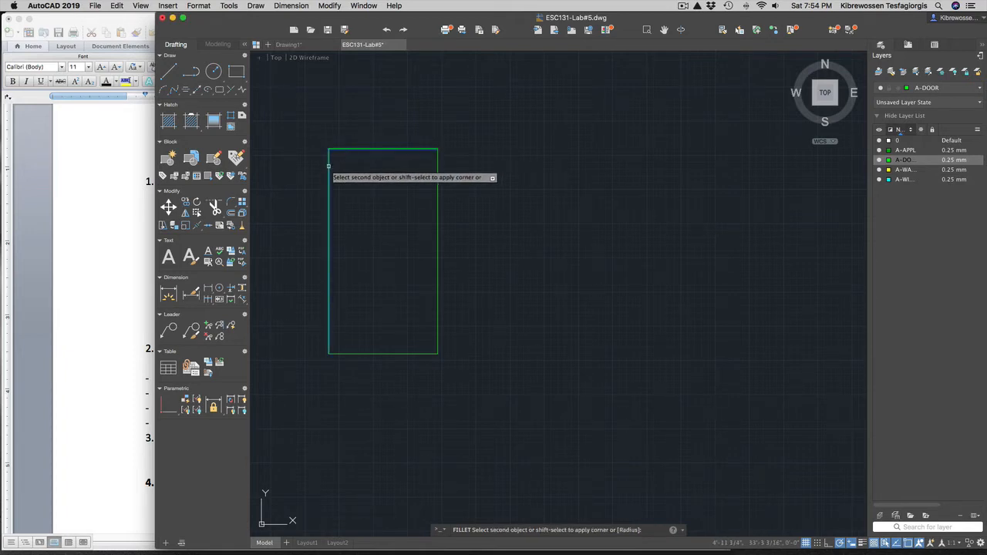
click(329, 166)
- Fillet the rectangle's upper-left and lower-left corners with a 1-inch radius
scroll(348, 157, up, 2)
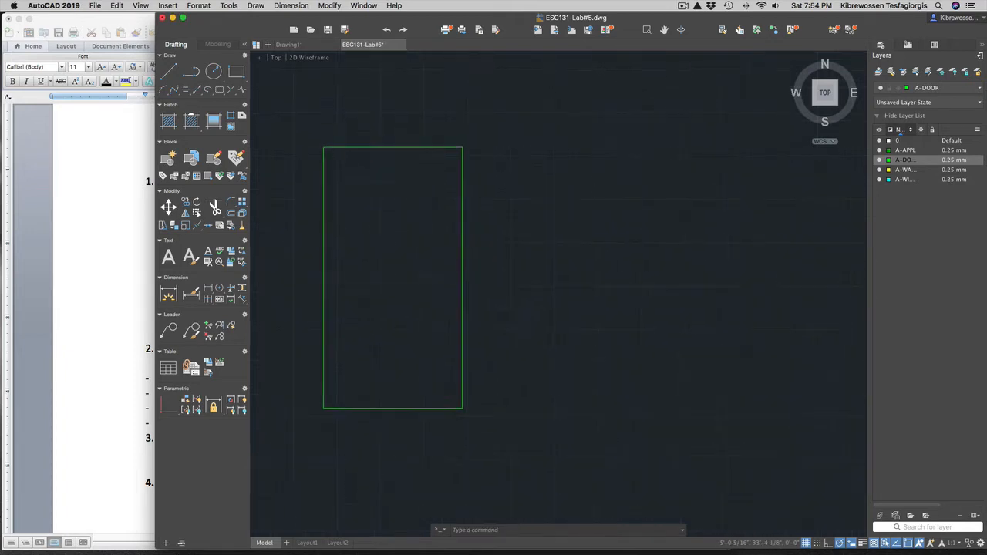
text(fill)
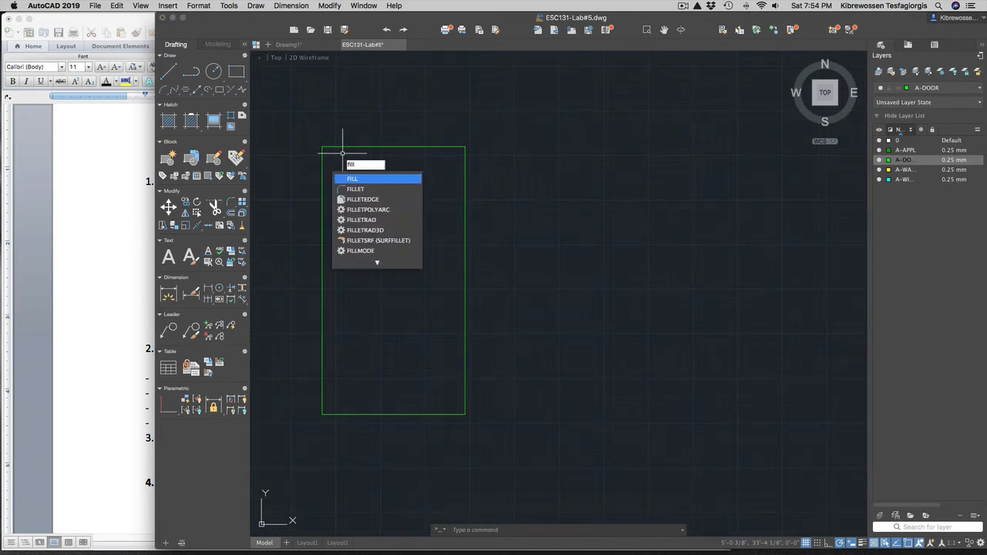
key(Down)
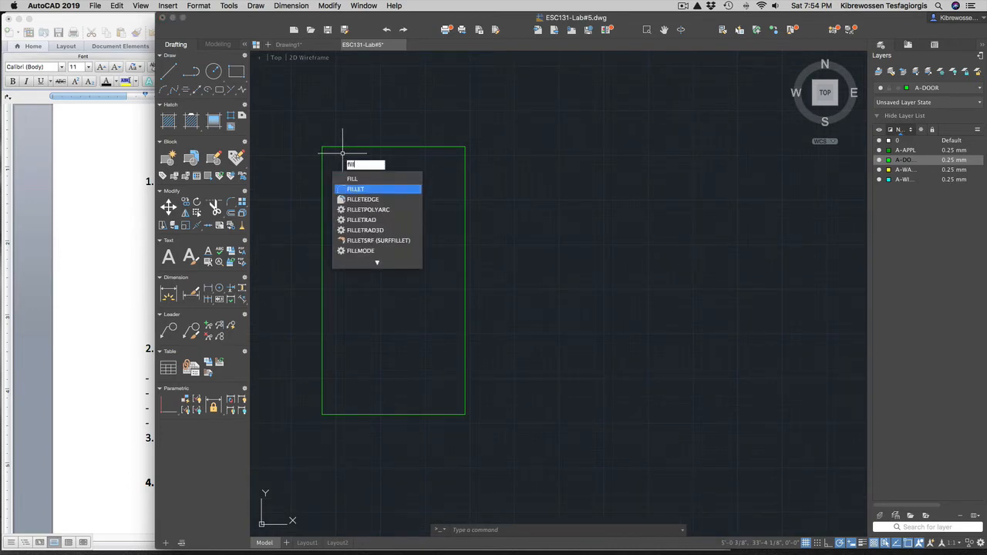
key(Return)
text(r)
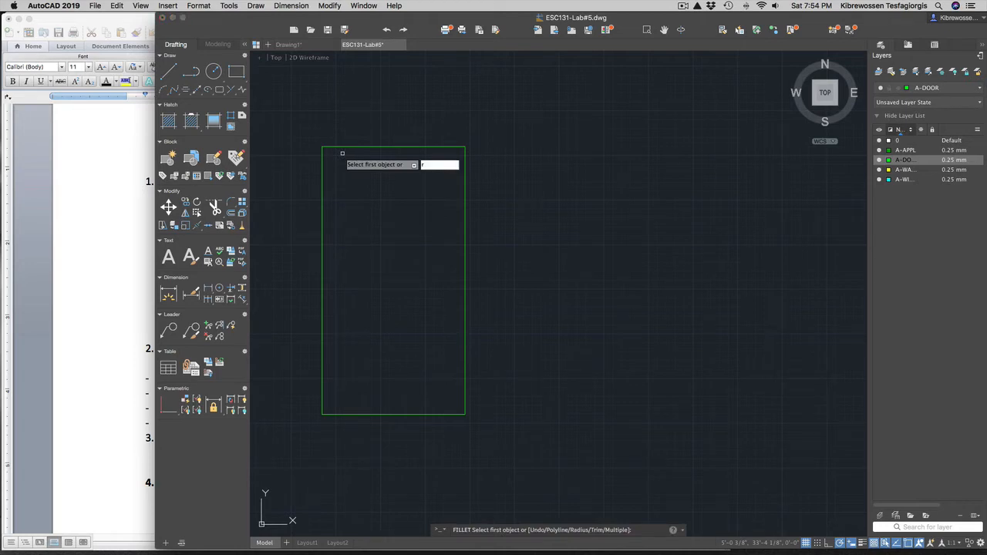
key(Return)
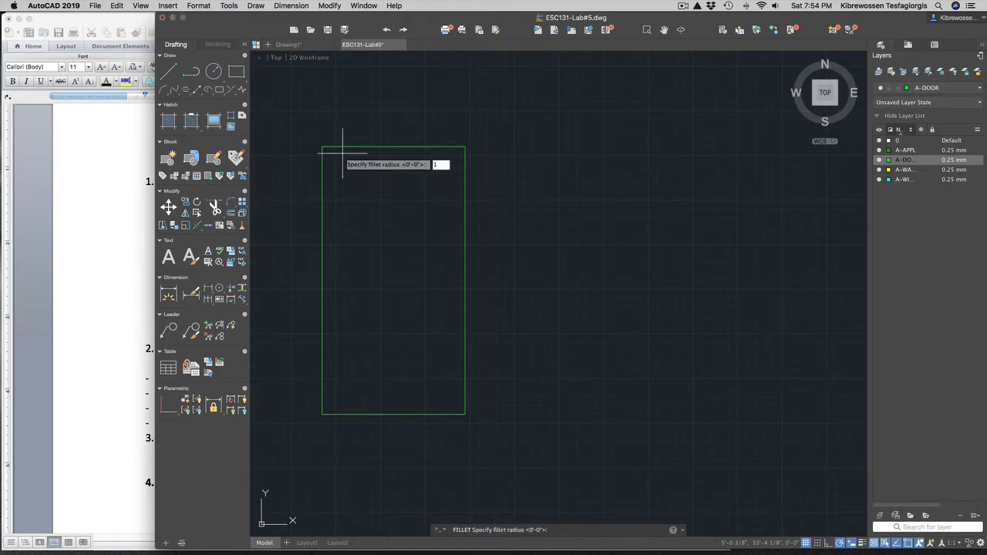
key(Return)
click(340, 147)
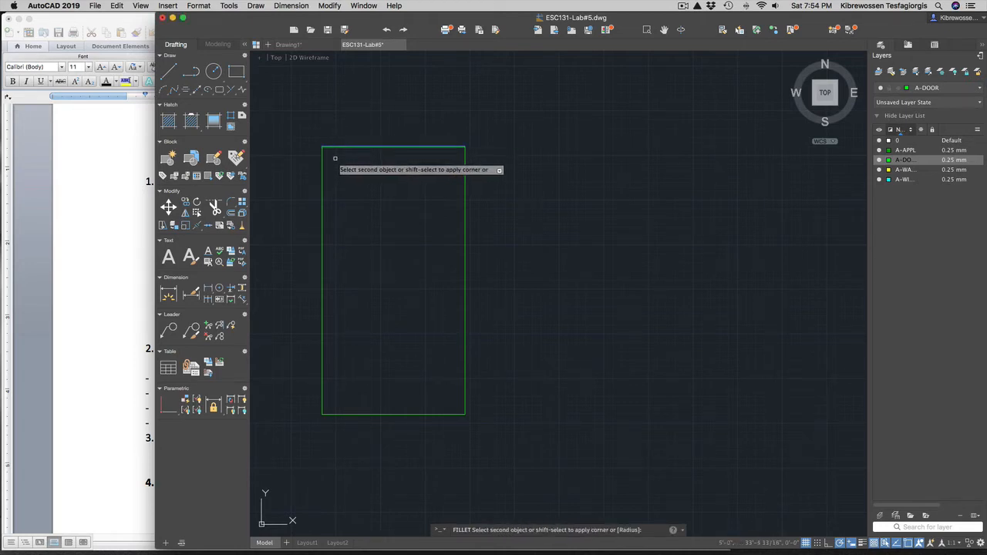
click(322, 166)
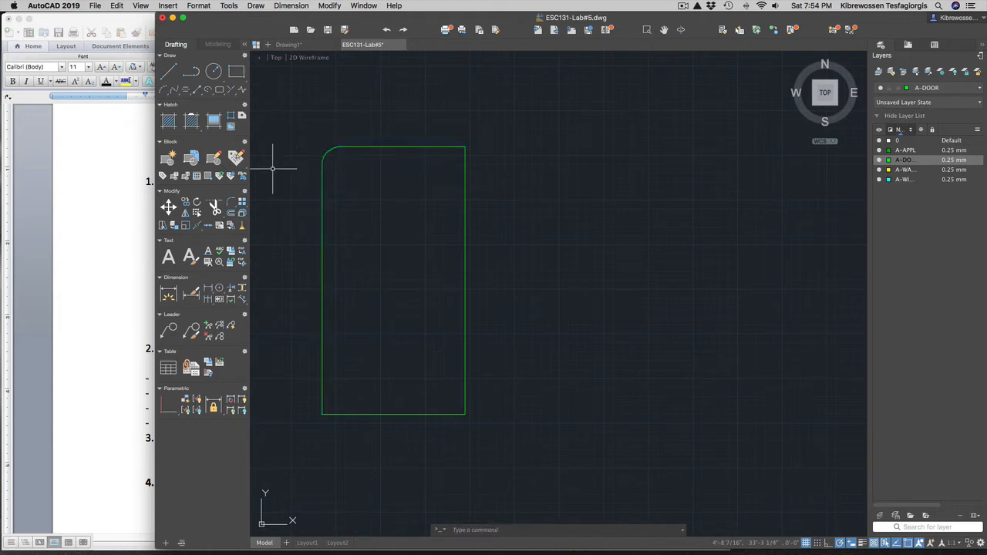
key(Return)
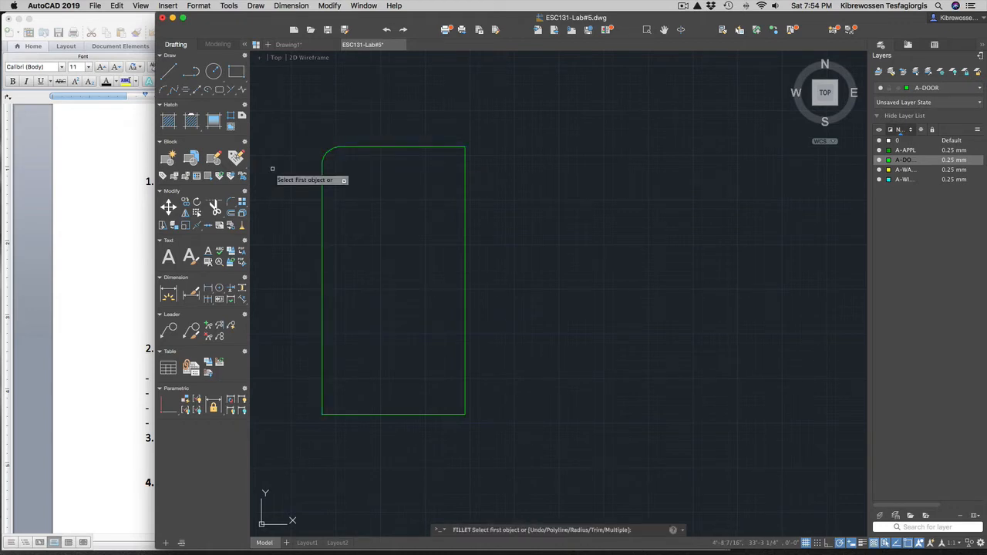
click(323, 379)
click(338, 414)
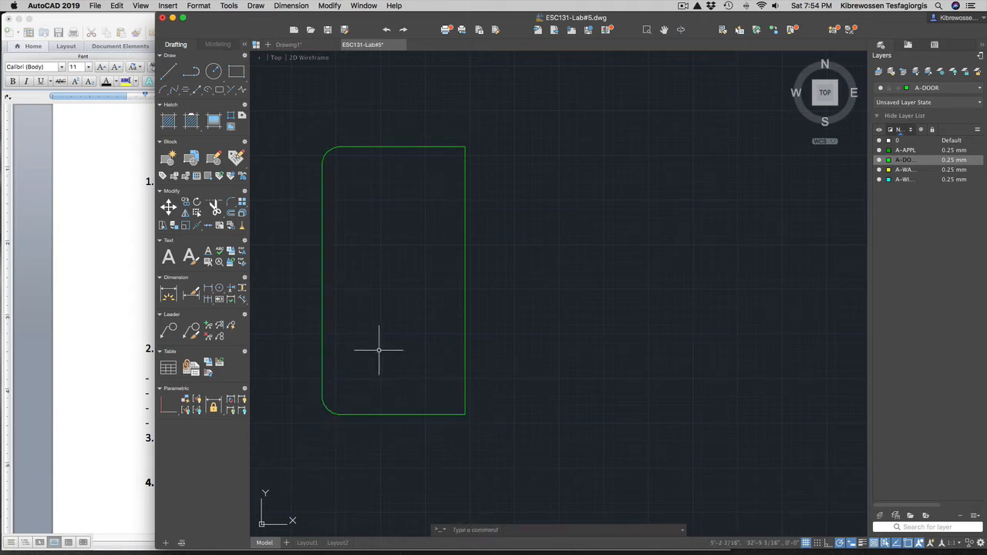
- Fillet the rectangle's upper-right and lower-right corners with a larger radius of about 2.5 inches
key(Return)
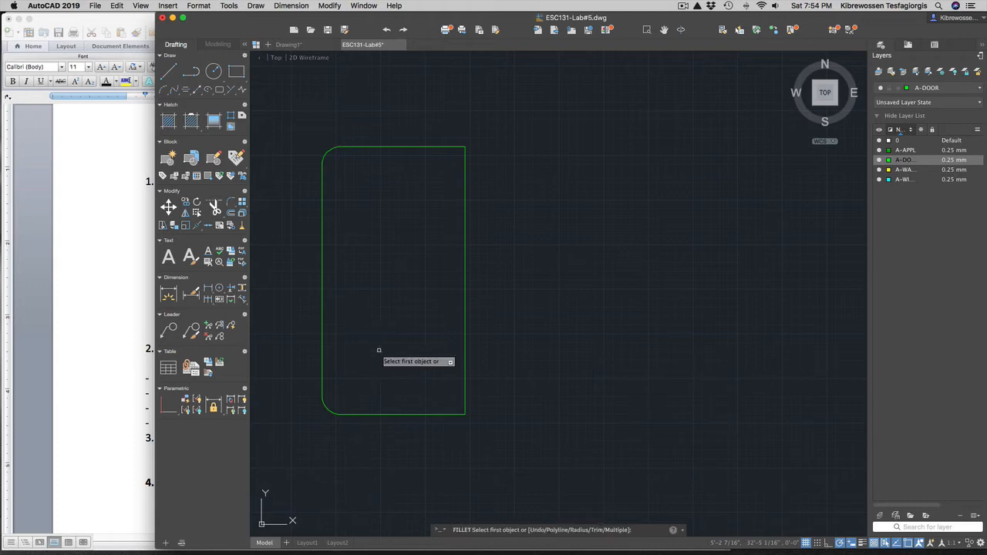
text(r)
key(Return)
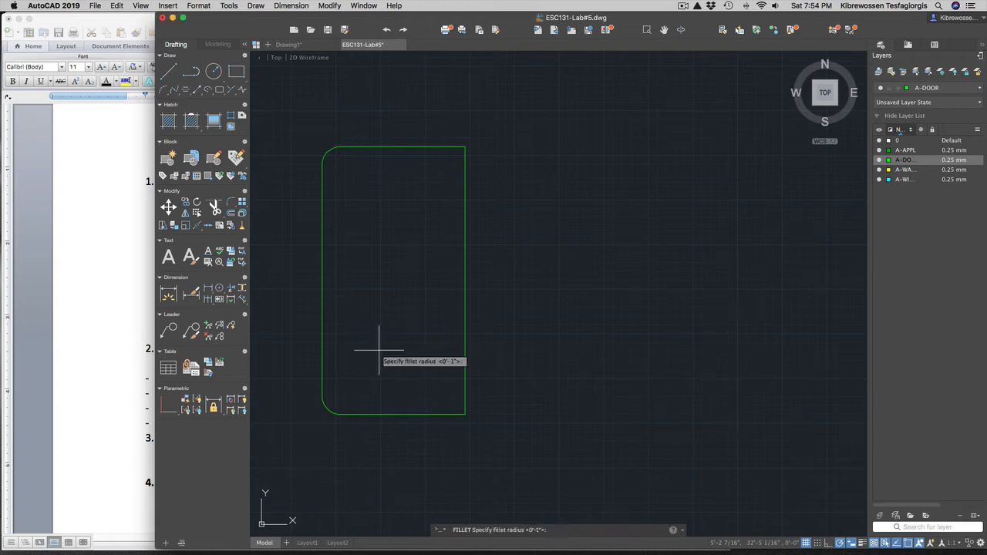
text(2)
key(Return)
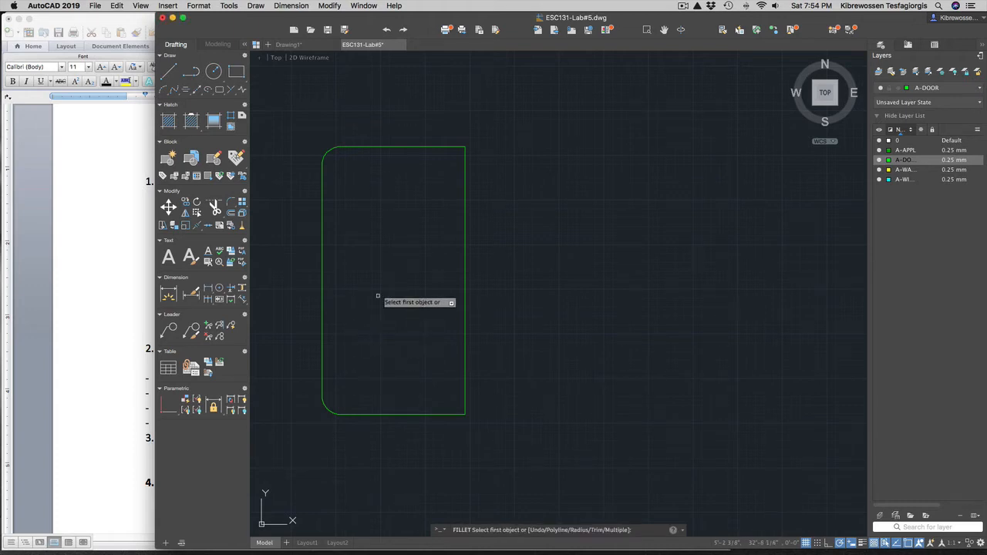
click(410, 148)
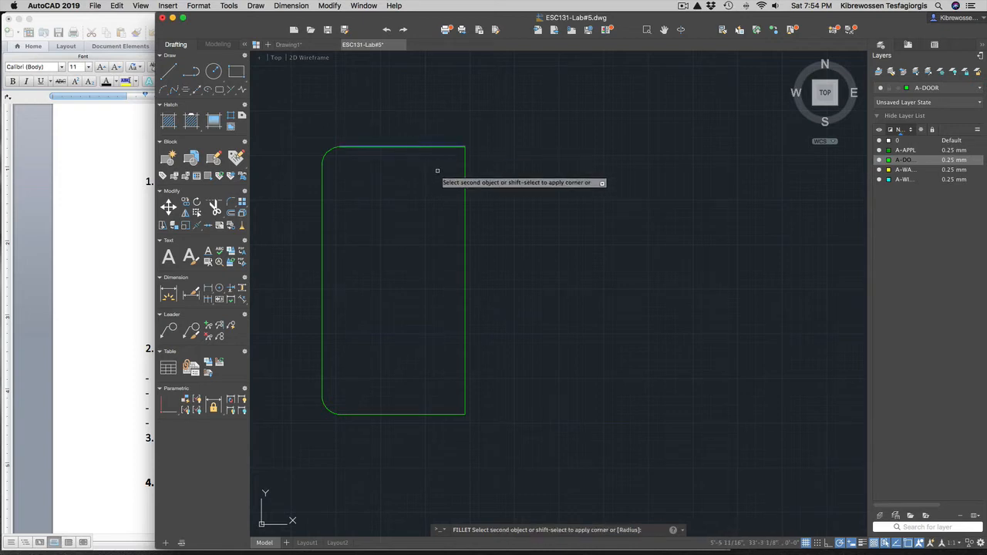
click(466, 193)
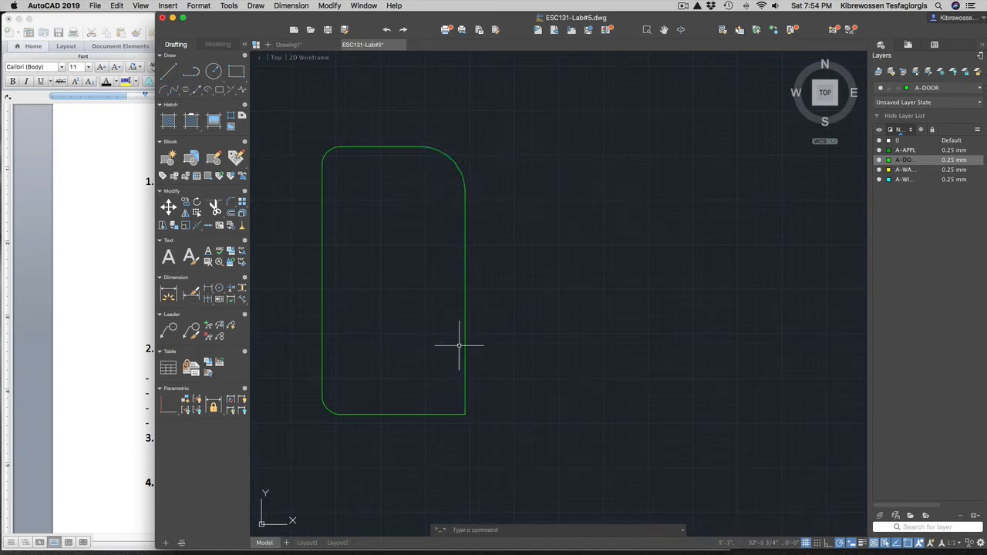
key(Return)
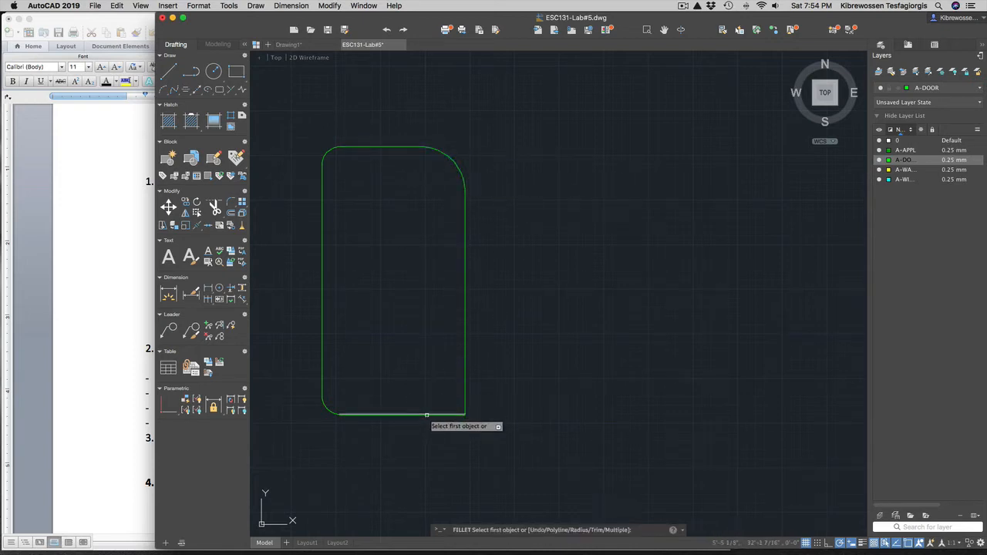
click(430, 414)
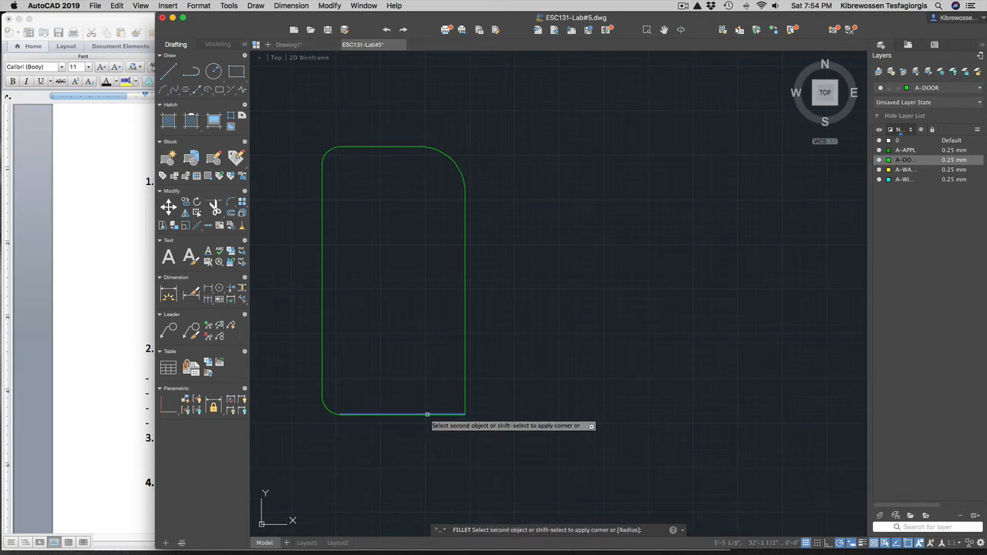
click(466, 387)
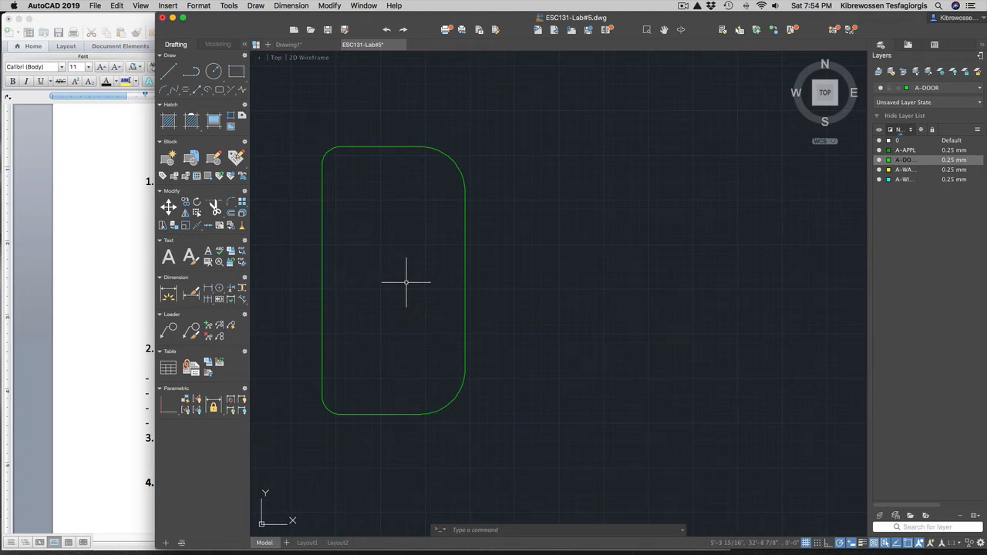
- Draw a closed rectangle 16 inches wide and 12 inches high from lines beside the rounded outline
scroll(609, 277, down, 3)
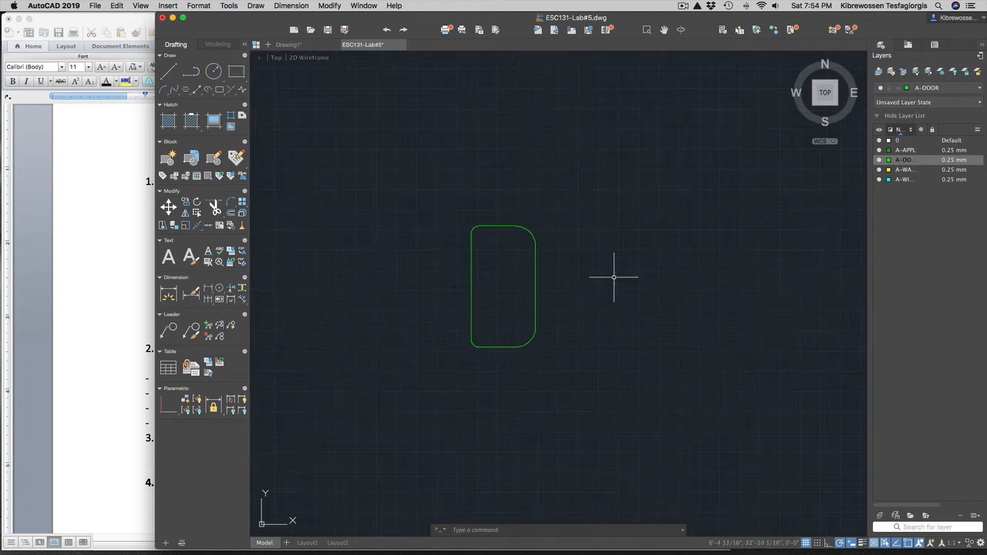
scroll(725, 266, down, 1)
scroll(710, 275, up, 5)
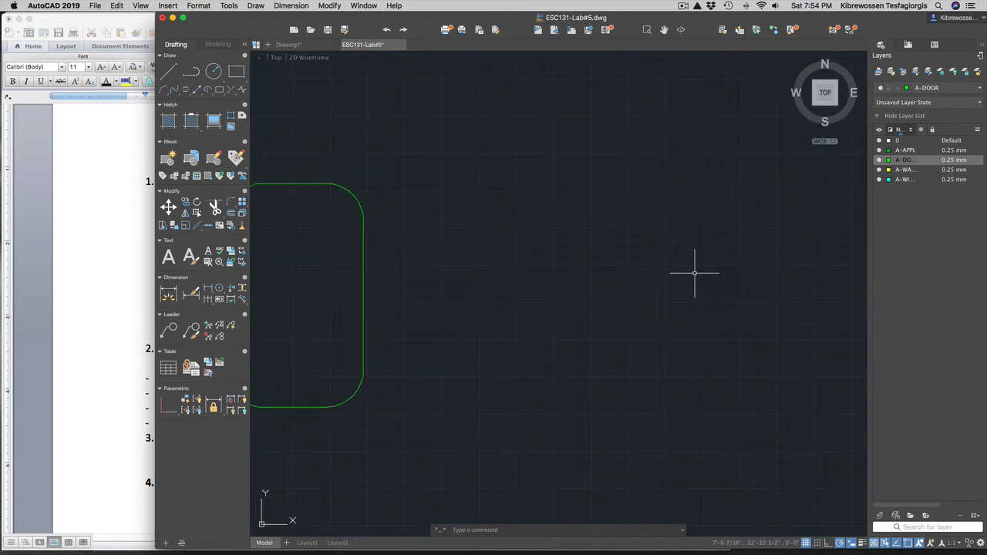
click(168, 71)
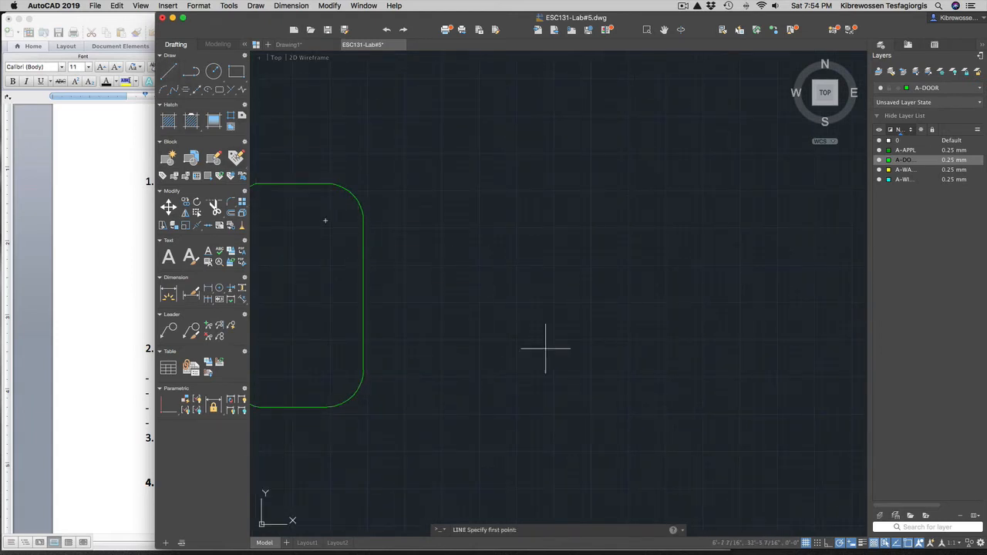
click(437, 385)
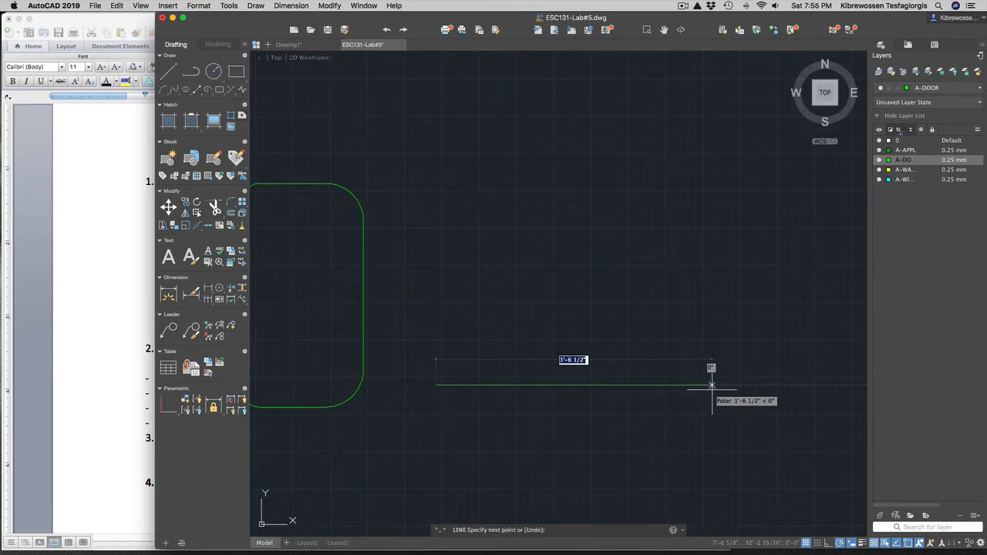
text(16)
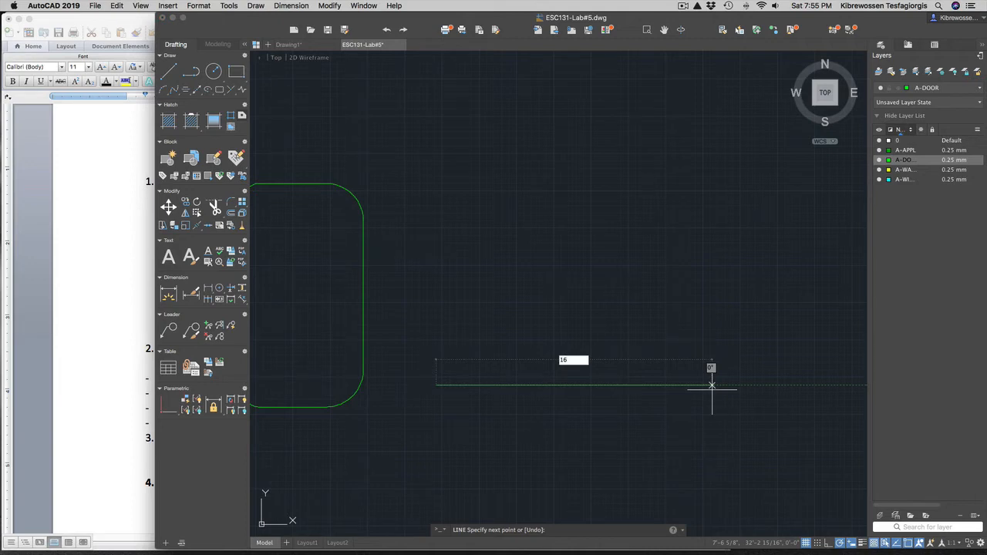
key(Return)
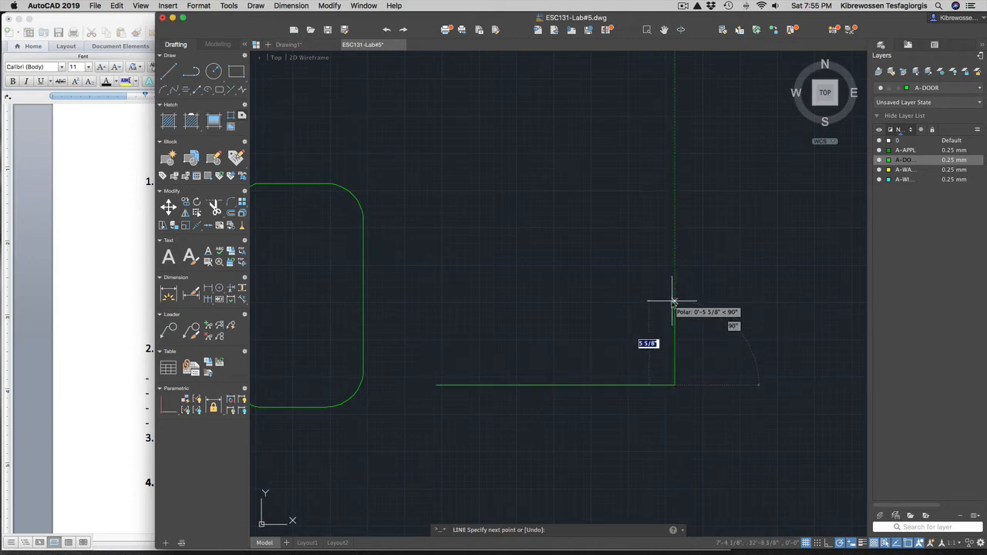
text(12)
key(Return)
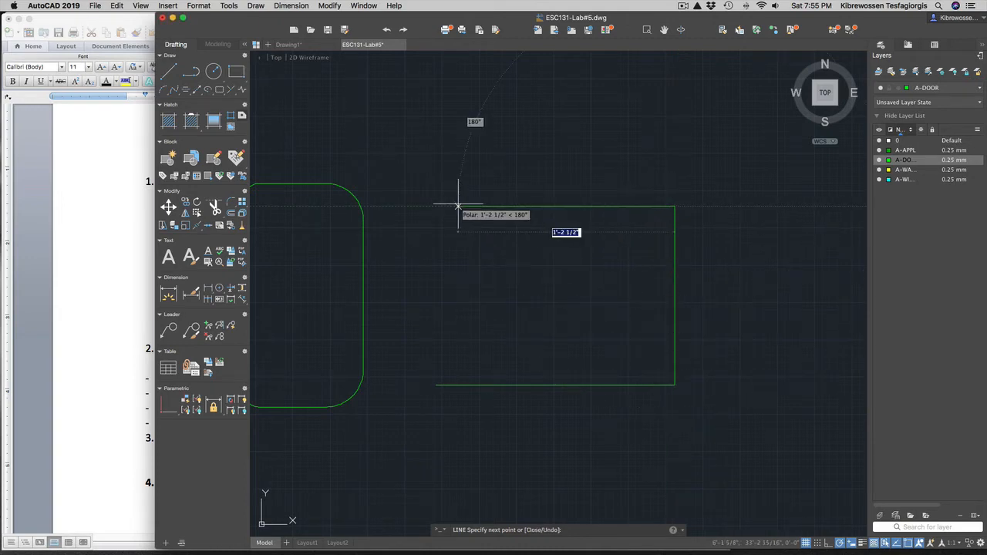
text(16)
key(Return)
text(c)
key(Return)
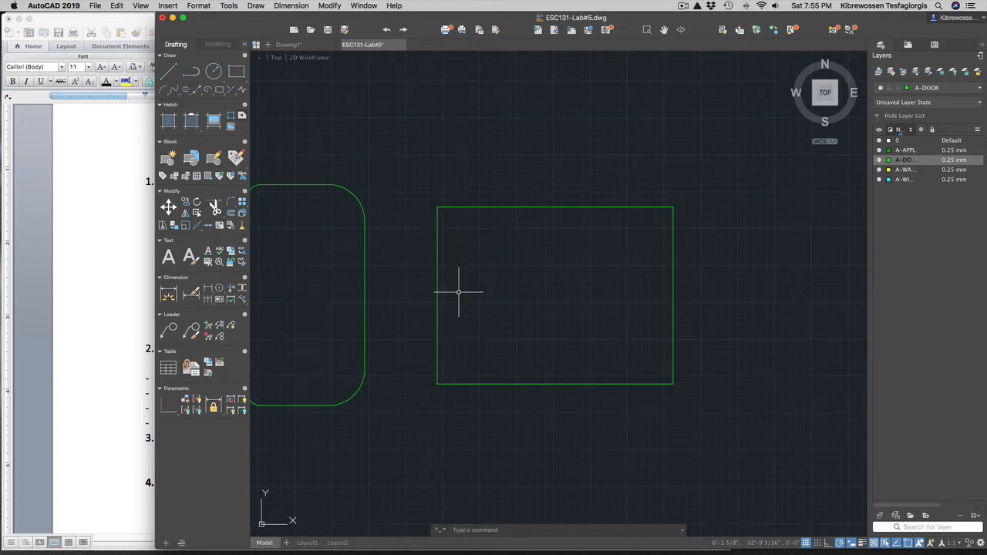
- Offset the new rectangle's left edge 2 inches toward its inside
text(o)
key(Return)
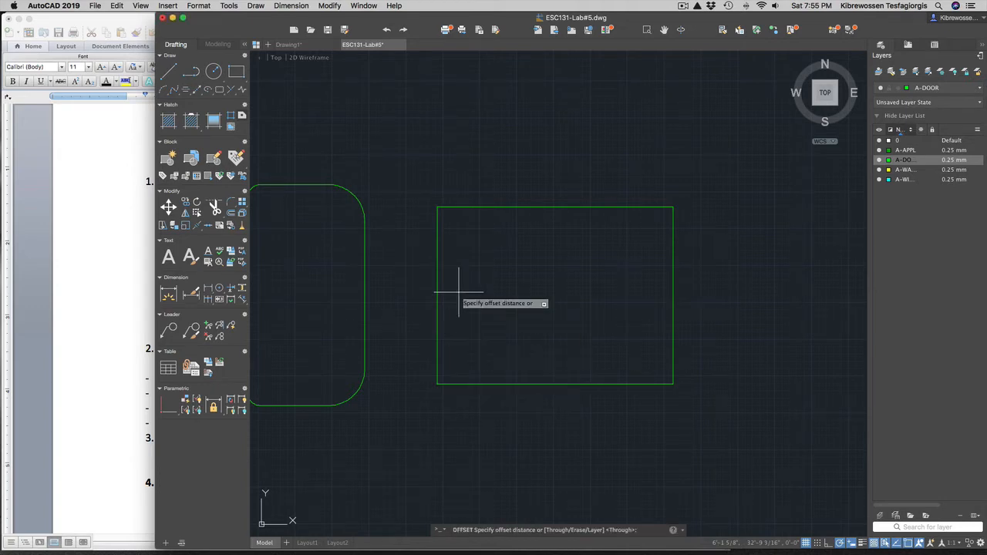
text(1)
key(Return)
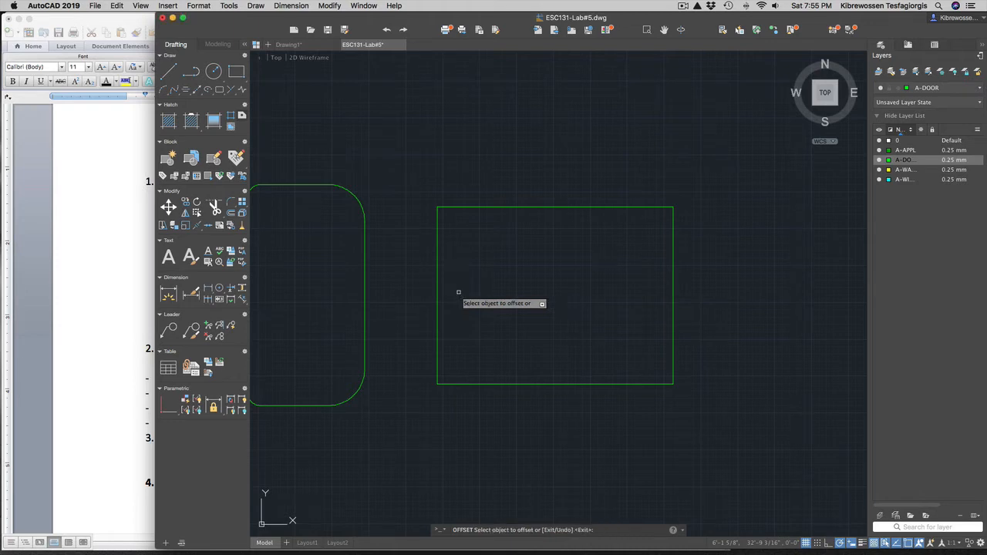
click(438, 297)
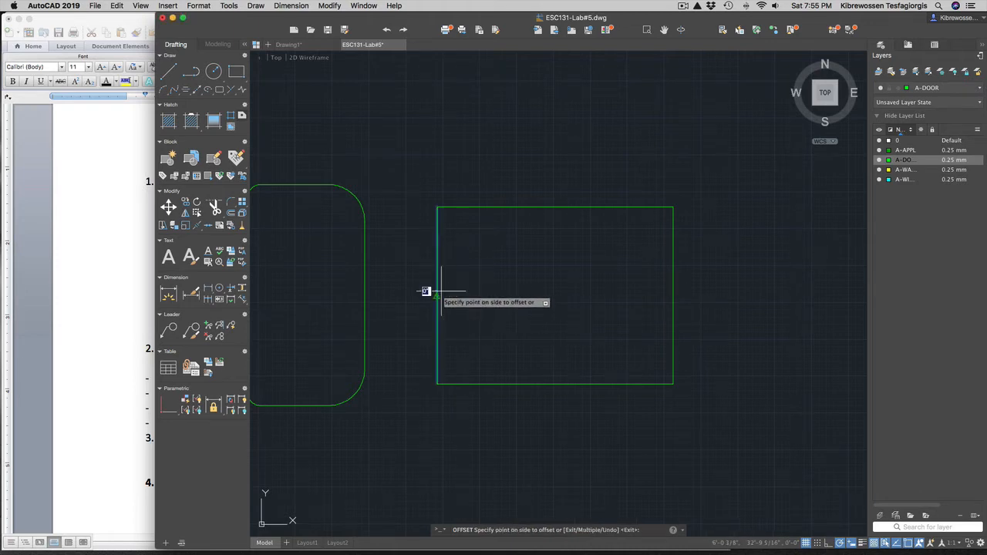
click(496, 302)
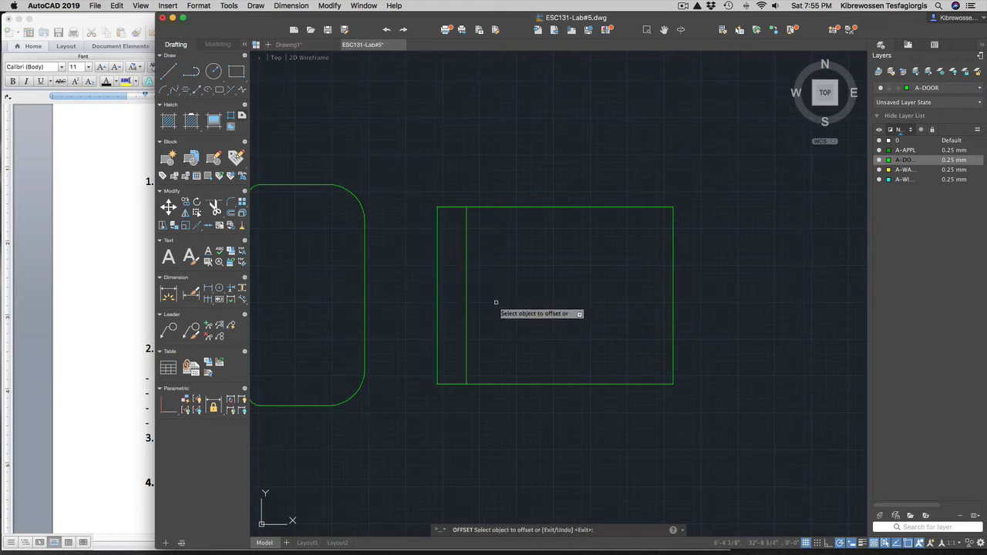
key(Return)
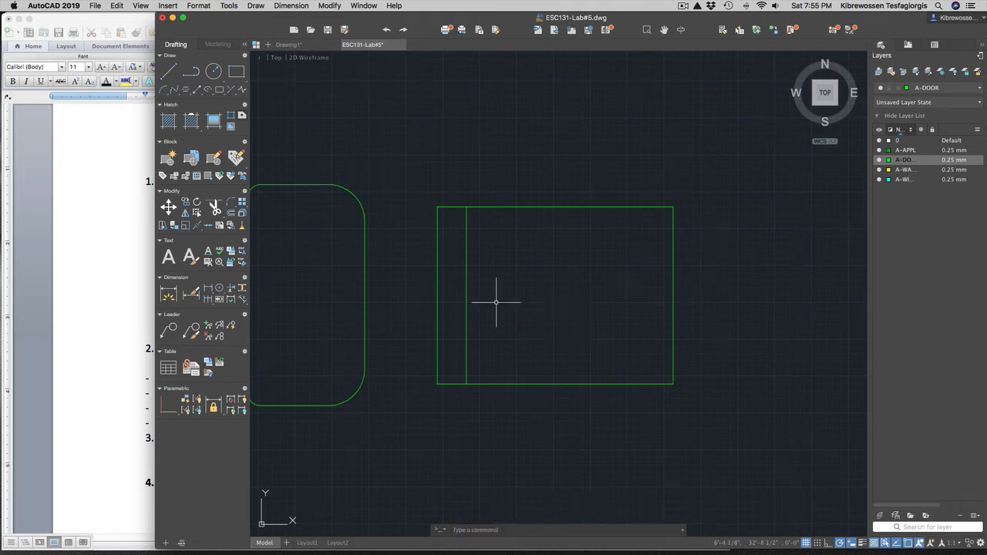
- Offset the inner vertical line another 3 inches toward the rectangle's right edge
text(o)
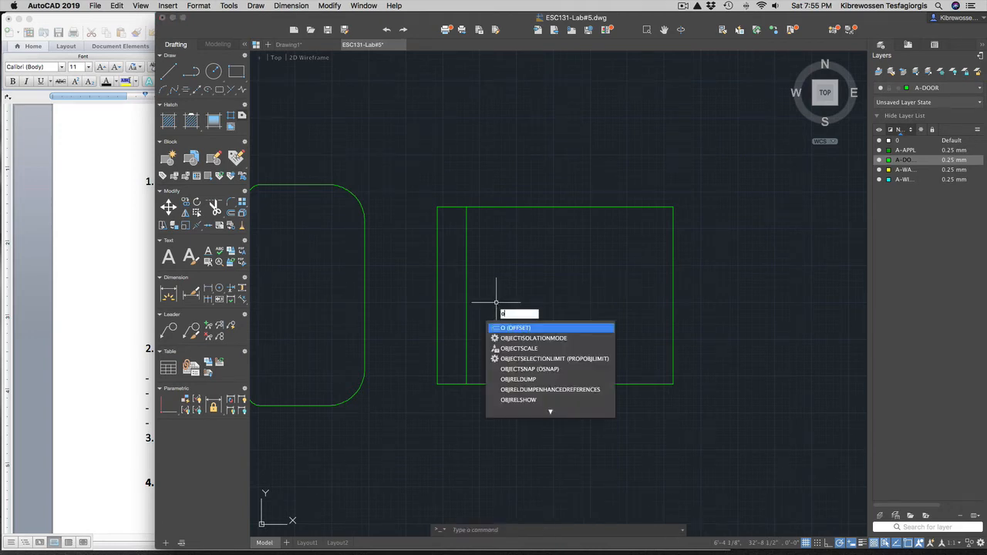
key(Return)
key(Return)
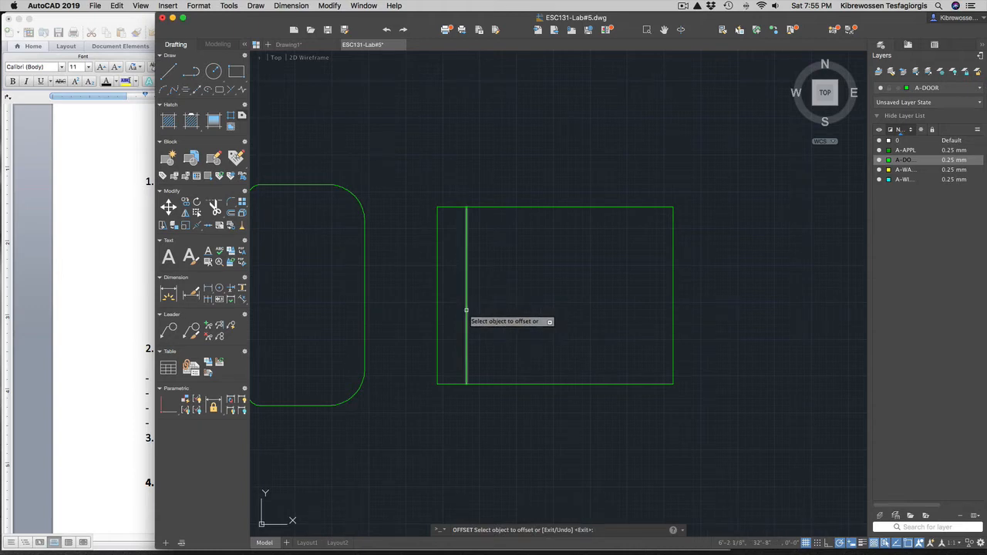
click(466, 316)
click(548, 313)
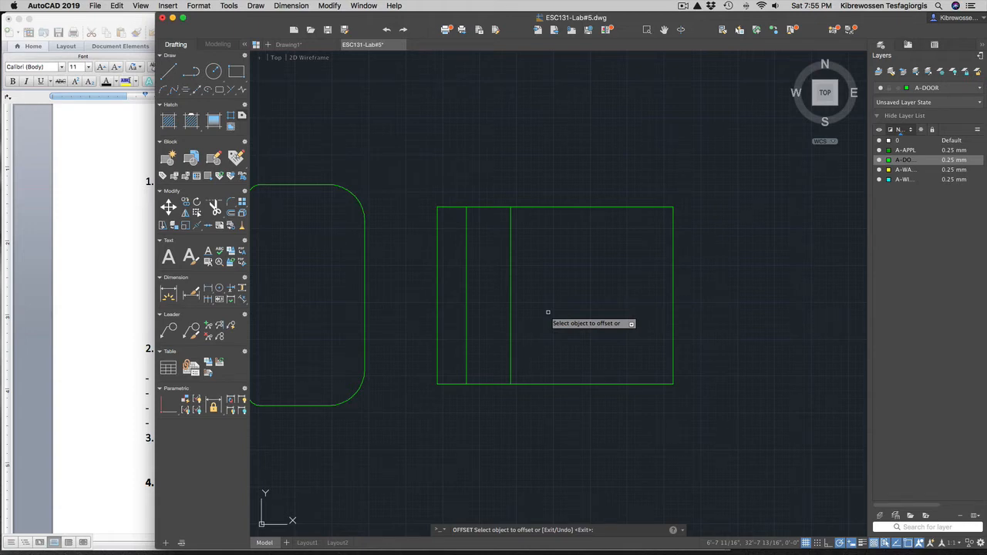
key(Escape)
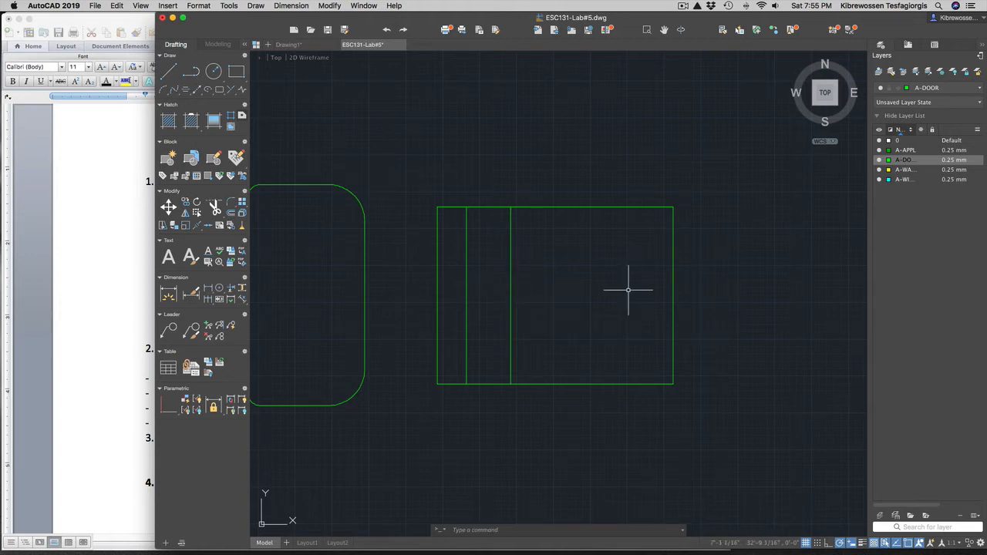
- Draw an ellipse centered on the second inner line's midpoint, reaching that line's upper end and the midpoint of the rectangle's right edge
click(208, 92)
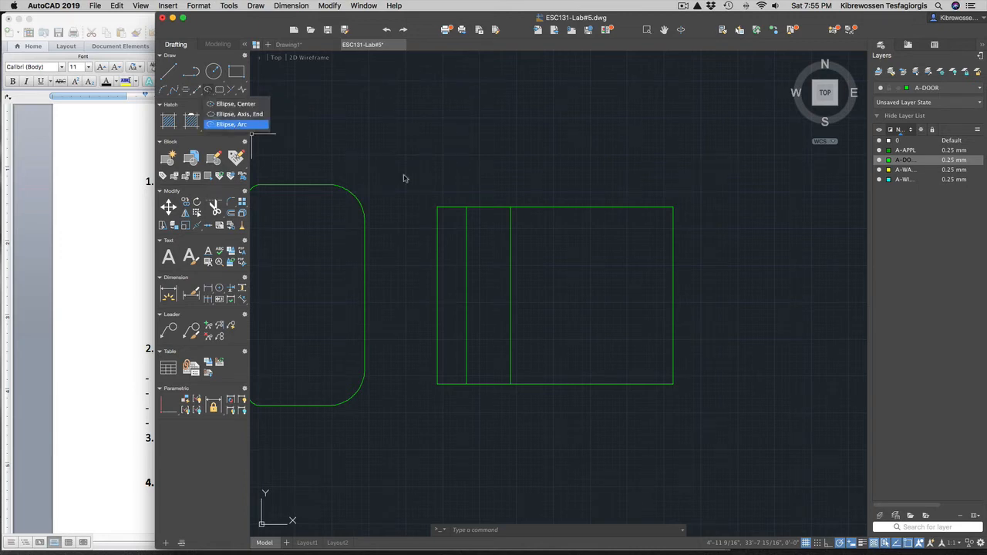
click(241, 104)
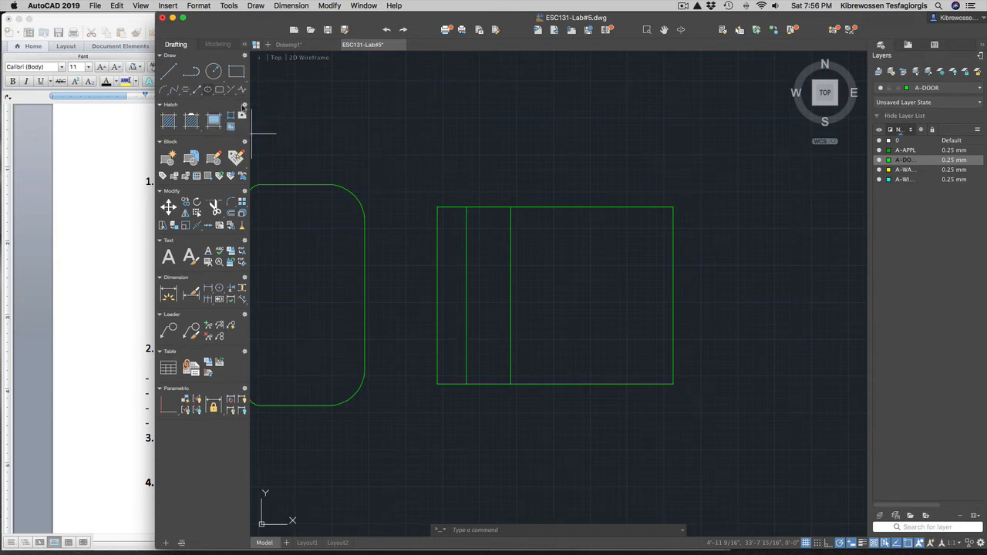
click(511, 296)
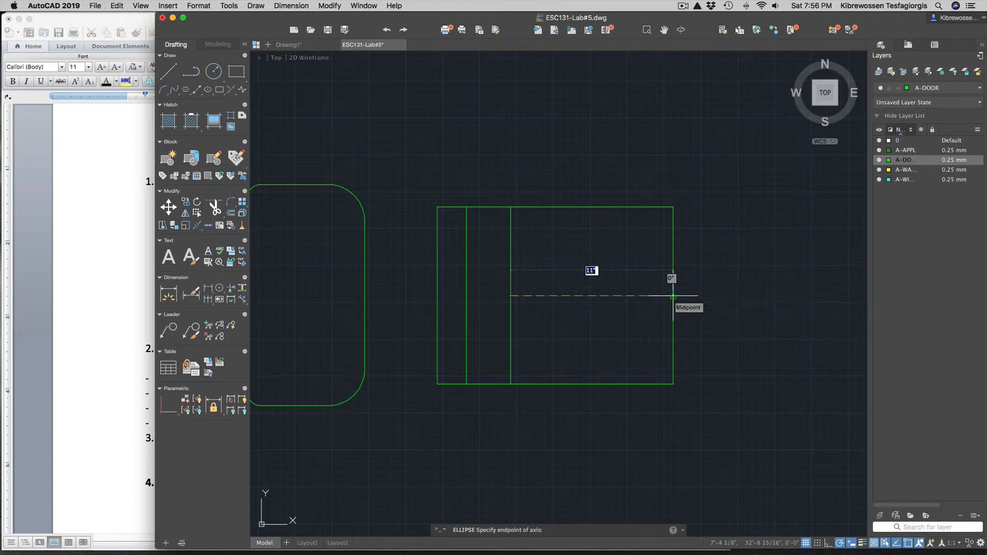
click(511, 207)
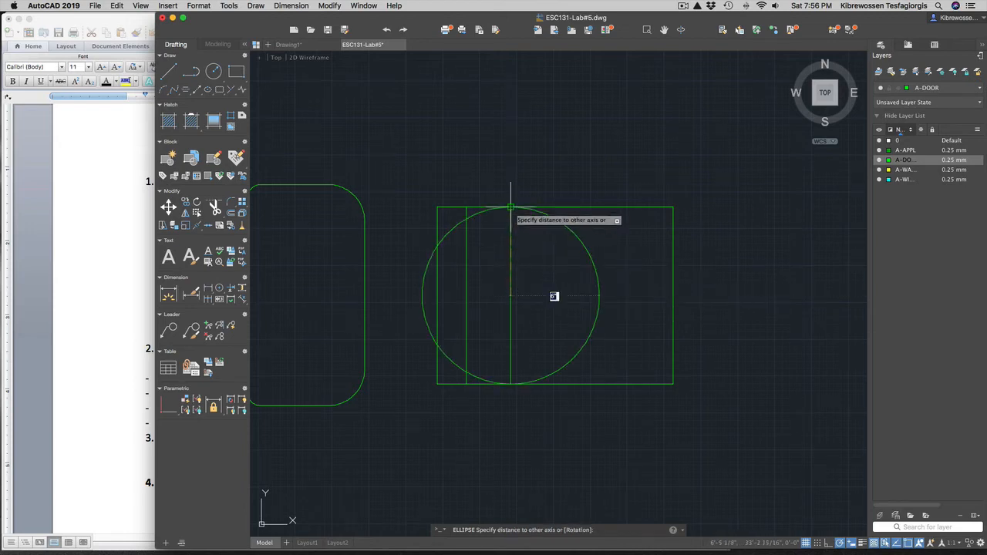
click(673, 295)
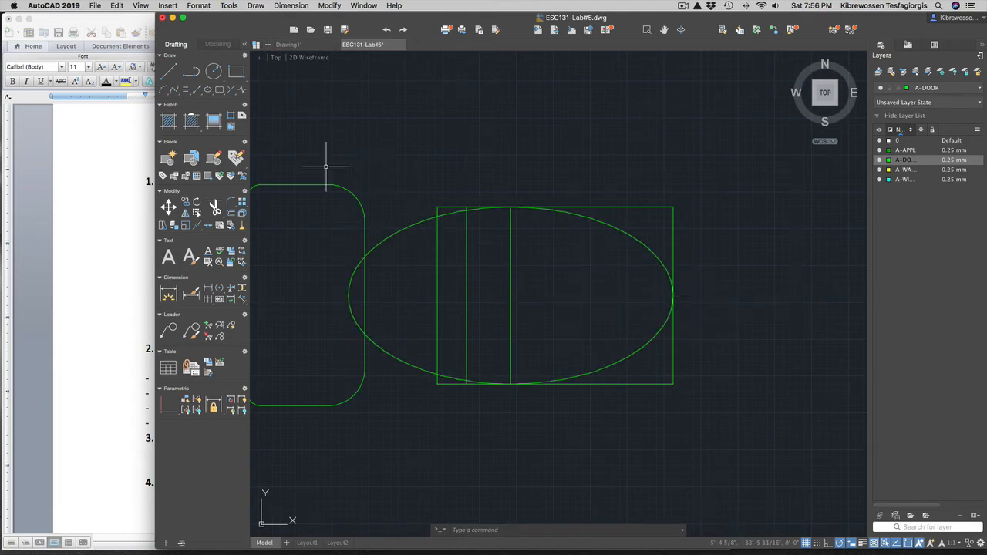
- Draw a second ellipse from the same center, reaching the inner line's upper end and the midpoint of the rectangle's left edge
click(208, 91)
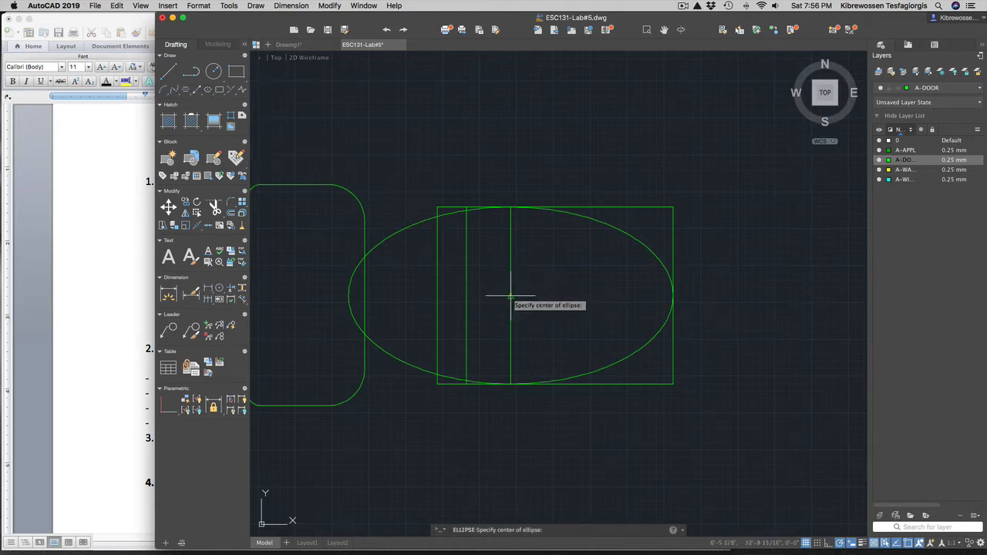
click(510, 295)
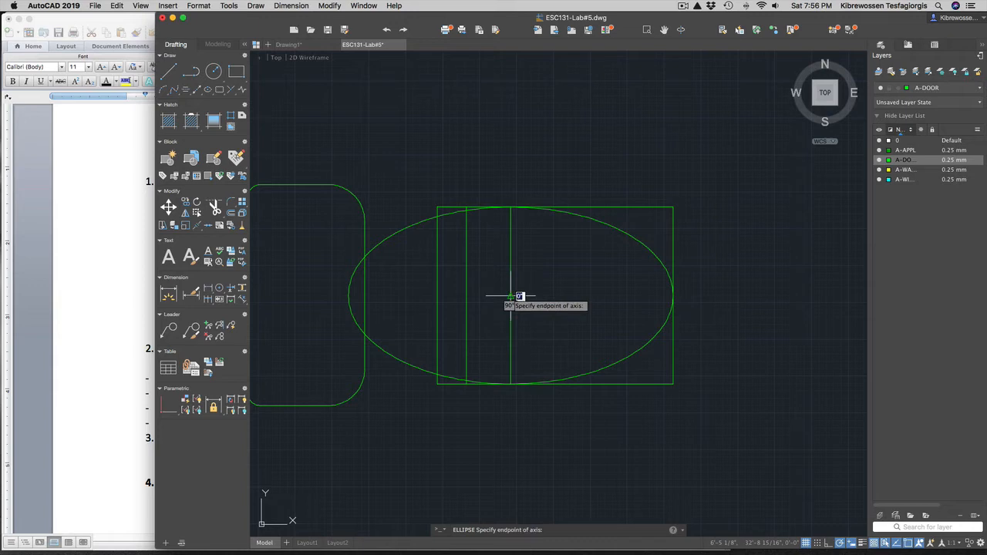
click(510, 207)
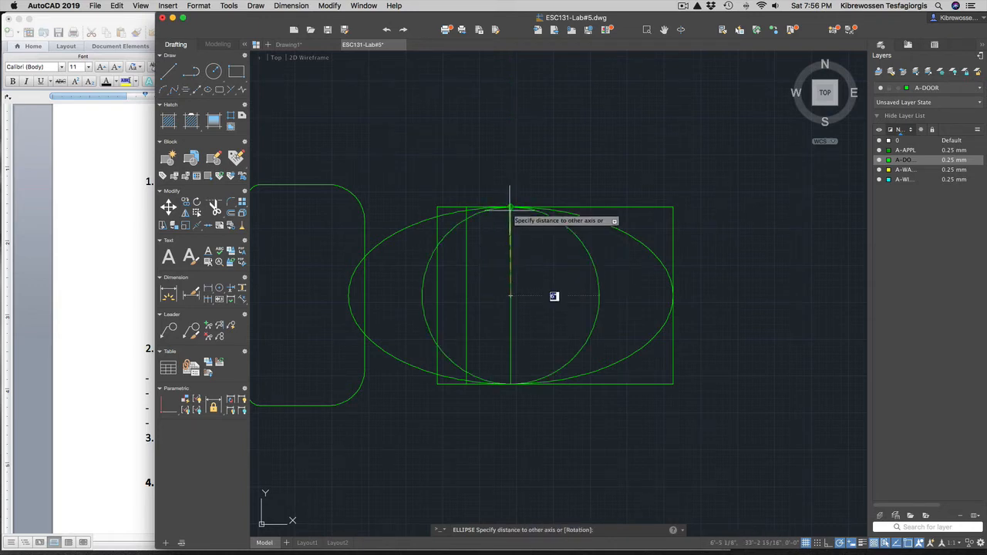
click(438, 295)
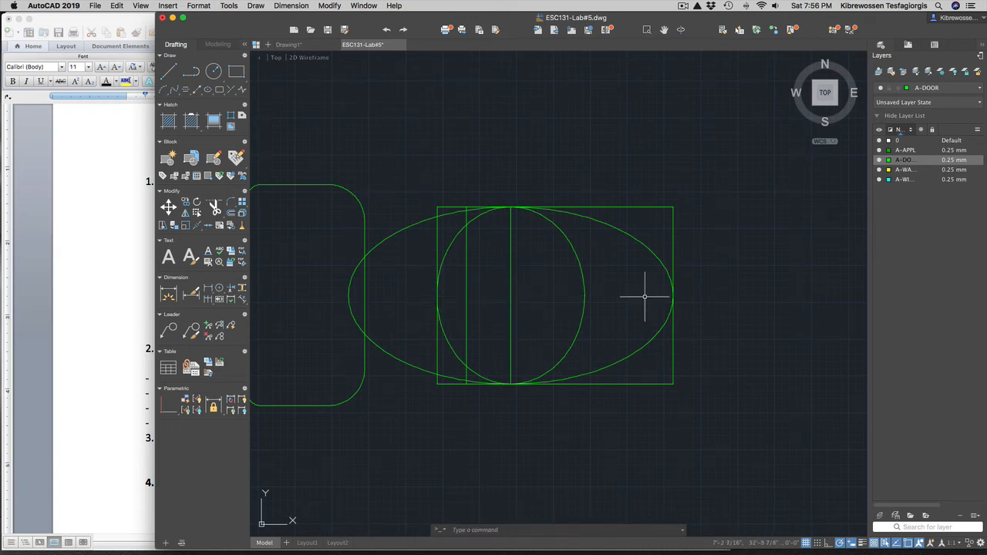
- Trim away the right half of the smaller ellipse, using the surrounding lines and ellipses as cutting edges
scroll(435, 240, down, 2)
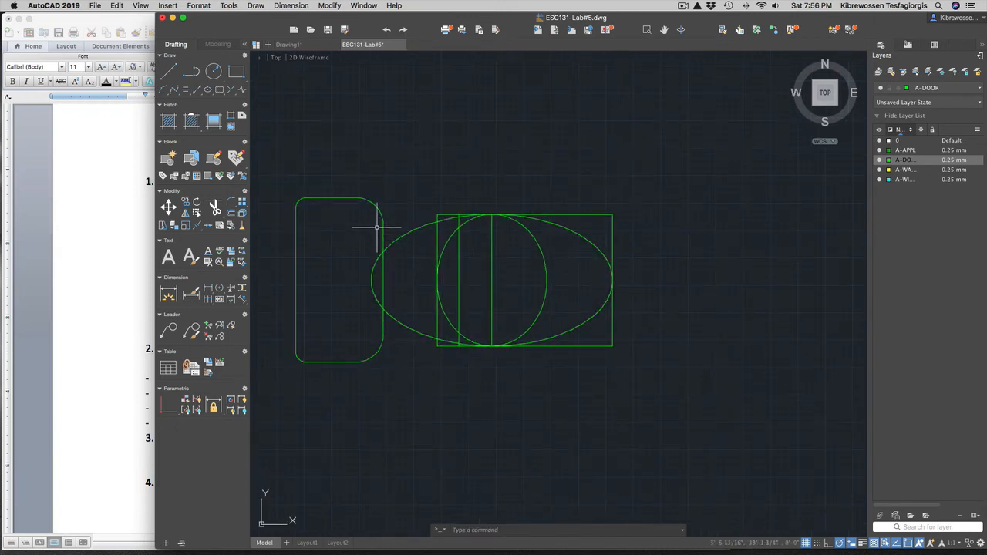
text(tr)
key(Return)
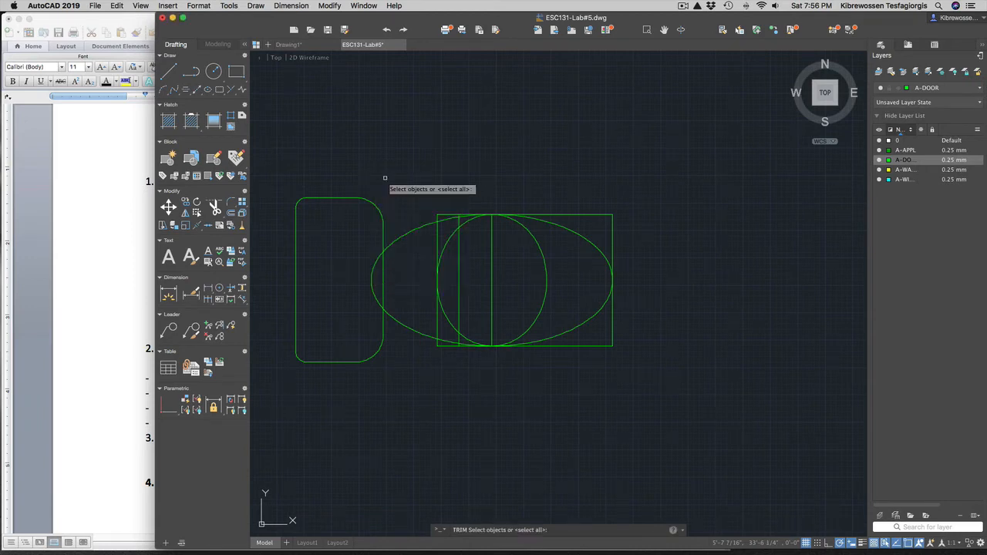
click(365, 169)
mouse_move(434, 145)
mouse_down()
mouse_move(681, 379)
mouse_move(342, 410)
mouse_move(346, 403)
mouse_up()
key(Return)
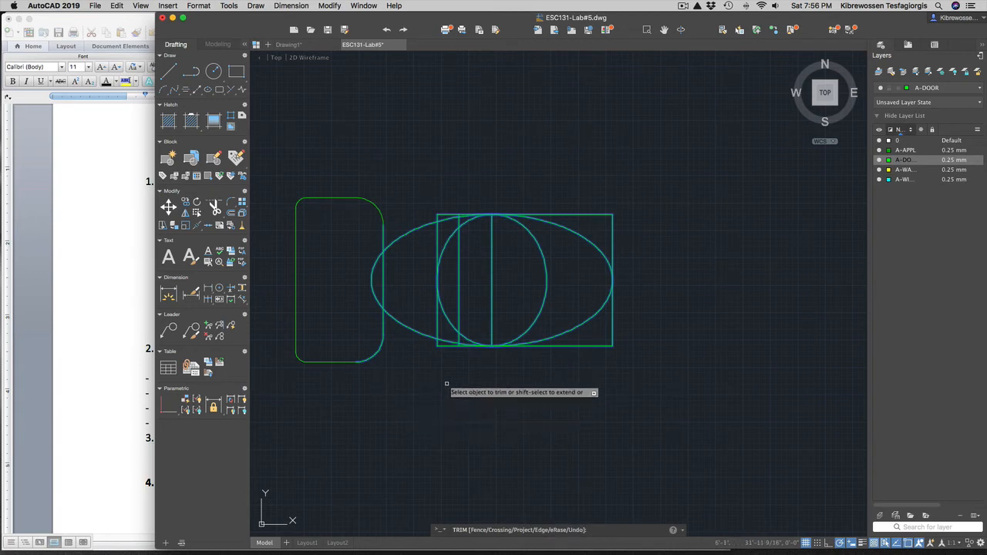
click(539, 245)
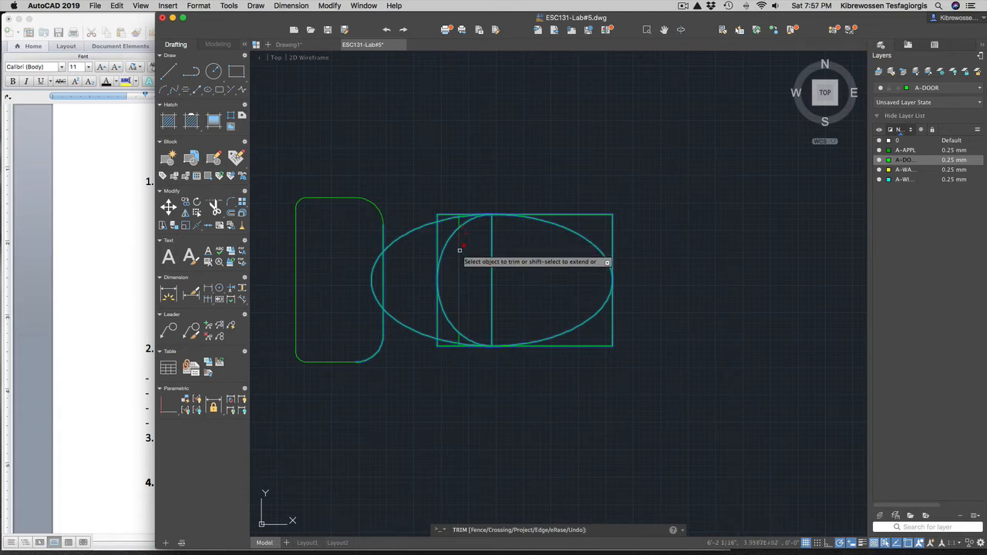
click(419, 229)
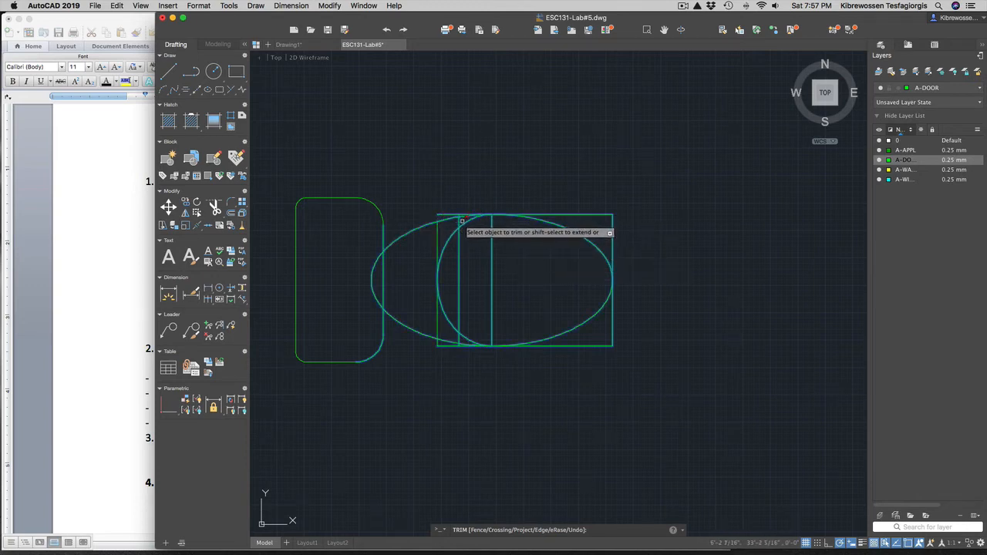
key(Escape)
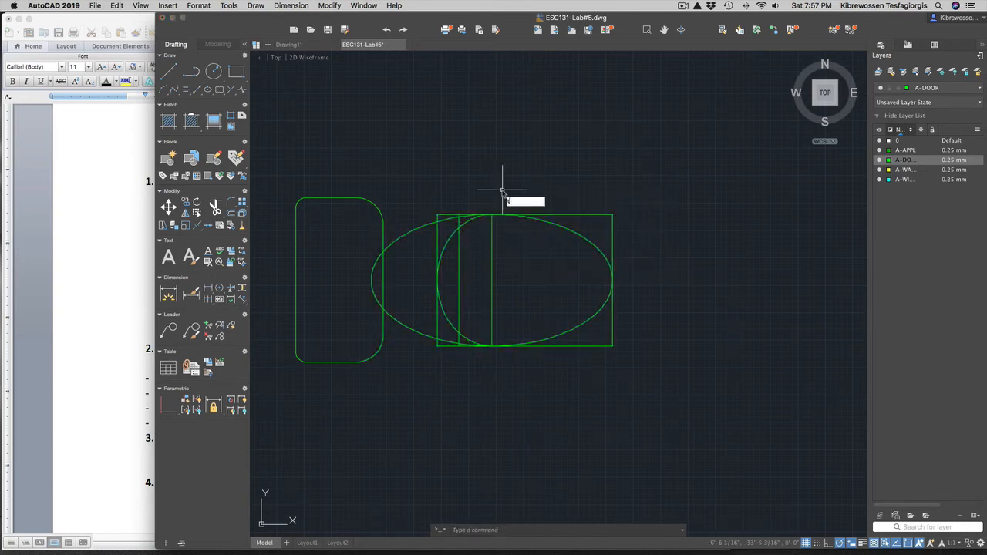
- Trim away the larger ellipse's left half and the rectangle's top edge left of the second inner vertical line, using that line as cutting edge
key(Return)
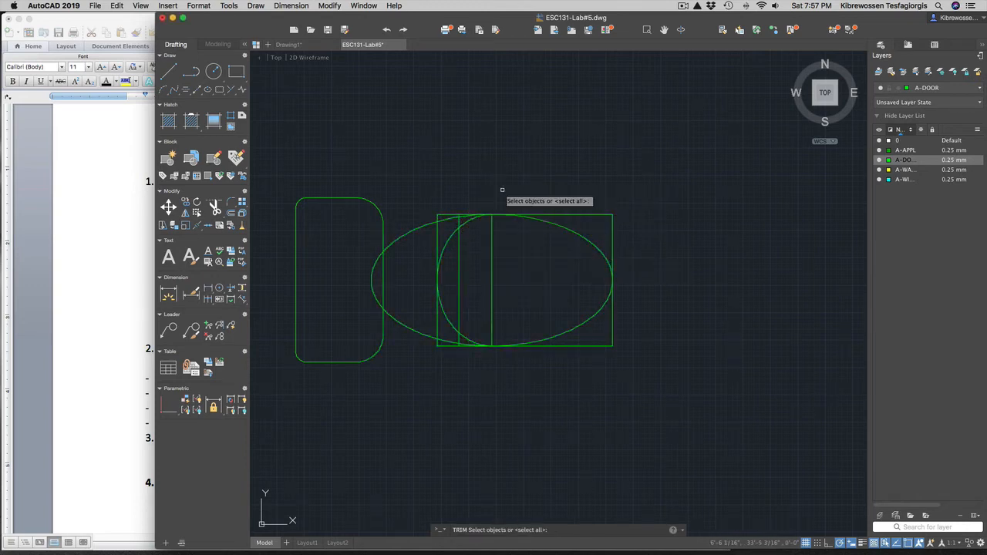
click(492, 261)
key(Return)
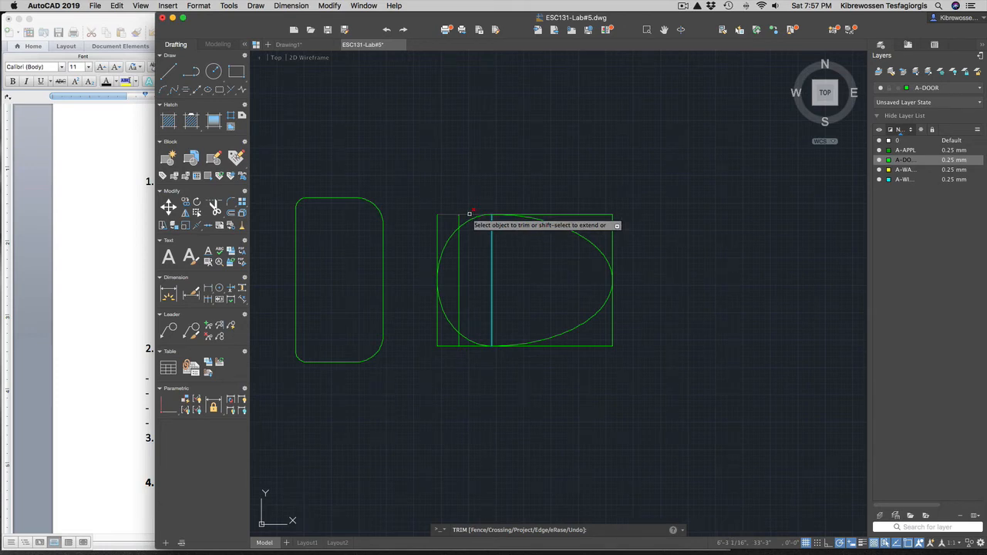
click(469, 215)
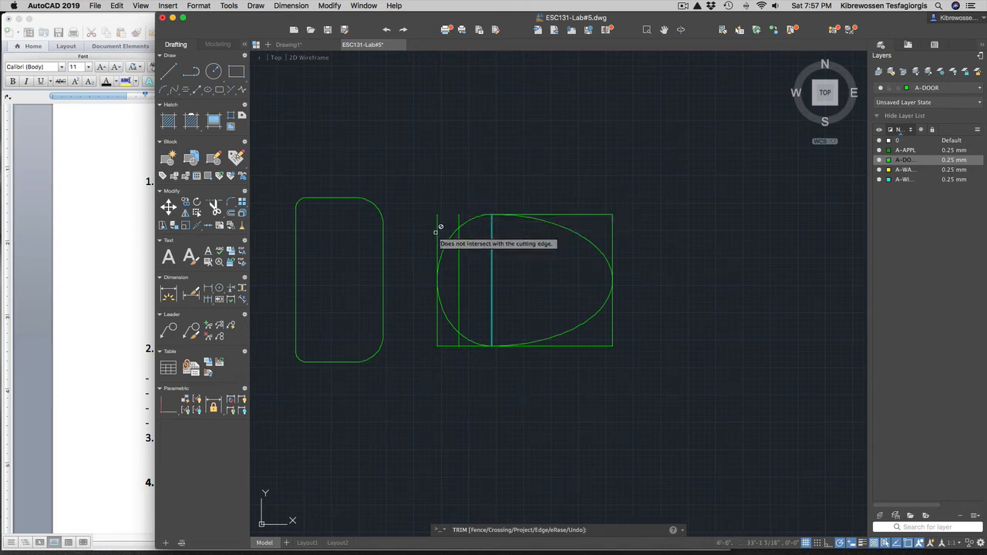
key(Escape)
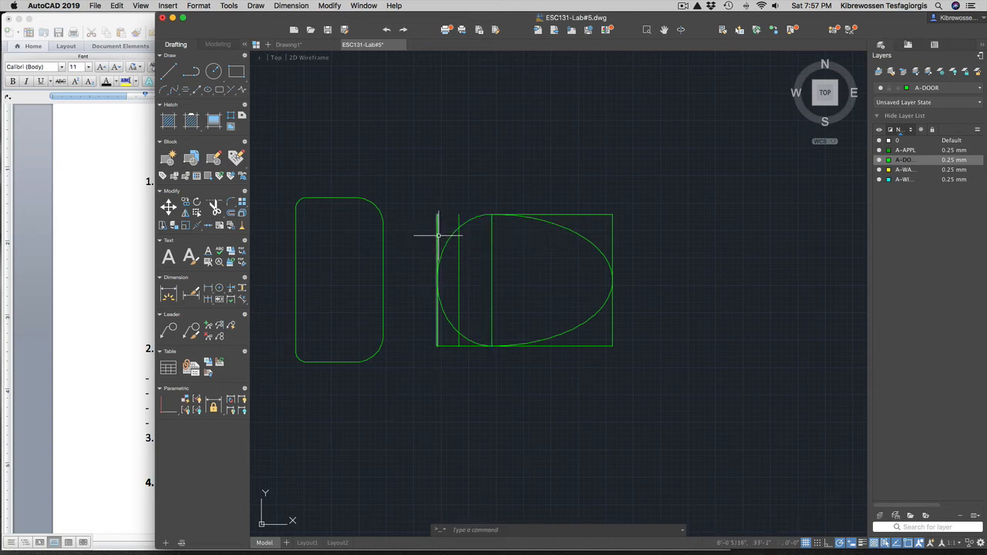
- Trim off the smaller ellipse's portion left of the first inner vertical line, using that line as the cutting edge
text(tr)
key(Return)
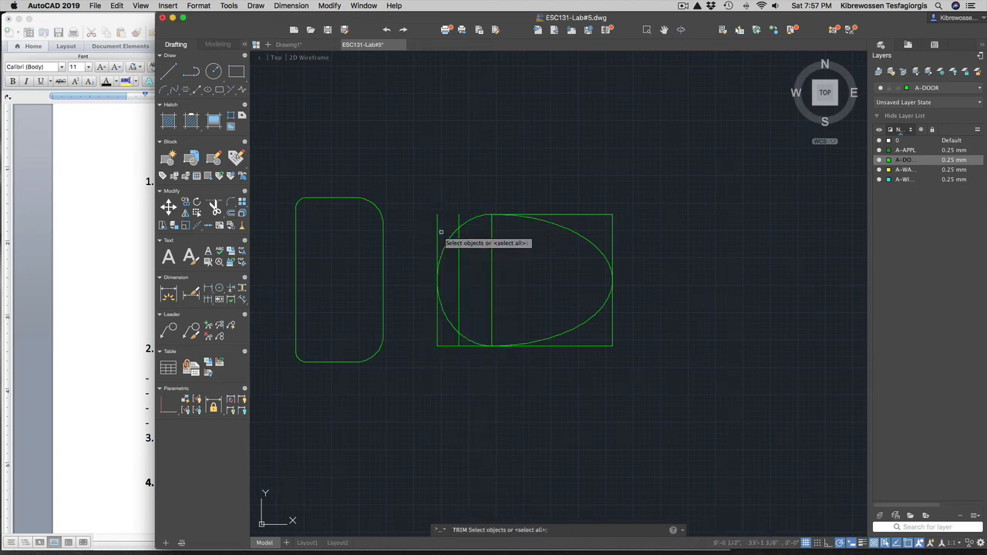
click(459, 252)
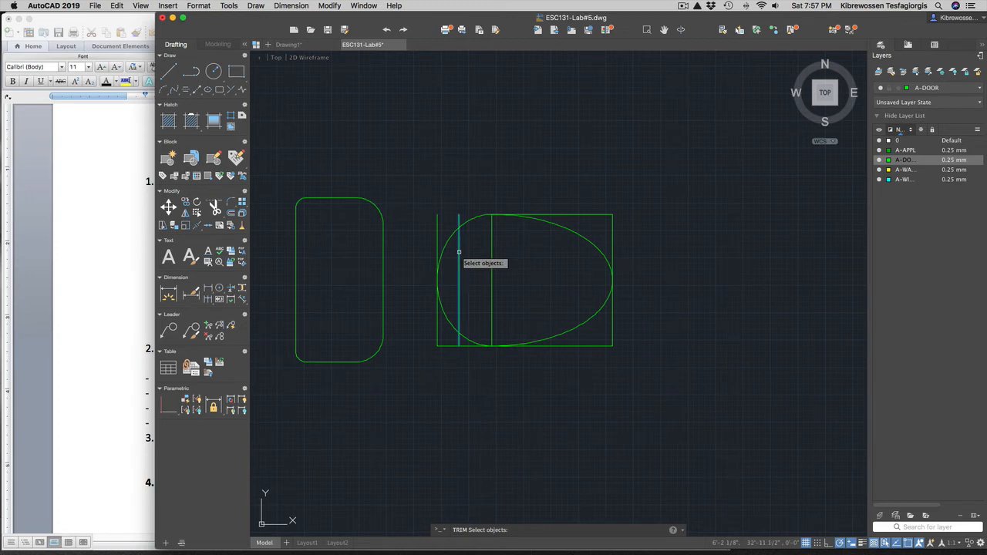
key(Return)
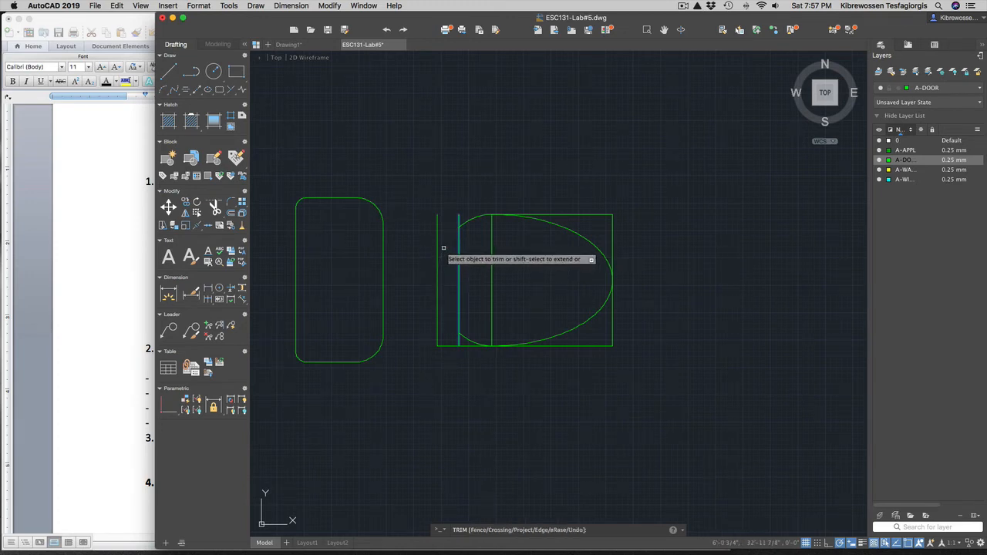
key(Escape)
- Trim the first inner line's ends and the rectangle's bottom edge left of the bowl, using the two short arcs as cutting edges
text(tr)
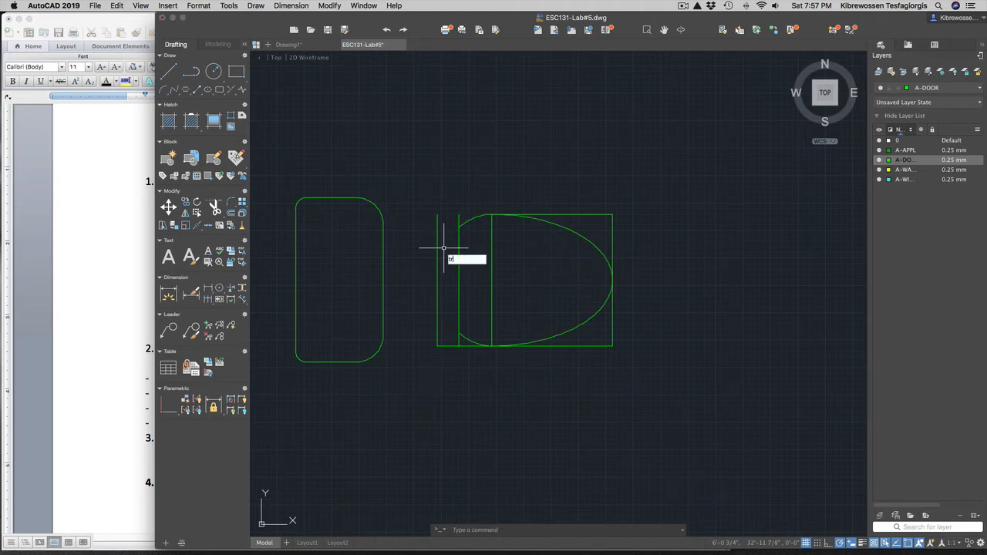
key(Return)
click(475, 218)
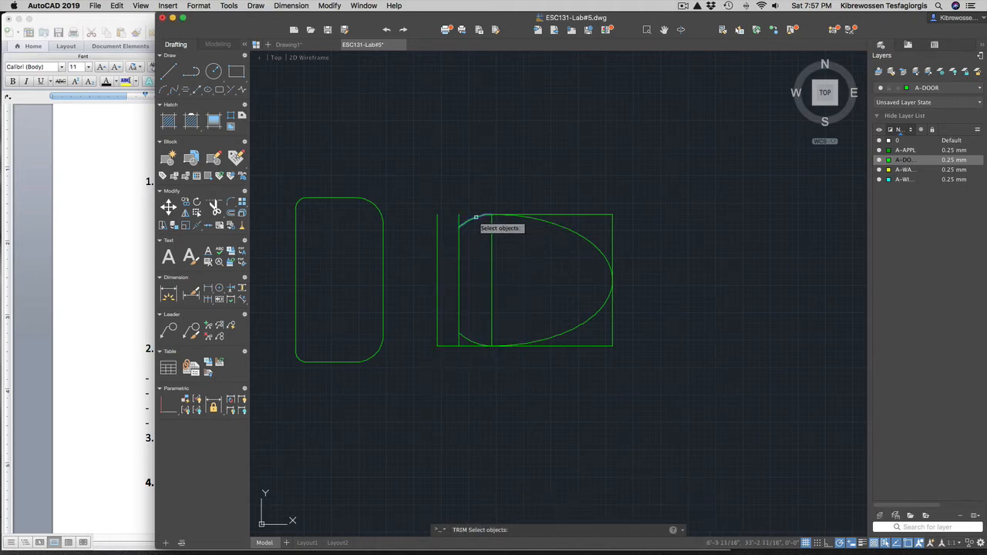
click(466, 338)
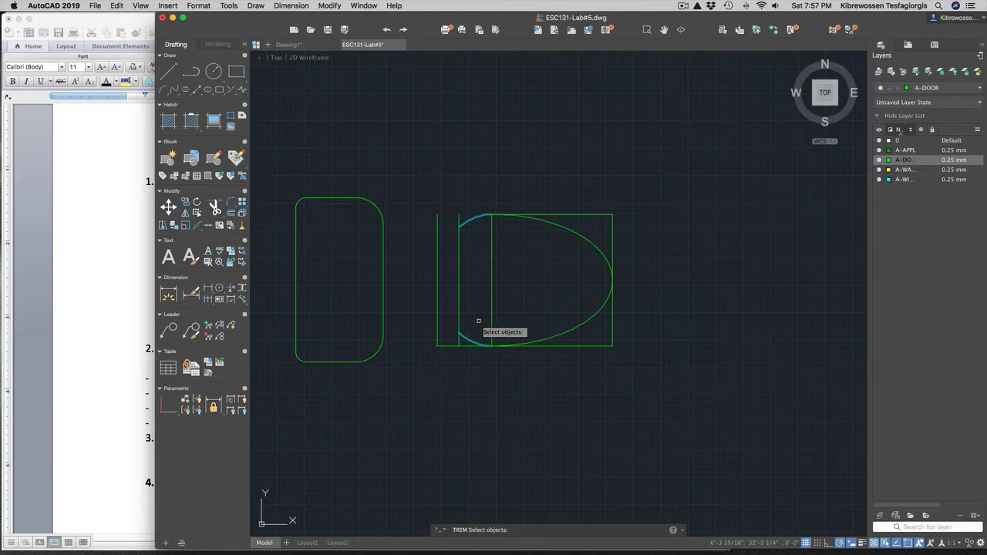
key(Return)
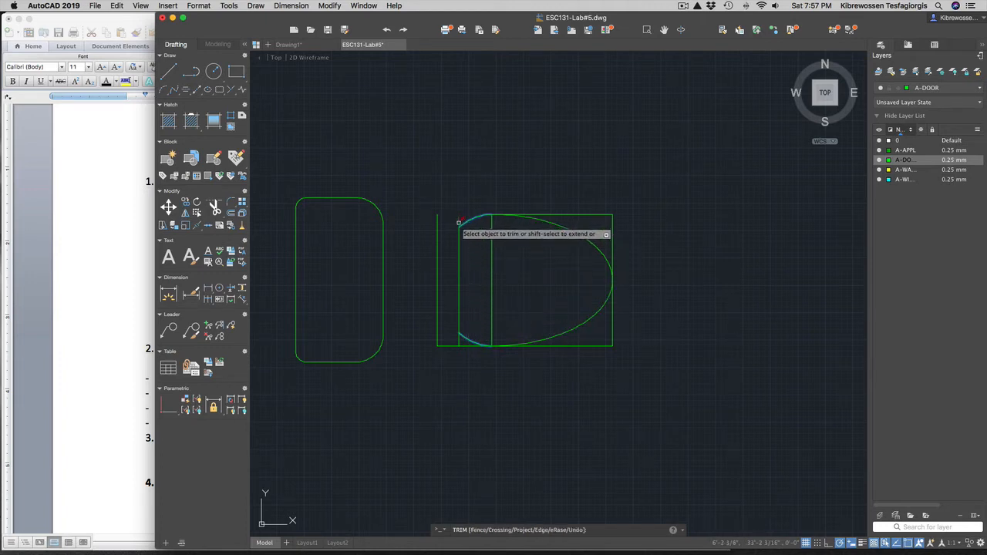
click(463, 346)
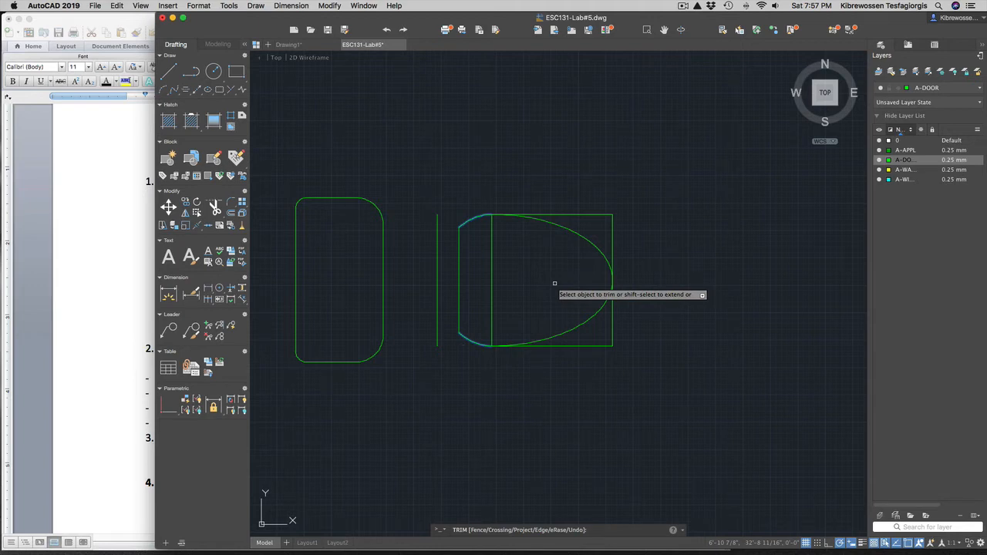
click(492, 268)
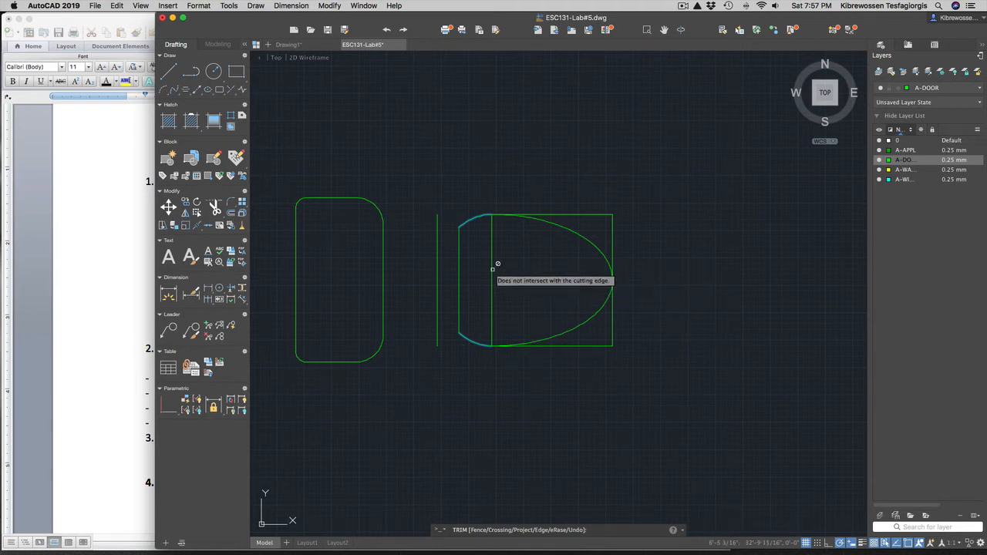
key(Escape)
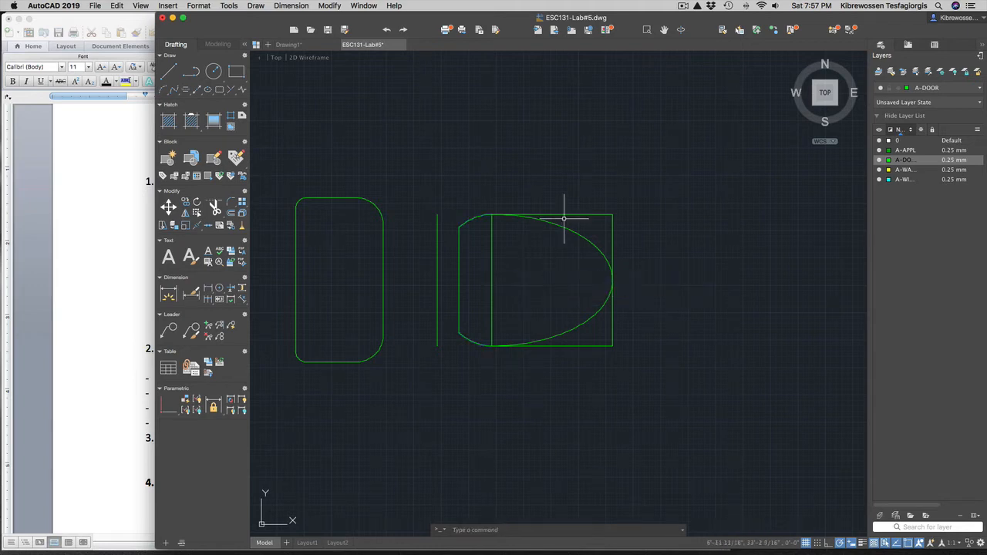
- Delete the rectangle's remaining top, right and bottom edges and the vertical line crossing the bowl
click(573, 215)
key(Escape)
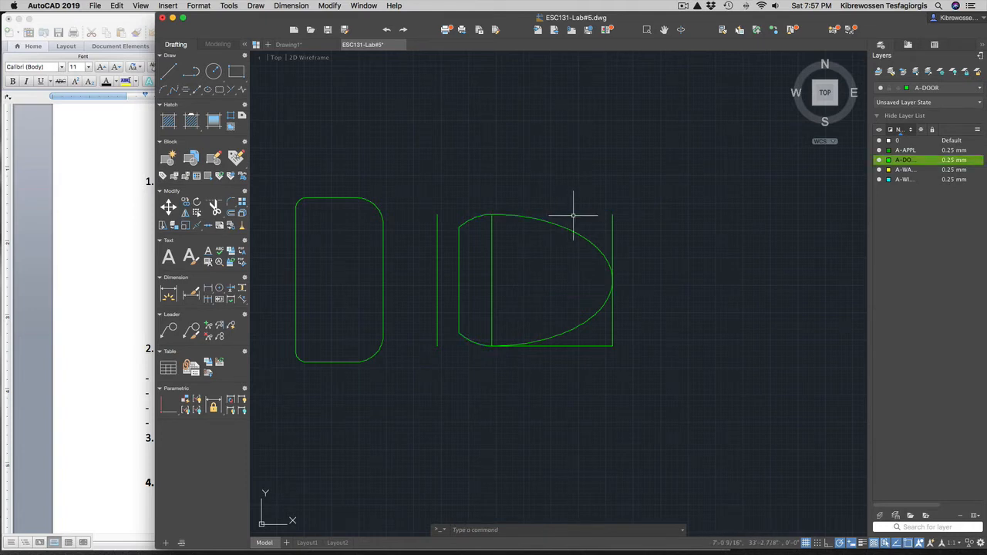
click(612, 222)
key(Delete)
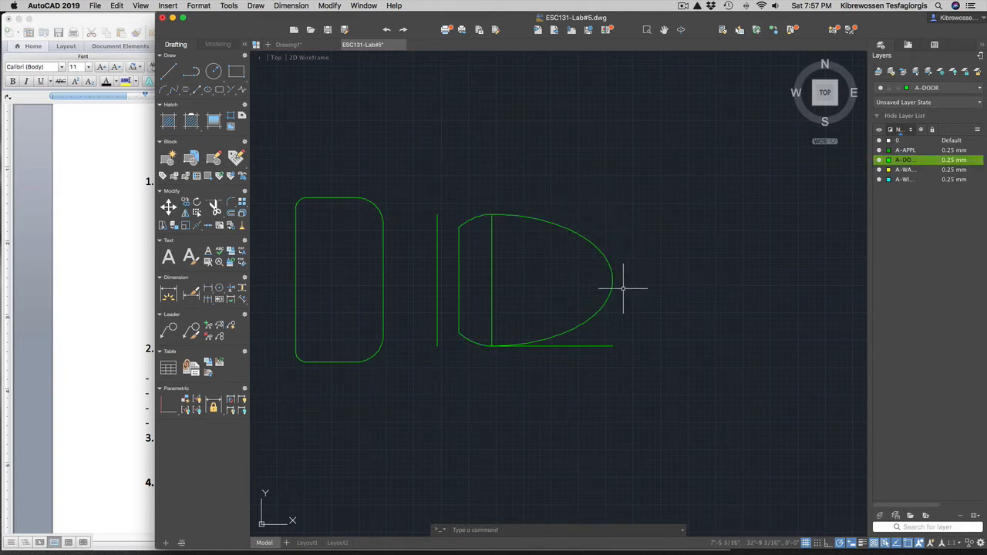
click(585, 346)
key(Delete)
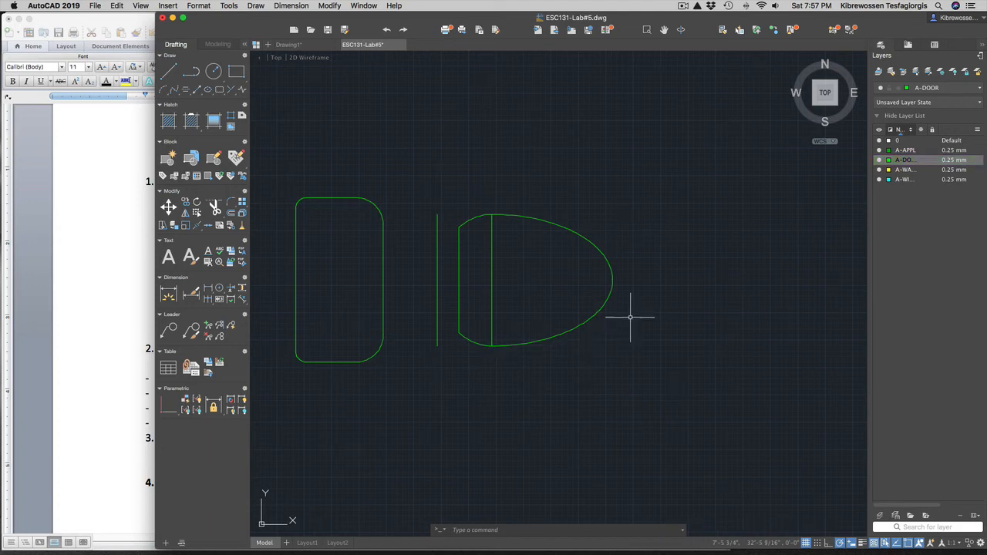
click(491, 272)
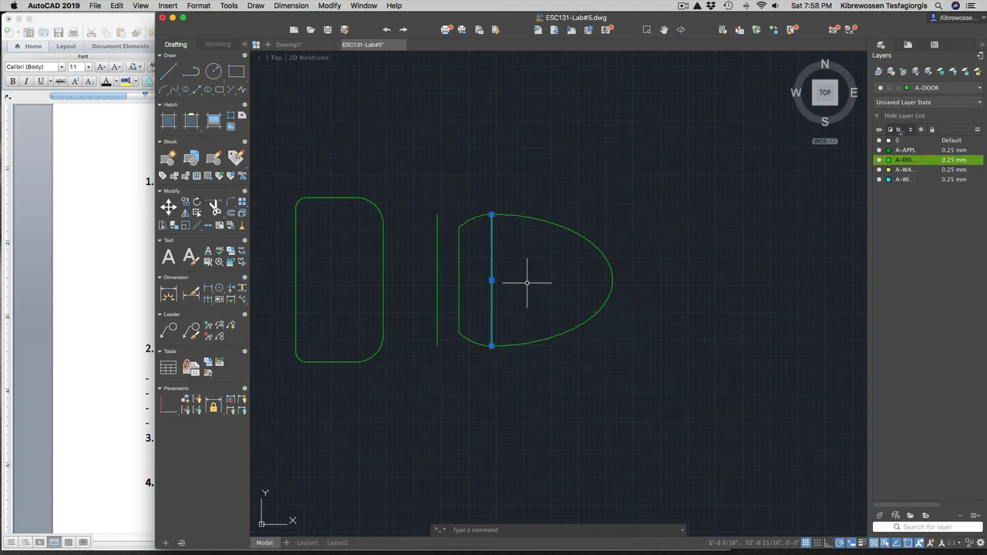
key(Delete)
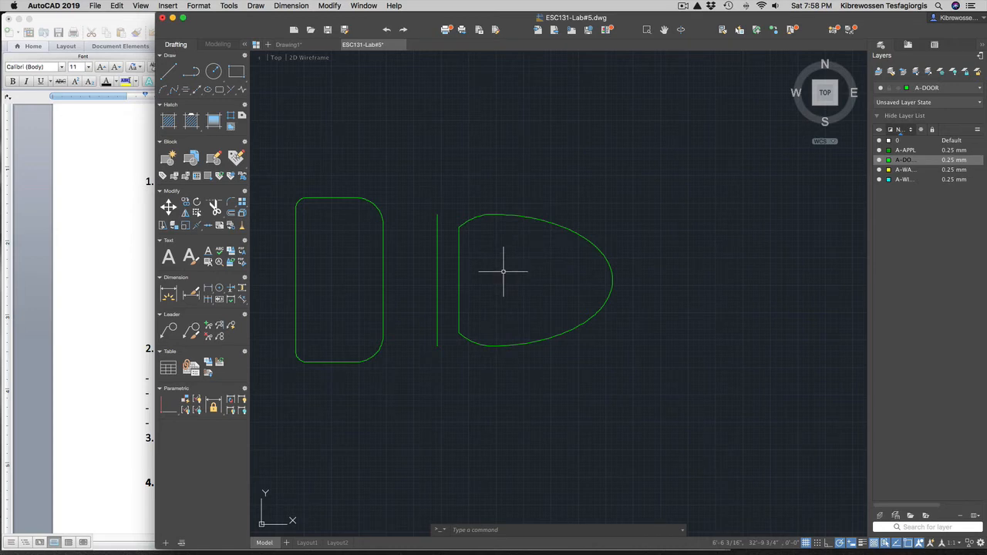
- Offset the bowl's large elliptical arc 0.25 inch inward
text(of)
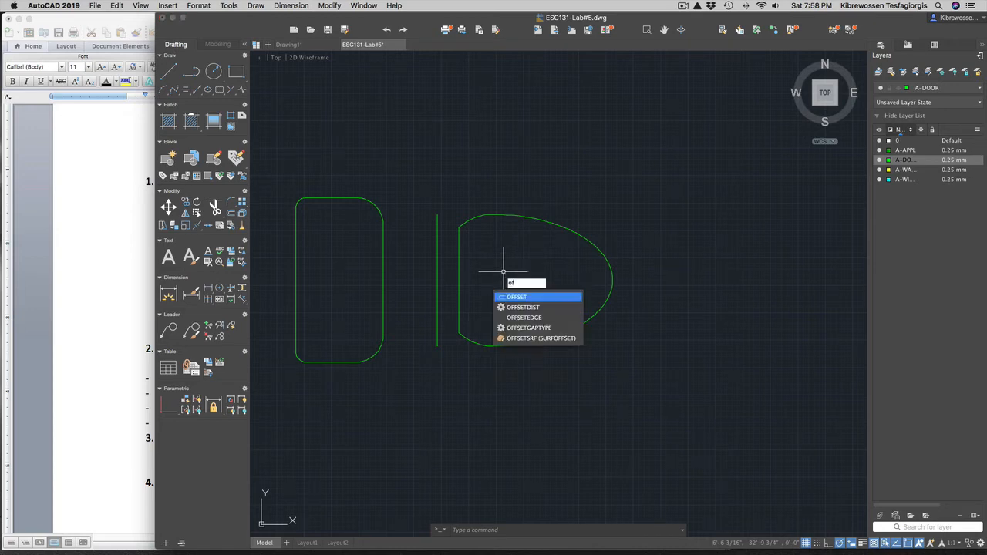
key(Return)
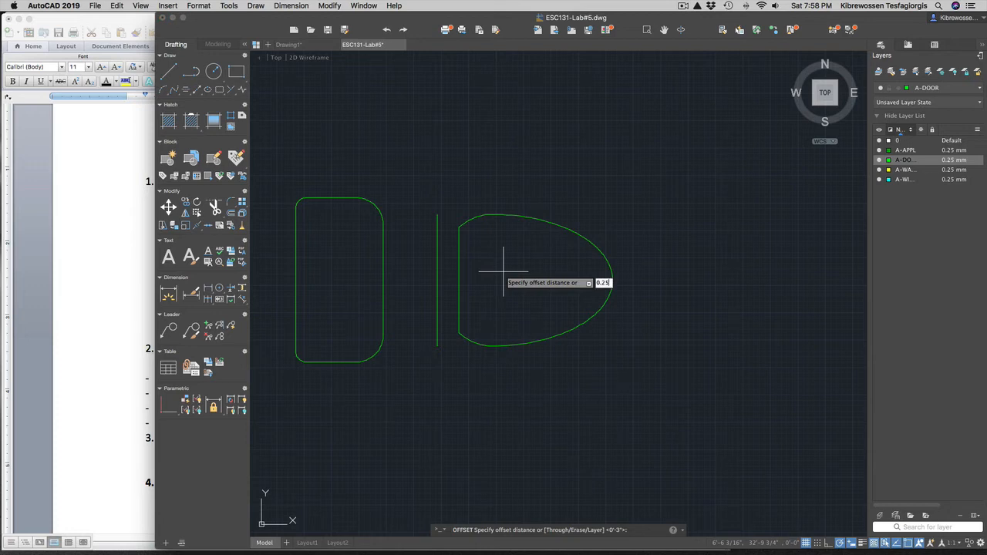
text(0.25)
key(Return)
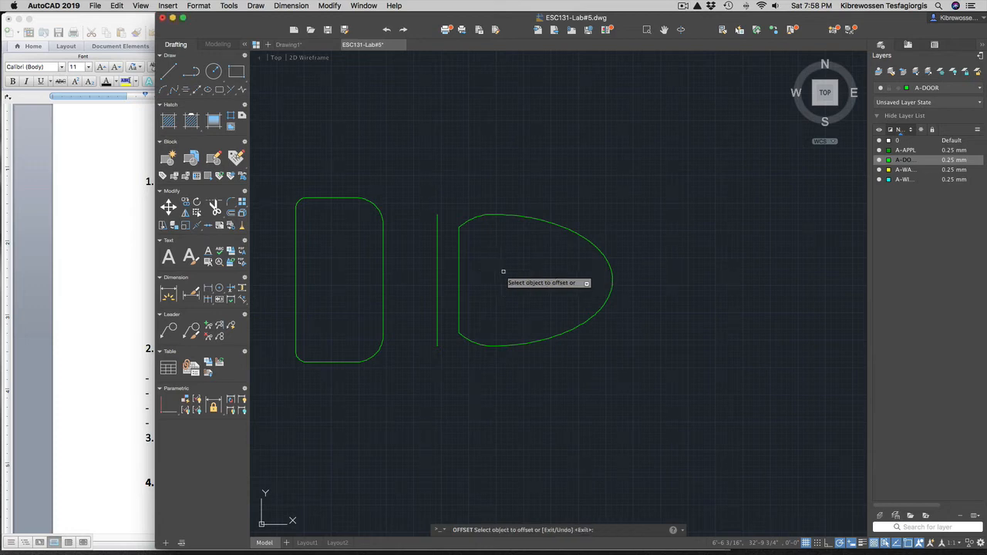
click(524, 218)
click(528, 222)
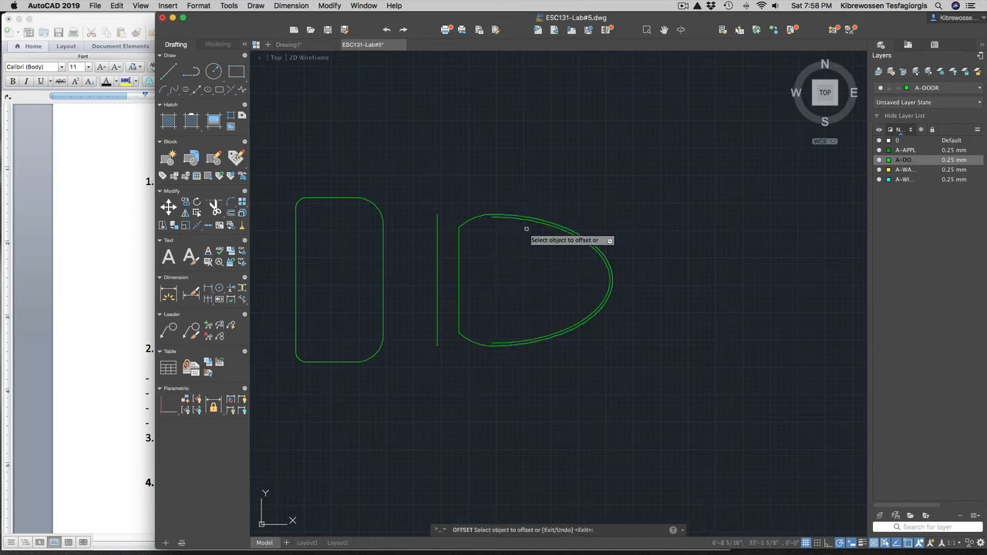
- Offset the bowl's upper and lower short arcs and its straight back edge inward by the same 0.25 inch
click(469, 214)
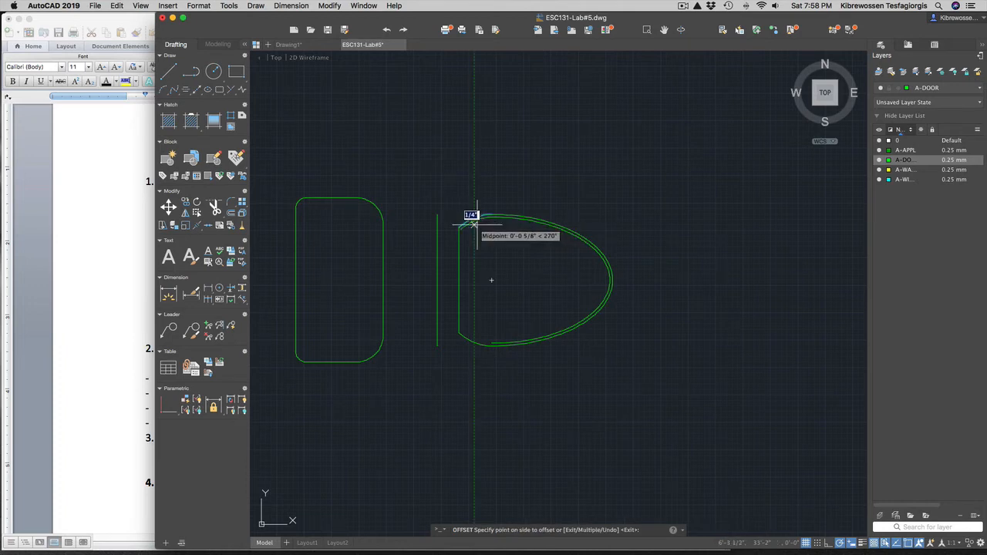
click(484, 241)
click(478, 333)
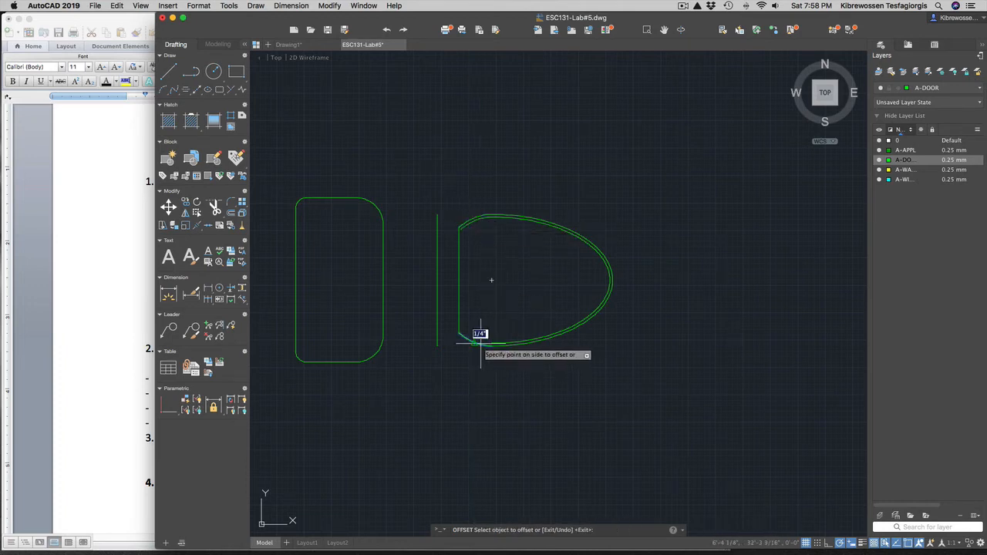
click(480, 338)
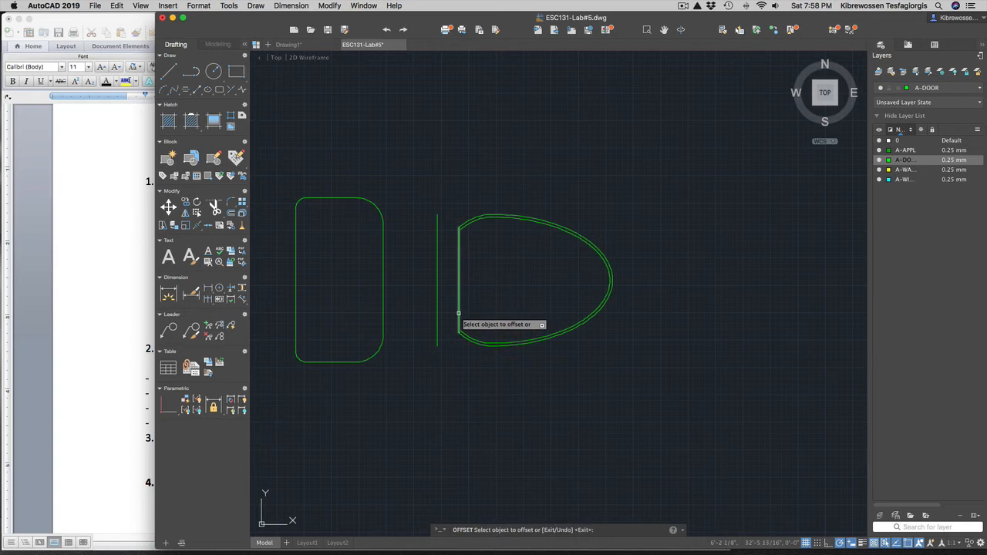
click(459, 314)
click(468, 315)
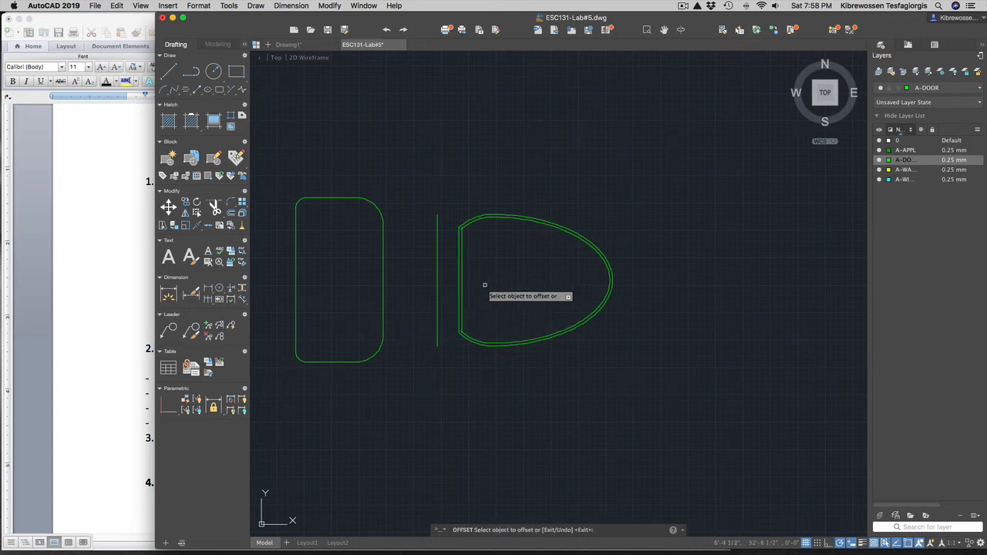
key(Escape)
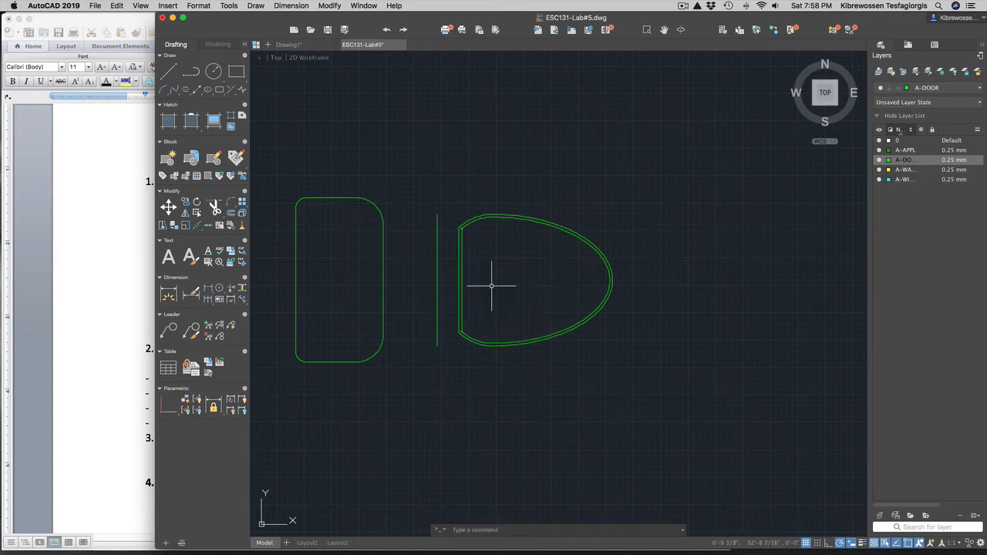
- Trim the overlapping ends of the inner back line and inner upper arc where they cross at the bowl's upper-left corner
text(tr)
key(Return)
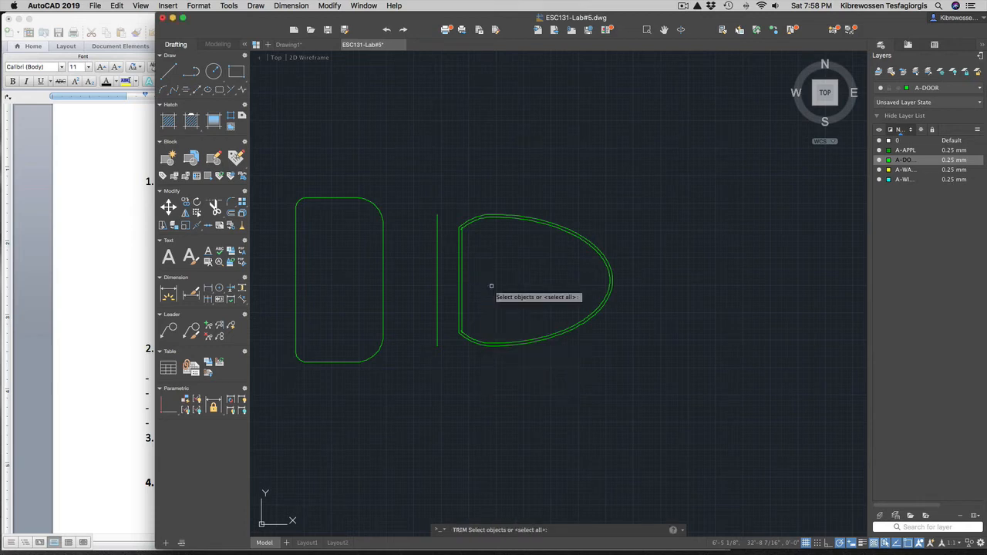
scroll(457, 247, up, 6)
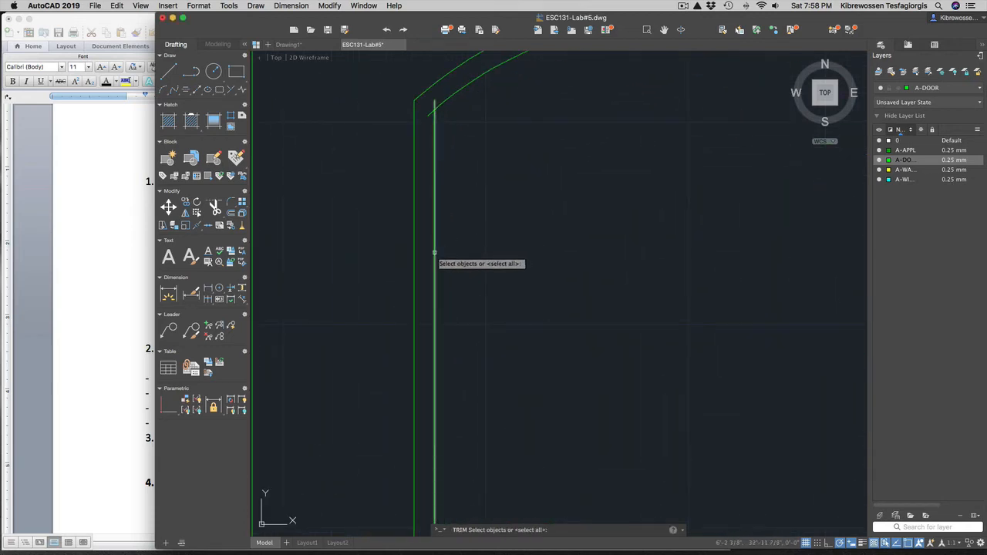
click(434, 253)
click(457, 91)
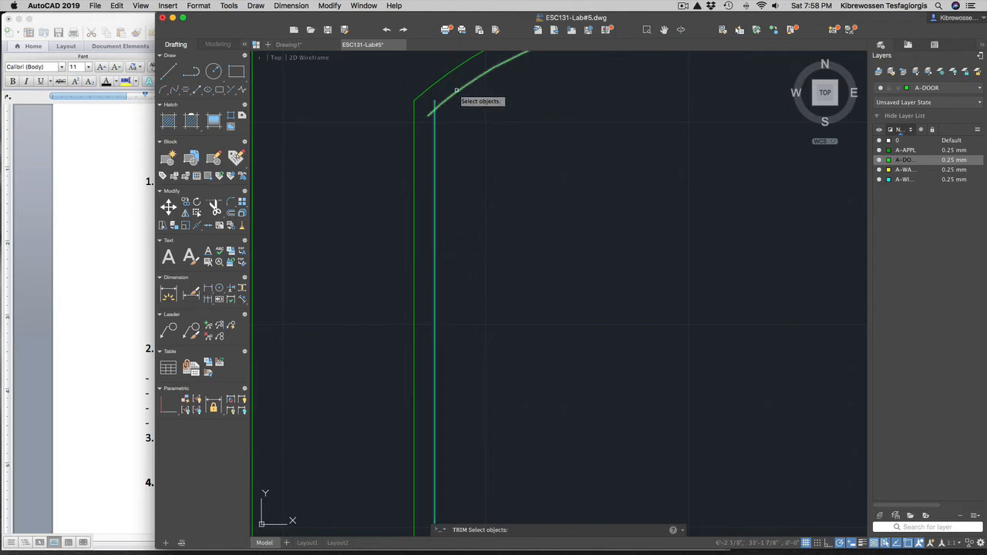
scroll(494, 311, down, 3)
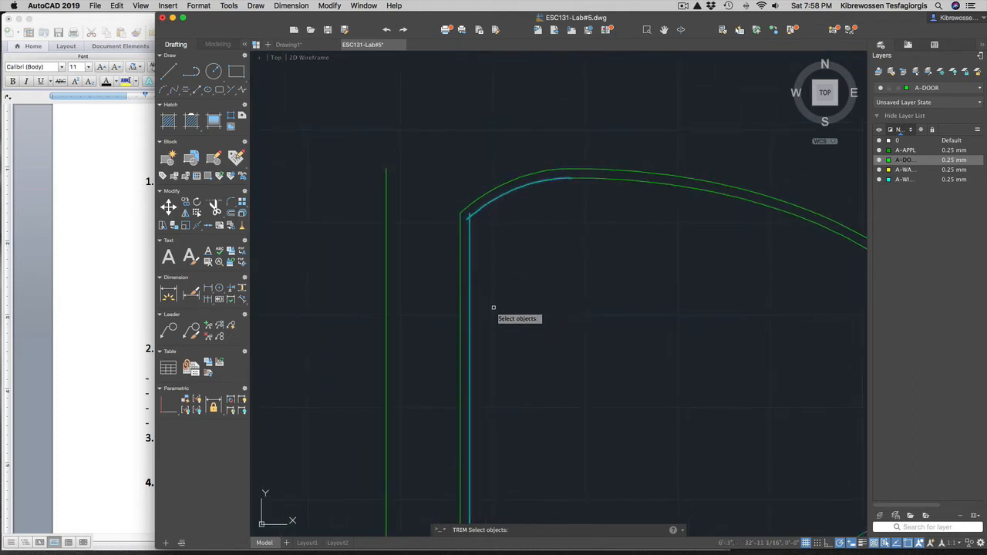
key(Return)
scroll(450, 182, up, 3)
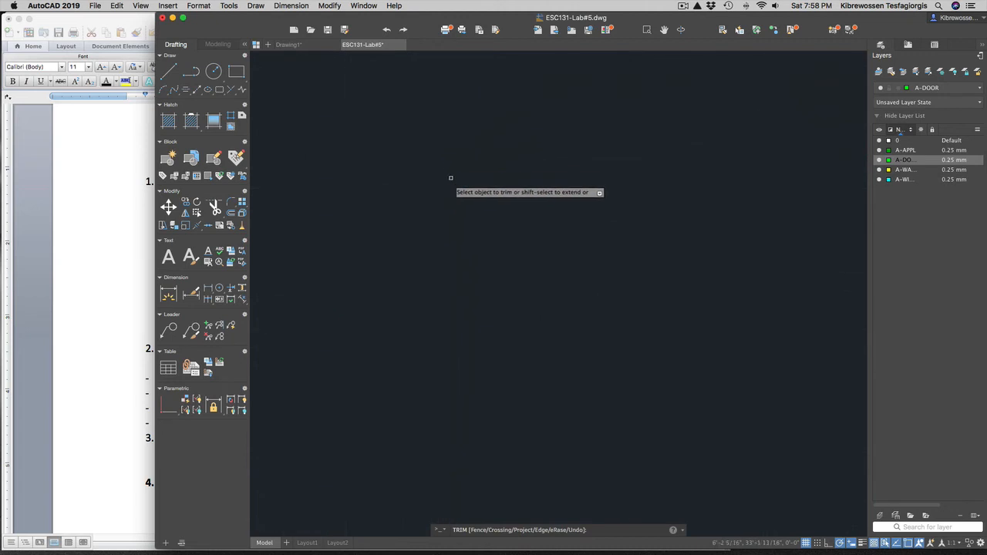
click(454, 192)
click(447, 208)
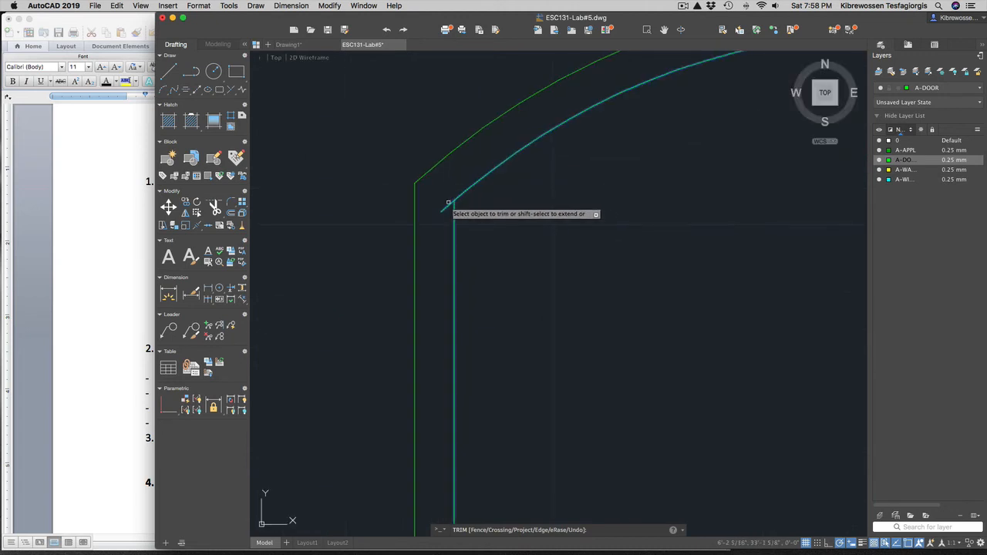
key(Return)
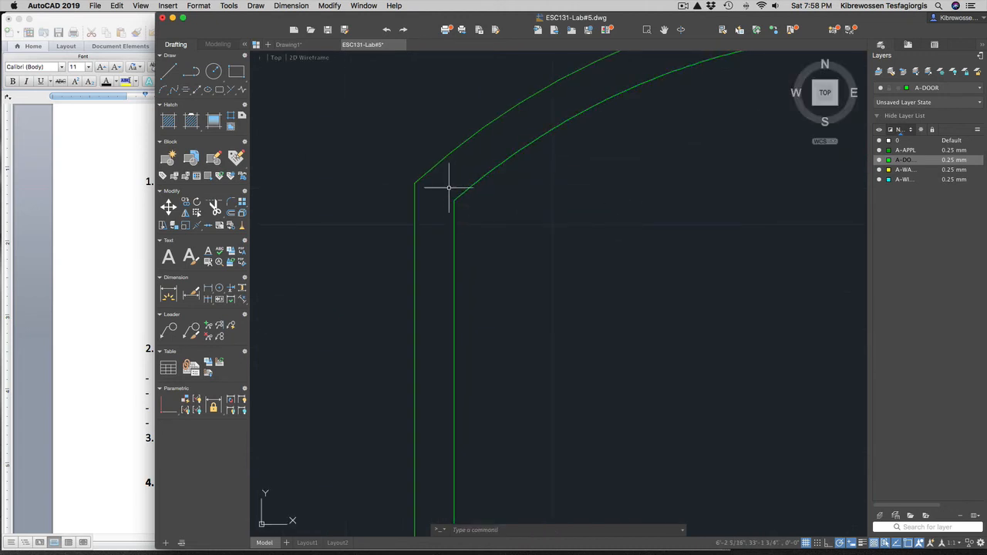
- Trim the overlapping ends of the inner back line and inner lower arc where they cross at the bowl's lower-left corner
scroll(452, 199, down, 5)
scroll(456, 207, down, 5)
scroll(469, 375, up, 5)
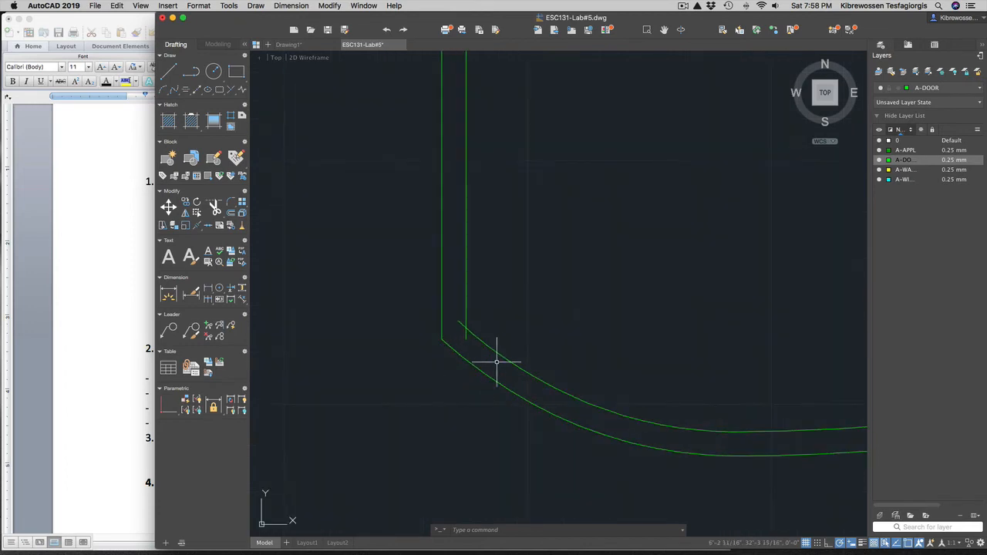
text(tr)
key(Return)
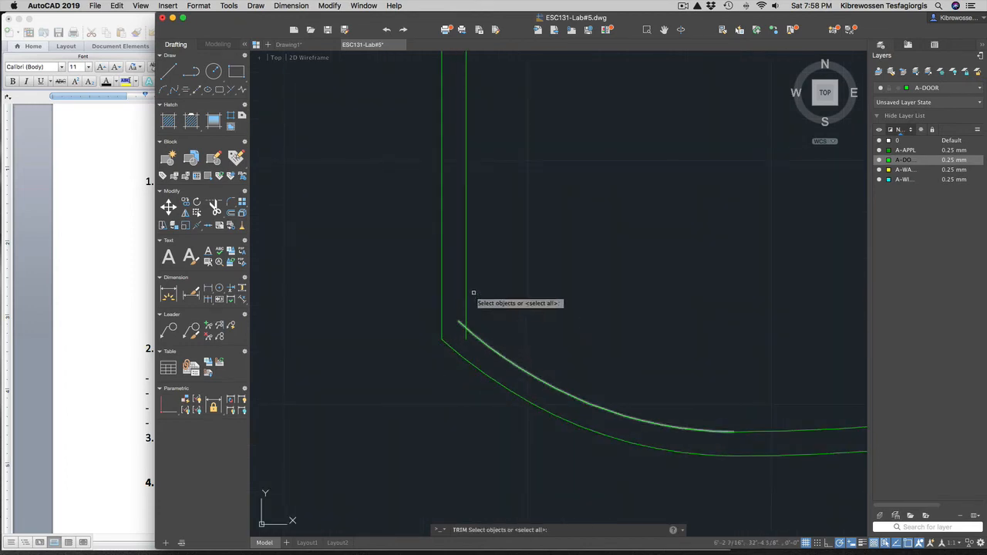
click(466, 301)
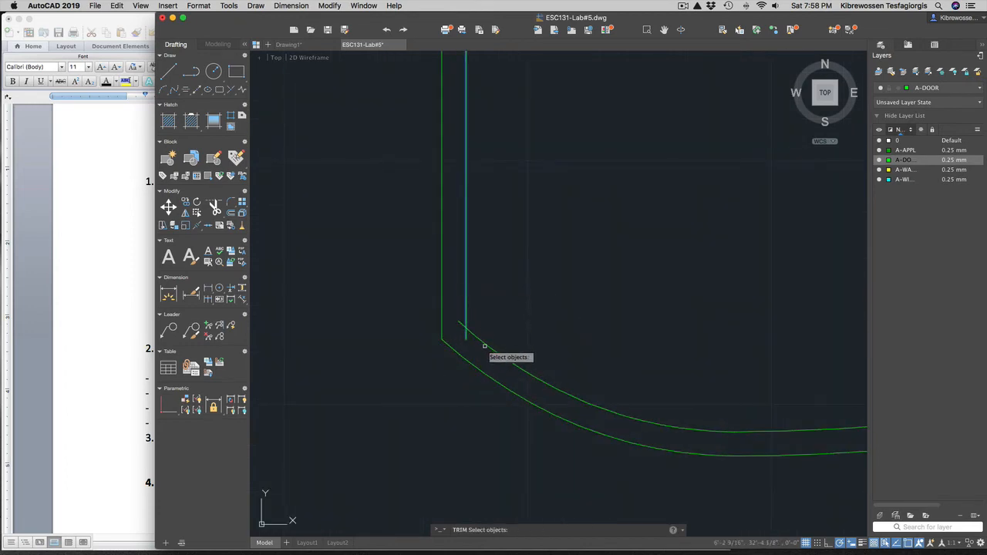
click(487, 345)
key(Return)
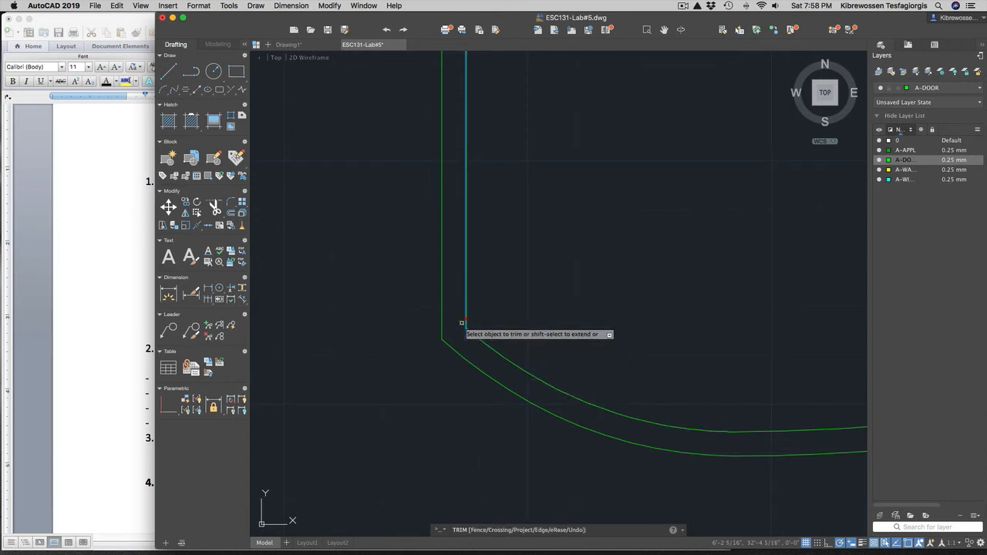
click(467, 333)
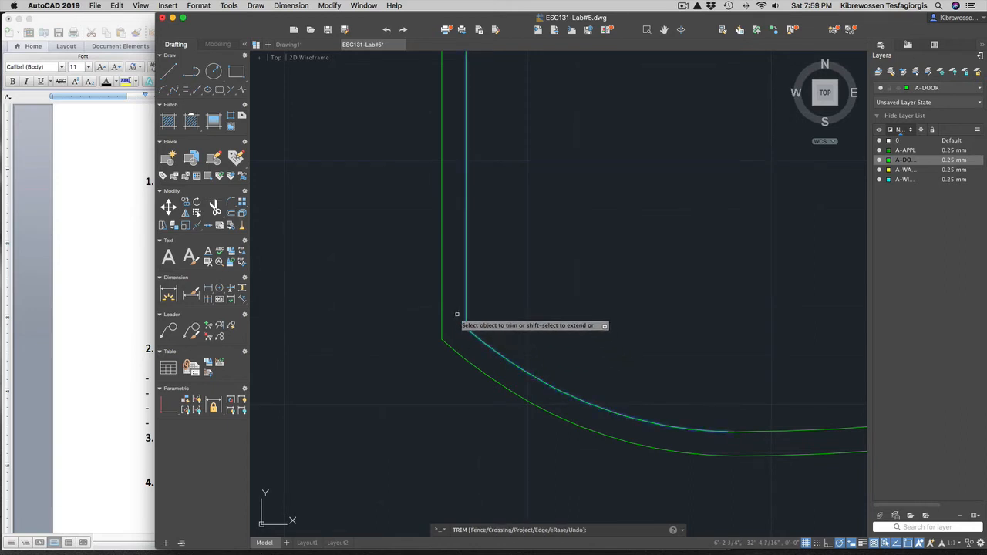
scroll(458, 316, down, 5)
scroll(518, 211, down, 3)
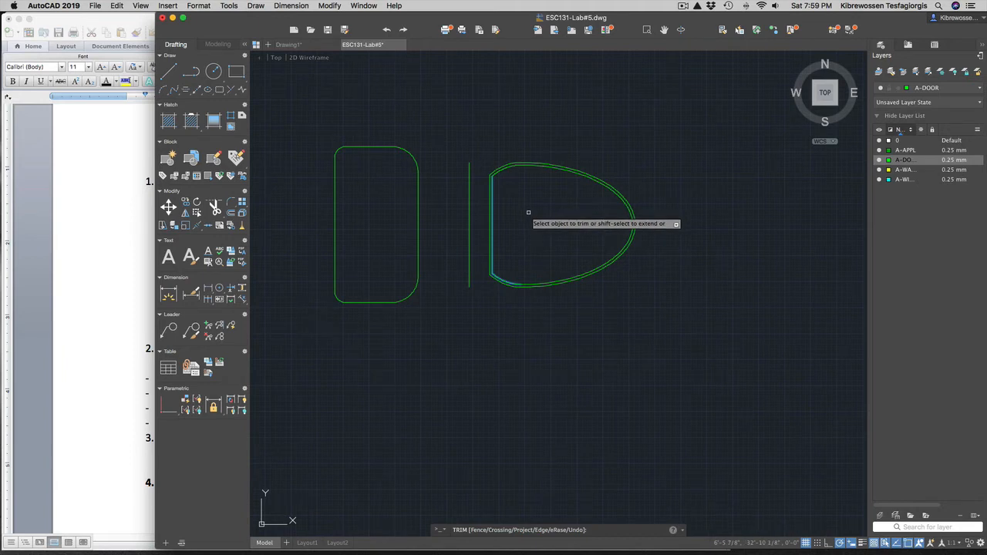
key(Return)
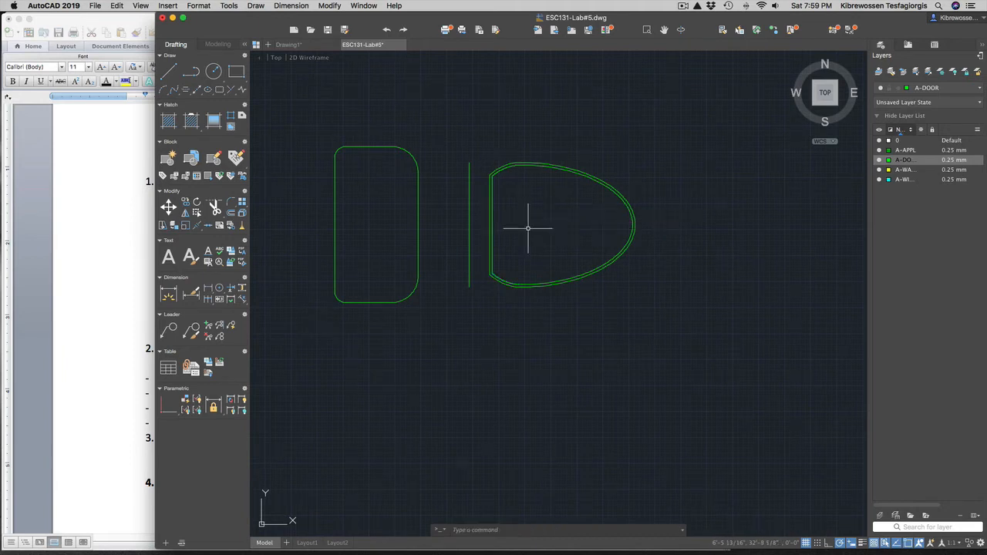
- Move the whole bowl with its separate vertical line, placing the line's midpoint on the midpoint of the tank's right edge
mouse_move(452, 154)
mouse_down()
mouse_move(467, 132)
mouse_move(645, 166)
mouse_move(655, 282)
mouse_move(509, 324)
mouse_move(458, 304)
mouse_up()
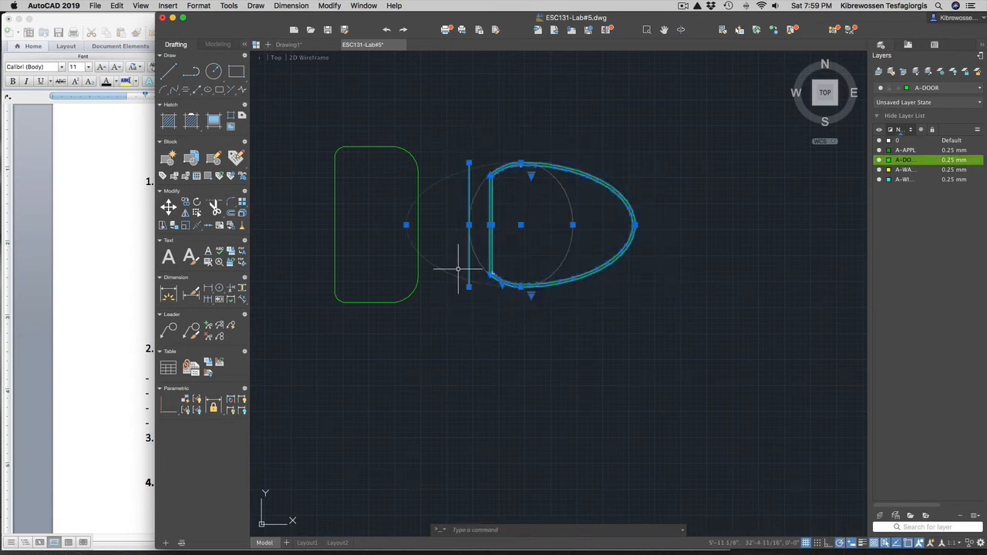
click(469, 225)
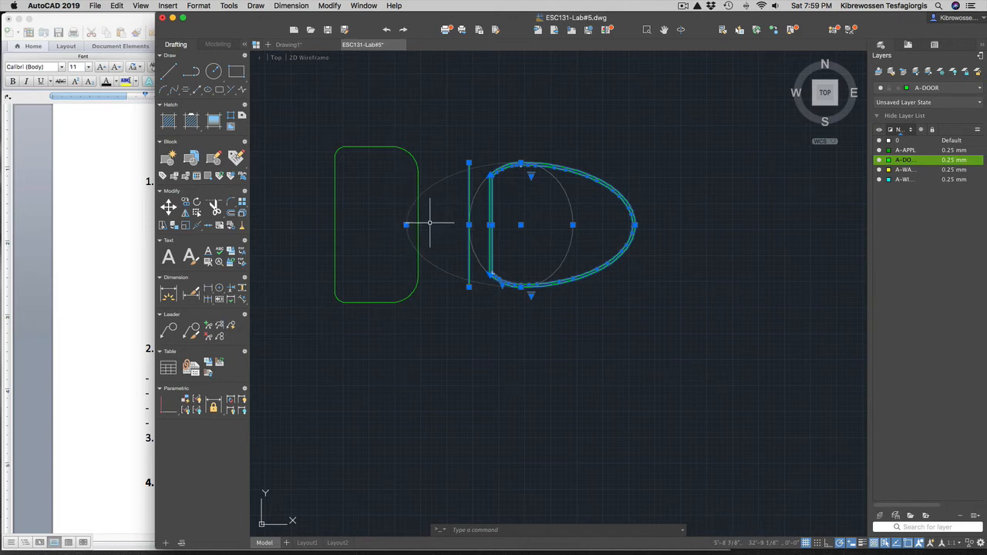
click(469, 225)
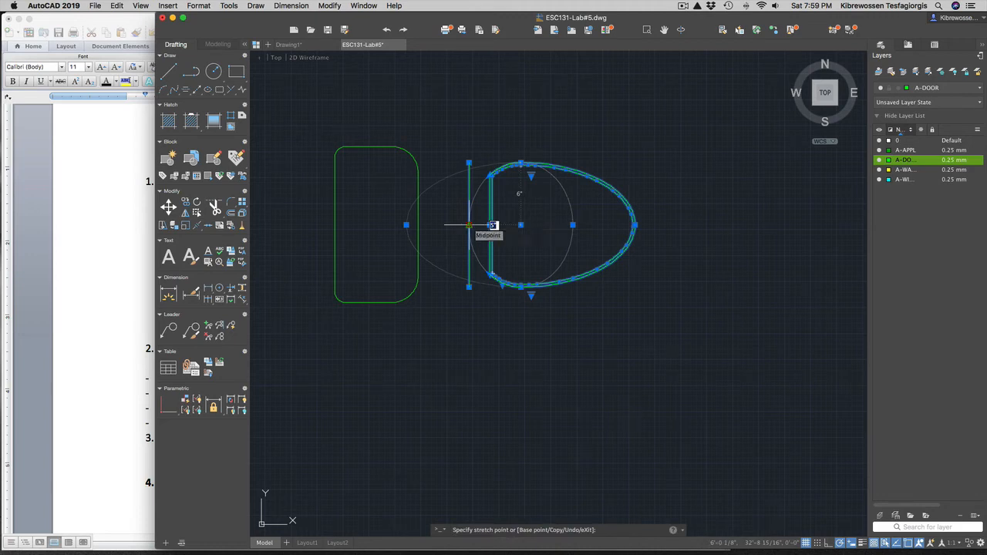
key(space)
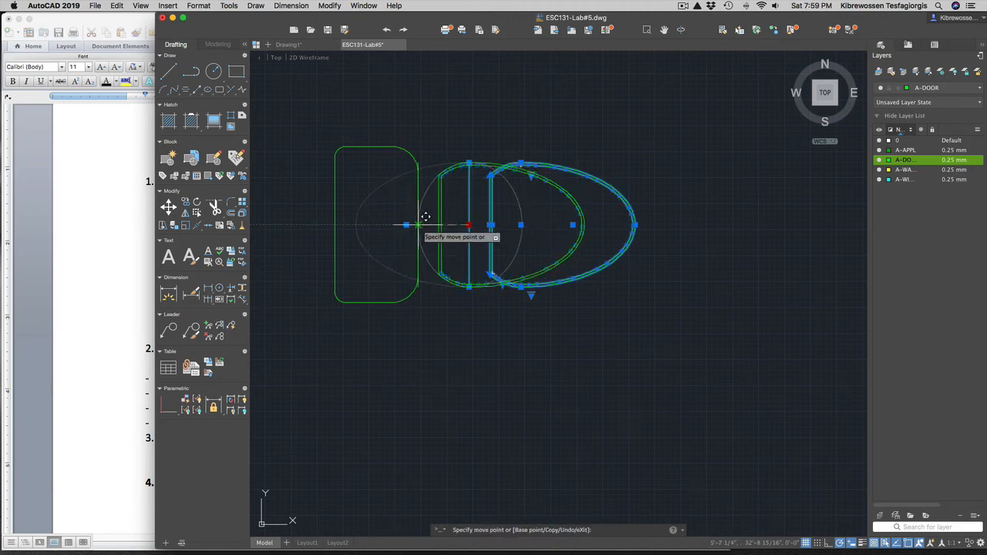
click(417, 224)
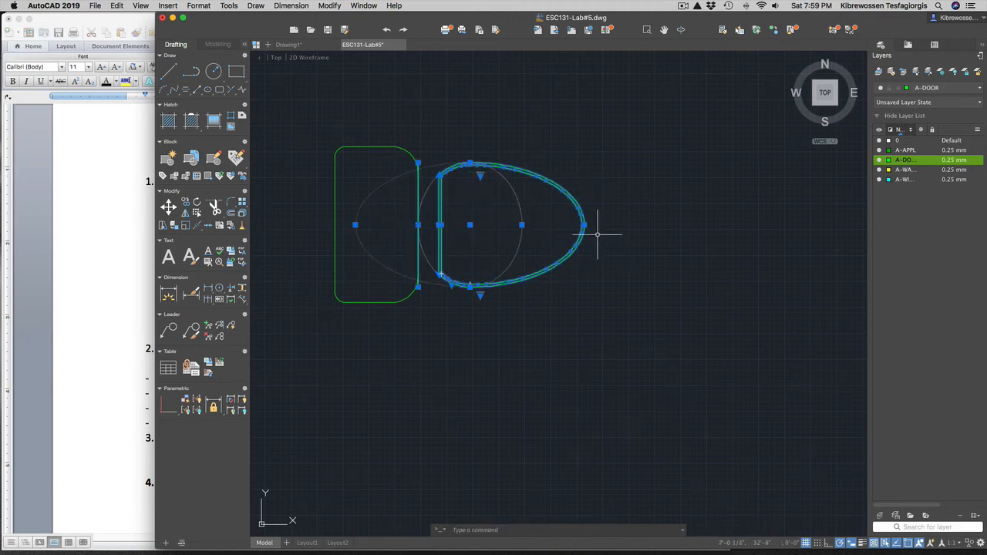
key(Delete)
- Delete the leftover 1' vertical line that overlaps the tank's right edge
scroll(497, 213, up, 3)
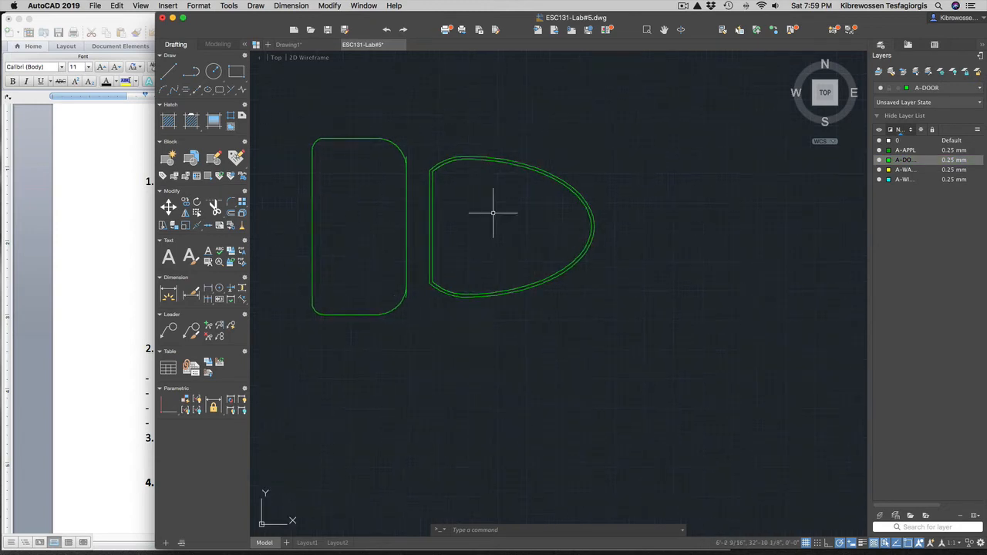
scroll(423, 152, up, 2)
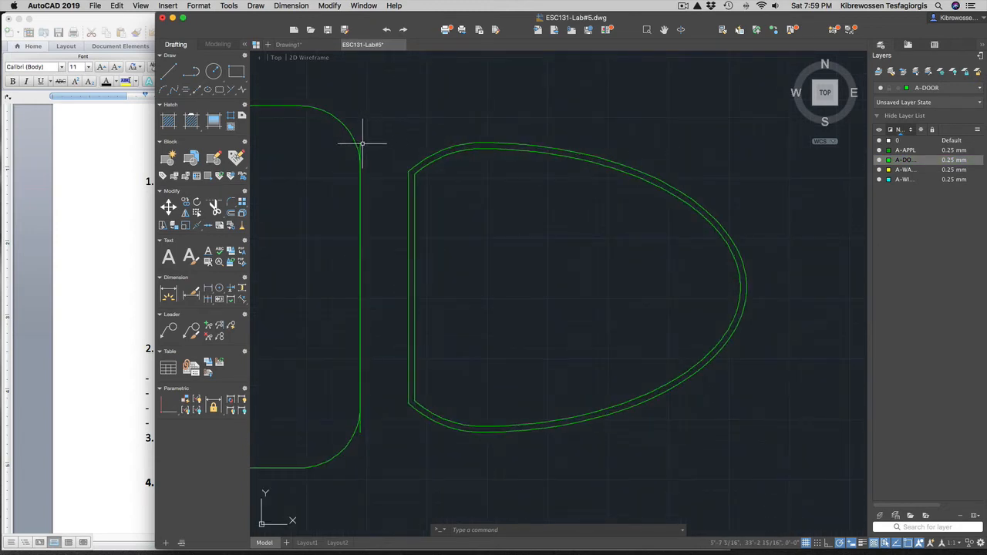
click(360, 142)
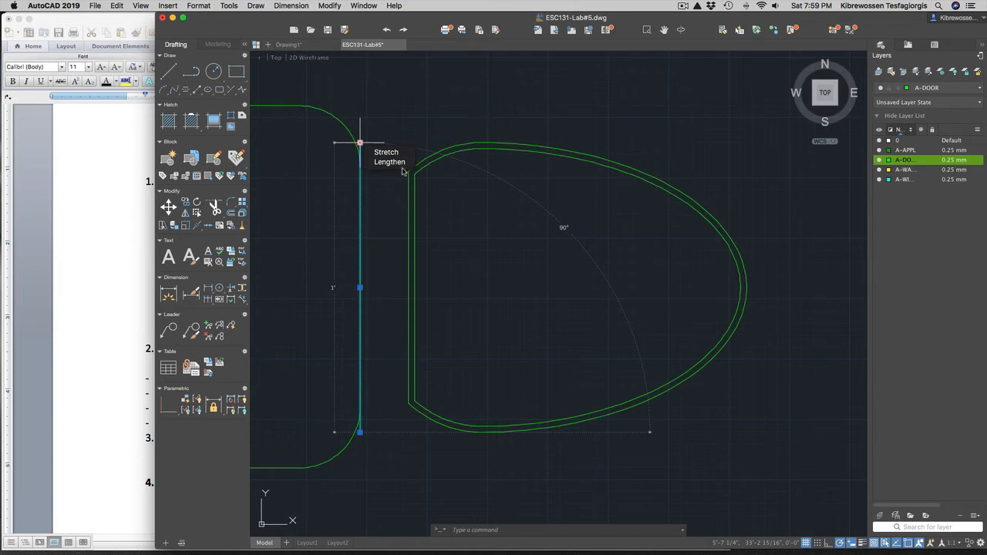
key(Escape)
key(Escape)
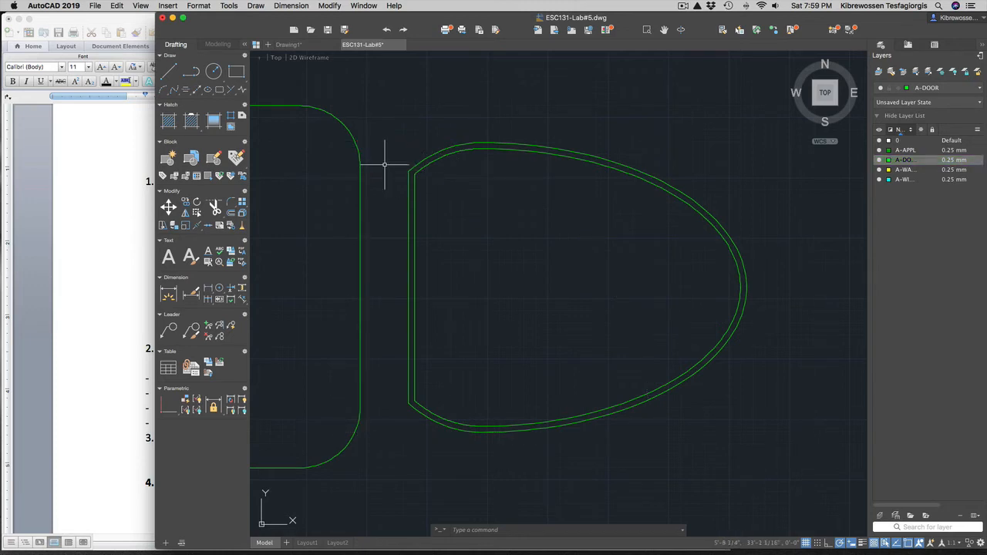
- Draw a 3-inch line from the bowl's upper-left outer corner, sloping down at about 136° across the tank's right edge
scroll(398, 169, down, 5)
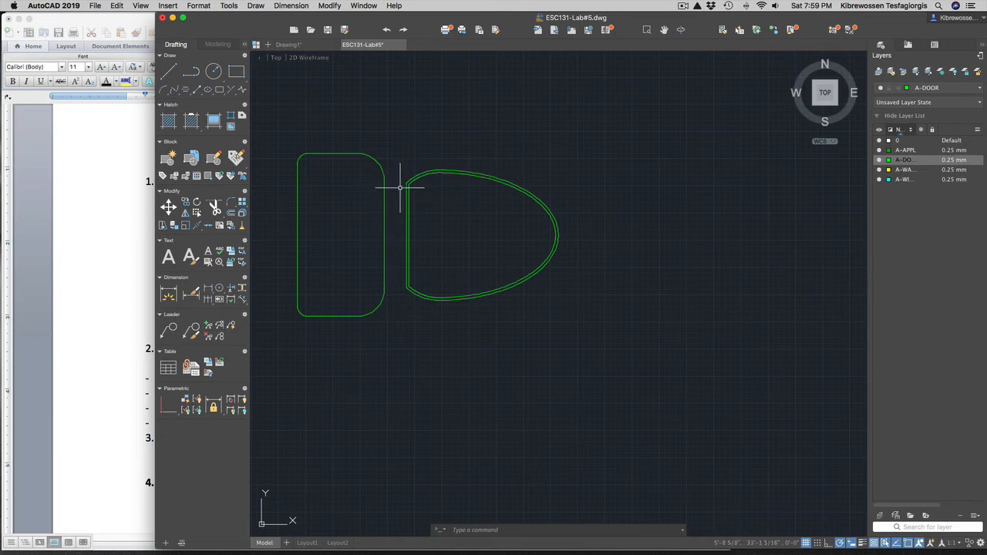
click(170, 74)
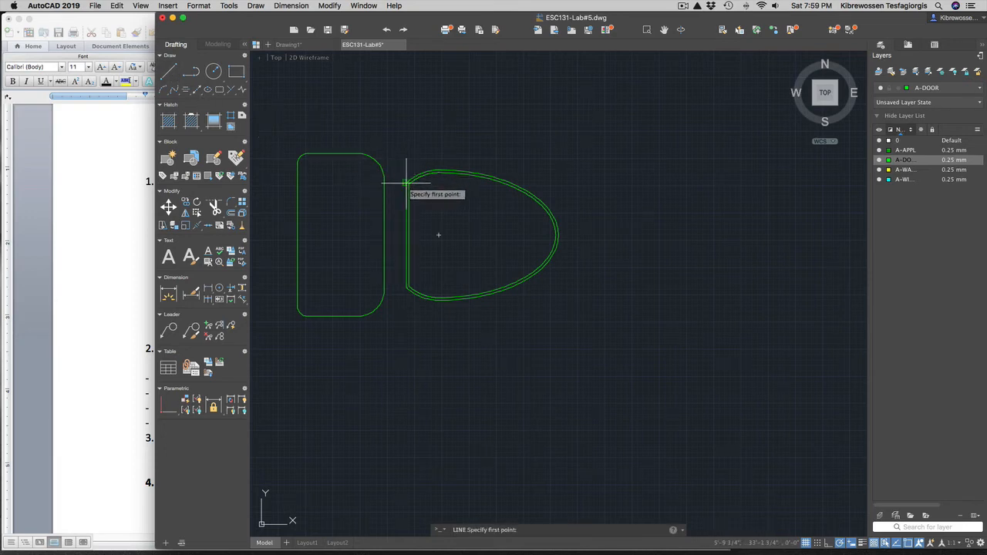
click(407, 184)
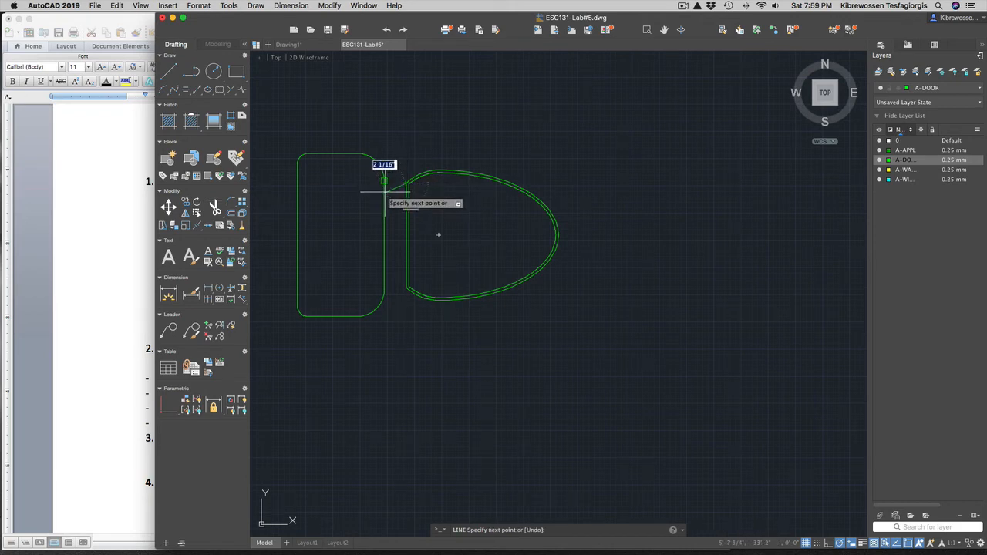
scroll(384, 192, up, 3)
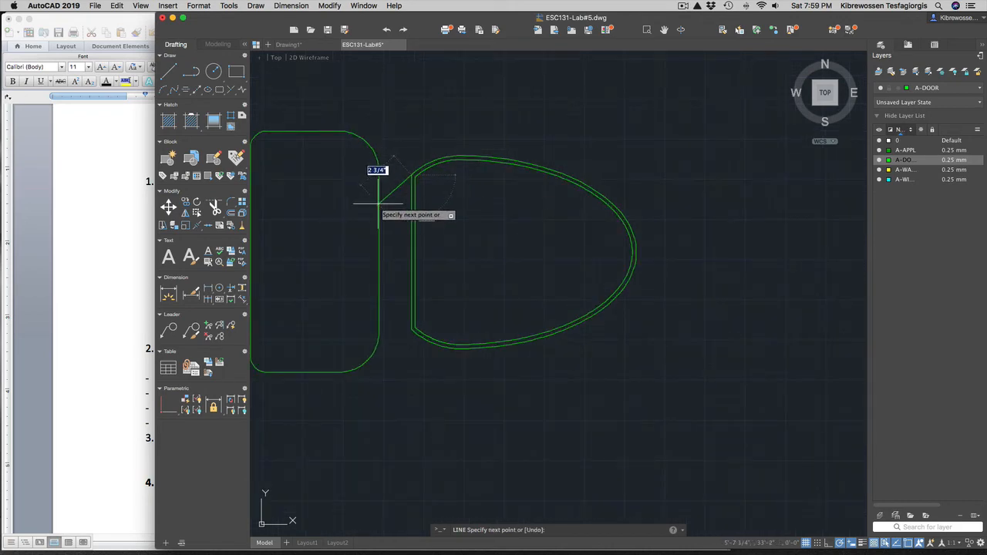
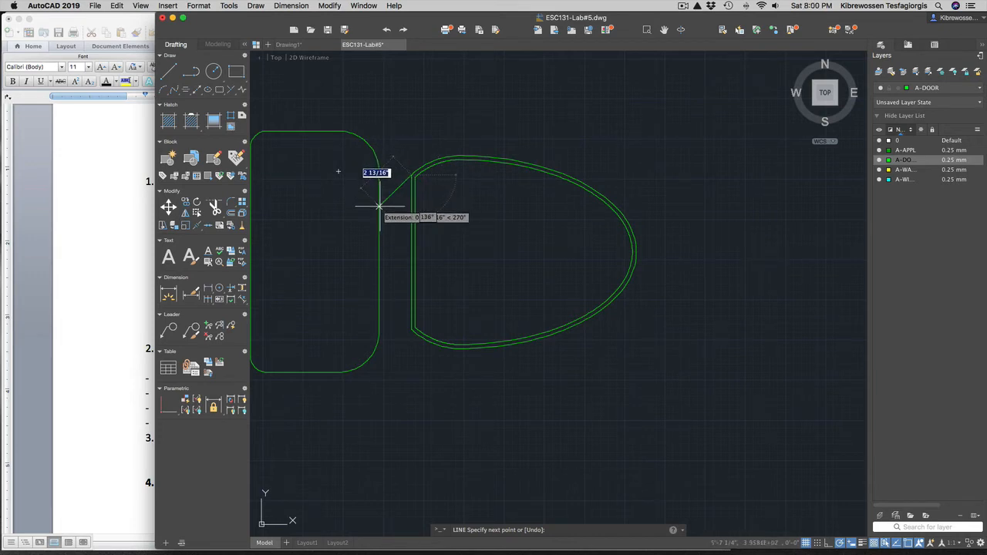
text(3)
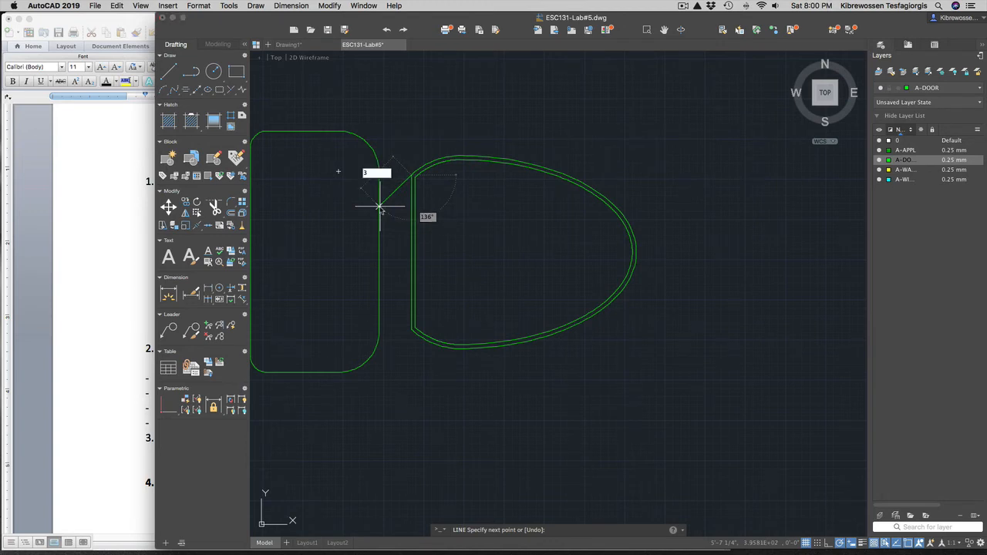
key(Return)
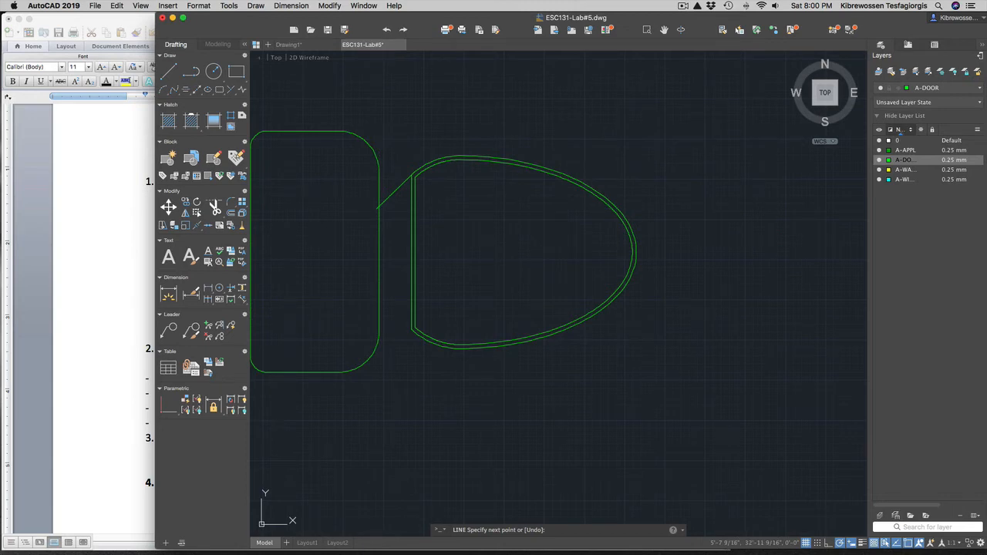
key(Escape)
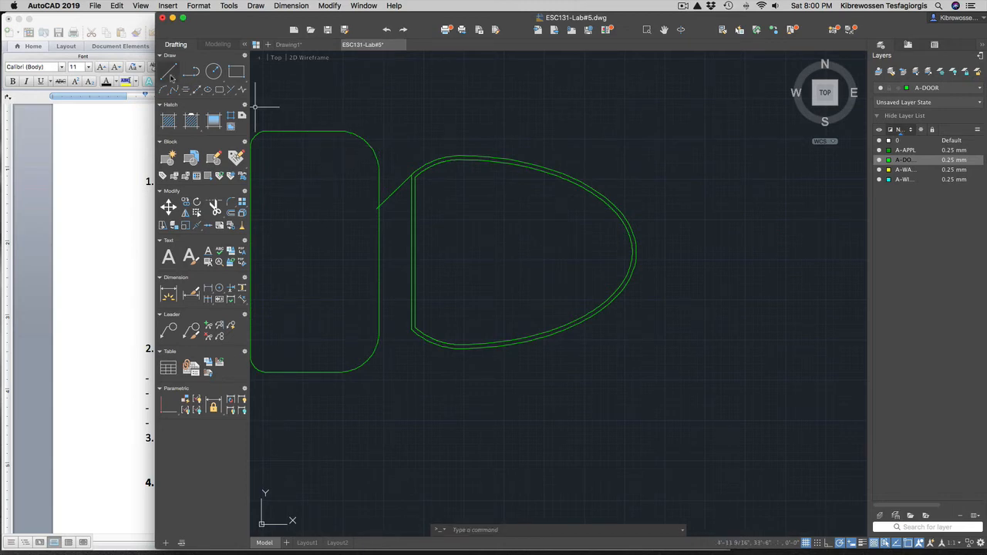
- Draw a 3-inch line from the bowl's lower-left outer corner, sloping up at about 146° across the tank's right edge
click(169, 72)
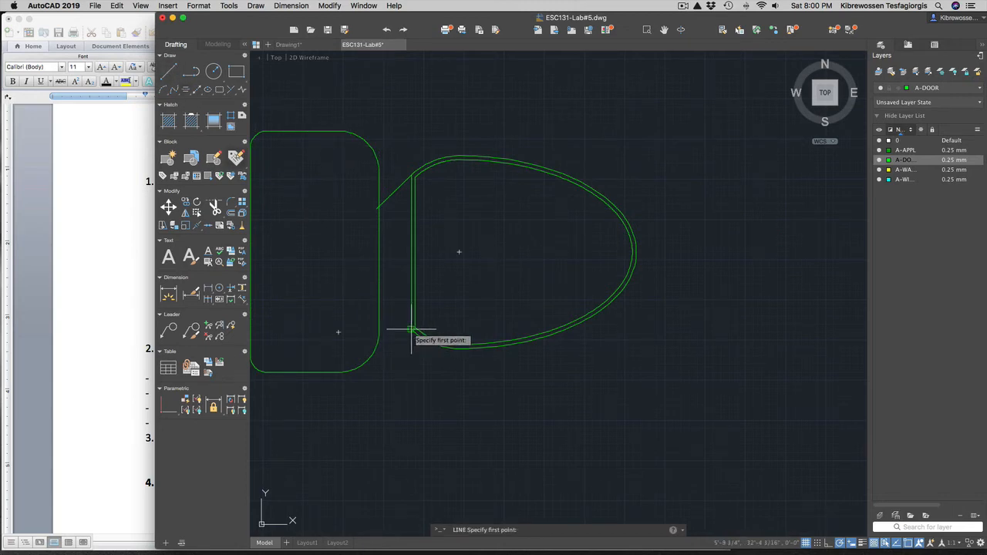
click(411, 330)
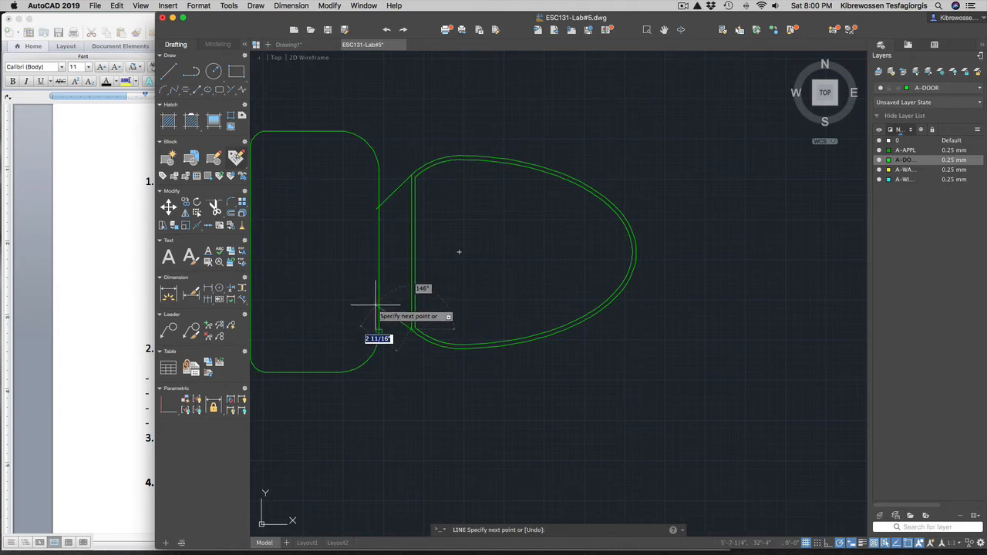
text(3)
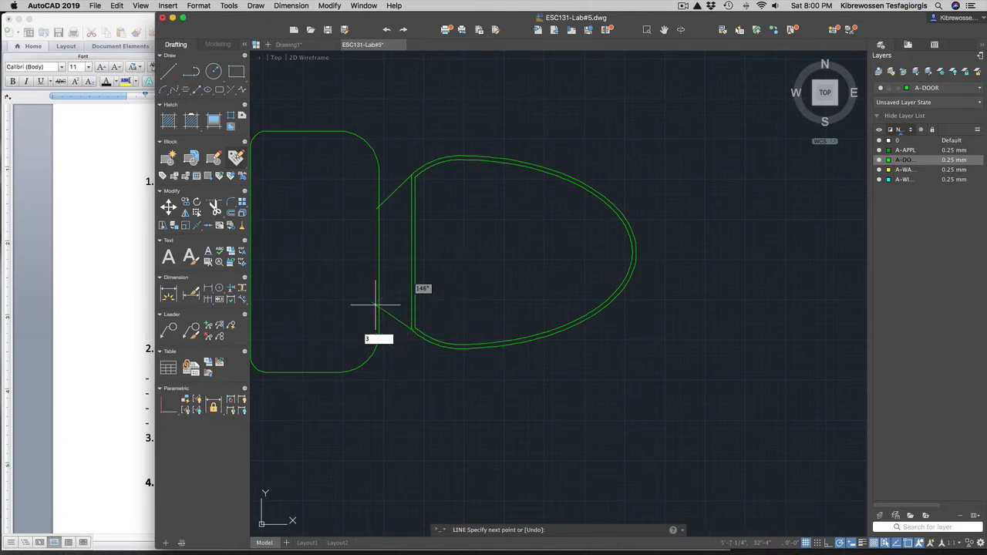
key(Return)
key(Escape)
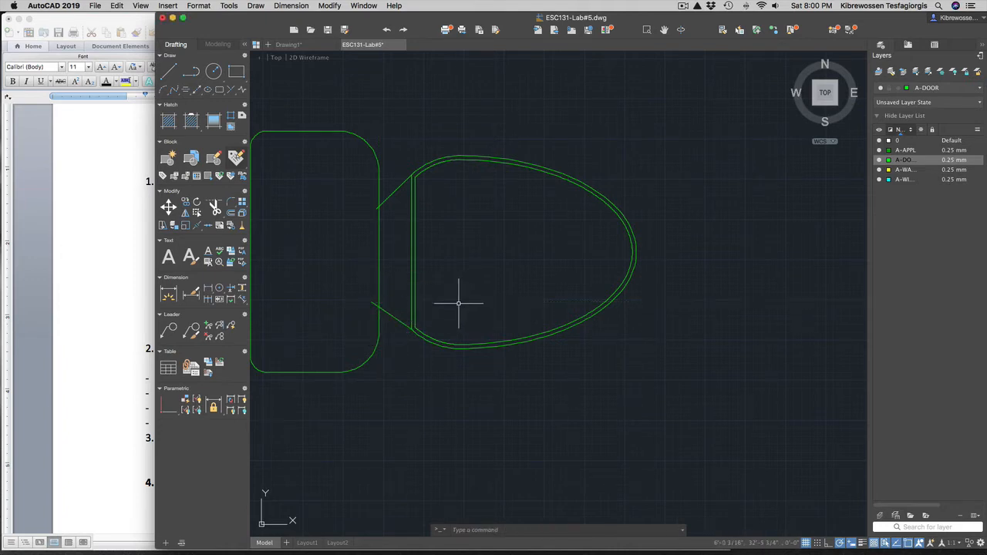
- Trim the ends of both slanted connecting lines that extend past the tank's right edge, using that edge as the cutting boundary
text(tr)
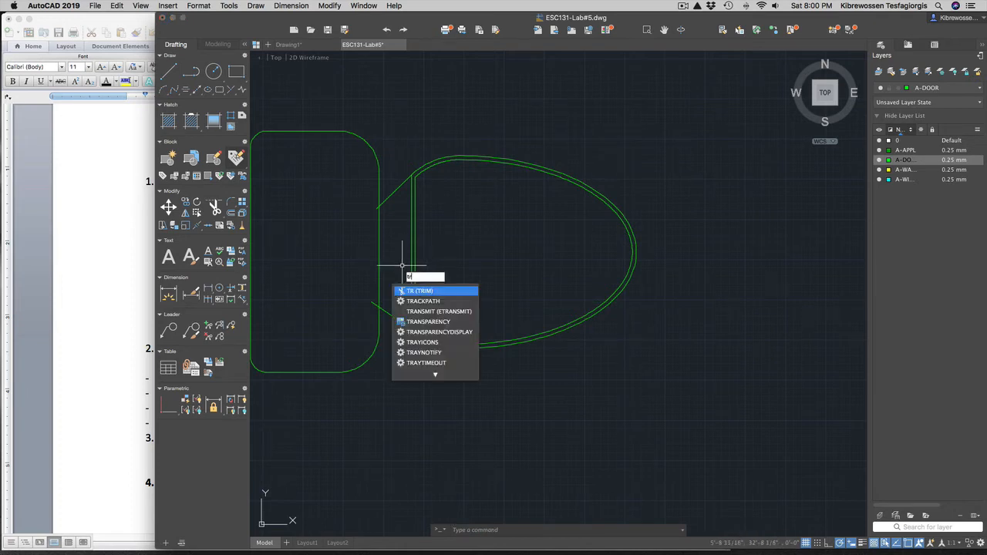
key(Return)
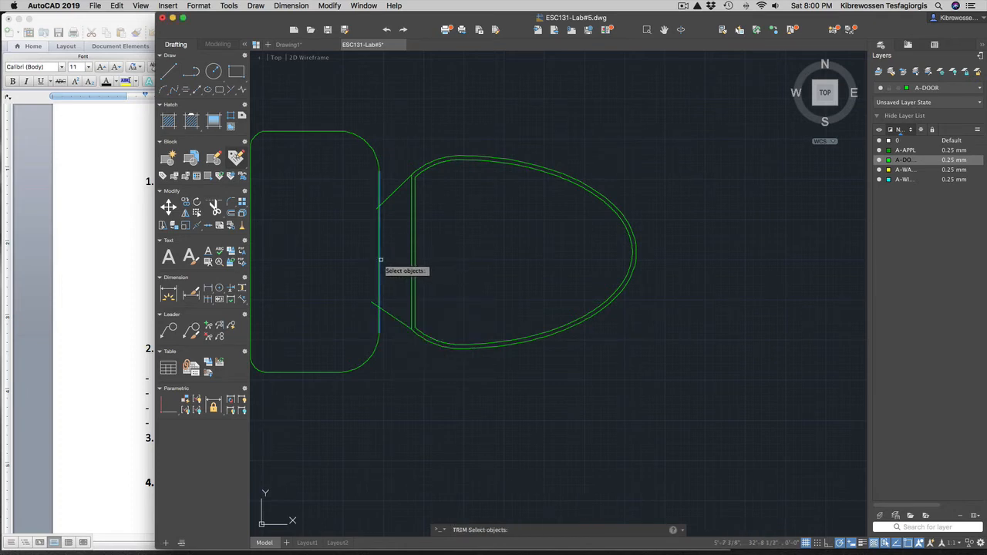
key(Return)
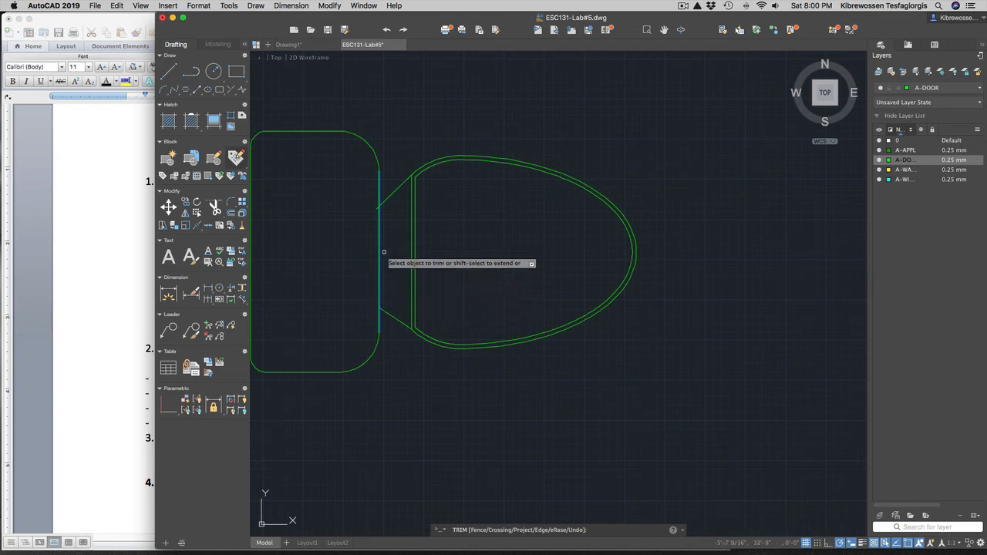
scroll(384, 252, up, 5)
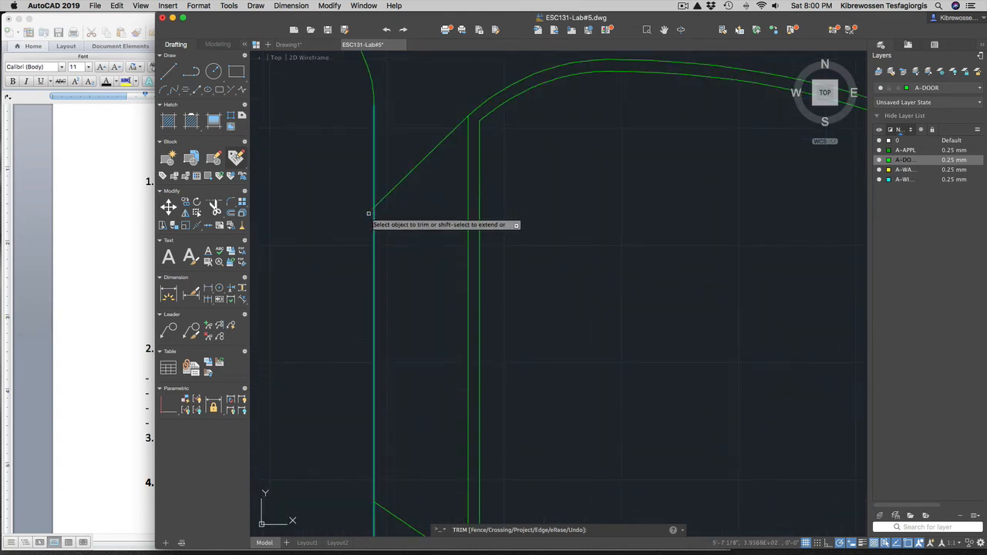
key(Escape)
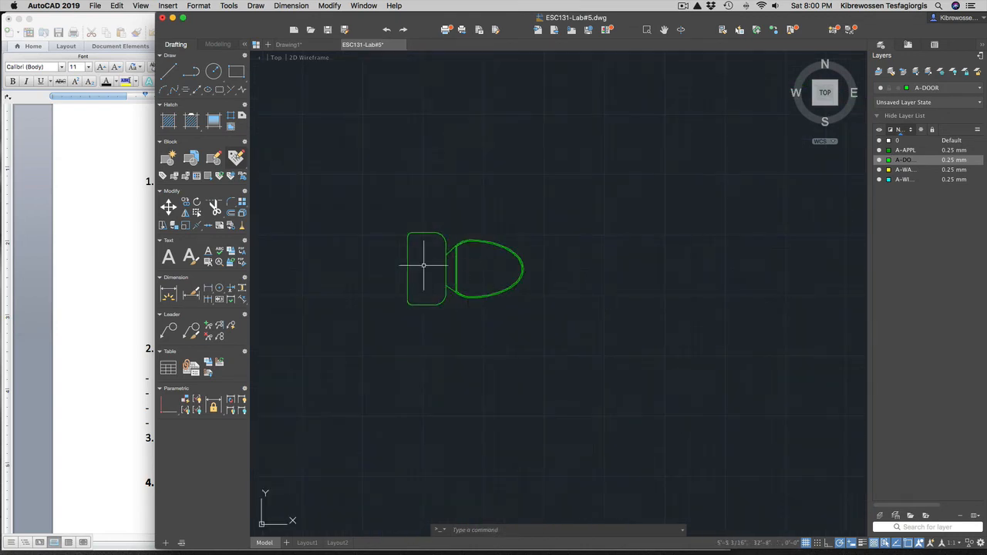
scroll(424, 265, down, 3)
scroll(425, 323, down, 5)
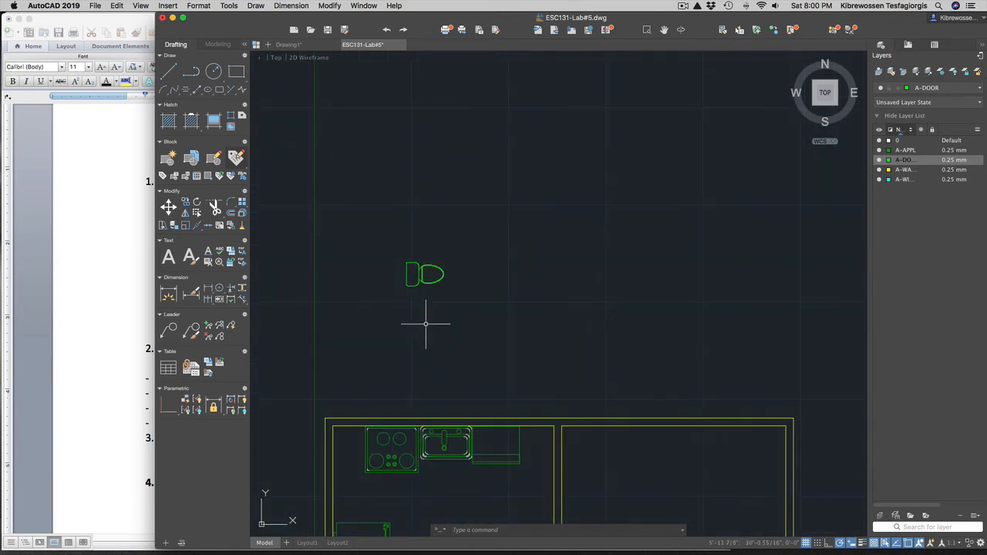
scroll(407, 313, up, 3)
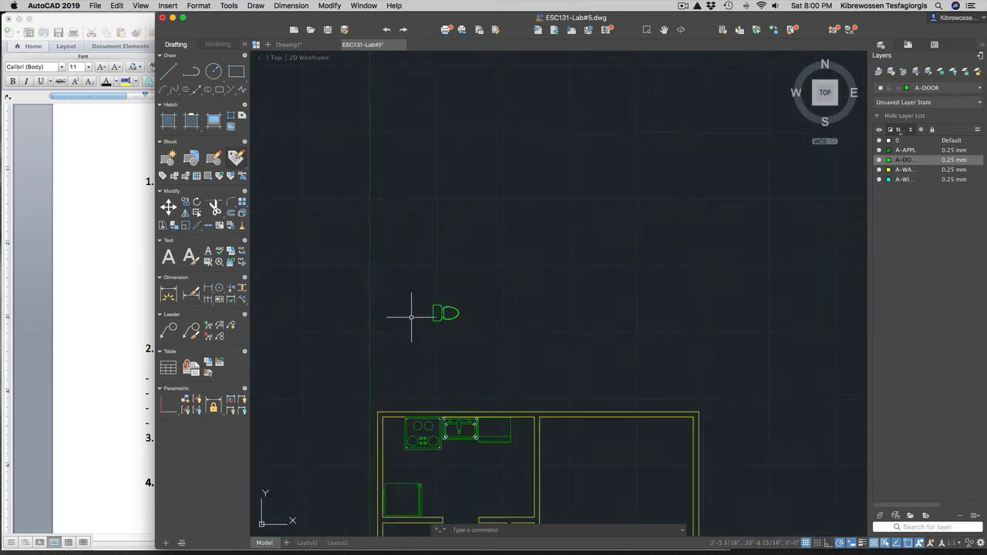
- Move the whole toilet by the midpoint of the tank's back edge onto the bathroom's left inner wall, below the door swing
click(405, 308)
mouse_move(413, 291)
mouse_down()
mouse_move(445, 352)
mouse_move(454, 337)
mouse_up()
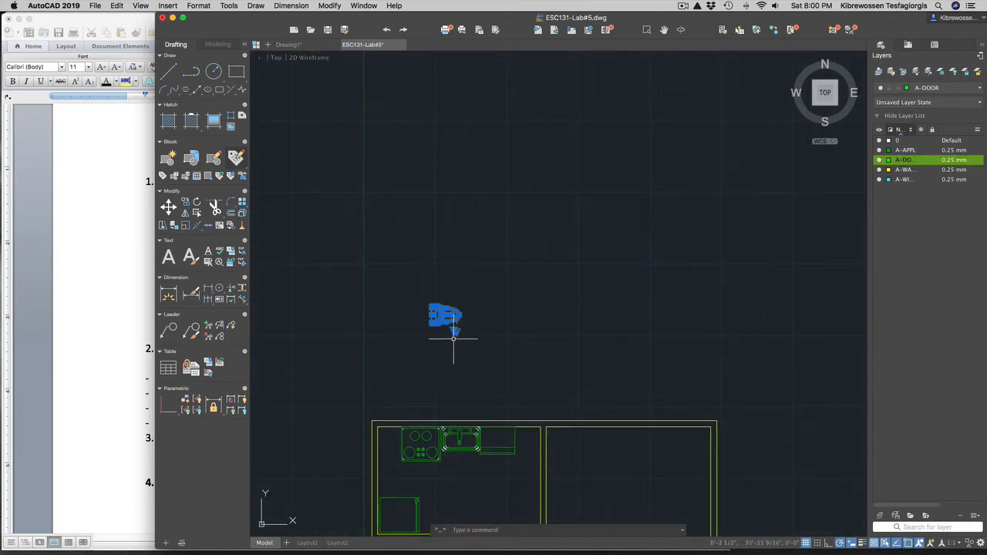
scroll(456, 316, up, 3)
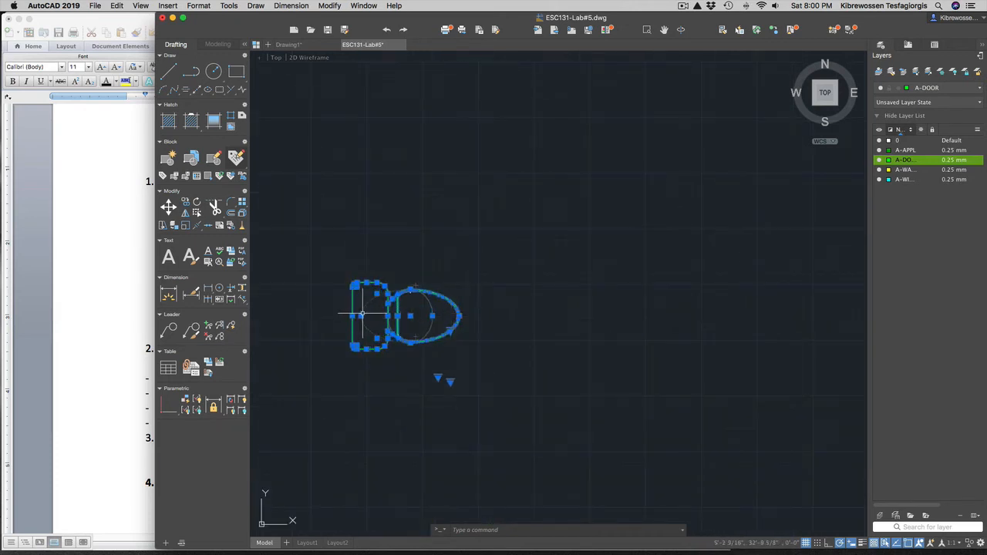
click(352, 315)
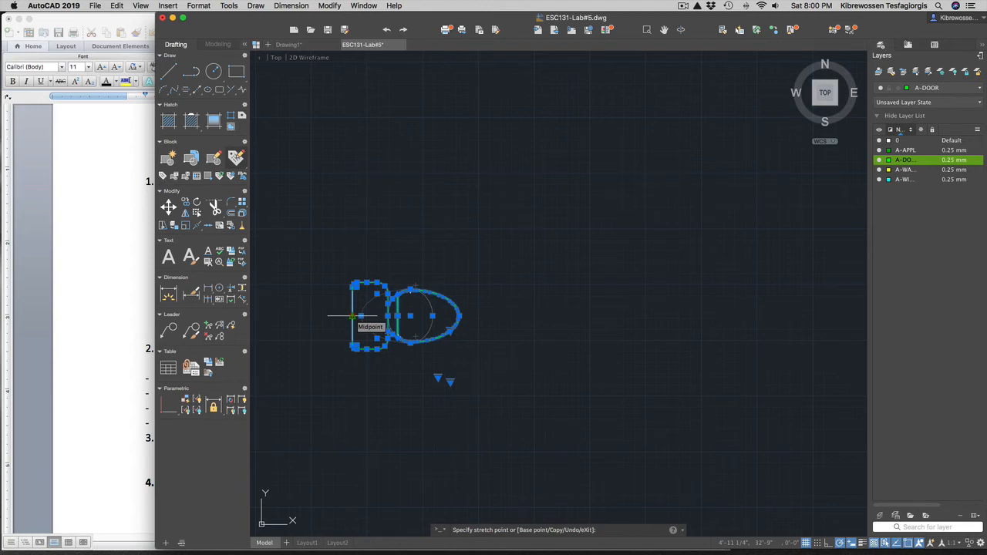
key(space)
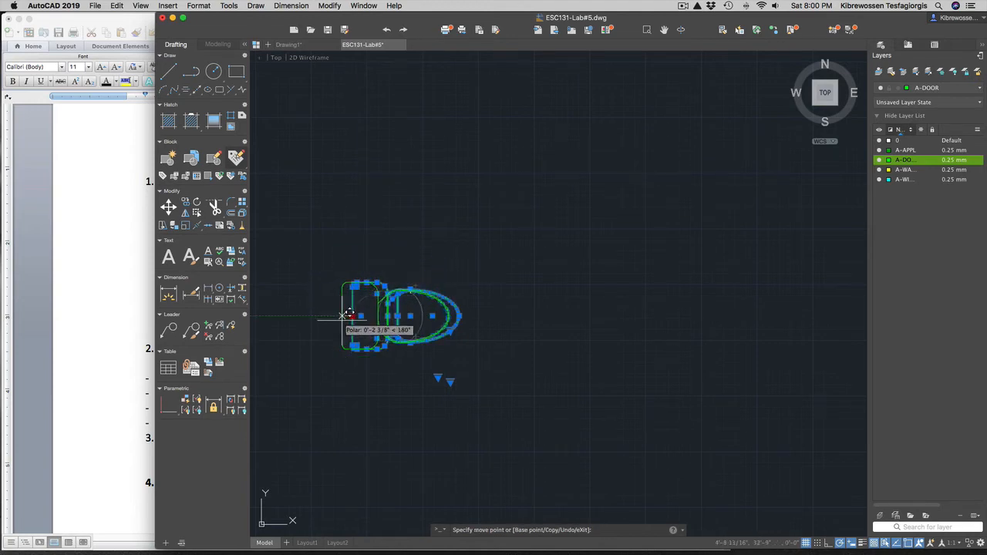
scroll(397, 335, down, 5)
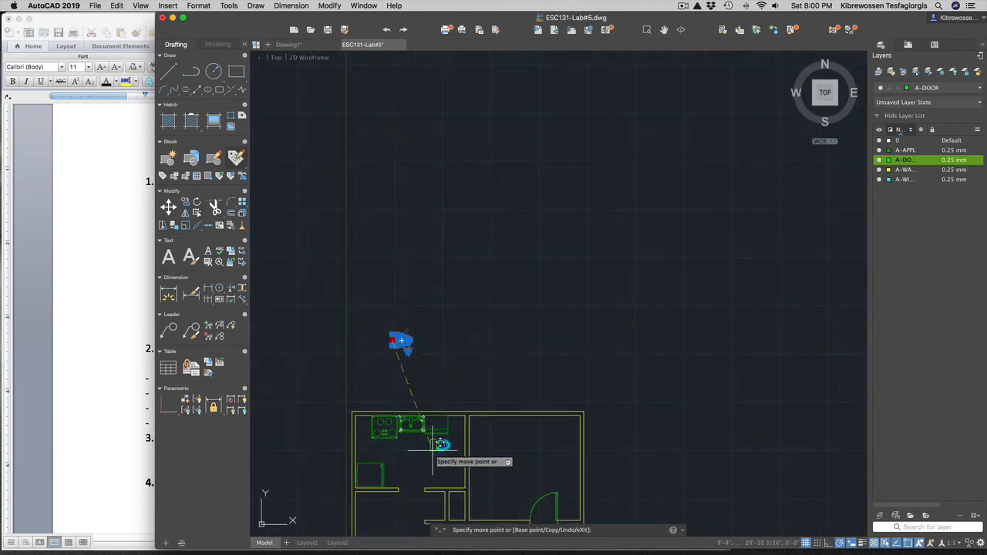
scroll(459, 382, down, 5)
scroll(476, 445, up, 2)
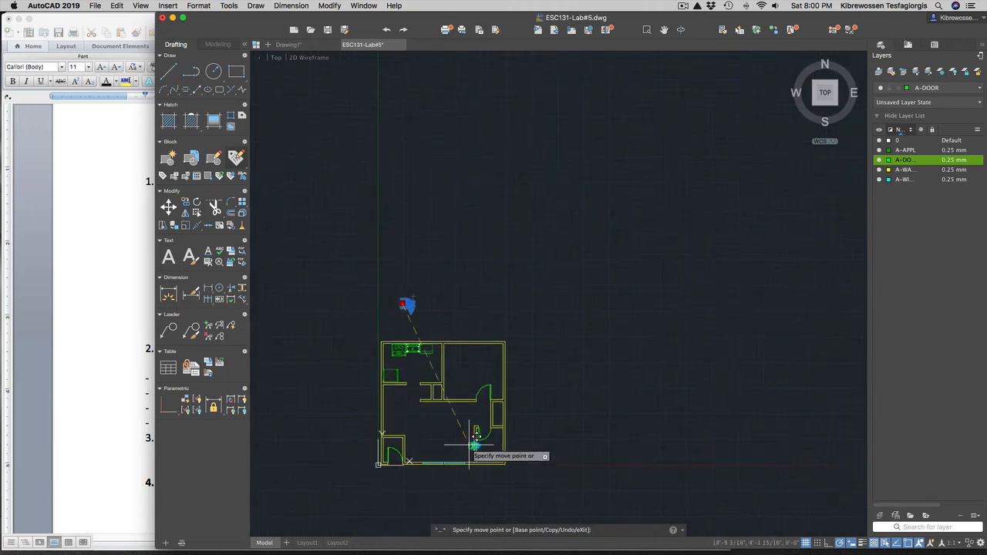
scroll(491, 450, up, 5)
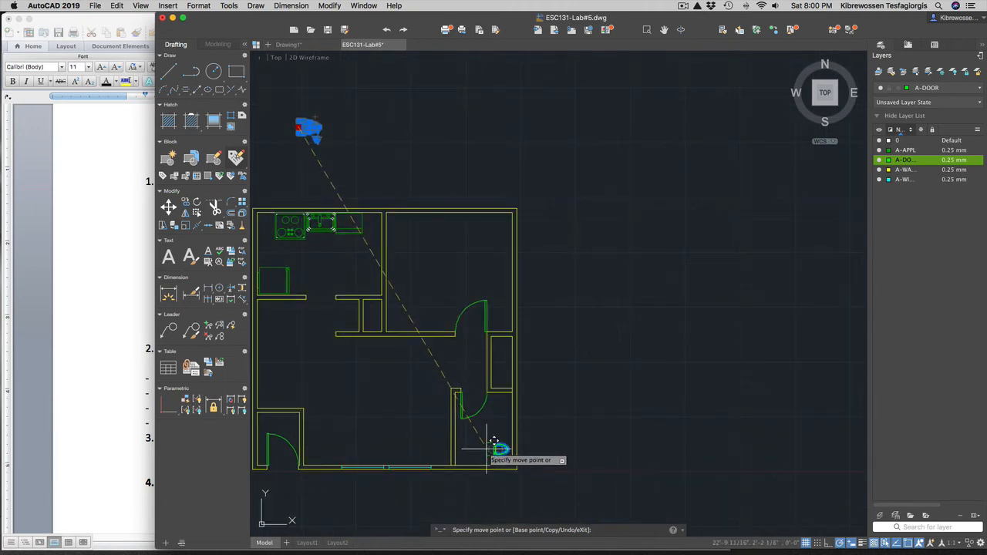
scroll(486, 447, up, 3)
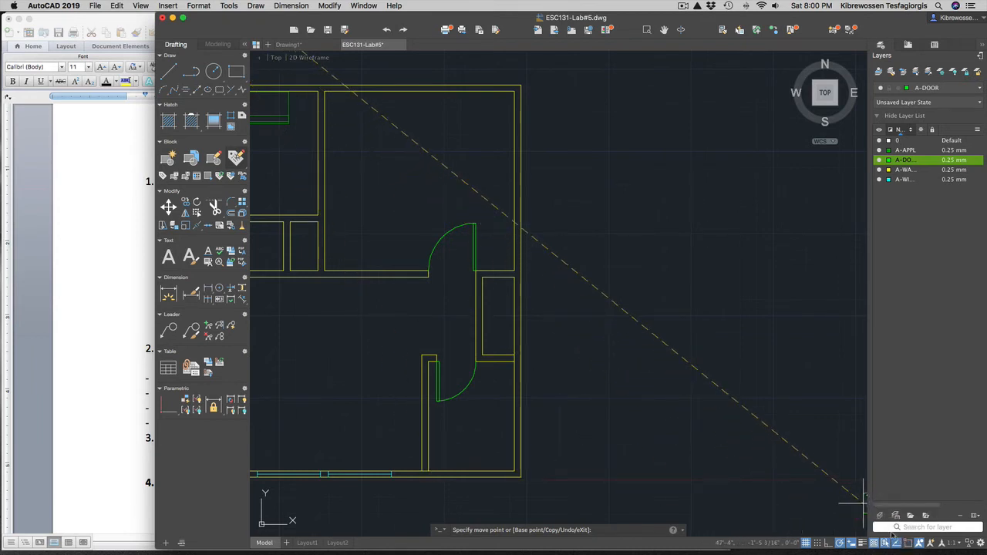
scroll(447, 463, up, 2)
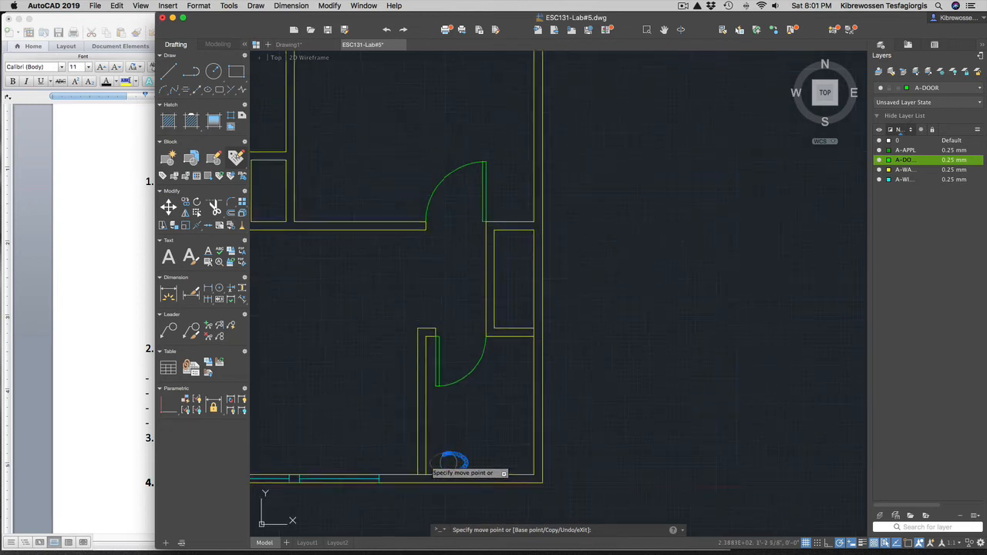
scroll(444, 462, up, 1)
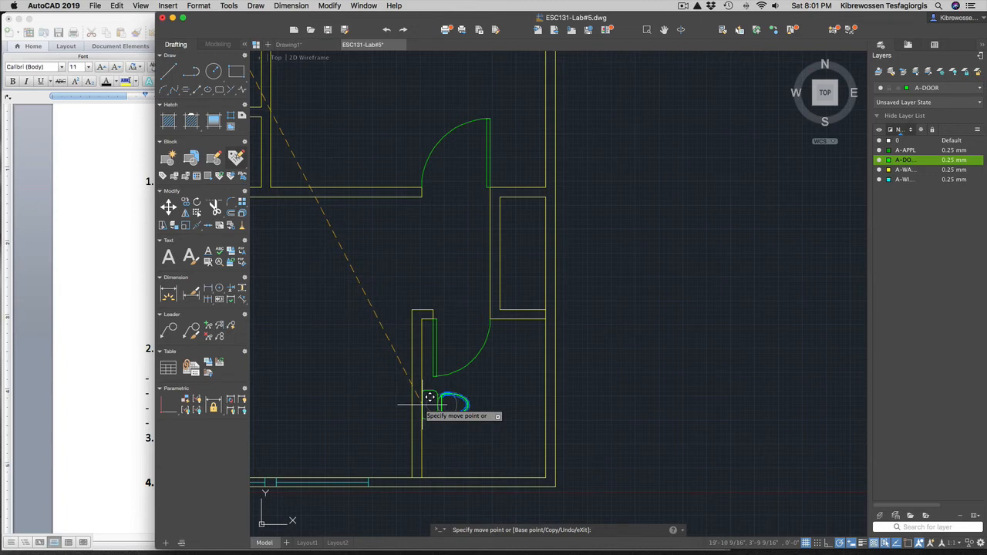
click(429, 397)
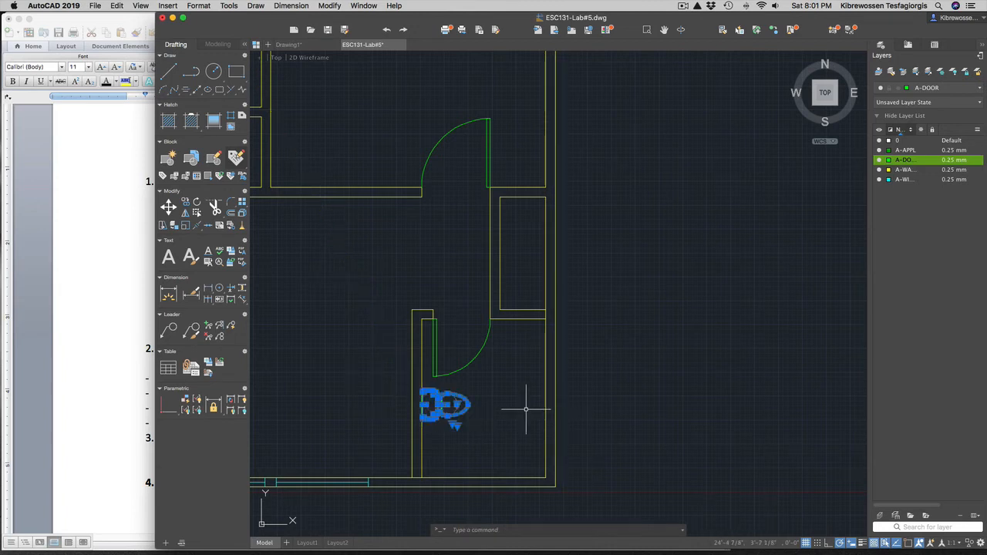
key(Escape)
- Zoom to the drawing extents and examine the whole floor plan with its kitchen appliances and bathroom toilet
scroll(515, 411, down, 8)
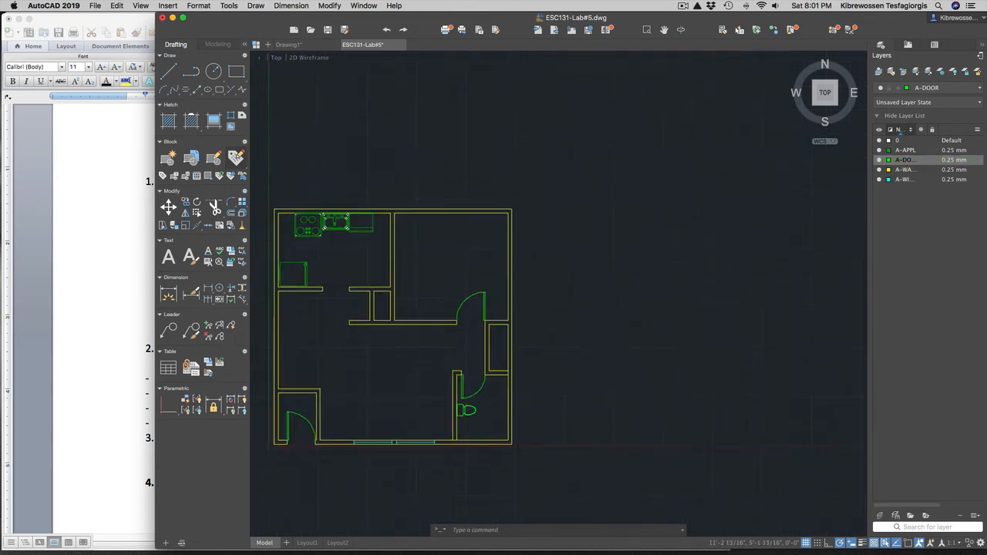
scroll(334, 387, up, 3)
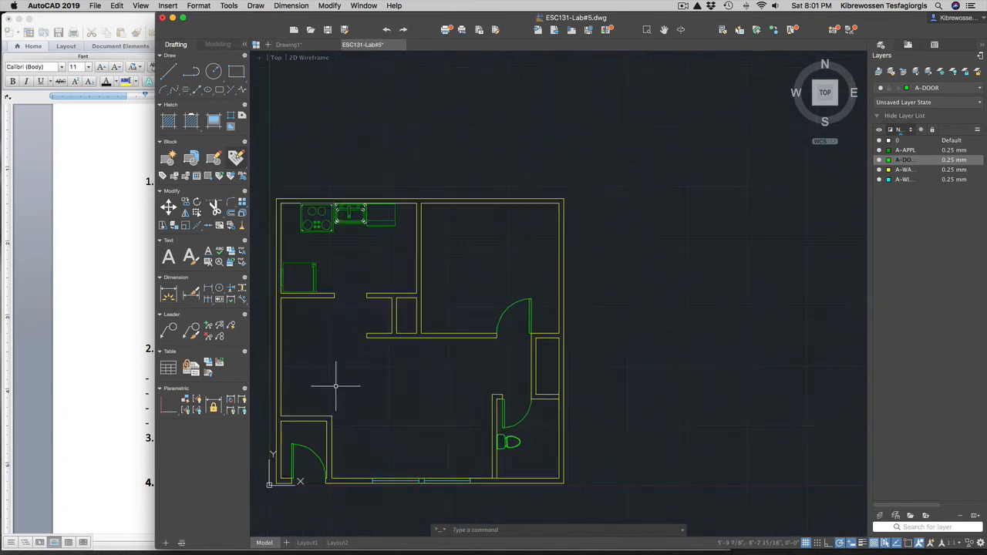
scroll(335, 386, down, 4)
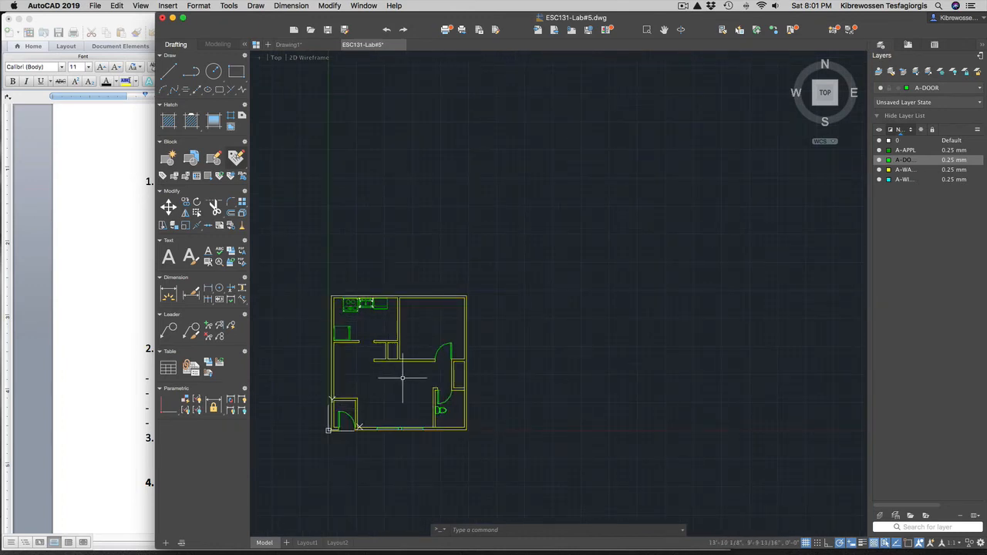
scroll(393, 413, up, 1)
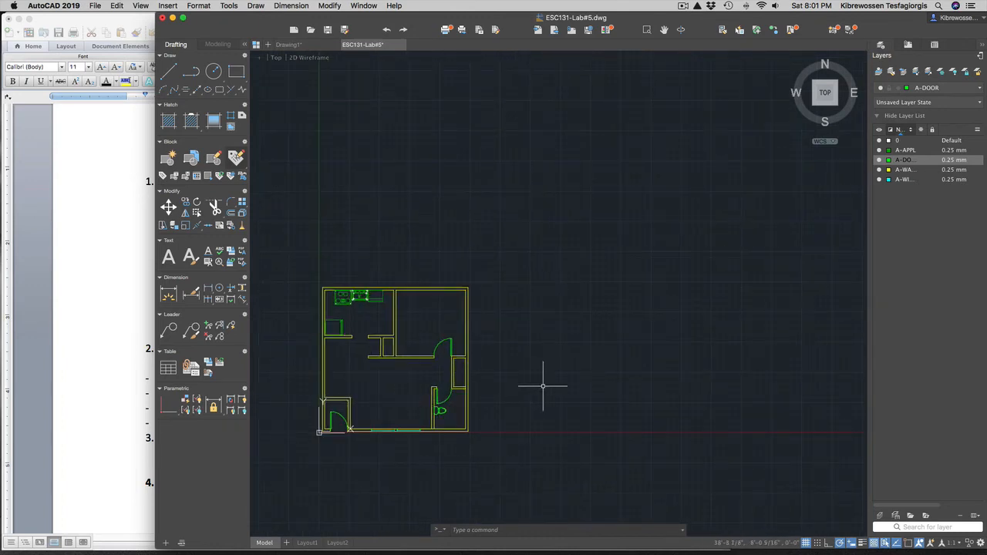
text(z)
key(Return)
text(e)
key(Return)
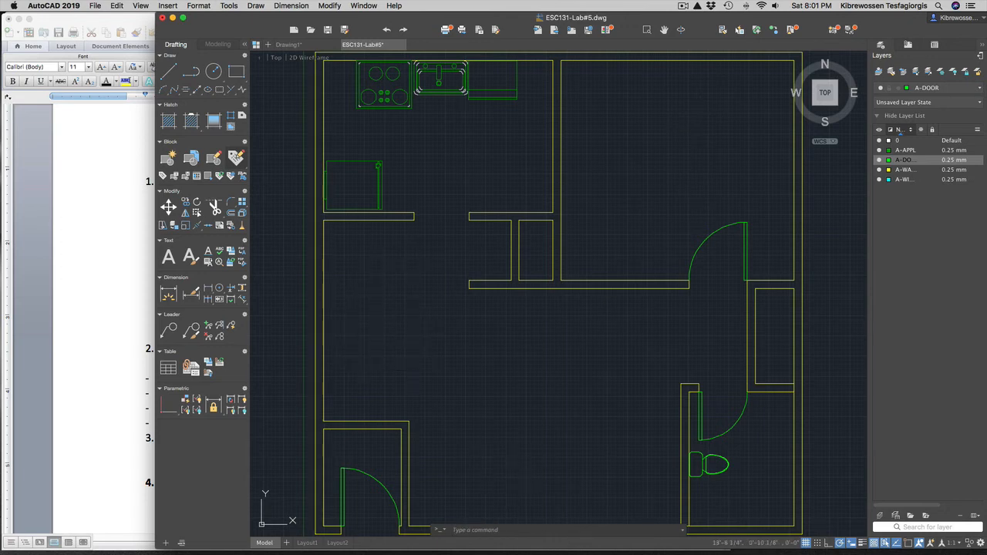
scroll(567, 408, down, 3)
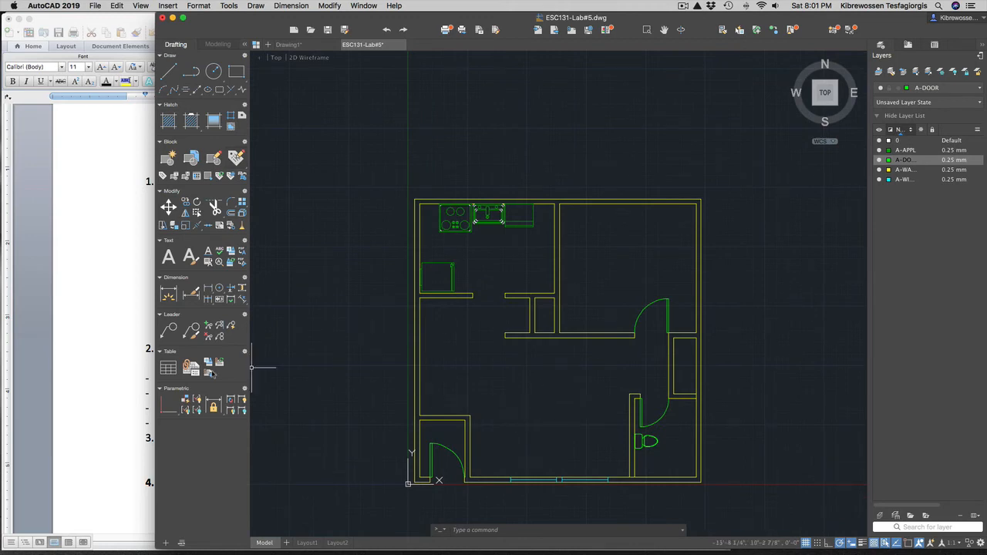
- Switch to the lab instructions in Word and highlight item 3 on the equal viewports to read its requirements
click(110, 370)
scroll(319, 461, down, 2)
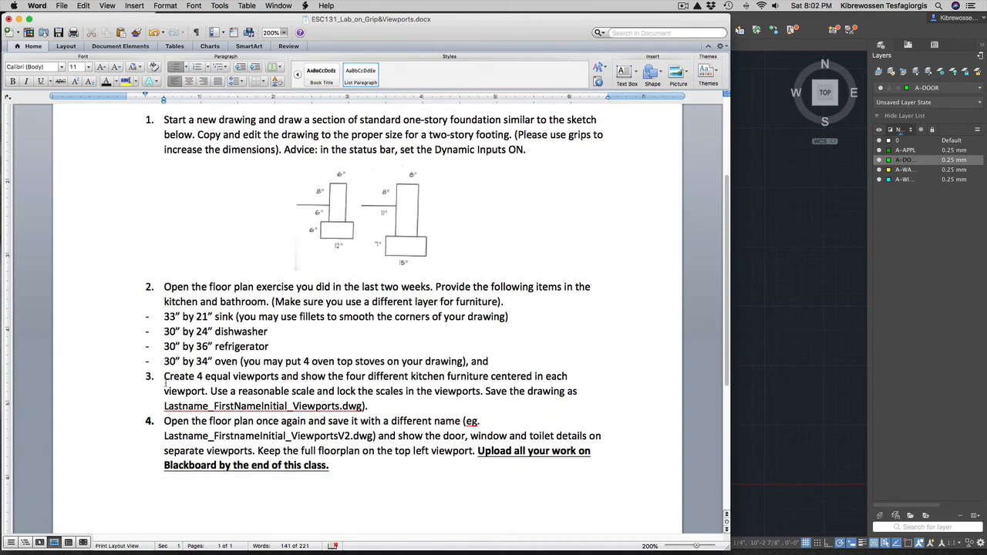
drag(163, 376, 367, 407)
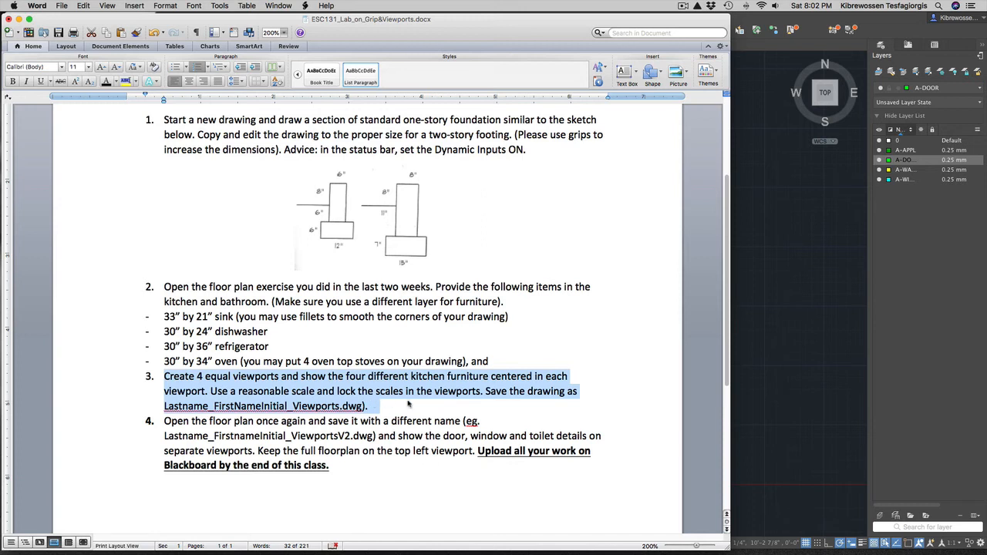
- Switch back to AutoCAD and delete the existing viewport from Layout1
click(777, 422)
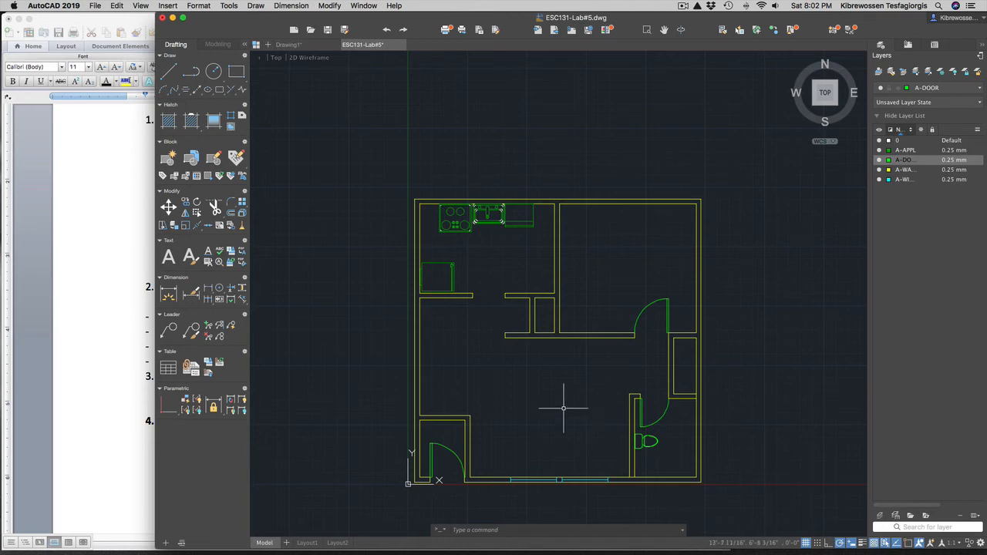
scroll(538, 396, up, 4)
scroll(538, 397, down, 3)
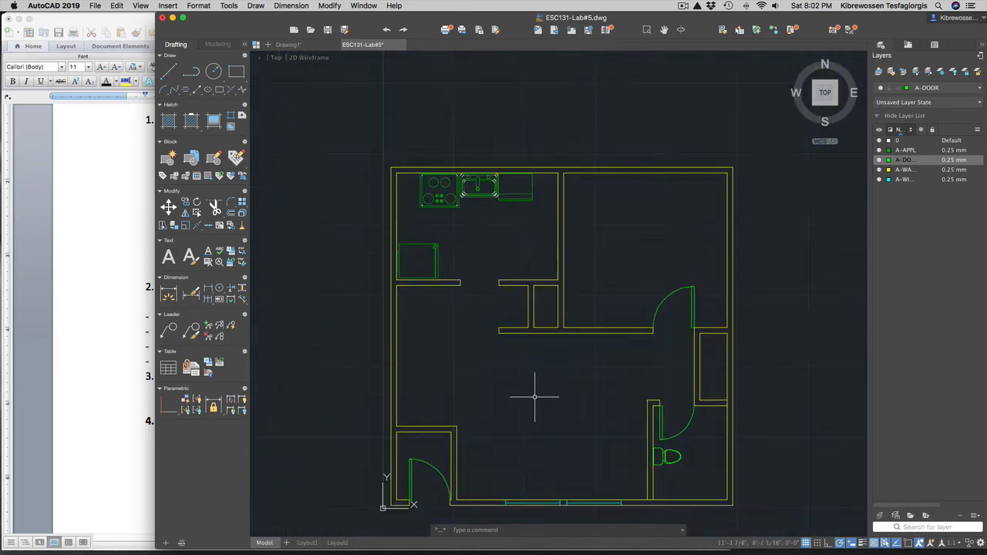
click(307, 544)
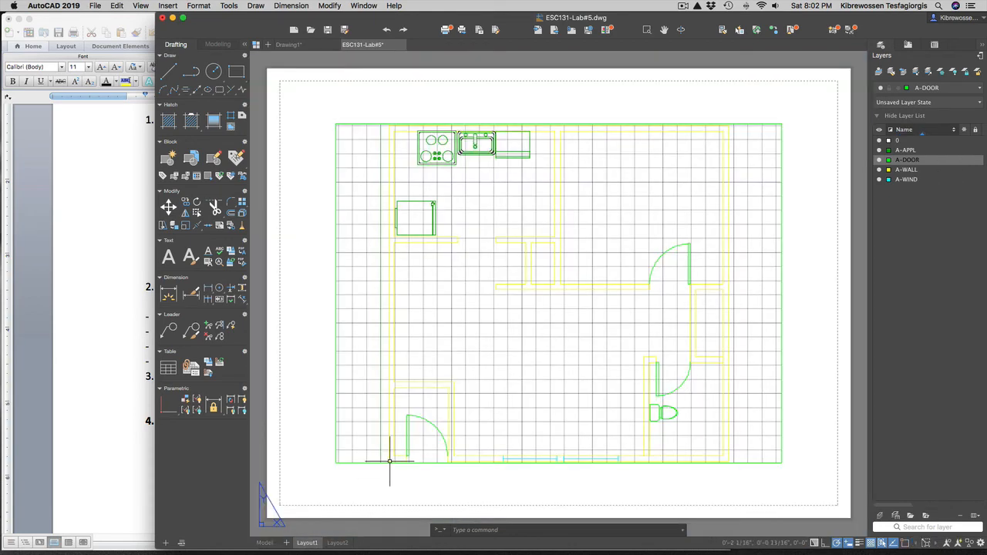
click(434, 463)
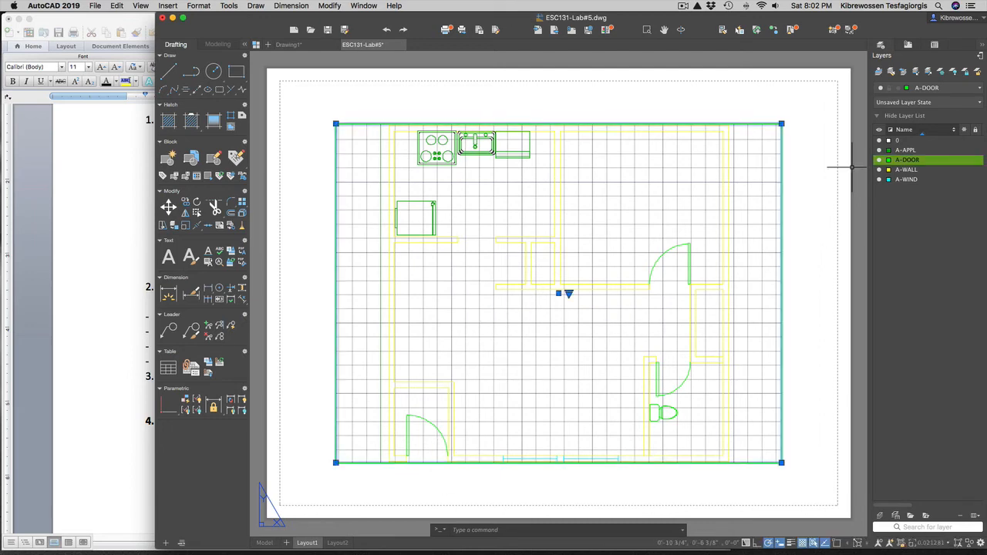
click(782, 123)
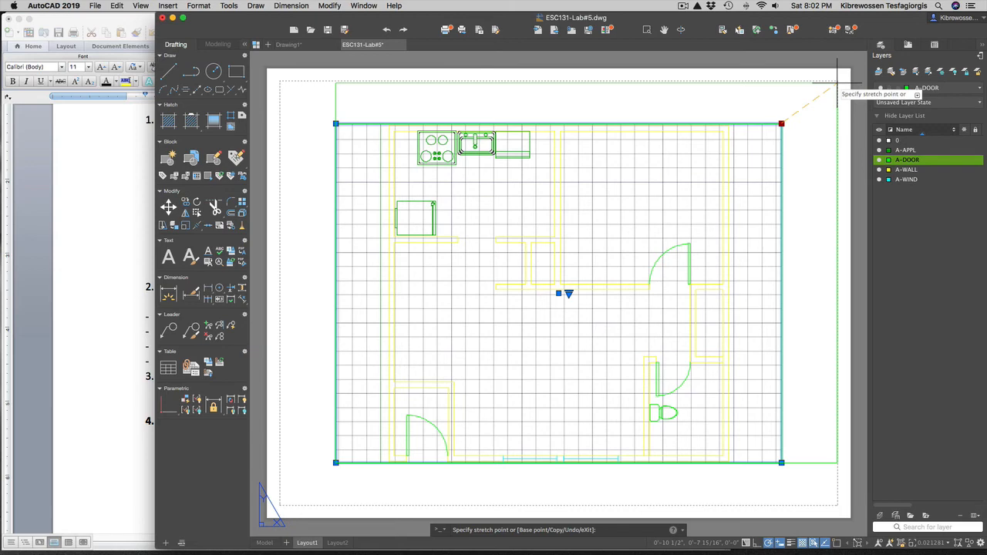
key(Escape)
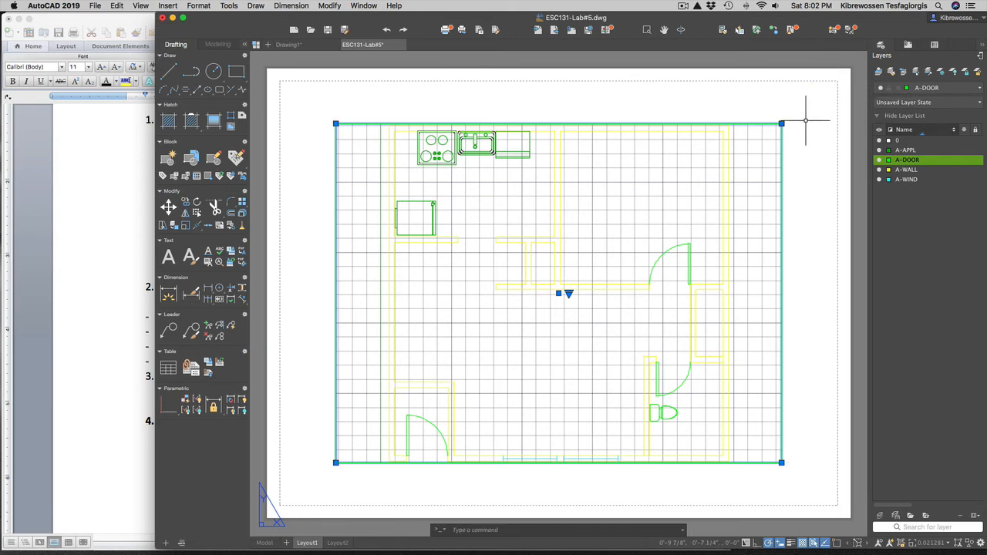
key(Delete)
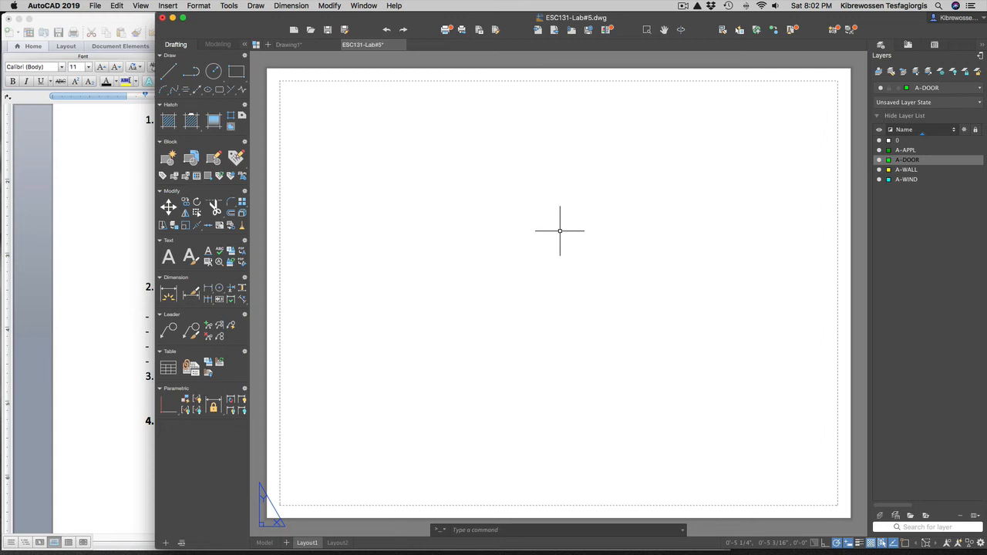
- Create a Four: Equal viewport arrangement with 0.00 spacing that fills Layout1's printable area from corner to corner
text(view)
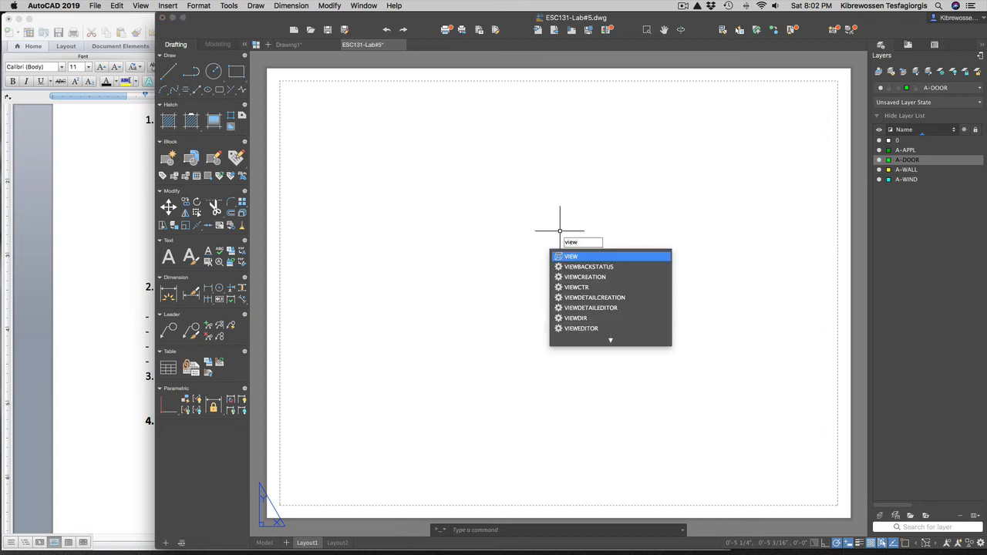
text(ports)
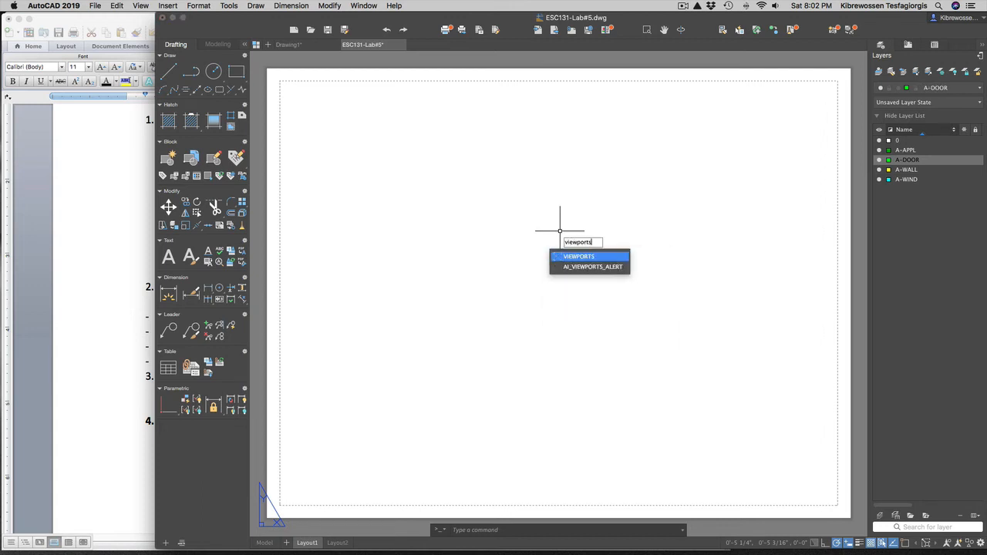
key(Return)
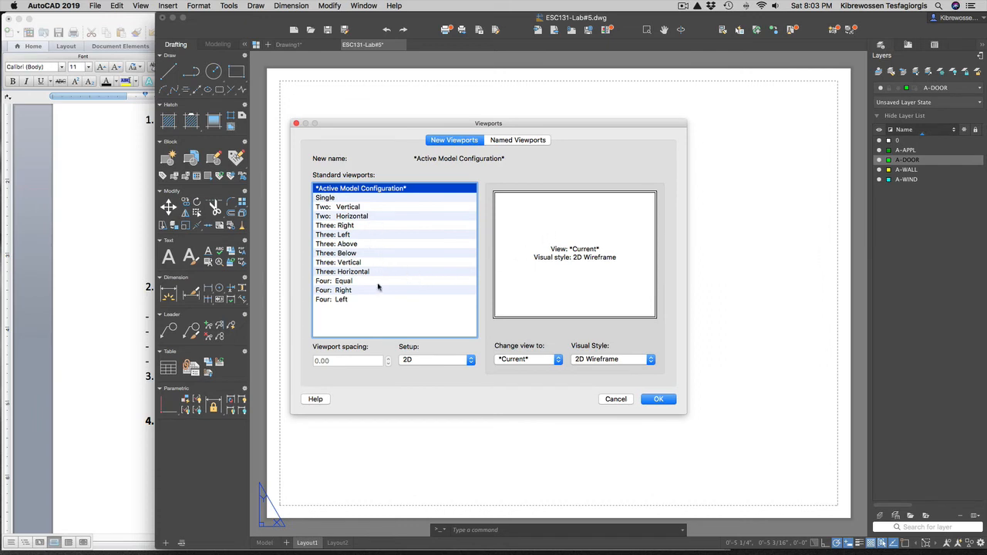
click(330, 284)
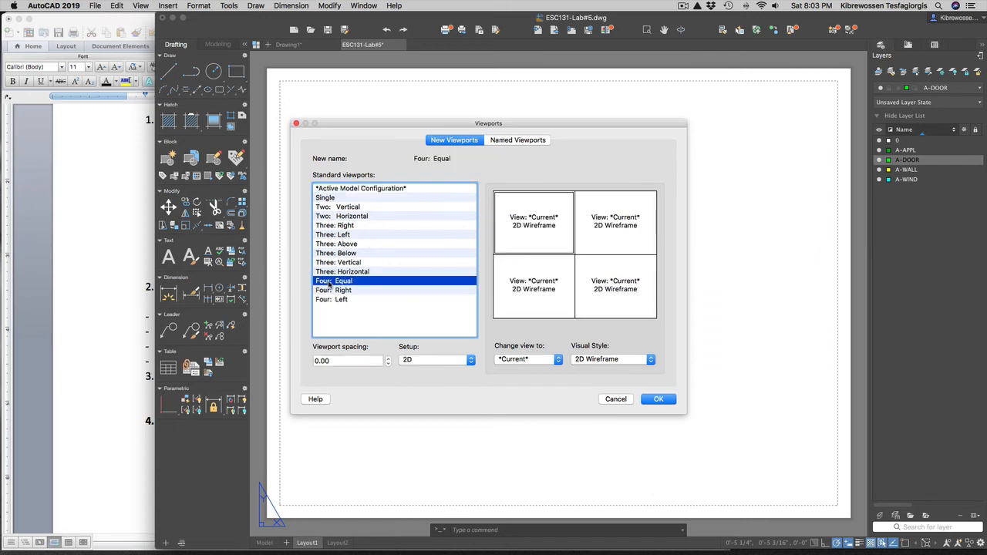
click(659, 400)
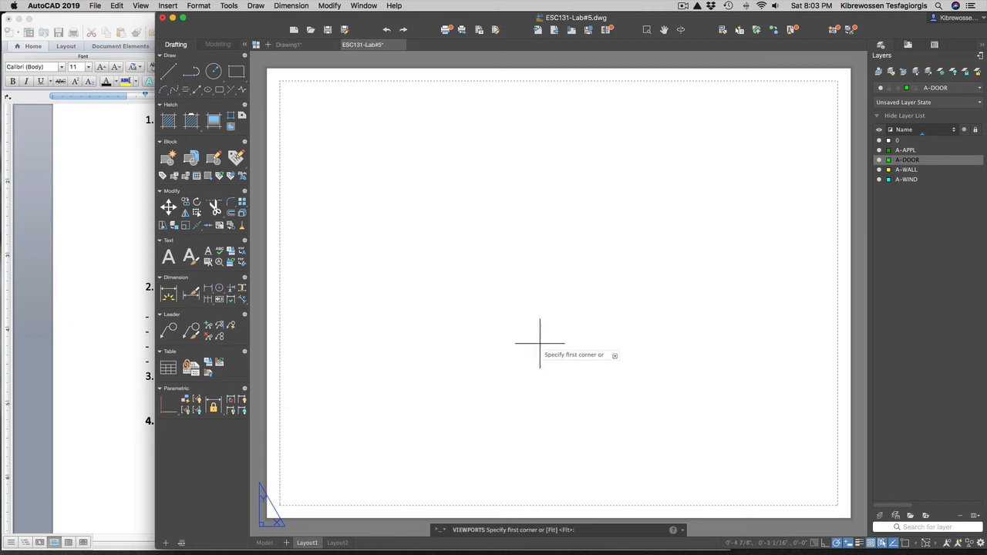
click(280, 81)
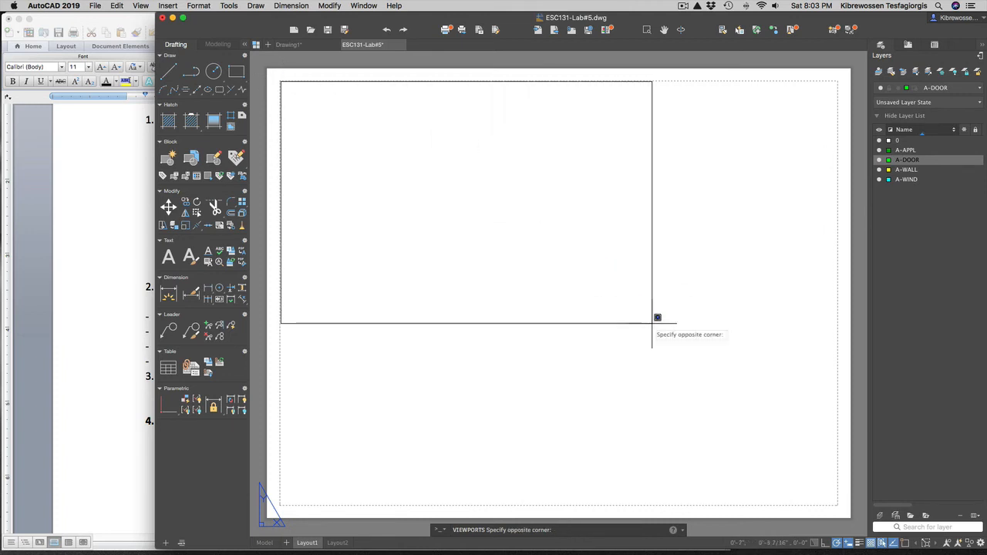
click(843, 499)
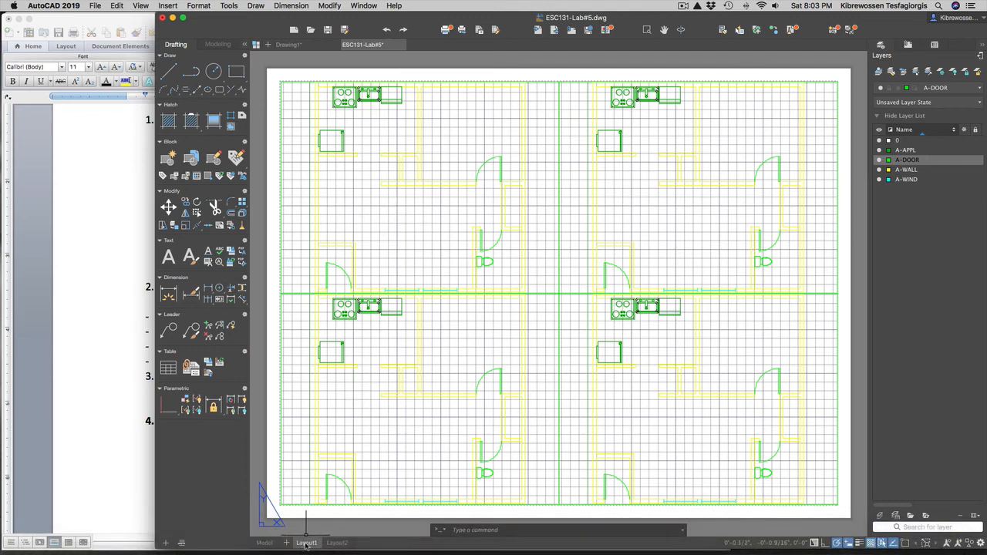
- Review Layout1's page setup and the available paper sizes, keeping Letter (8.50 x 11.00 Inches)
right_click(306, 544)
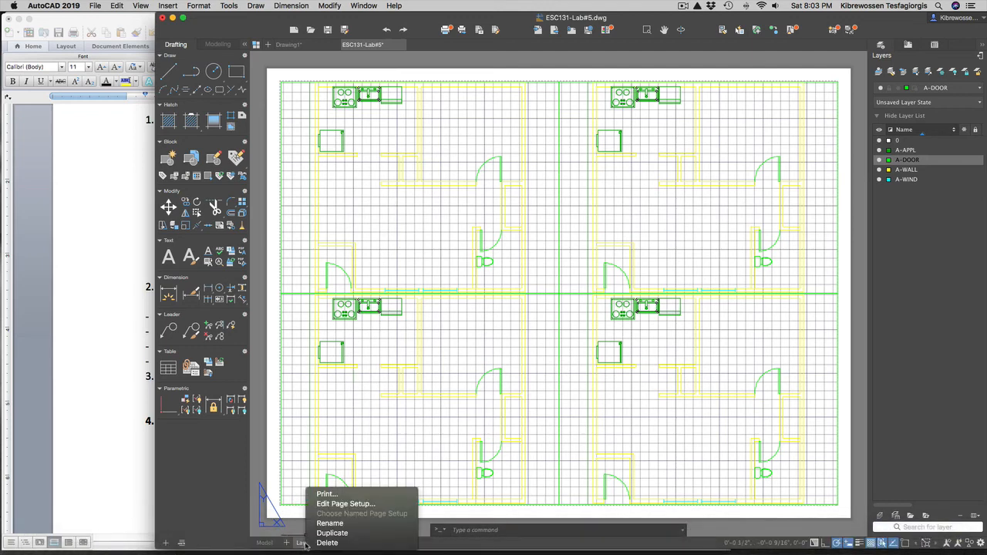
click(345, 504)
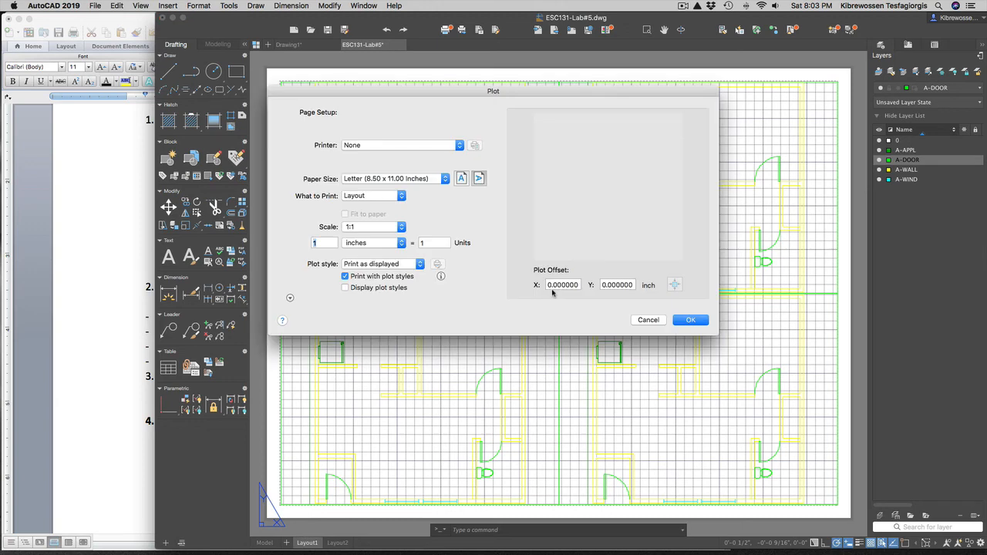
click(433, 179)
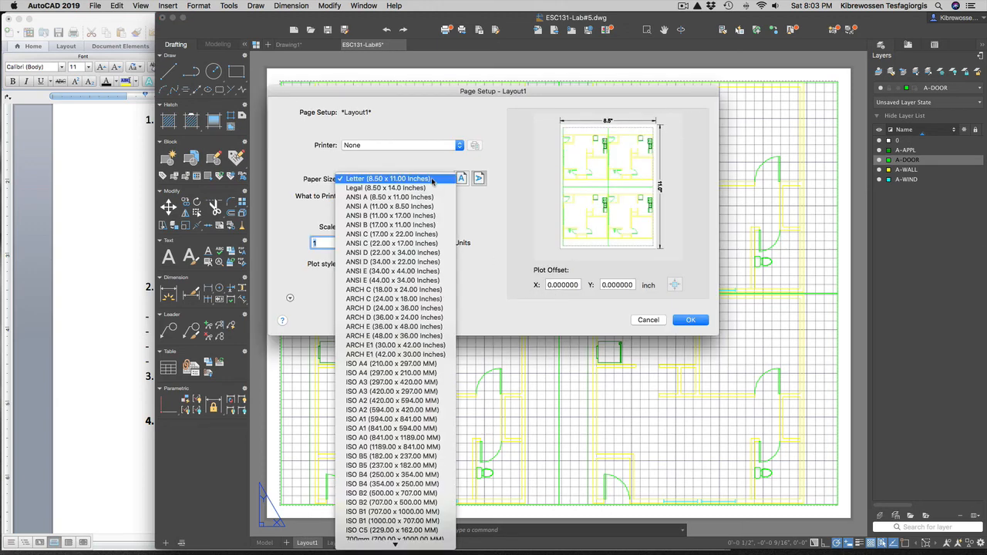
click(691, 321)
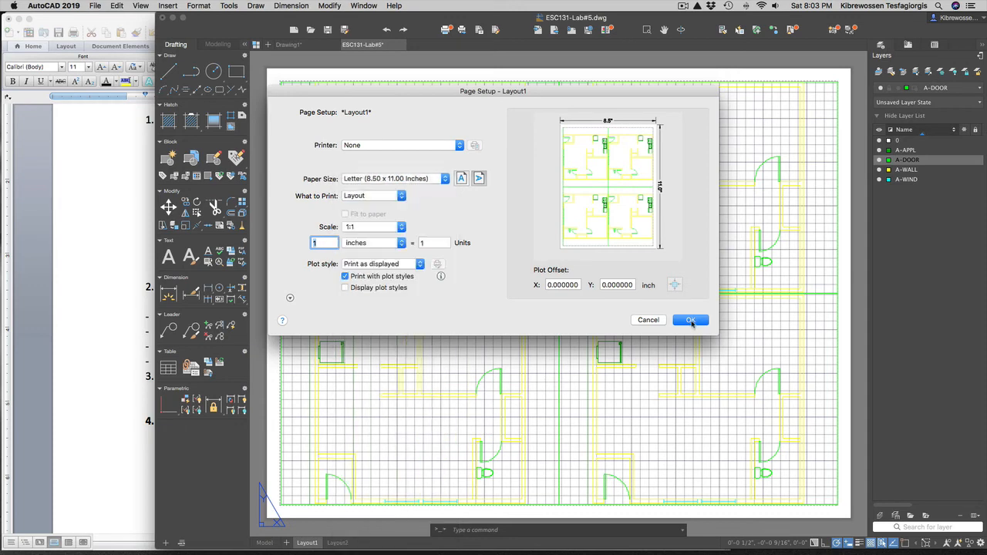
click(691, 321)
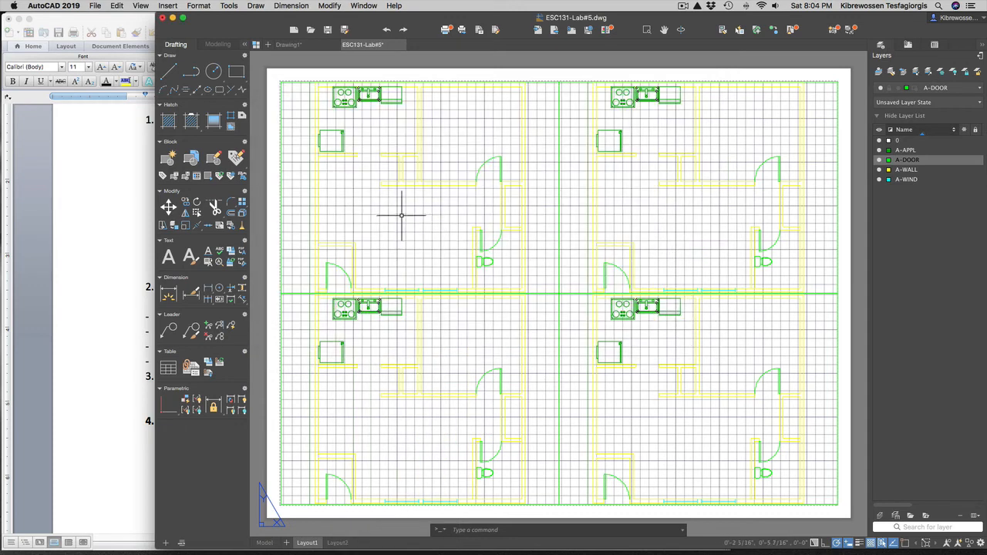
- Activate the upper-left viewport of Layout1 and zoom its view in on the kitchen stove
double_click(401, 215)
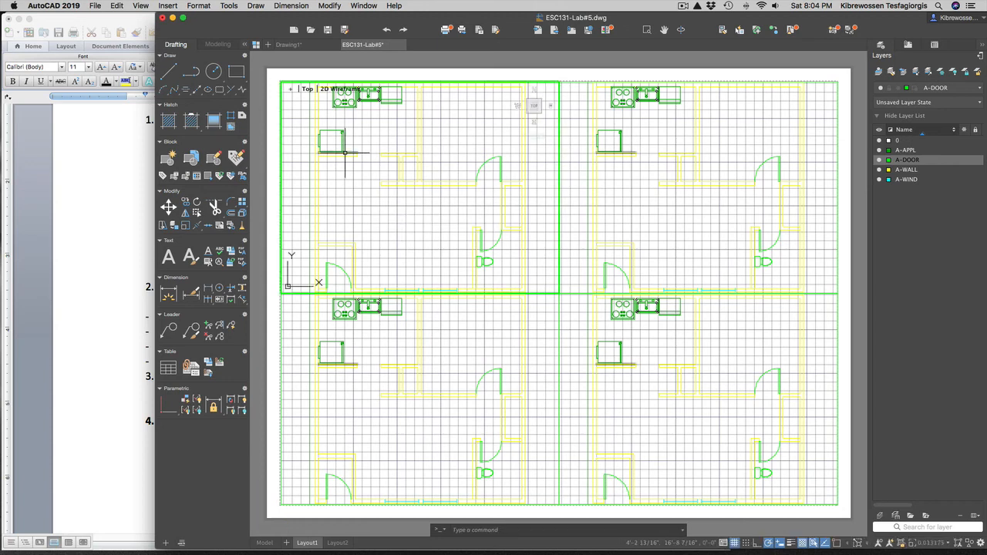
scroll(339, 89, up, 3)
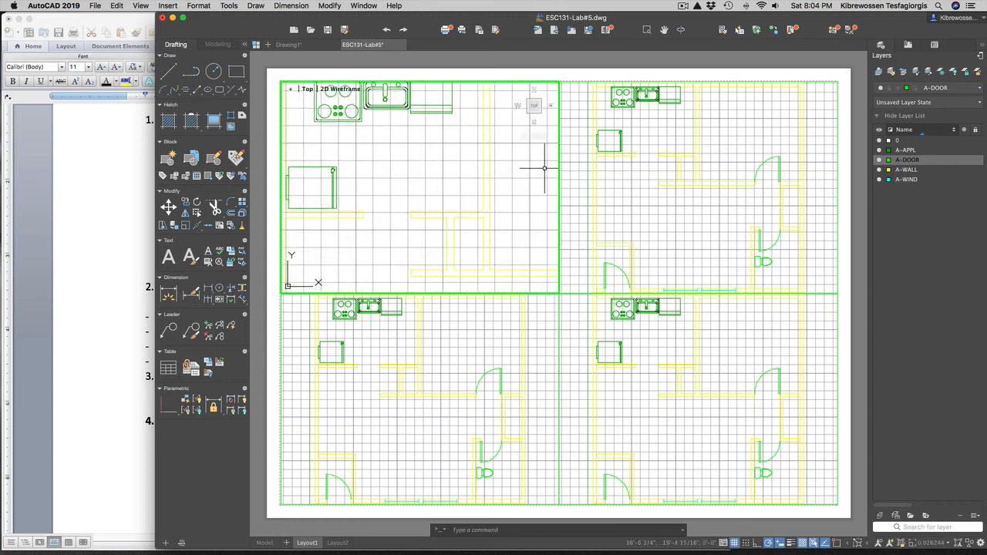
scroll(337, 116, up, 1)
scroll(340, 110, up, 2)
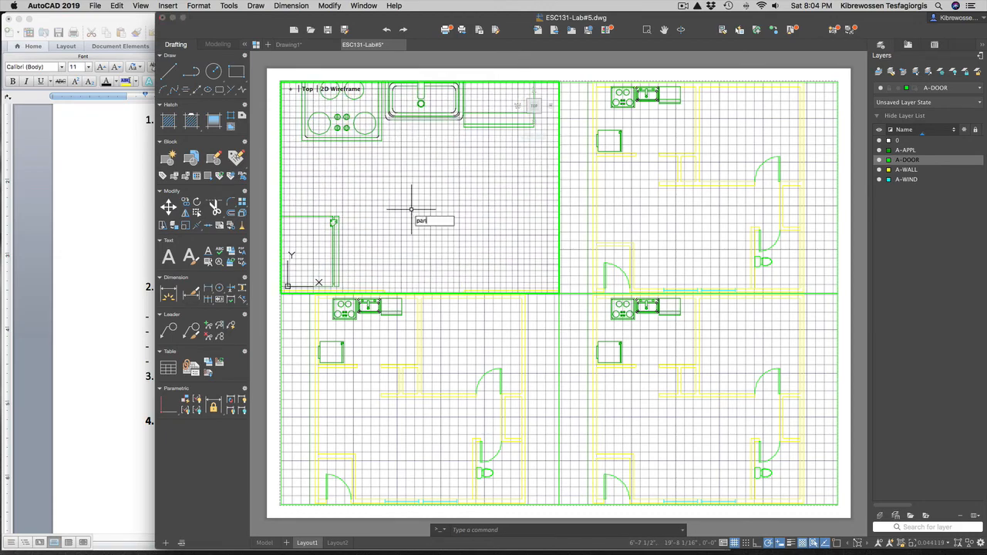
mouse_move(411, 211)
middle_down()
mouse_move(403, 187)
mouse_move(447, 222)
mouse_move(448, 249)
middle_up()
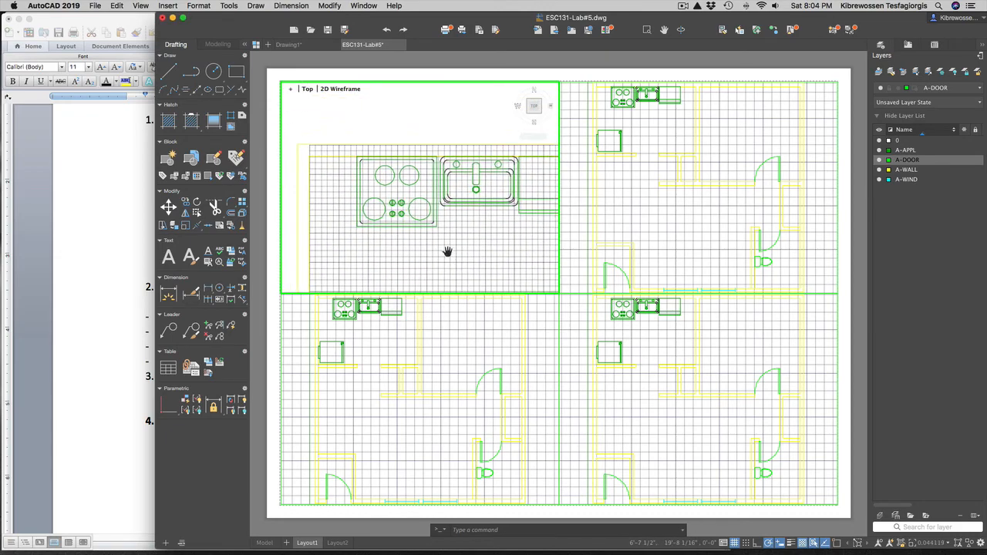
scroll(417, 243, up, 3)
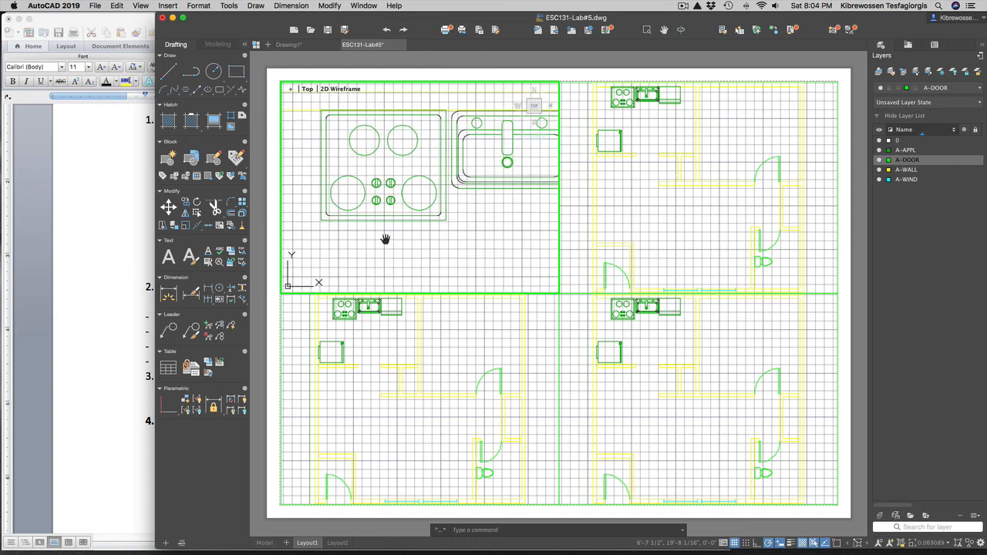
scroll(409, 241, up, 4)
scroll(419, 229, down, 4)
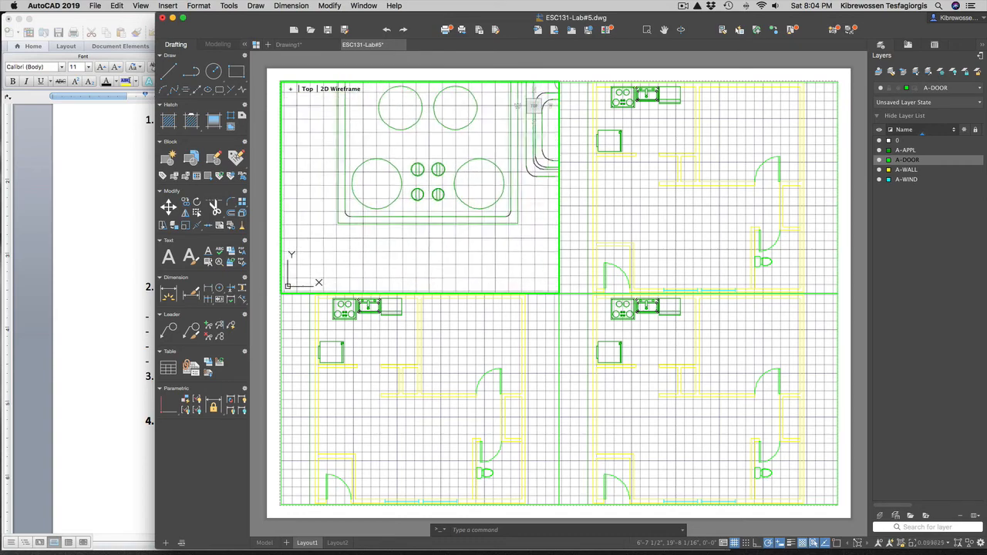
- Center the whole stove in the upper-left viewport and turn off that viewport's grid display
middle_drag(424, 167, 432, 191)
scroll(420, 209, up, 2)
scroll(432, 191, up, 2)
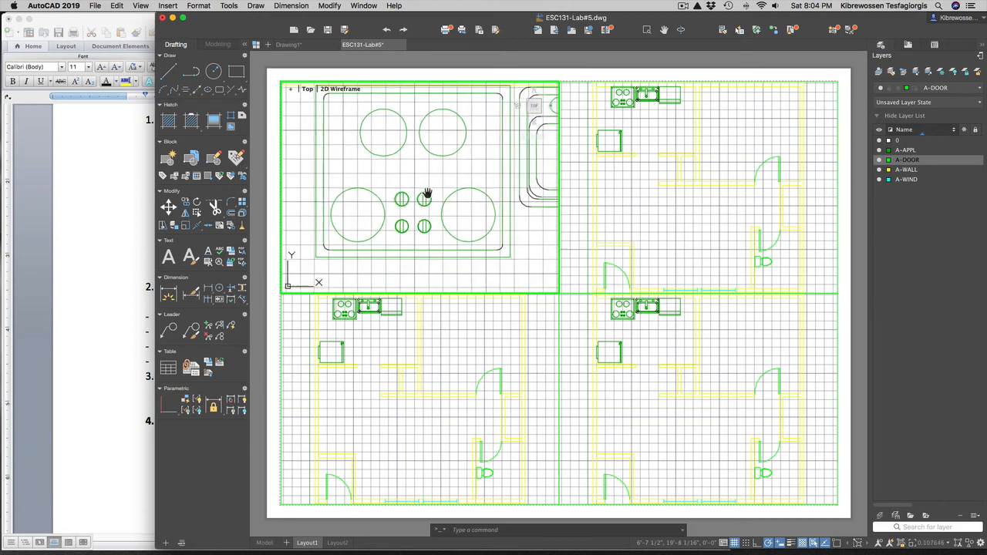
scroll(435, 192, down, 1)
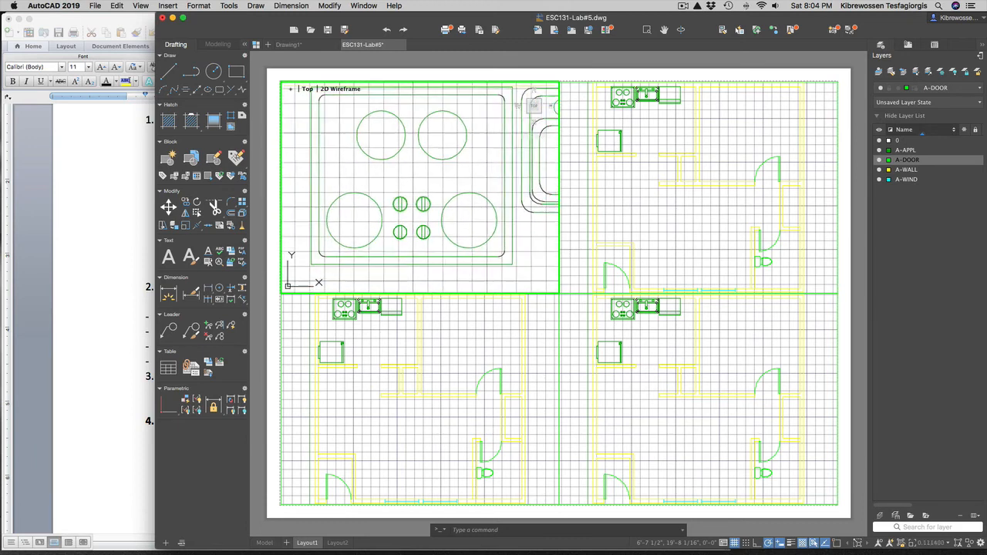
scroll(431, 190, down, 1)
middle_drag(437, 187, 443, 196)
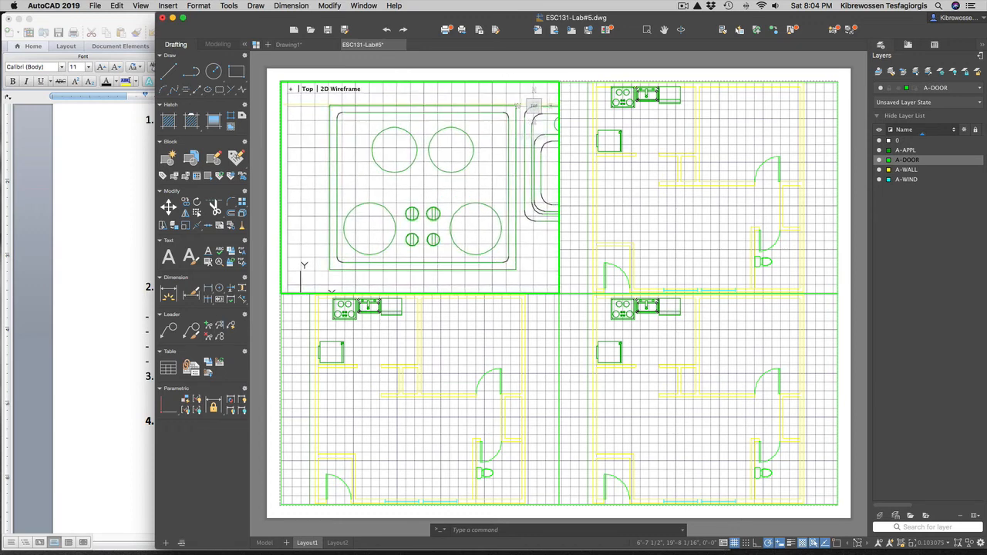
click(735, 544)
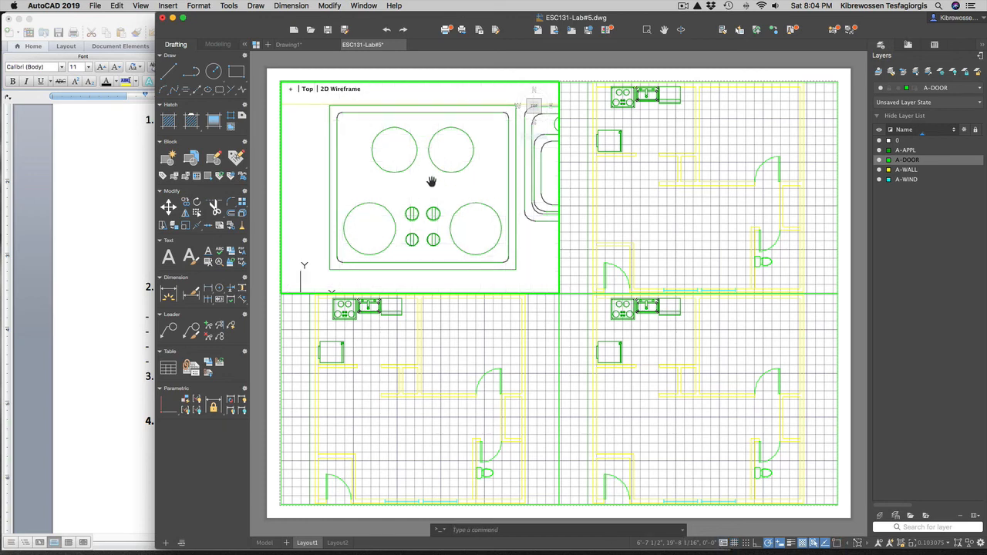
- Activate the upper-right viewport of Layout1 and zoom its view in on the kitchen sink
click(663, 210)
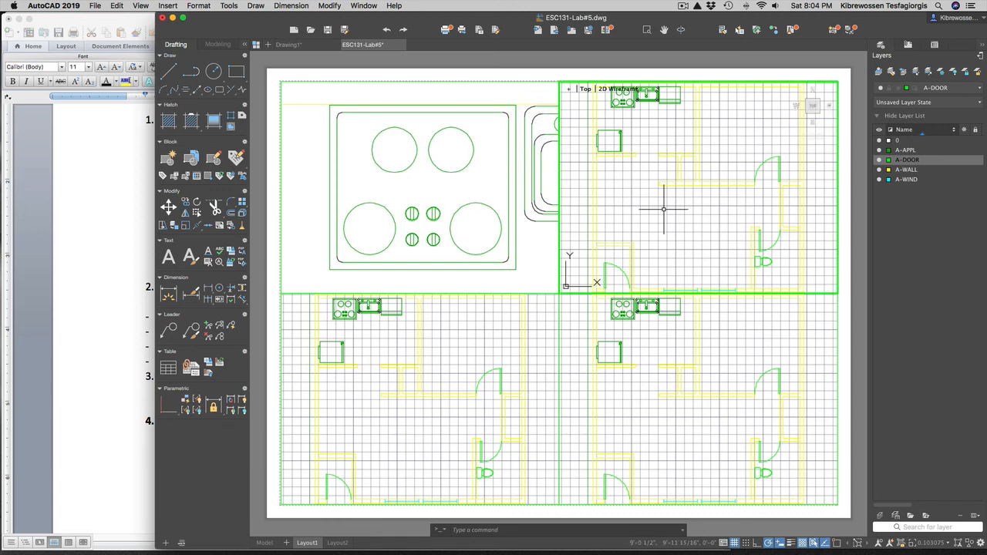
scroll(657, 133, up, 3)
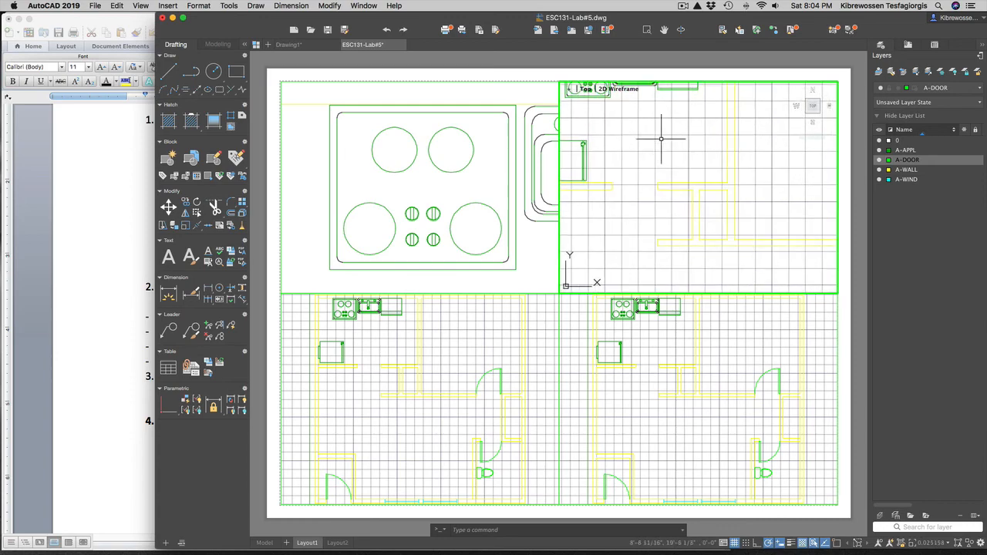
scroll(661, 138, down, 5)
scroll(655, 136, up, 4)
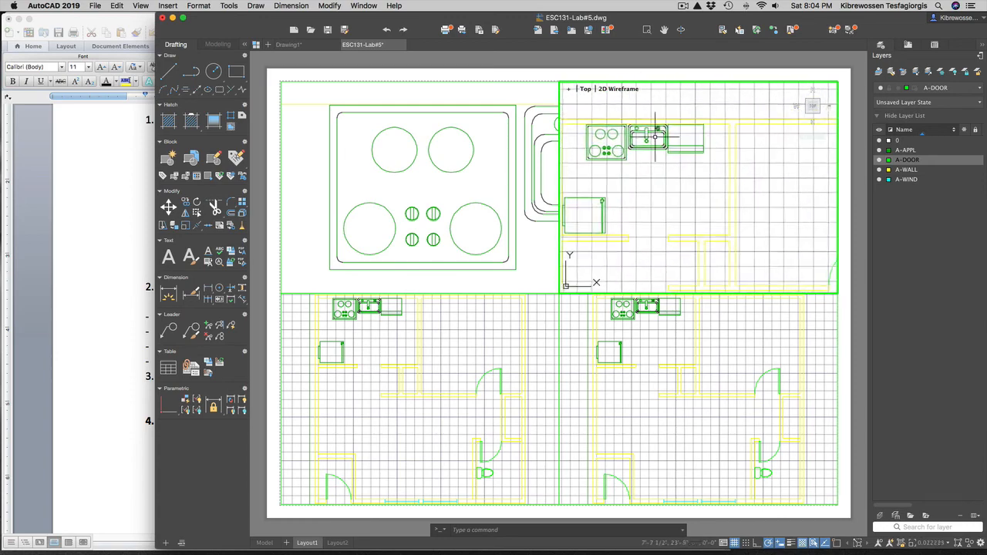
scroll(655, 137, up, 5)
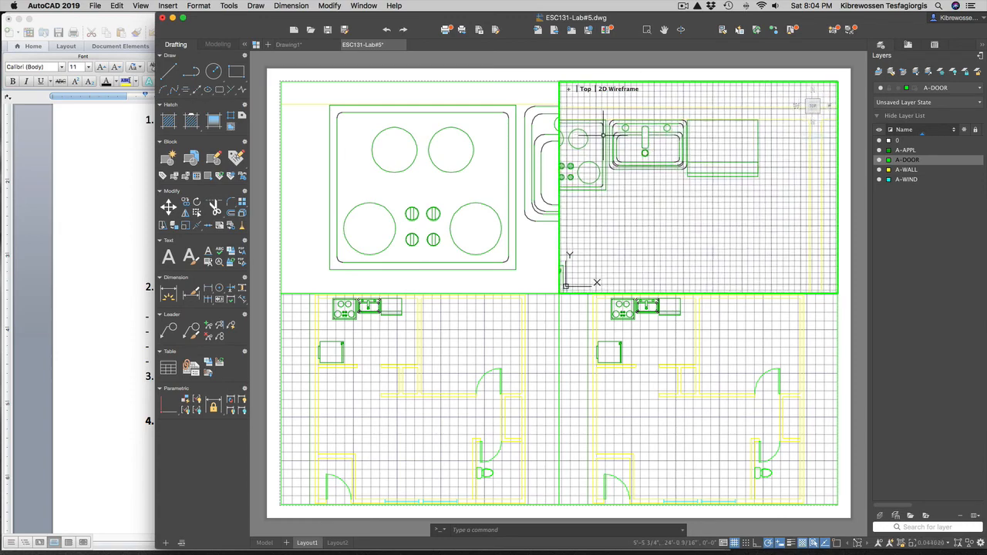
scroll(617, 133, up, 5)
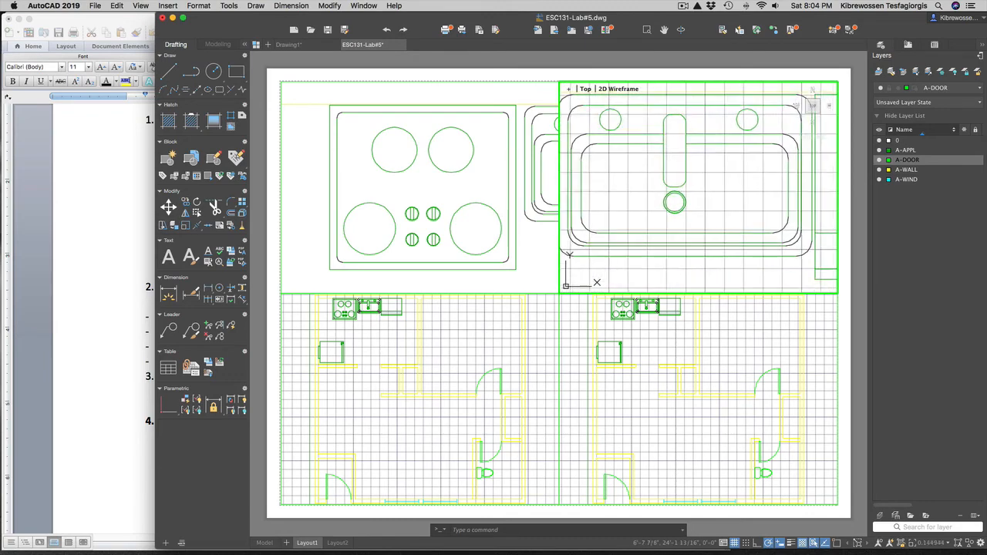
scroll(643, 137, up, 2)
scroll(643, 137, up, 2)
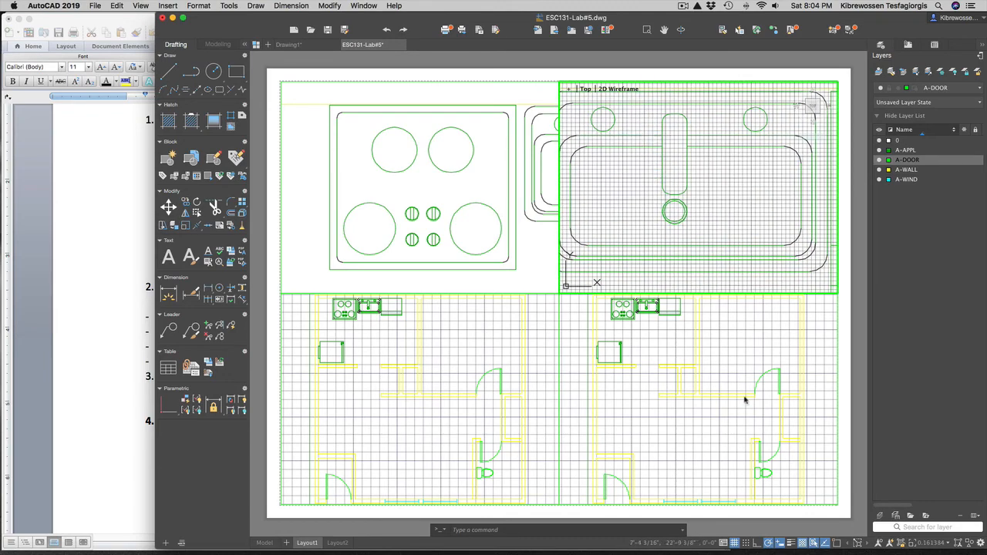
- Turn off the grid in the upper-right viewport and fit the entire sink within it
click(735, 543)
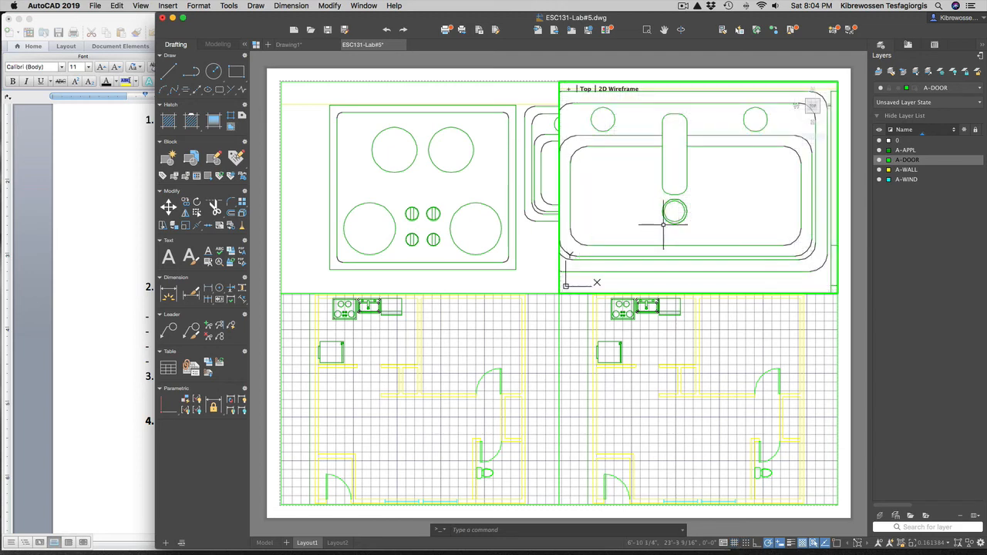
scroll(670, 175, down, 1)
scroll(661, 199, down, 1)
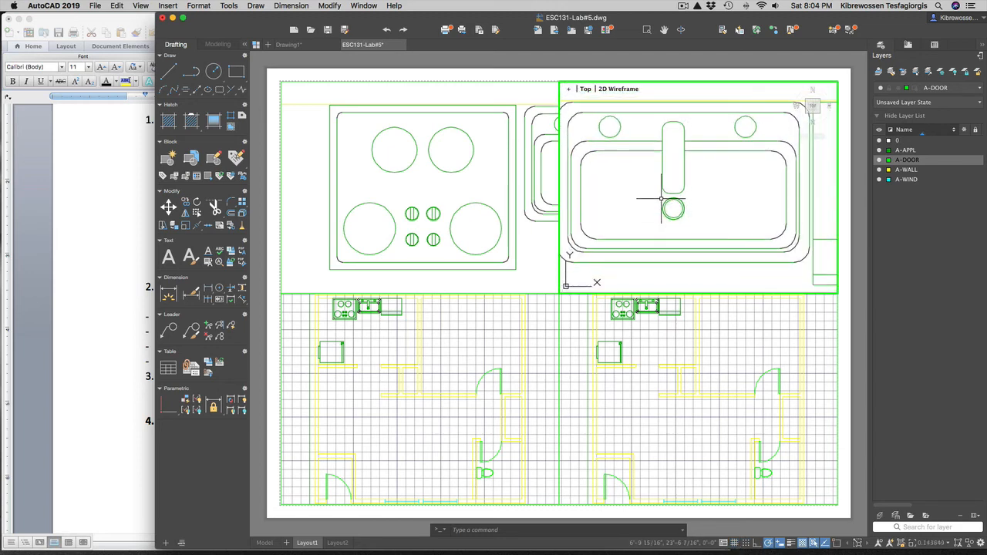
scroll(661, 199, down, 2)
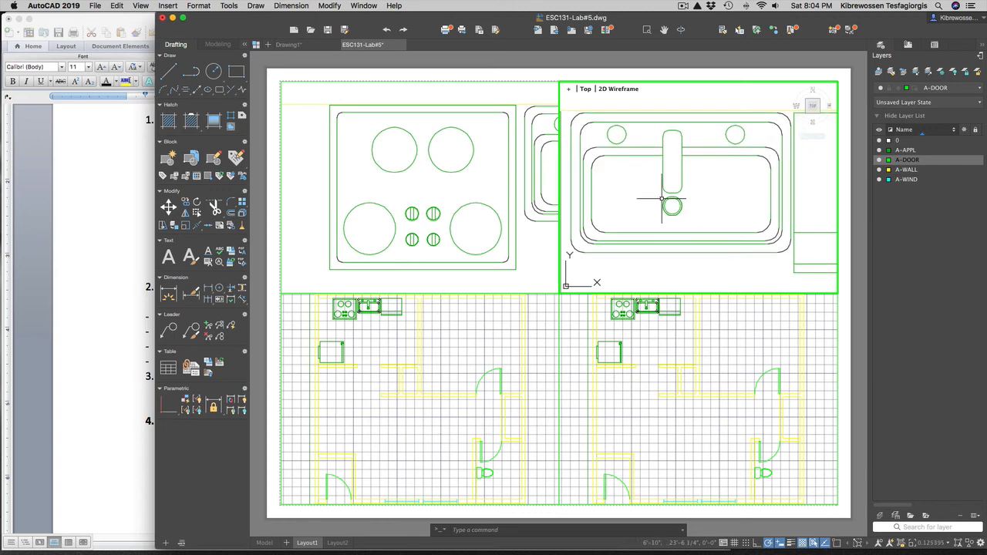
scroll(662, 199, up, 1)
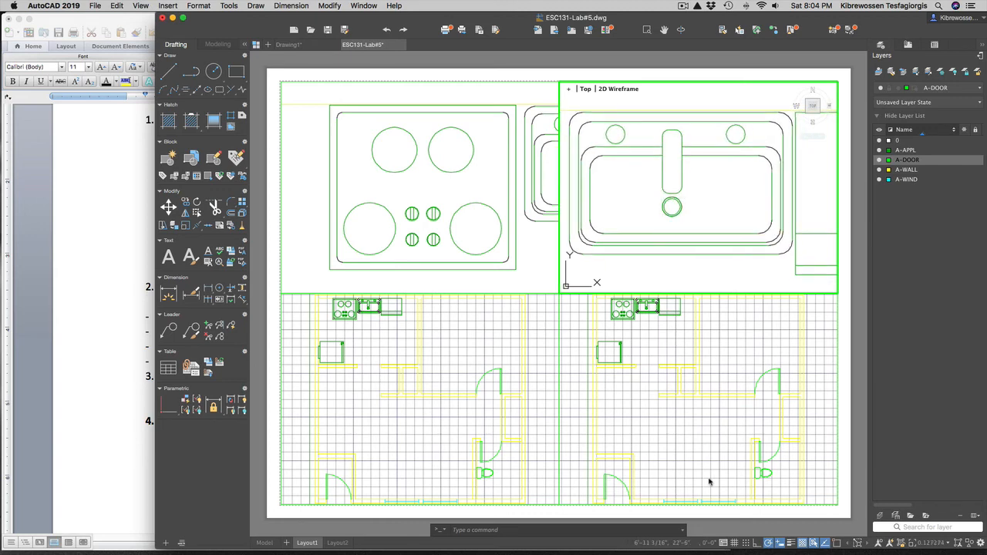
- Examine the status bar display options and the list of viewport scales for the sink viewport
click(981, 543)
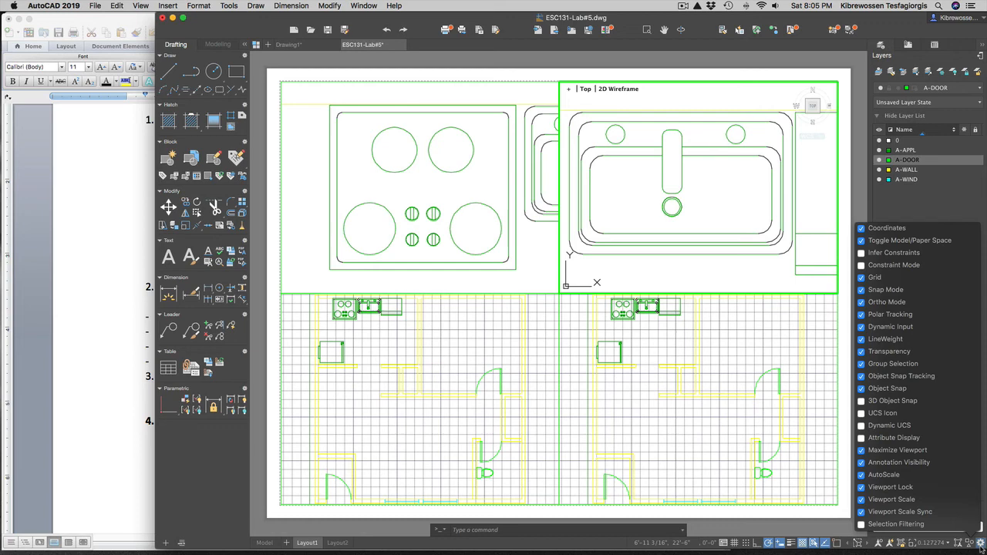
click(935, 544)
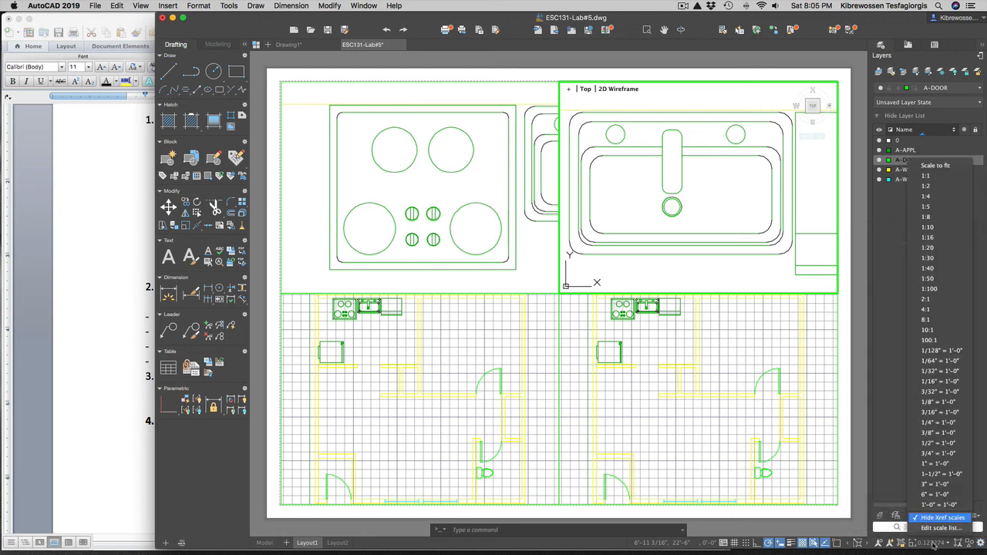
click(983, 549)
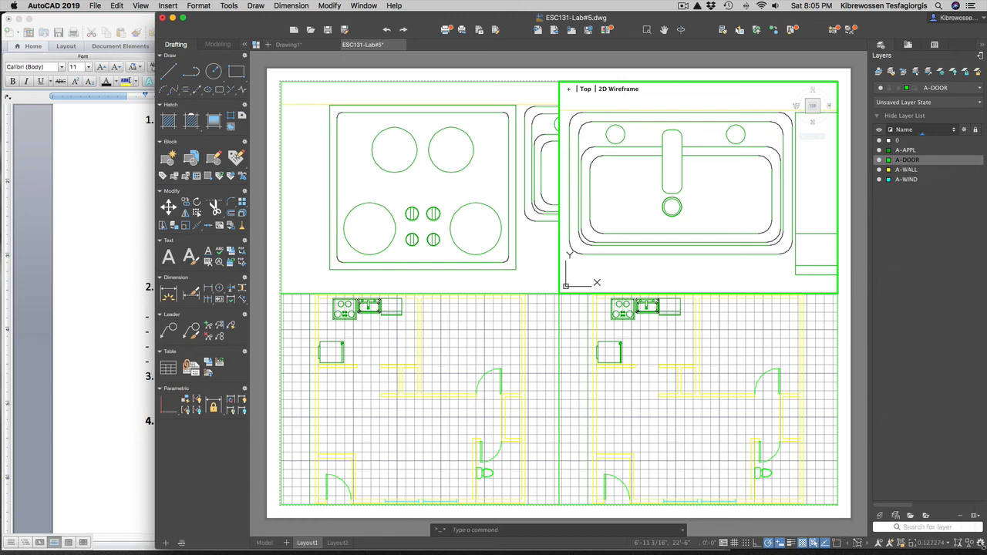
click(981, 544)
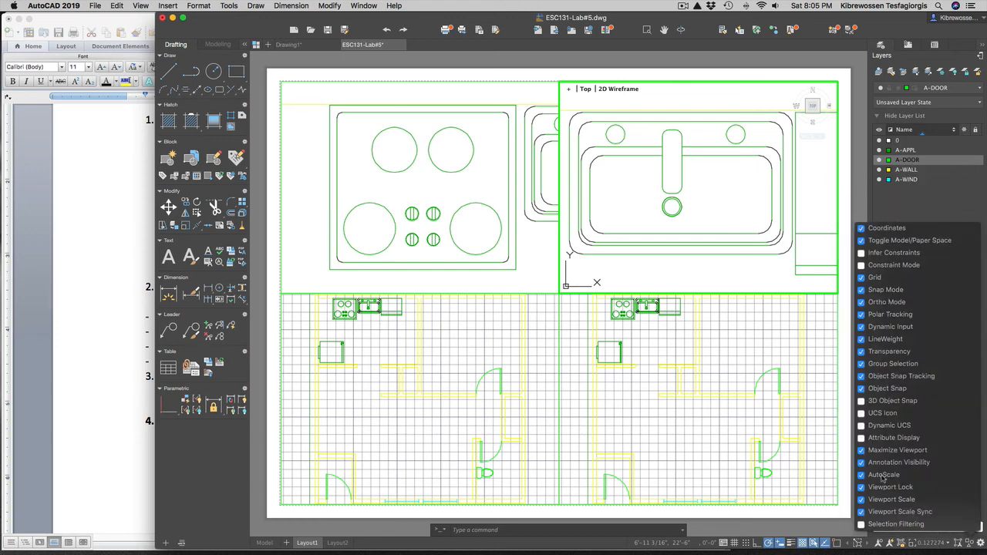
click(699, 271)
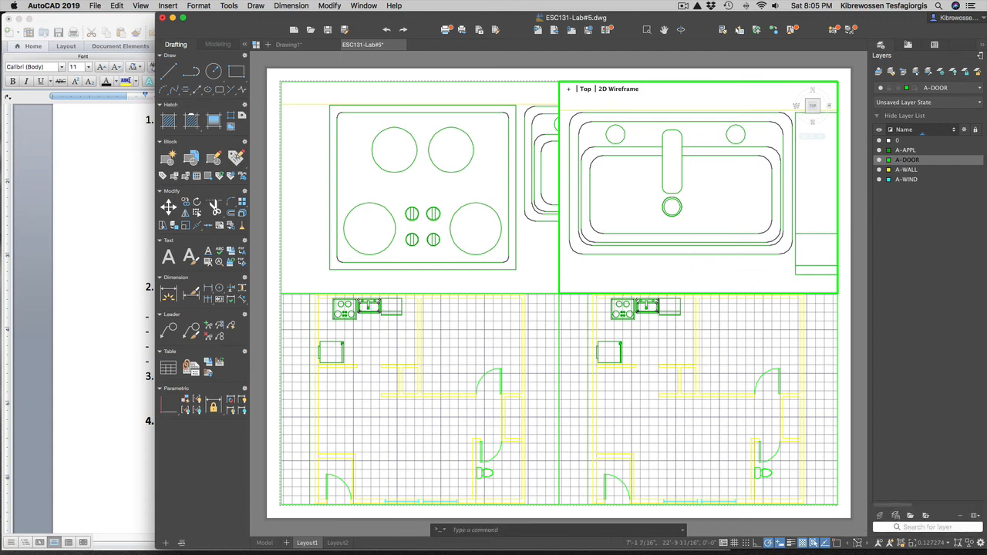
- Reframe the sink in the upper-right viewport and set that viewport's scale to 1:10
scroll(685, 254, down, 3)
scroll(685, 255, down, 2)
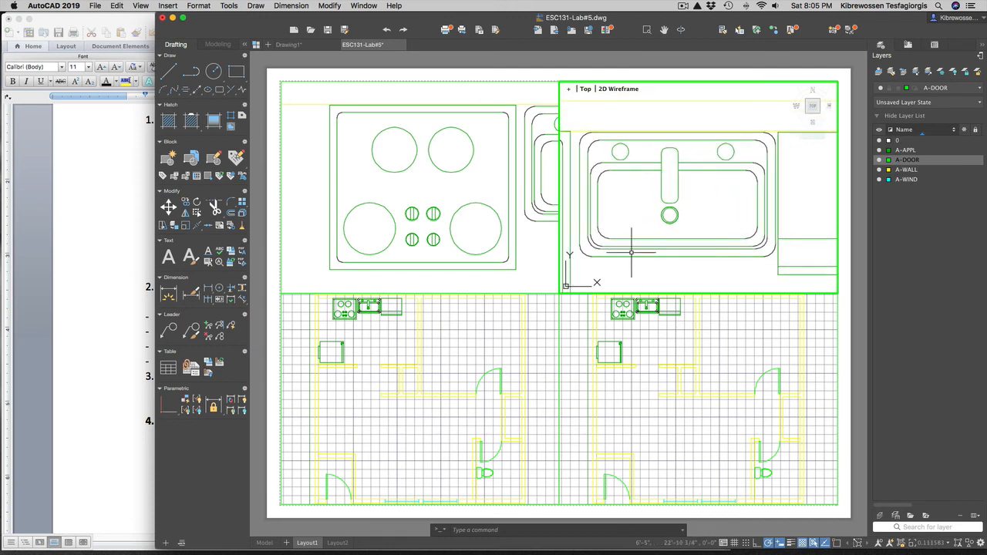
scroll(637, 232, down, 1)
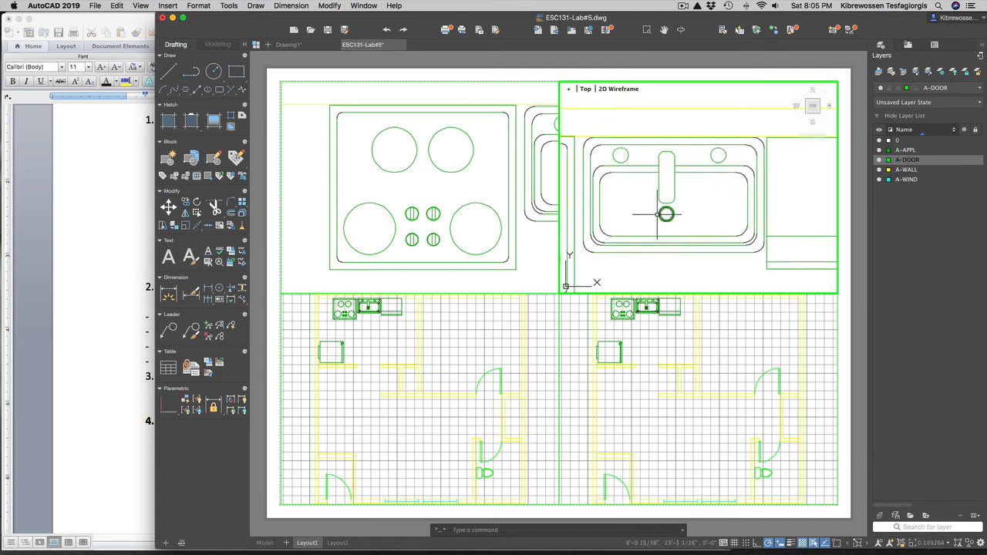
scroll(659, 216, up, 2)
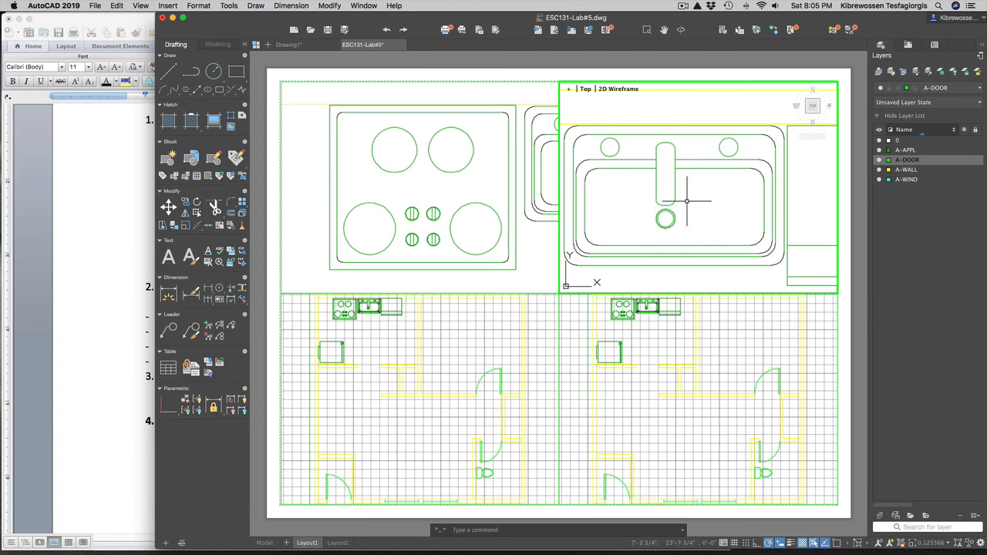
click(934, 546)
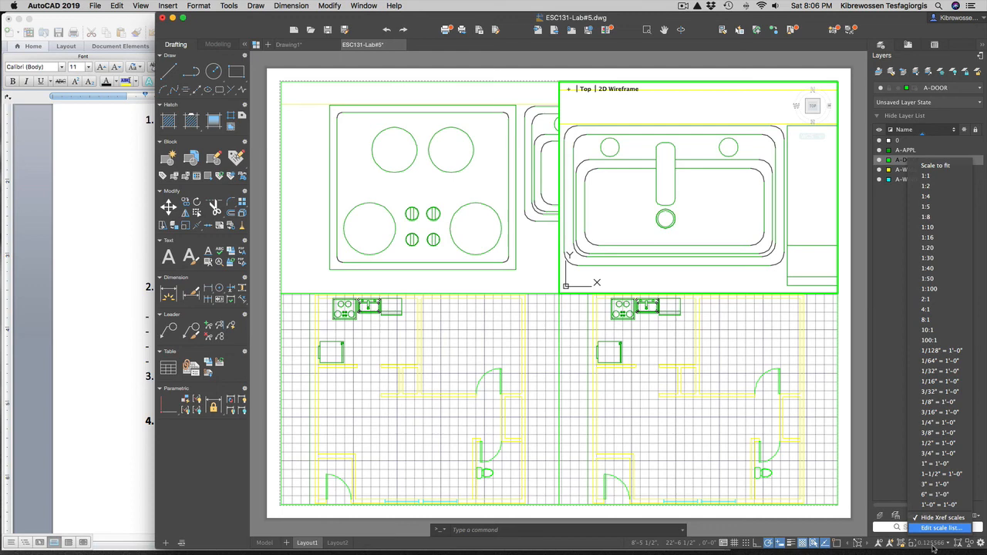
click(935, 228)
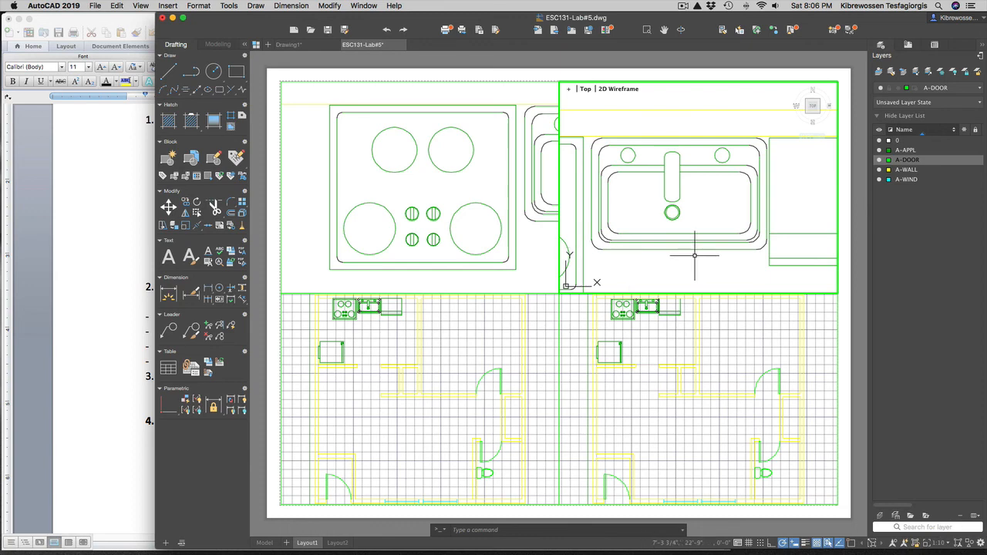
- Check which scale is assigned to the upper-right sink viewport
click(949, 546)
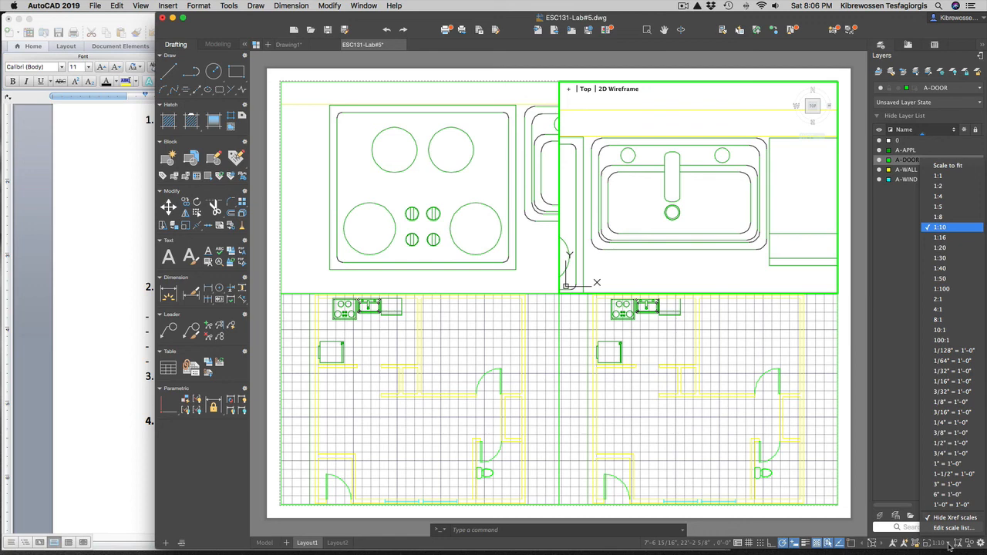
click(950, 547)
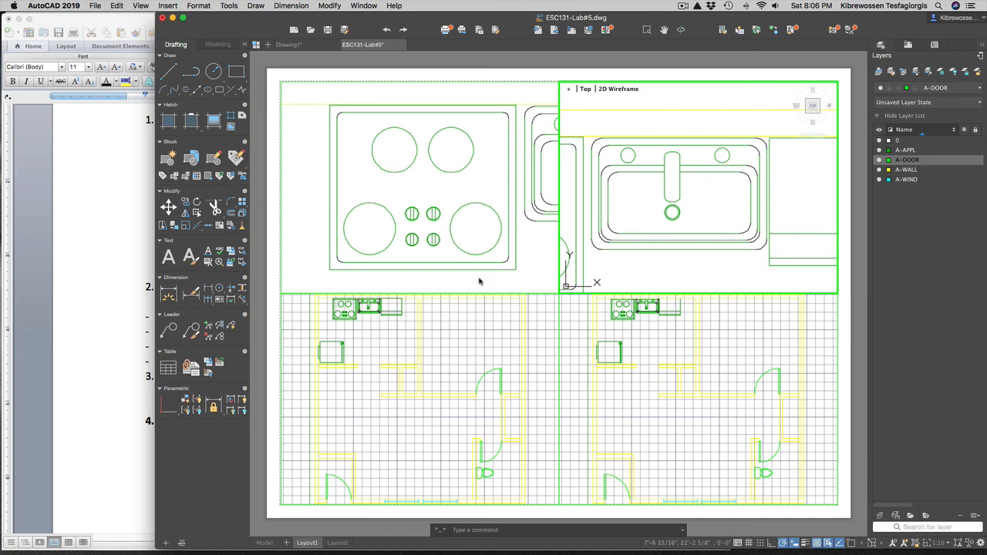
- Activate the lower-left viewport of Layout1 and zoom its view in on the rectangular appliance beside the sink
click(378, 342)
scroll(389, 312, up, 5)
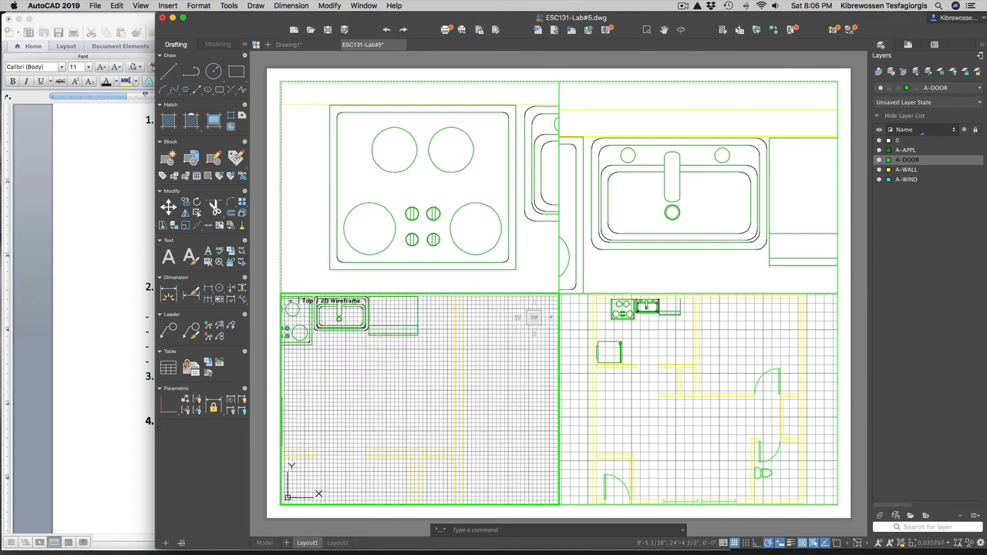
scroll(385, 302, down, 3)
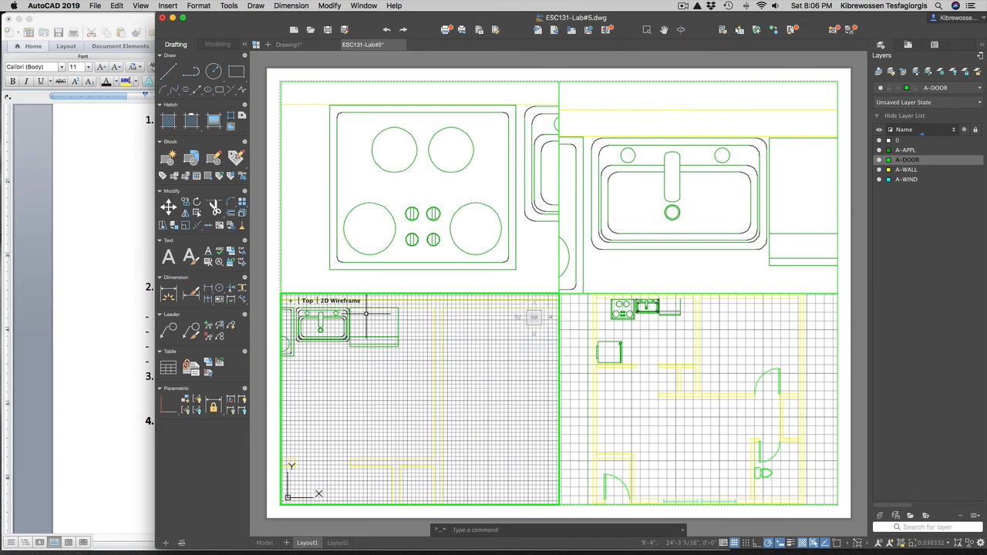
scroll(373, 299, up, 2)
scroll(362, 324, up, 4)
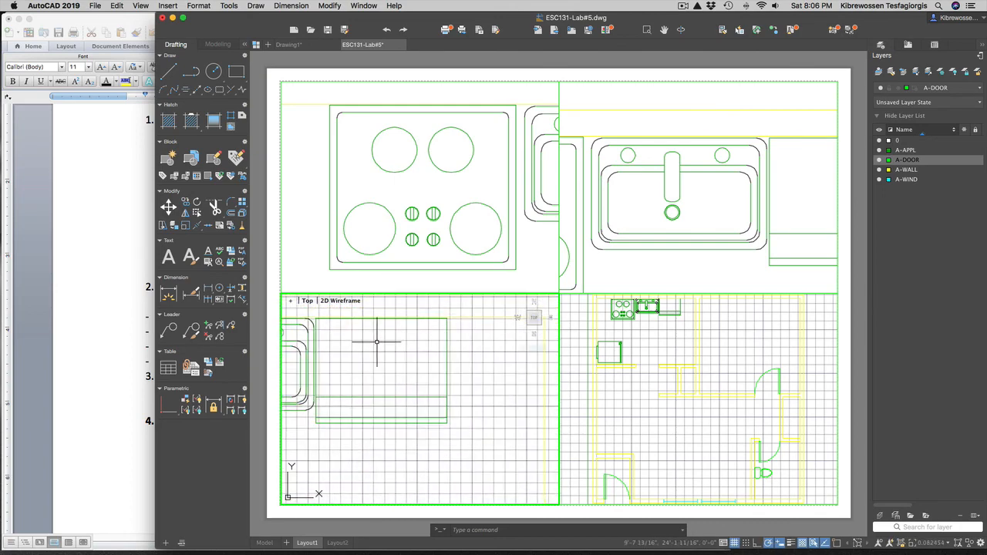
scroll(356, 352, up, 2)
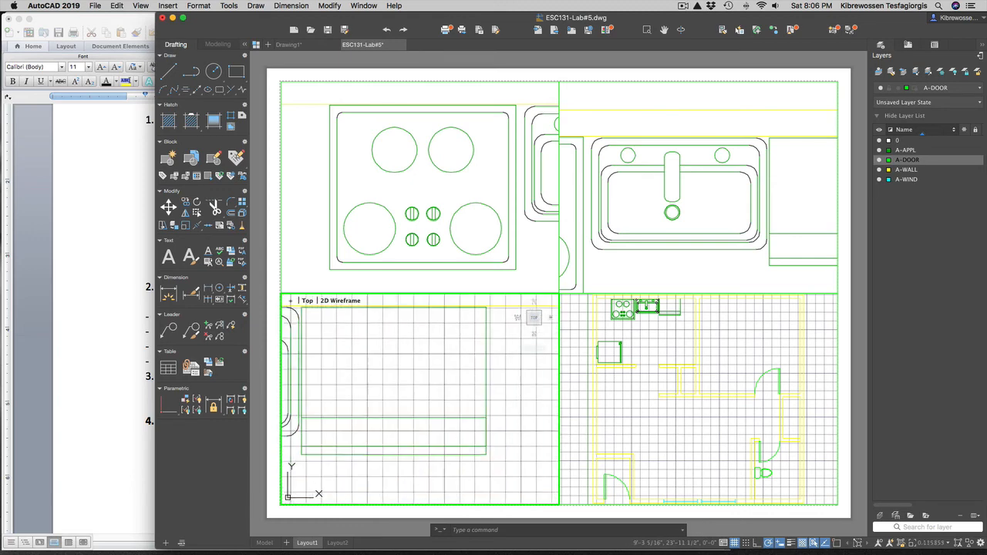
scroll(332, 343, down, 1)
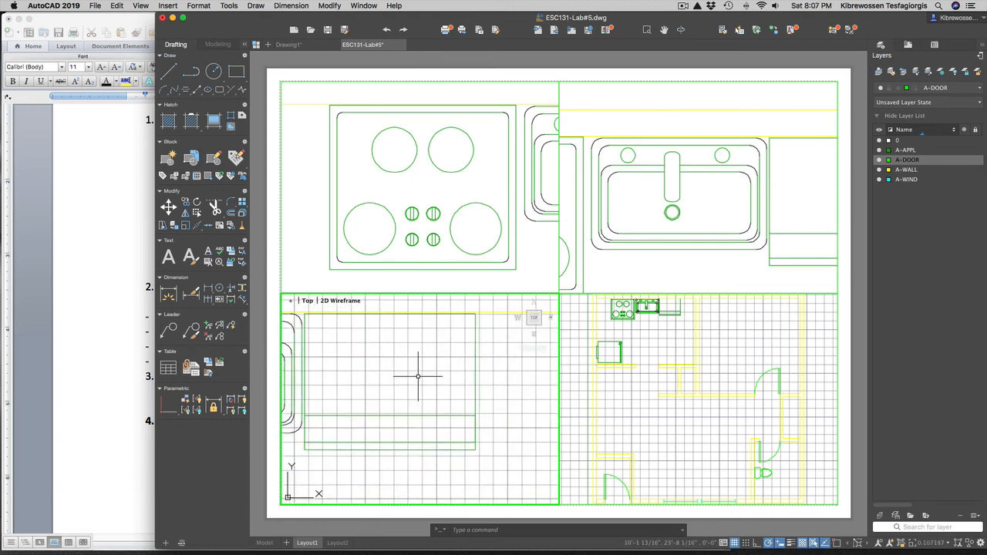
- Turn off the grid in the lower-left viewport and set that viewport's scale to 1:8
click(734, 543)
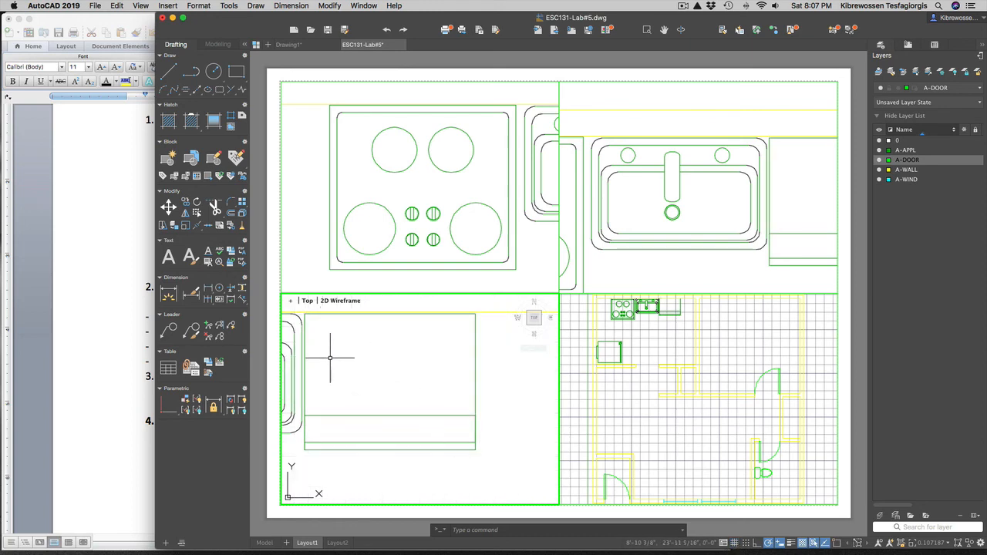
scroll(331, 354, up, 2)
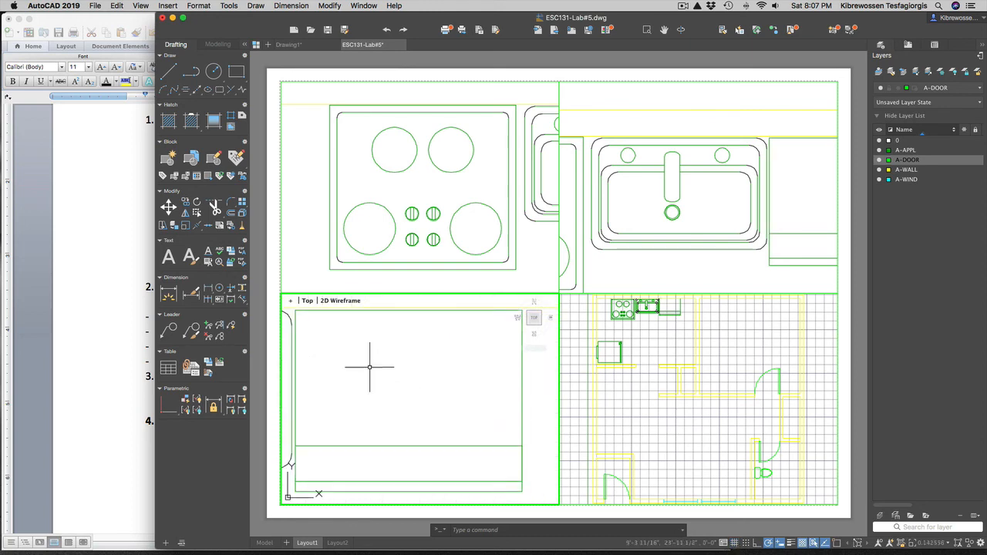
click(938, 545)
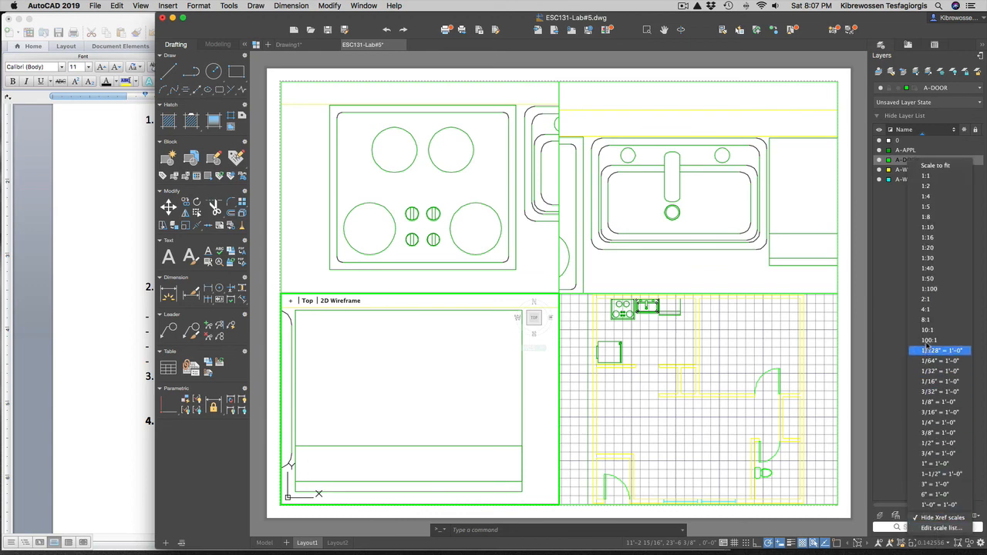
click(930, 219)
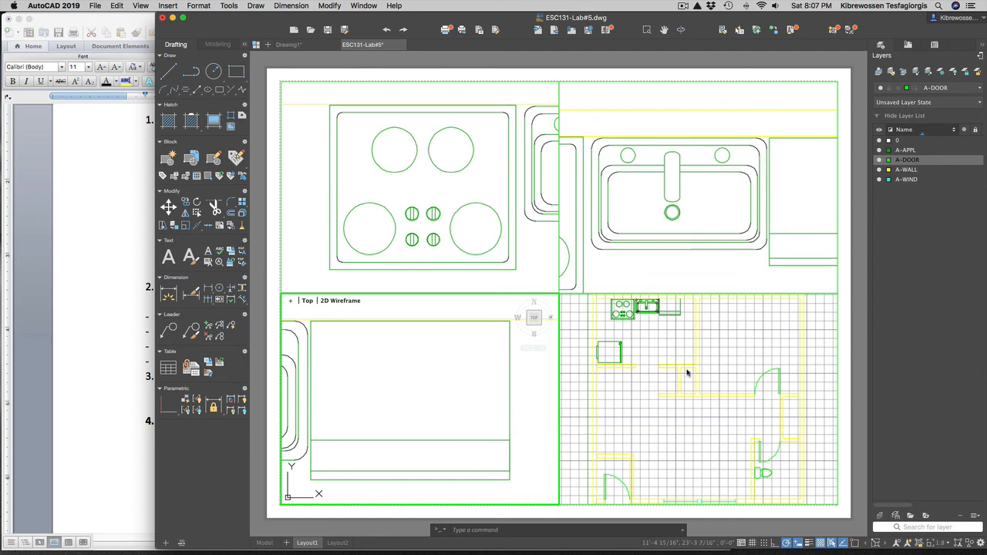
- Activate the lower-right viewport of Layout1 and zoom its view in on the refrigerator beside the kitchen's left wall
click(608, 354)
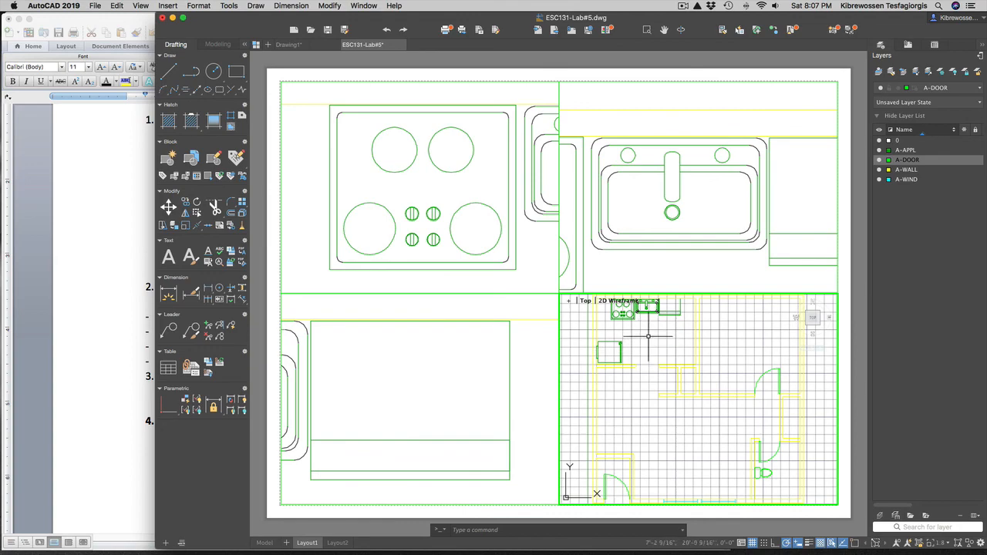
scroll(640, 333, down, 1)
scroll(645, 315, up, 5)
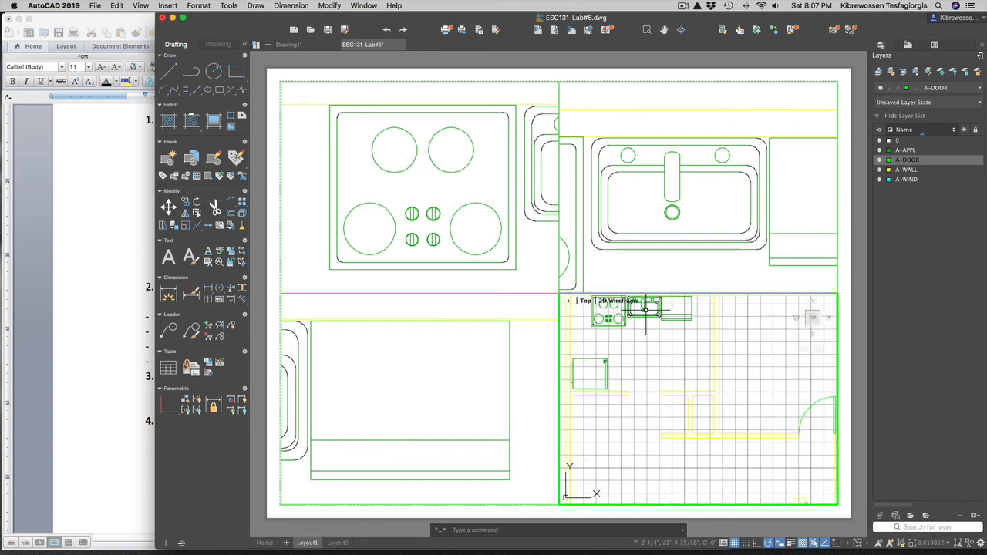
scroll(638, 307, down, 3)
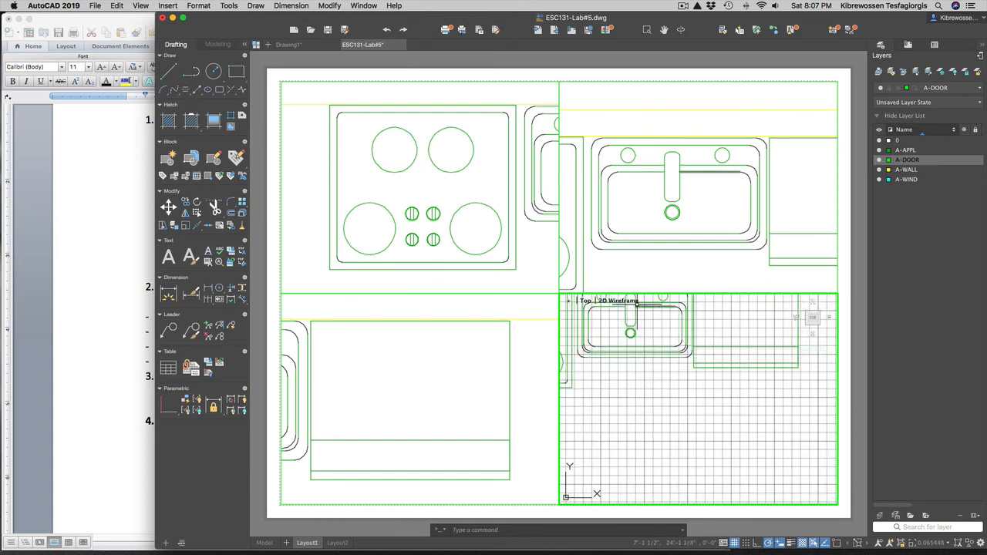
scroll(634, 302, down, 1)
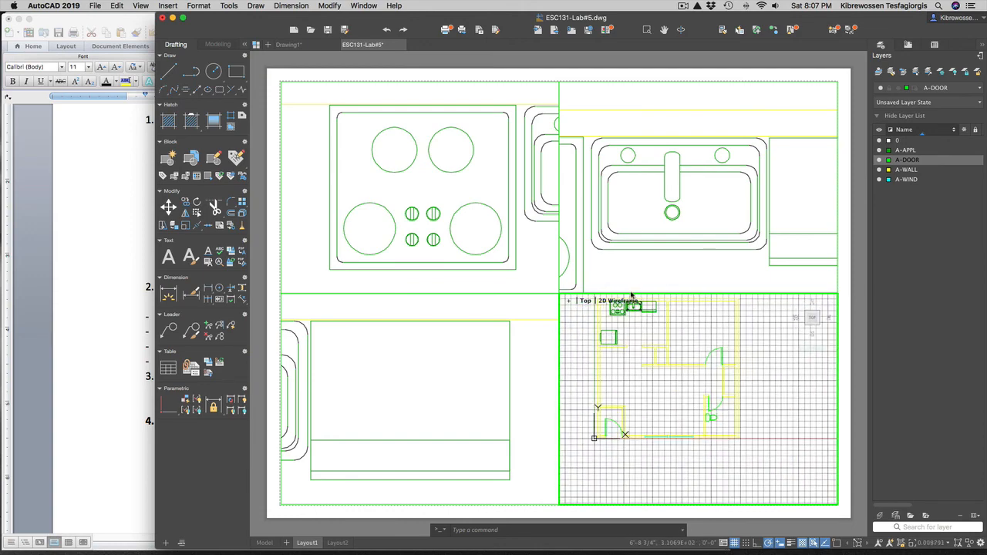
scroll(614, 305, up, 4)
scroll(609, 307, up, 2)
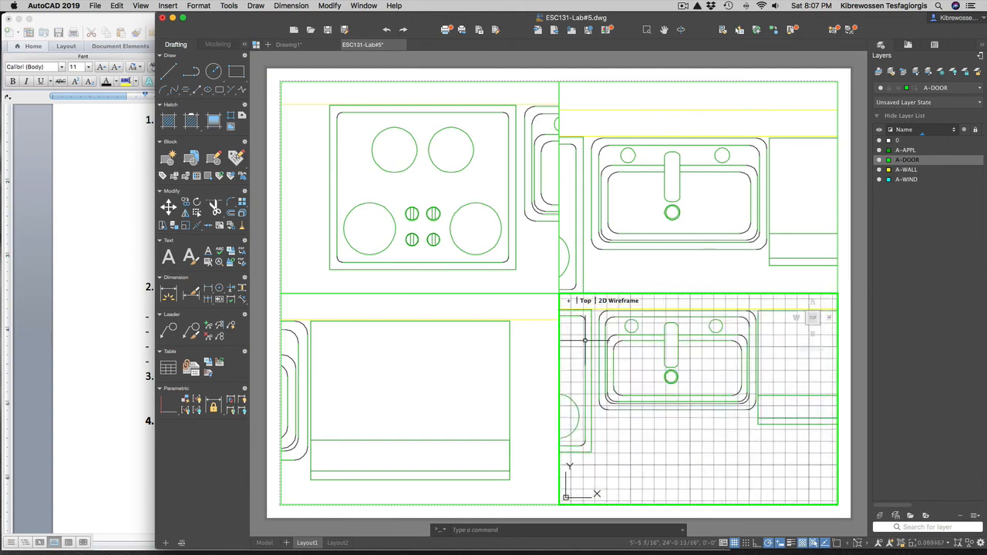
scroll(610, 307, up, 2)
scroll(609, 307, down, 3)
scroll(626, 361, down, 3)
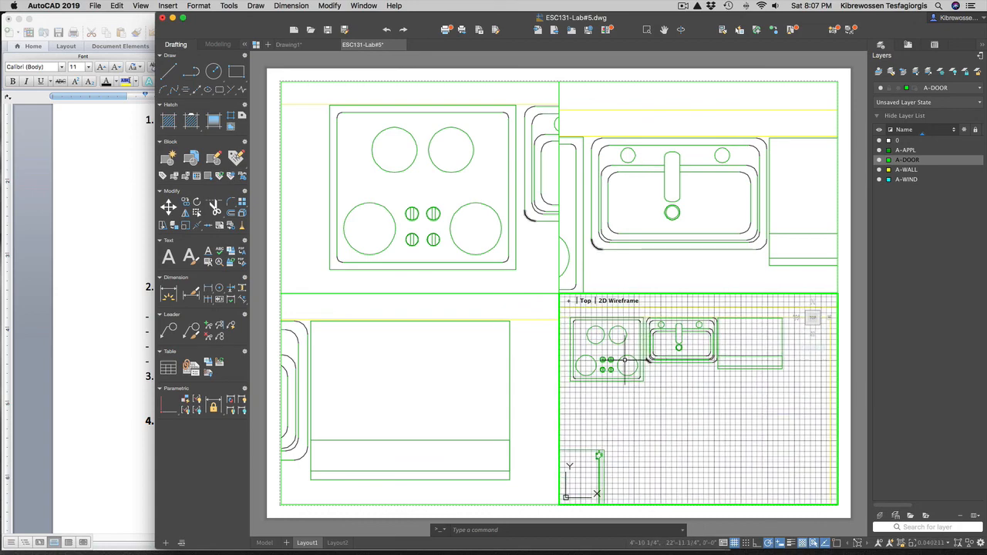
scroll(600, 456, down, 2)
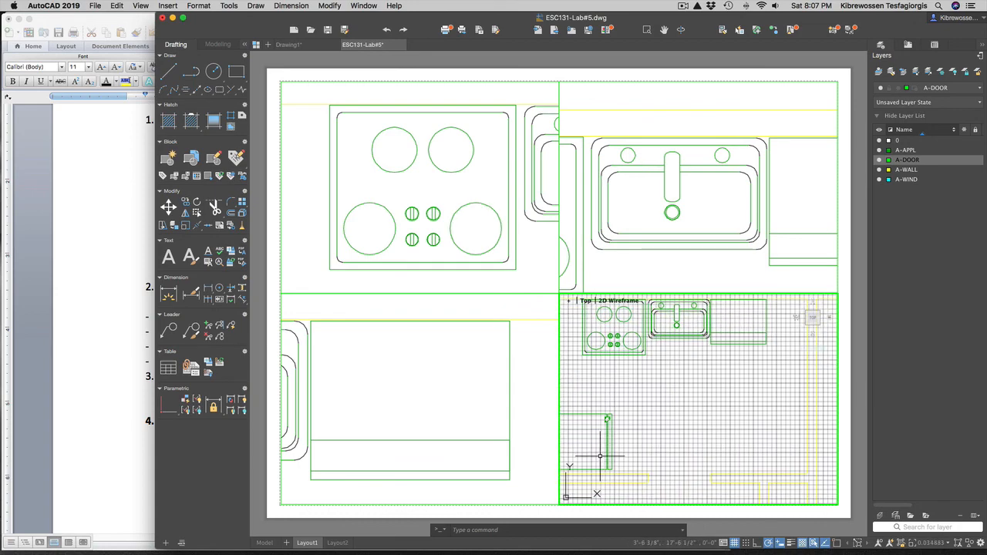
scroll(600, 456, up, 5)
scroll(589, 455, up, 6)
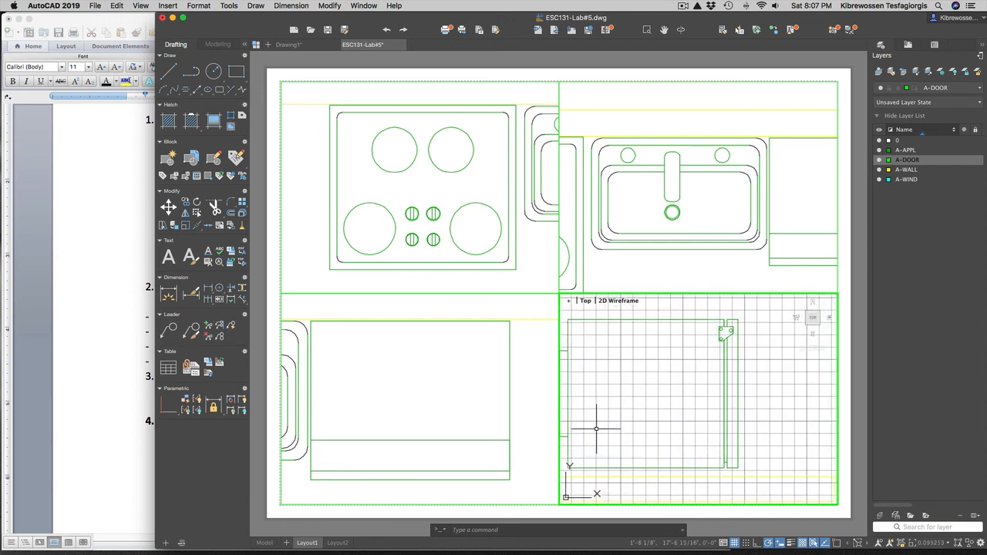
- Try a 1:5 scale in the lower-right viewport, settle on 1:16, and turn off that viewport's grid
click(939, 548)
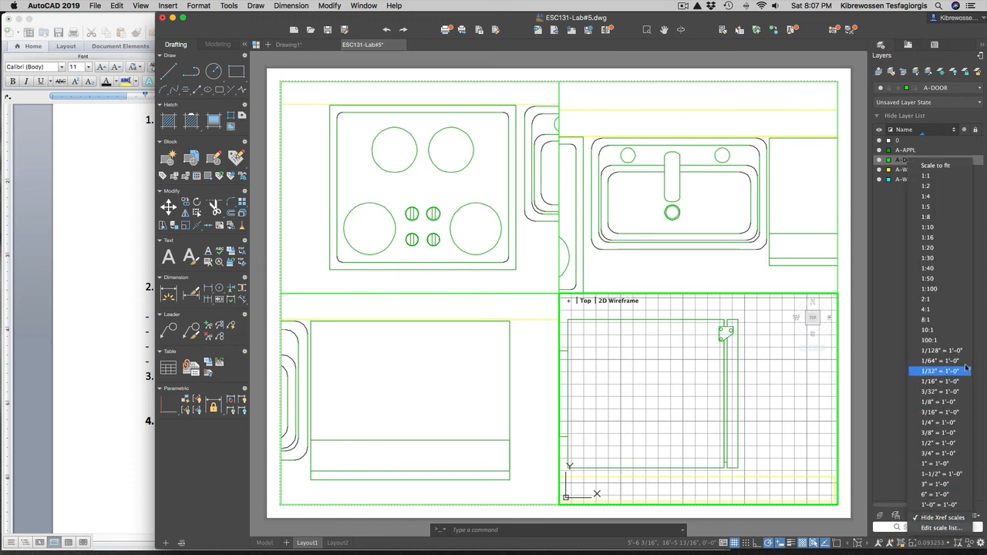
click(931, 207)
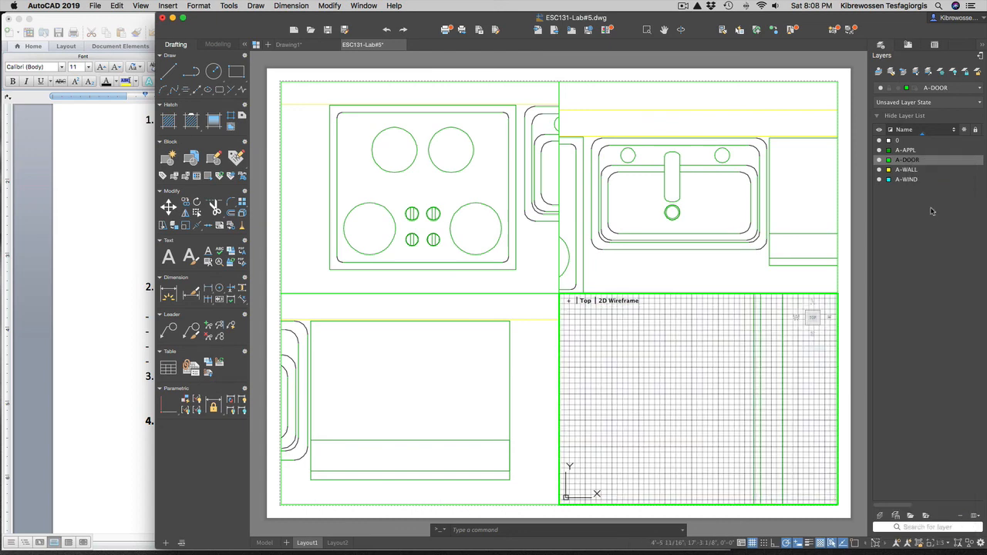
click(947, 544)
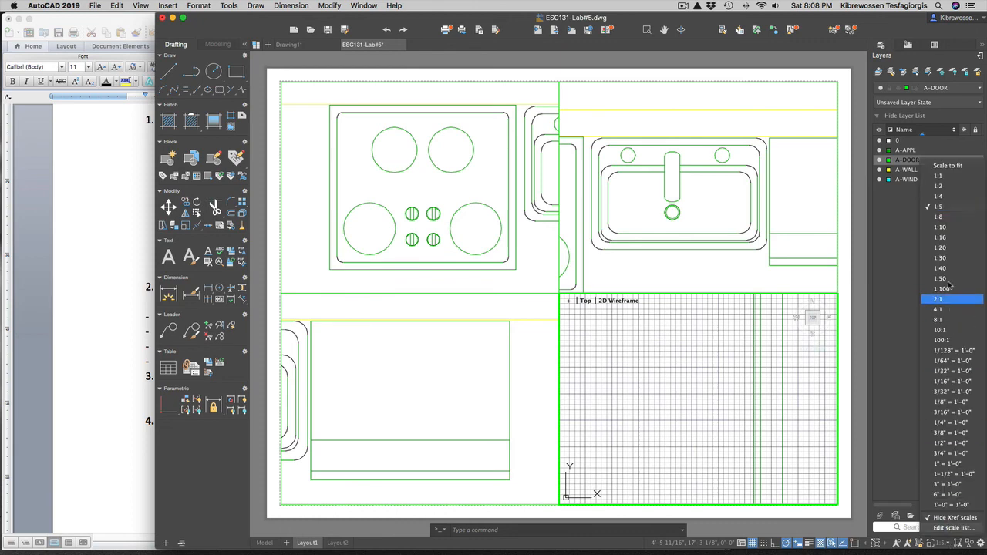
click(943, 239)
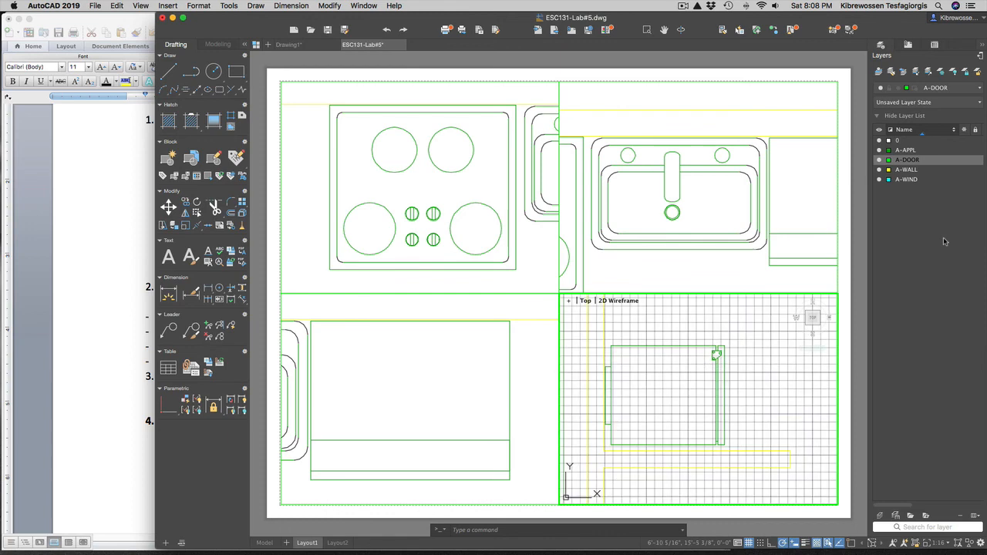
click(748, 544)
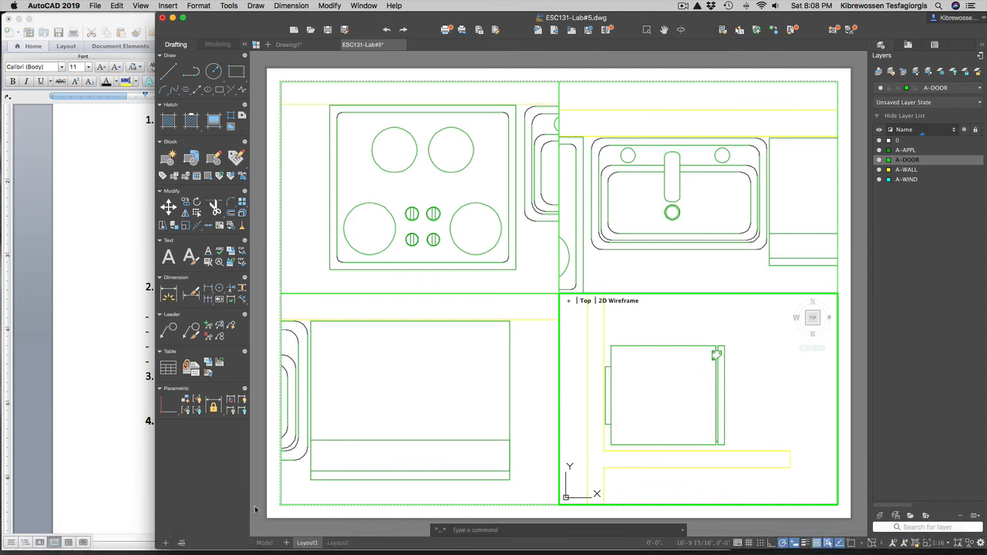
- Look over the whole floor plan in model space and return to Layout1
click(265, 544)
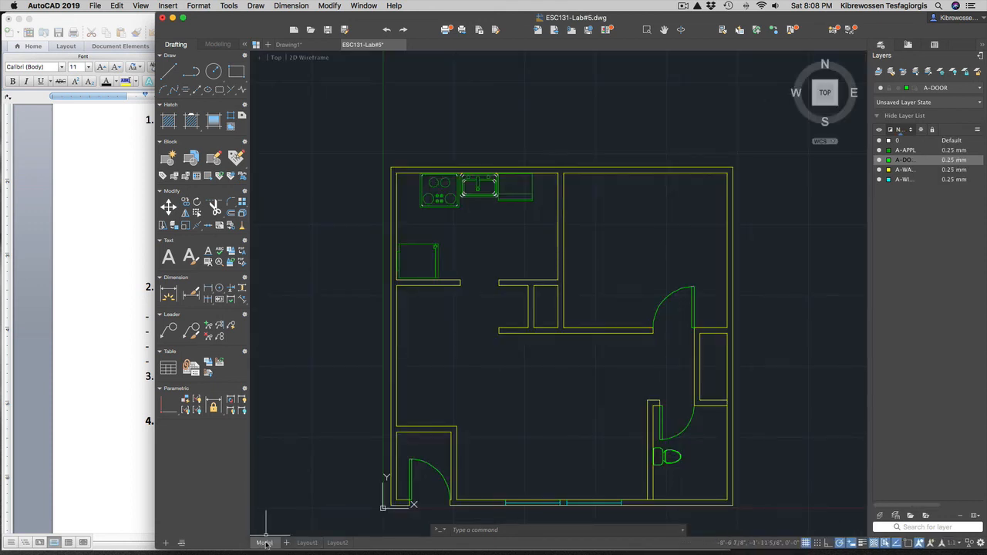
click(307, 543)
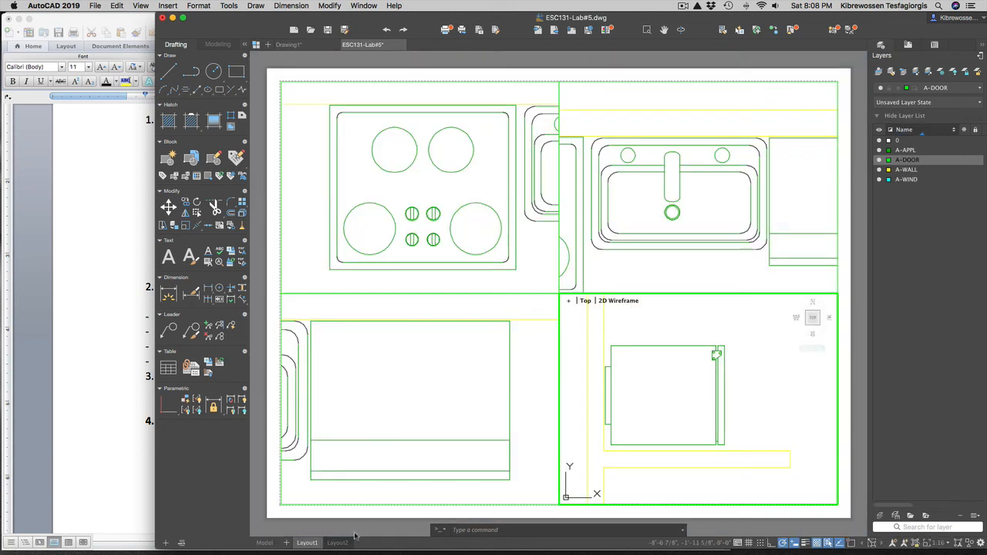